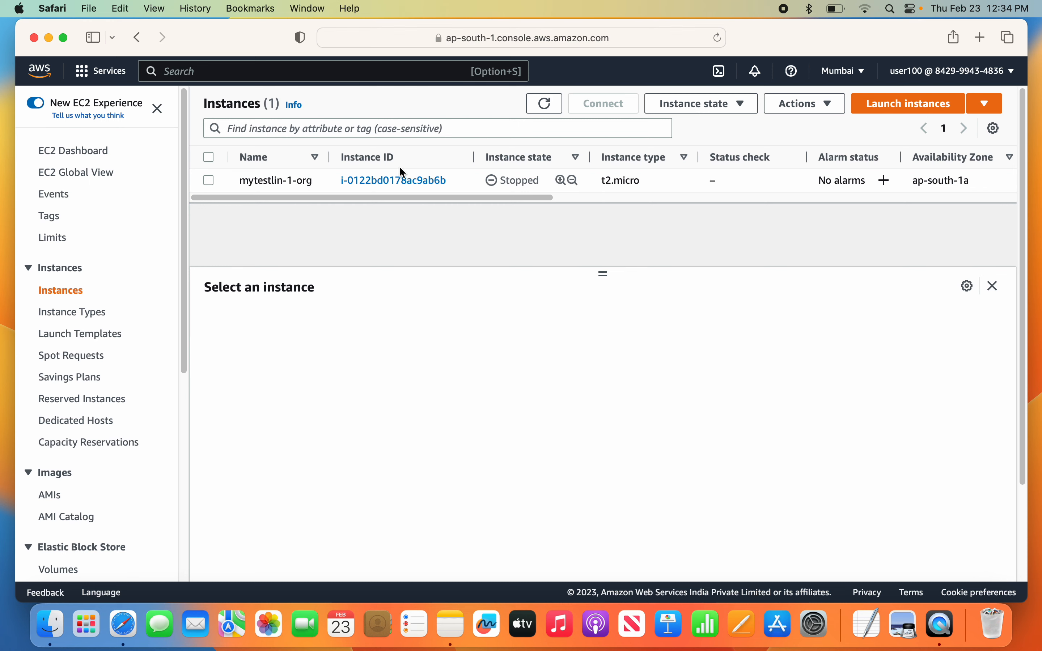
Step: Search the AWS services for vpc, open the VPC console in a new browser tab and switch to it
{"action": "left_click", "coordinate": [171, 70]}
{"action": "type", "text": "vpc"}
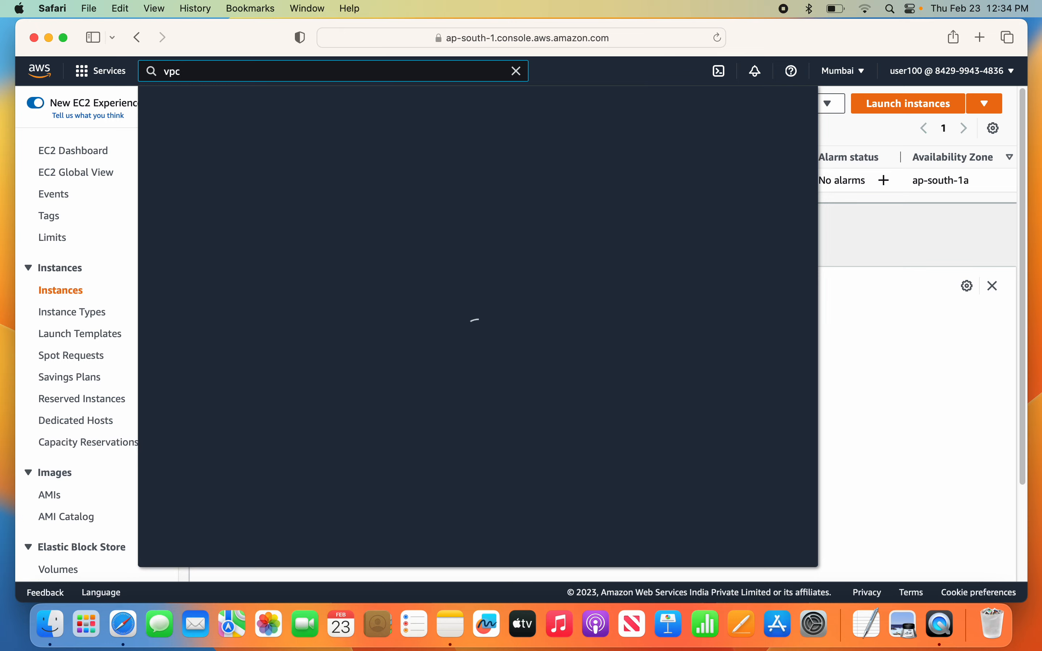
{"action": "right_click", "coordinate": [367, 185]}
{"action": "left_click", "coordinate": [391, 190]}
{"action": "left_click", "coordinate": [839, 225]}
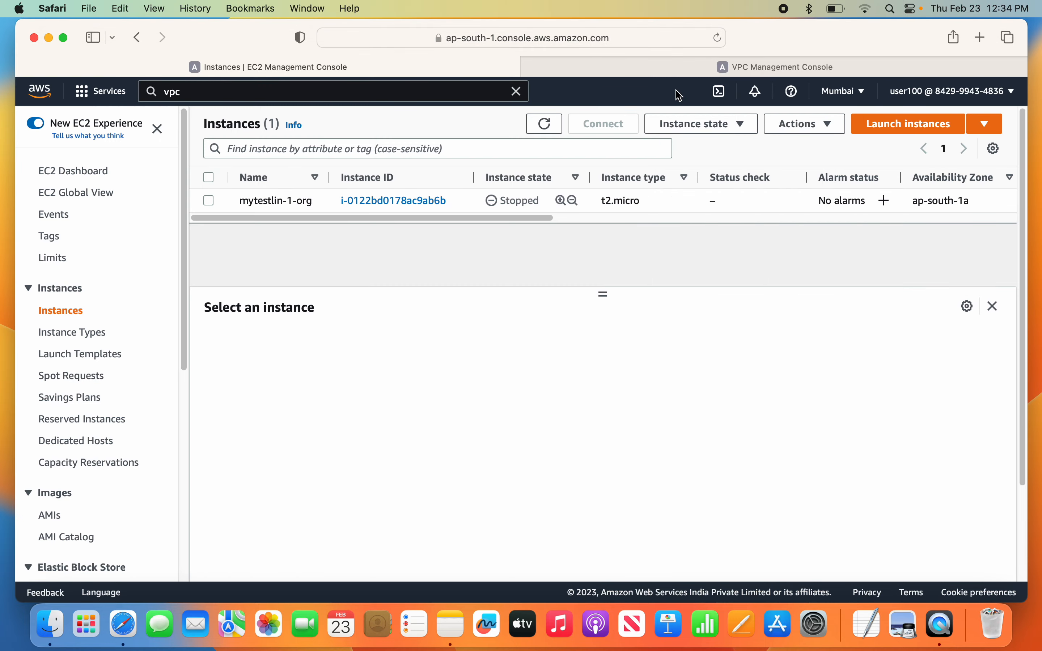
{"action": "left_click", "coordinate": [687, 70]}
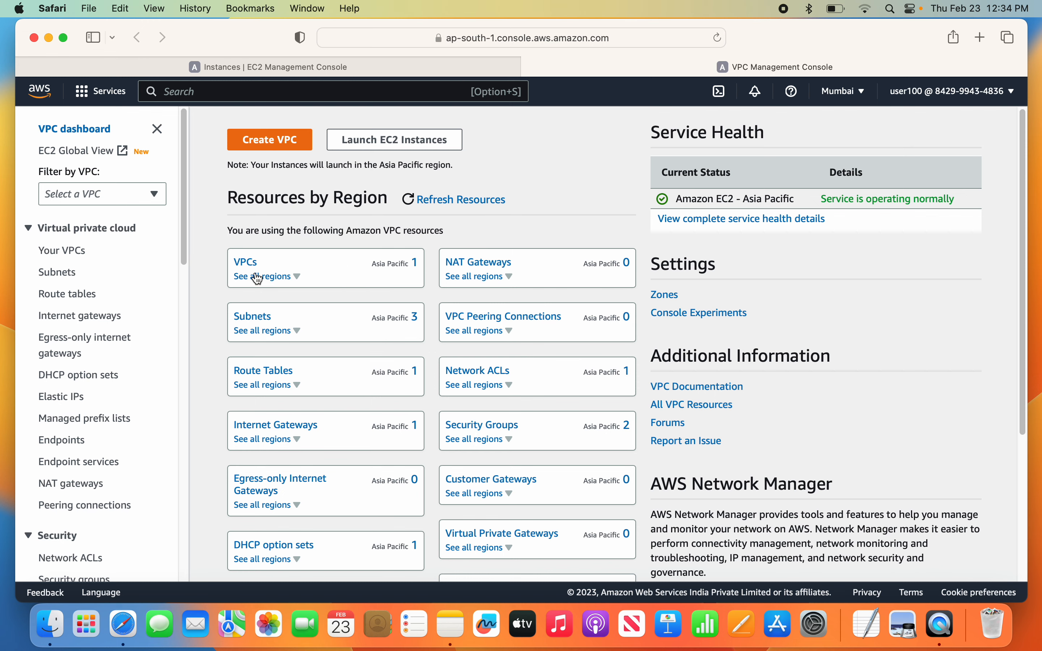
Step: Examine the existing VPC's details, focusing on its IPv4 CIDR and whether it is the default VPC
{"action": "left_click", "coordinate": [63, 251]}
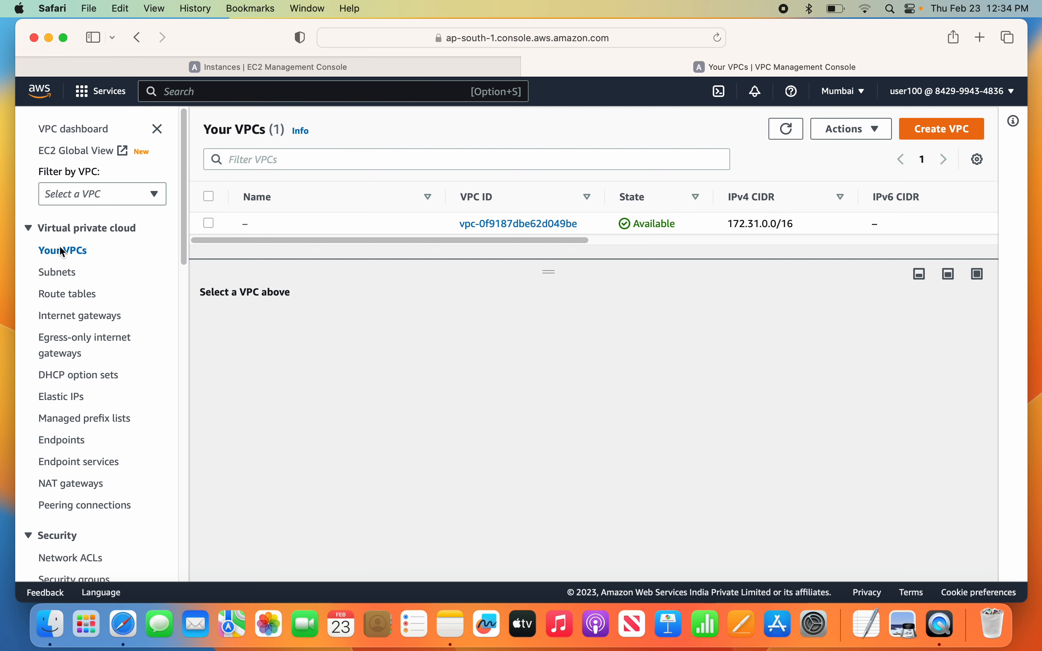
{"action": "left_click", "coordinate": [209, 223]}
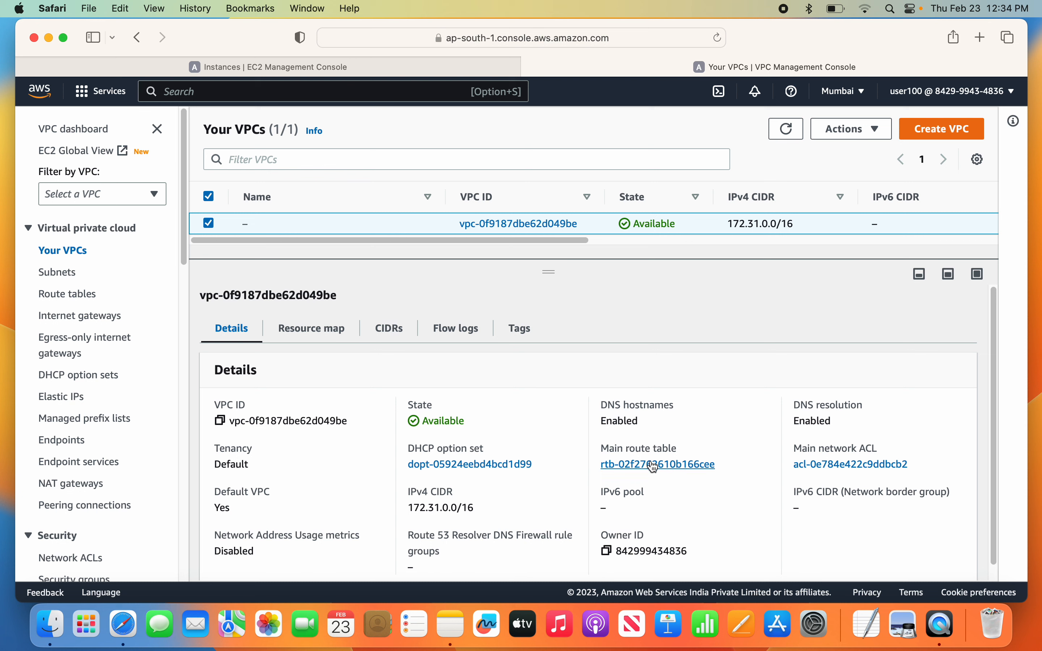
{"action": "left_click_drag", "start_coordinate": [475, 510], "coordinate": [400, 509]}
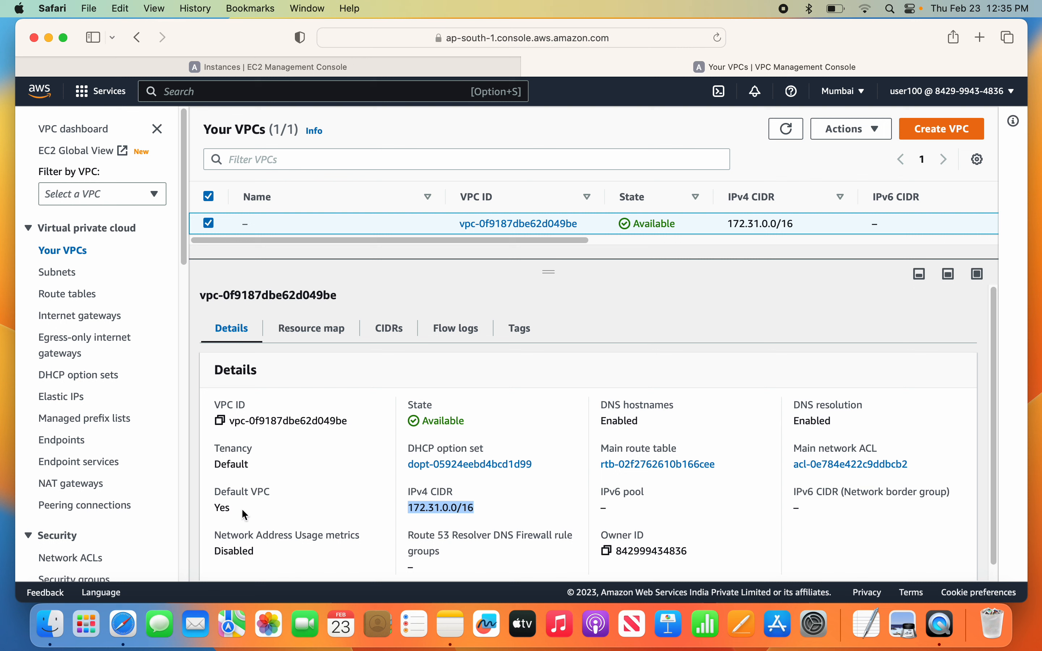
{"action": "left_click_drag", "start_coordinate": [241, 512], "coordinate": [220, 509]}
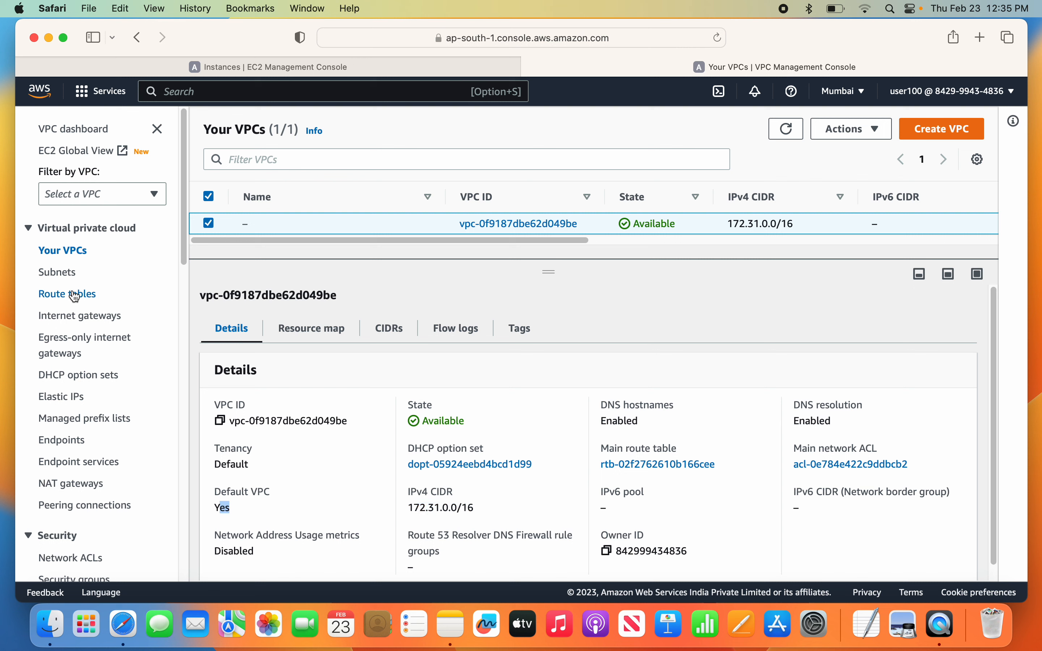
Step: Examine the list of subnets and the internet gateway attached to the existing VPC
{"action": "left_click", "coordinate": [70, 278]}
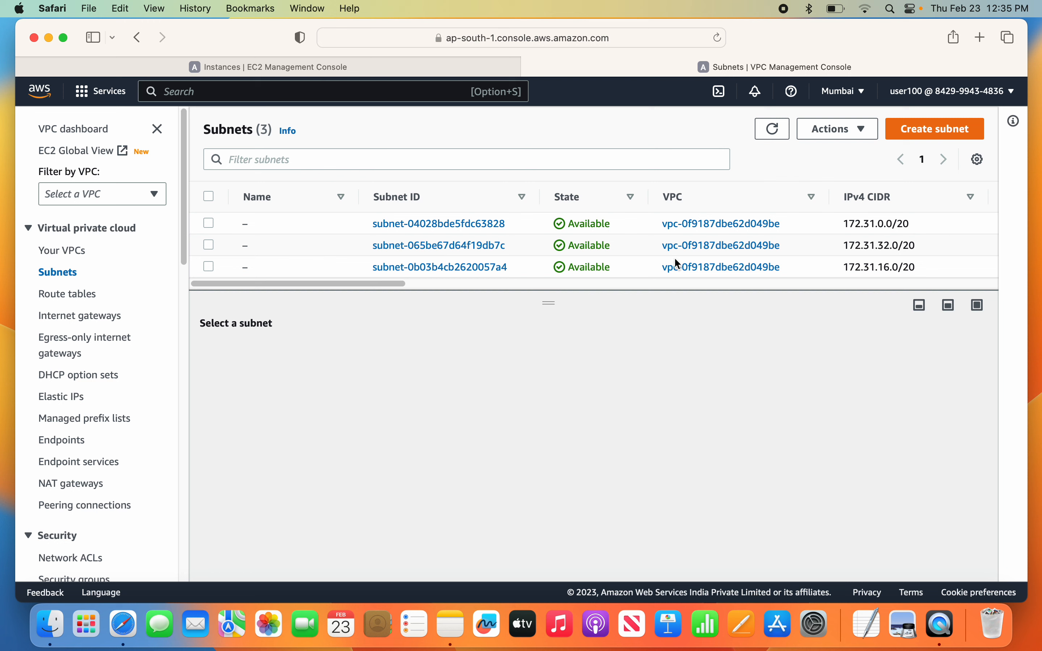
{"action": "left_click", "coordinate": [88, 316]}
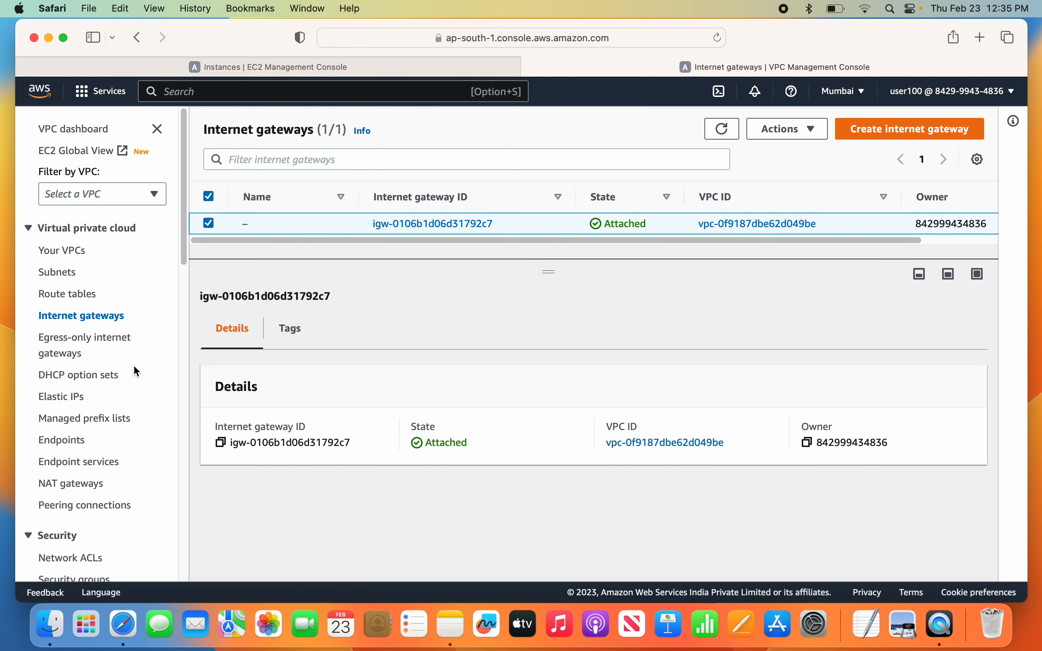
Step: Examine the DHCP option set's domain name servers and domain name
{"action": "scroll", "coordinate": [100, 382], "scroll_direction": "down", "scroll_amount": 1}
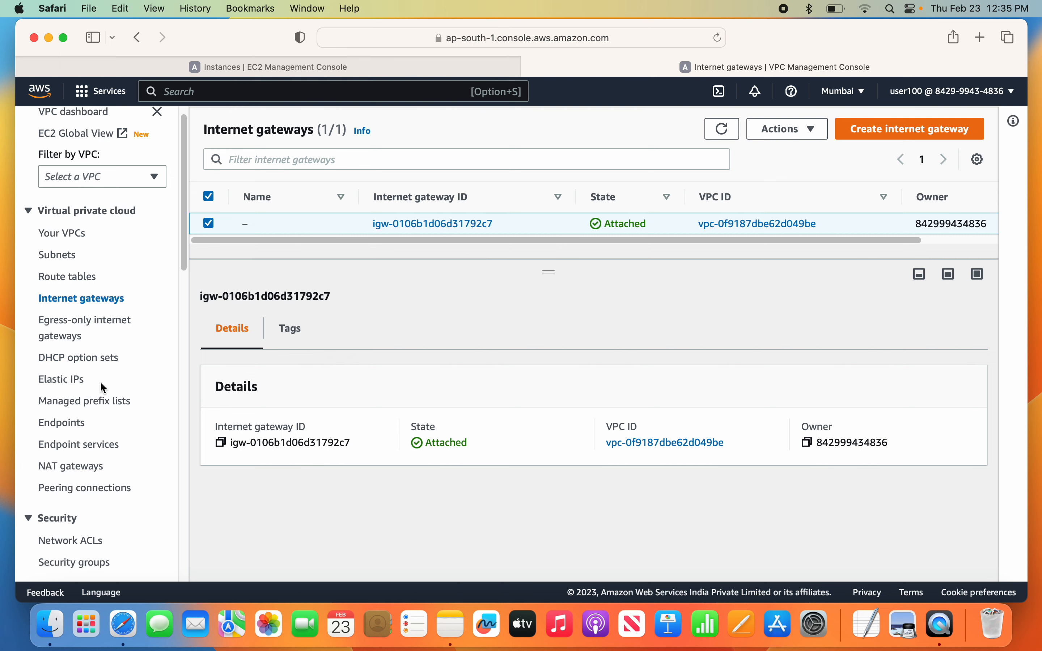
{"action": "left_click", "coordinate": [98, 359]}
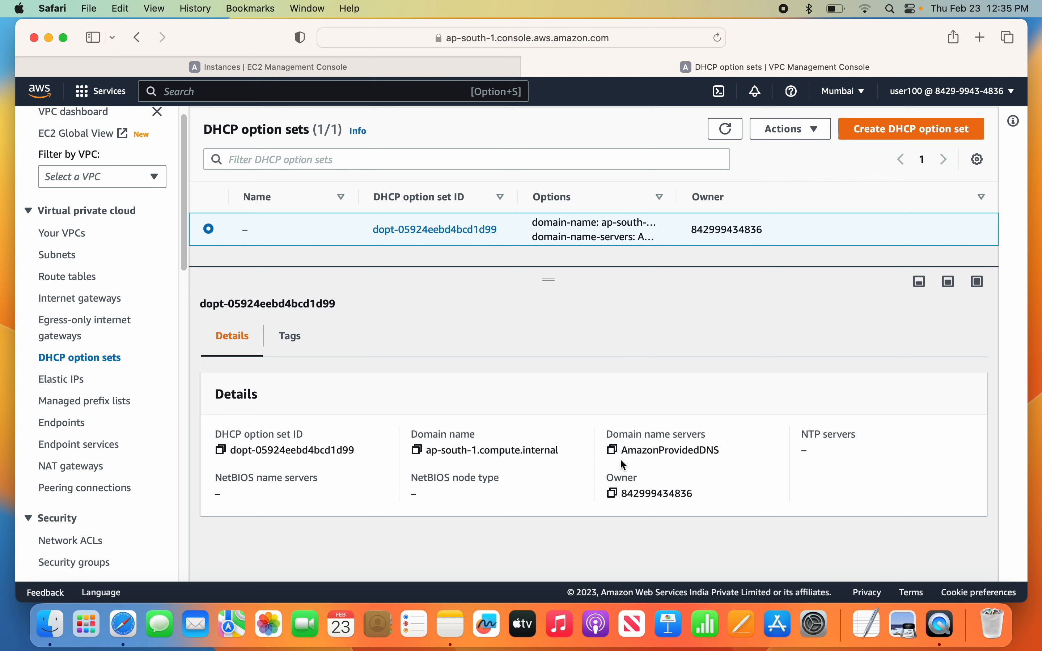
{"action": "left_click_drag", "start_coordinate": [725, 453], "coordinate": [635, 456]}
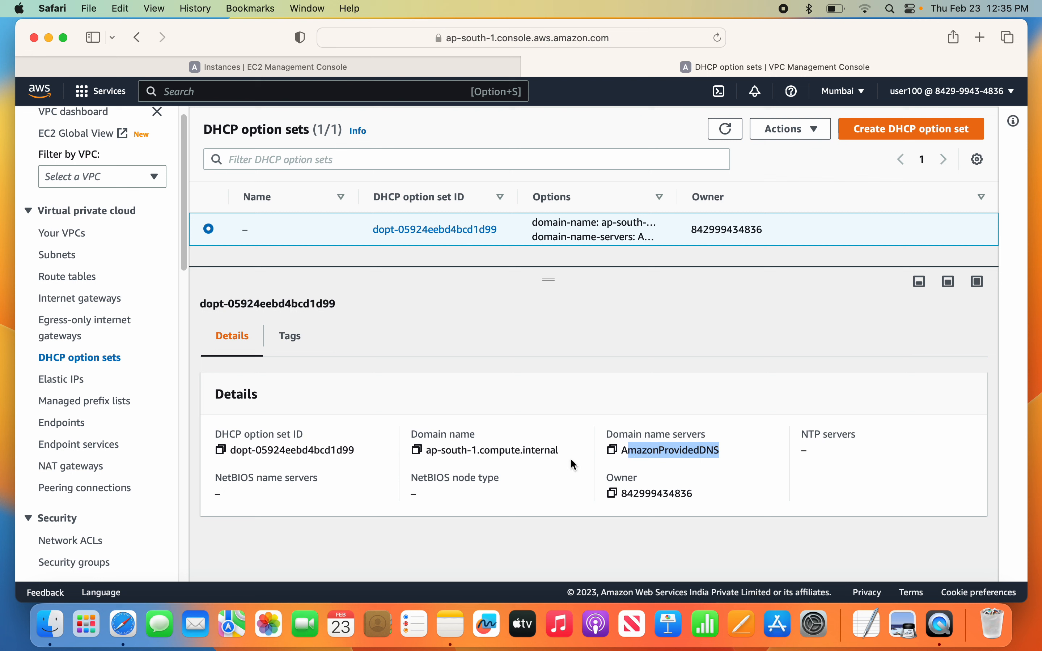
{"action": "left_click_drag", "start_coordinate": [565, 456], "coordinate": [429, 454]}
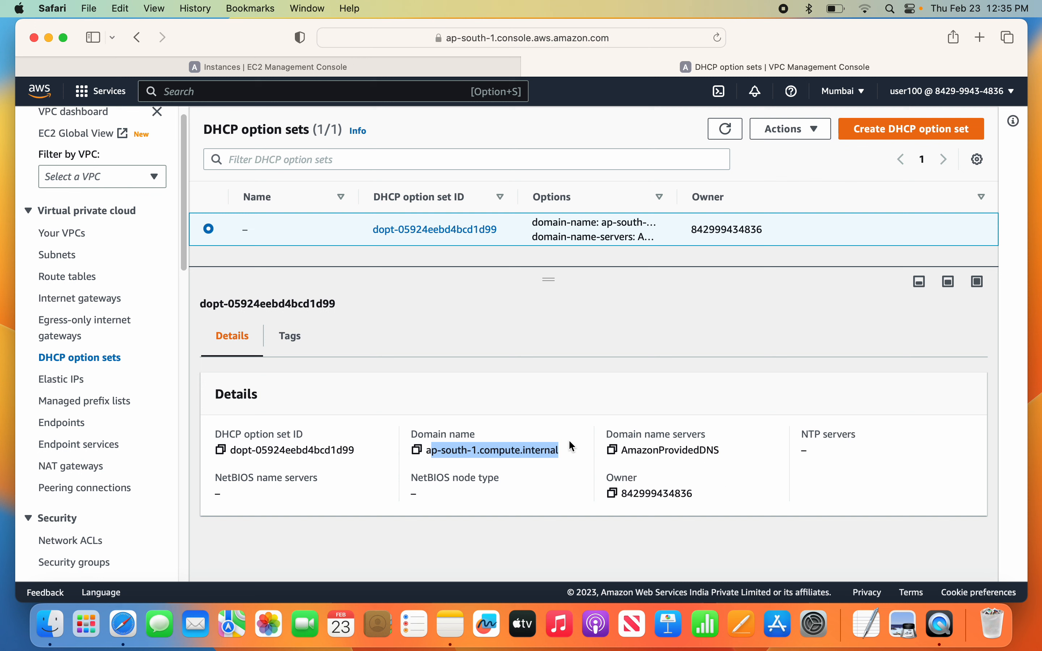
Step: Examine the existing VPC's DHCP and DNS options in its Edit VPC settings form
{"action": "left_click", "coordinate": [68, 233]}
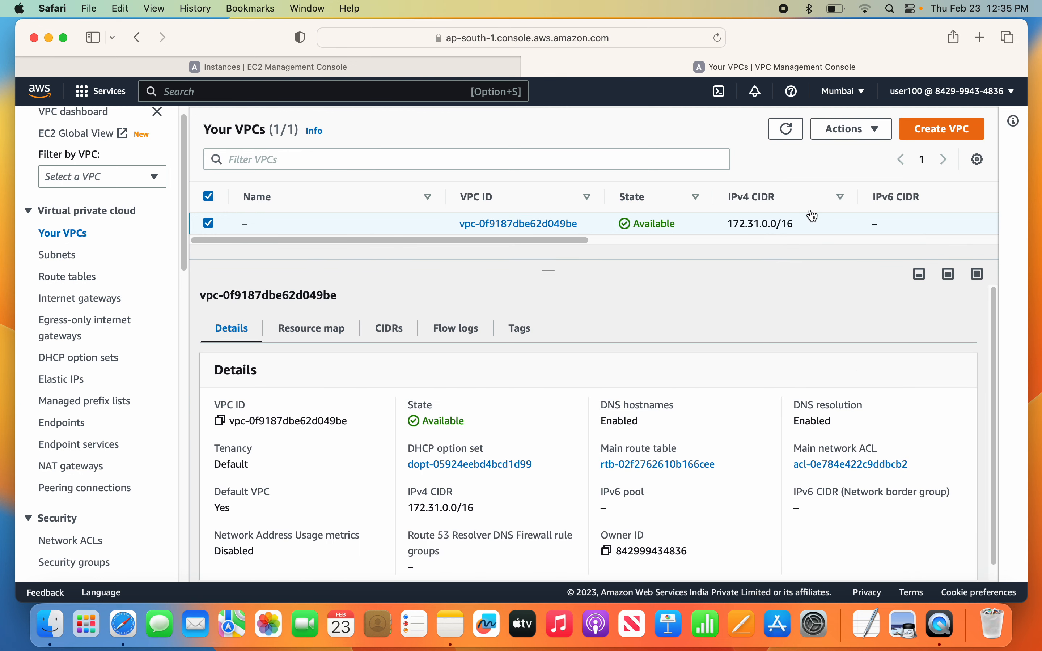
{"action": "left_click", "coordinate": [880, 139]}
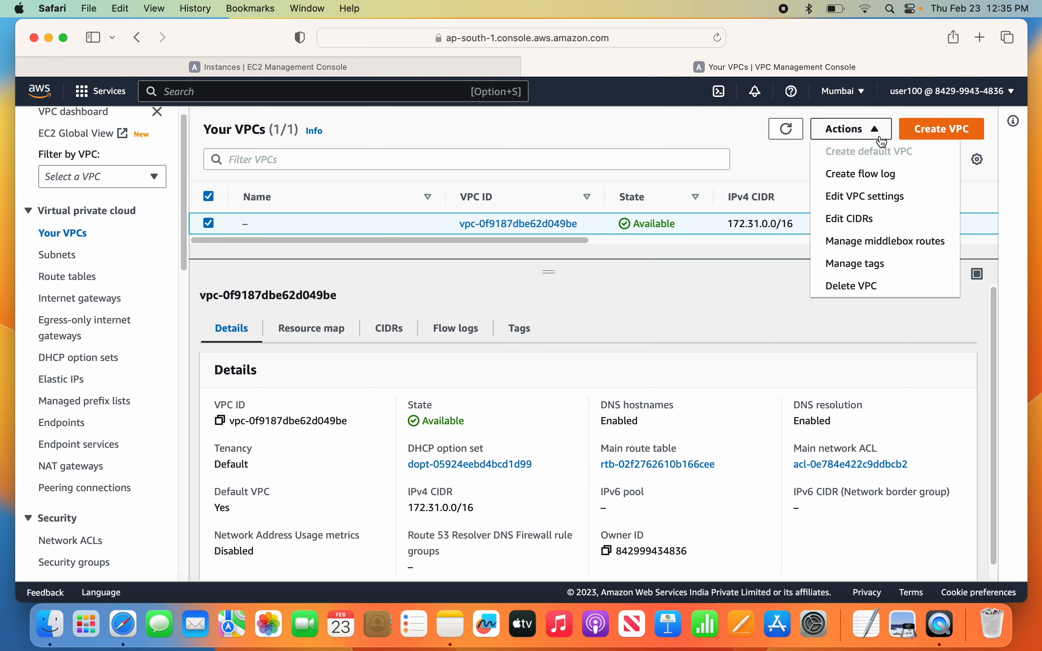
{"action": "left_click", "coordinate": [867, 197]}
{"action": "scroll", "coordinate": [417, 358], "scroll_direction": "down", "scroll_amount": 3}
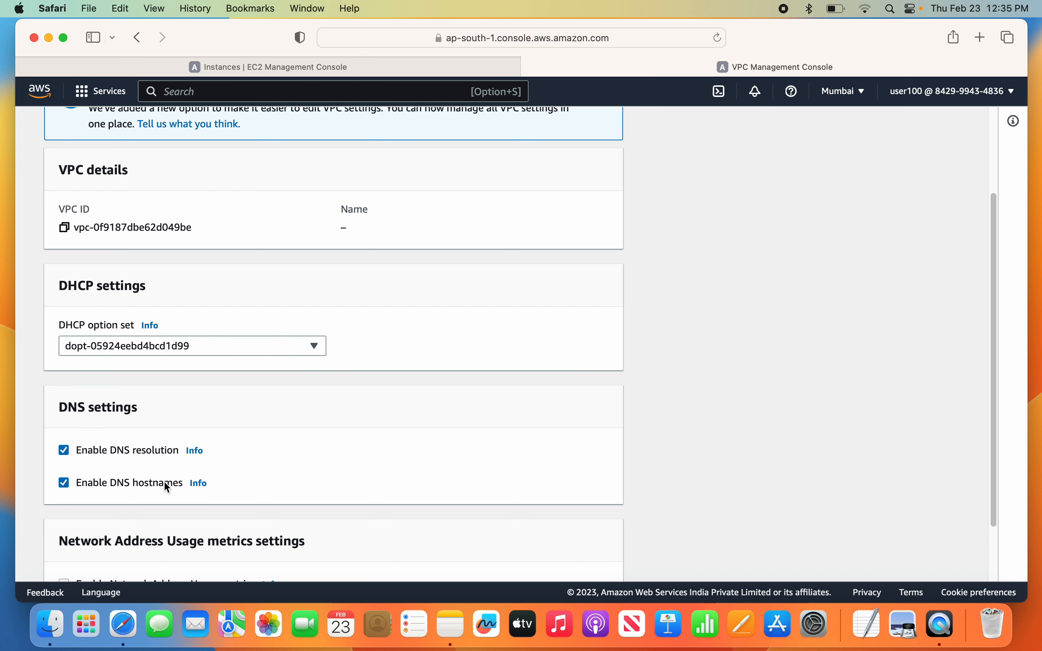
{"action": "scroll", "coordinate": [810, 287], "scroll_direction": "up", "scroll_amount": 3}
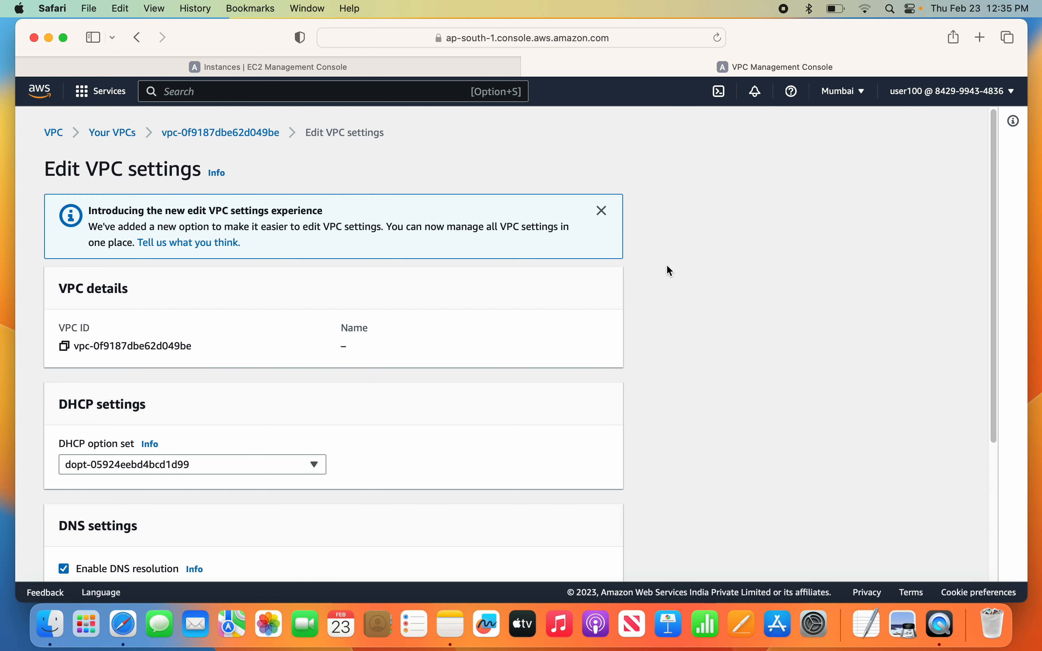
Step: Leave the VPC settings without changes and start creating a new VPC from the list of VPCs
{"action": "left_click", "coordinate": [115, 133]}
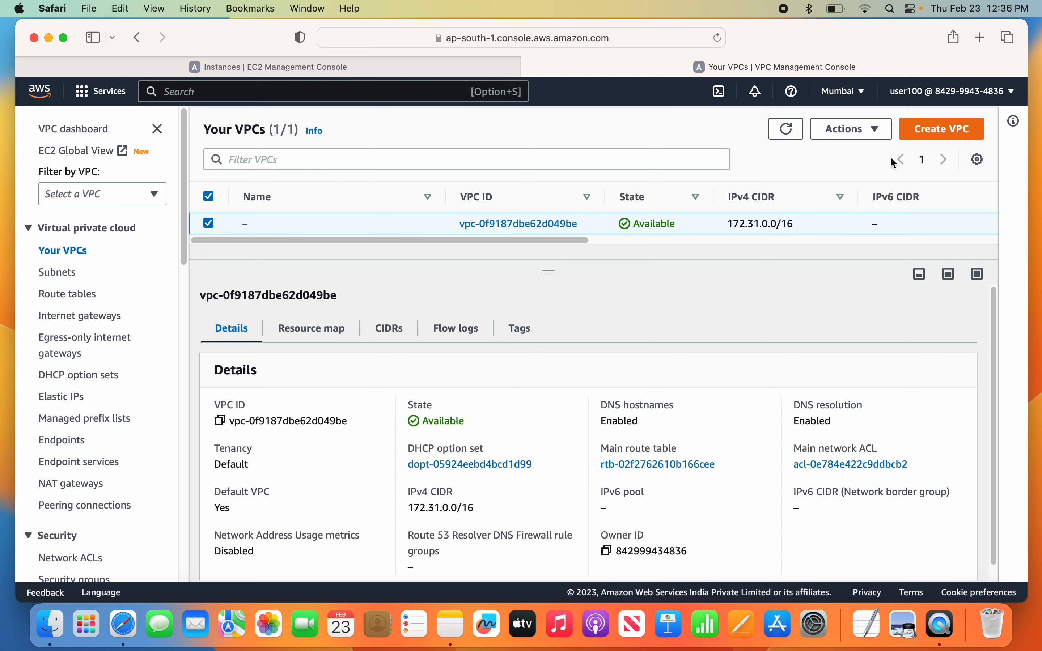
{"action": "left_click", "coordinate": [928, 140]}
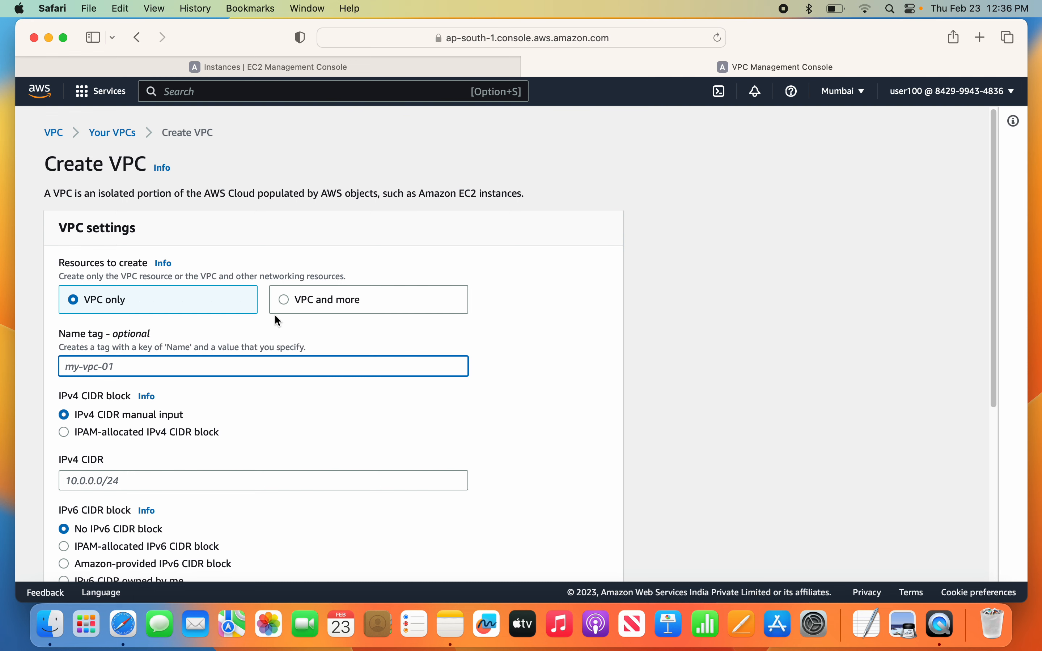
Step: Preview the subnets and route tables that the VPC and more option would create
{"action": "left_click", "coordinate": [287, 300]}
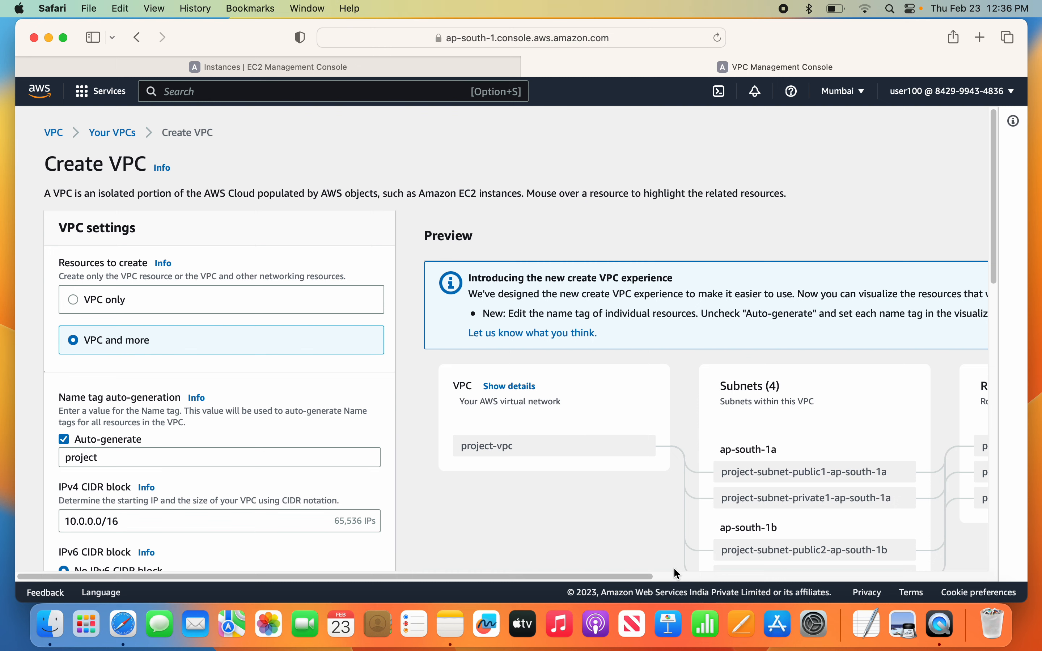
{"action": "left_click_drag", "start_coordinate": [647, 576], "coordinate": [786, 578]}
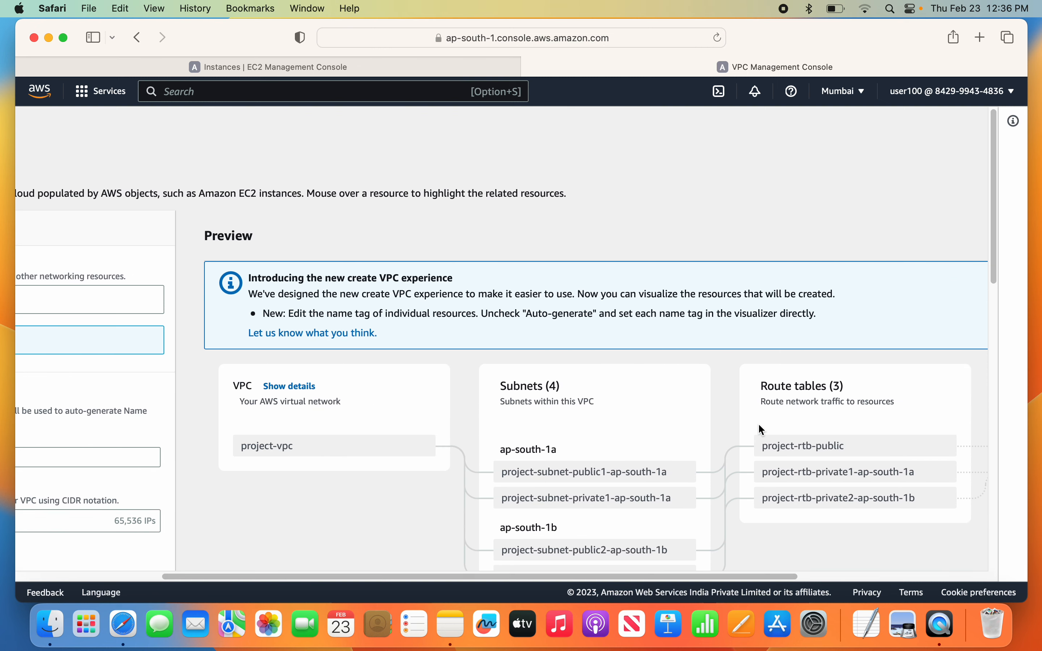
{"action": "scroll", "coordinate": [741, 422], "scroll_direction": "down", "scroll_amount": 3}
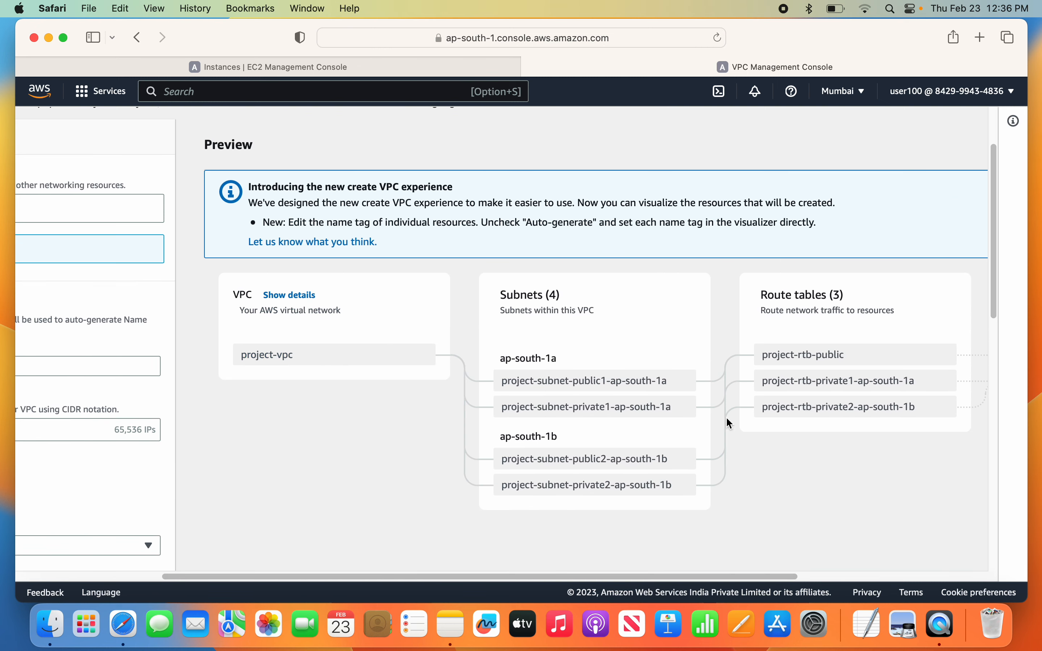
{"action": "scroll", "coordinate": [845, 401], "scroll_direction": "down", "scroll_amount": 5}
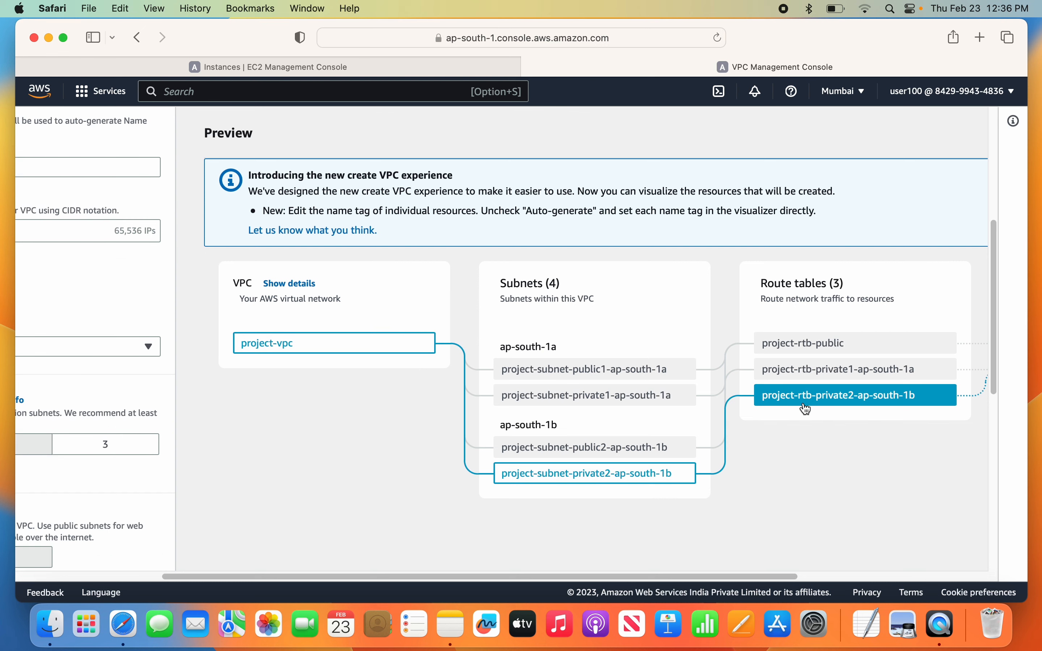
{"action": "left_click_drag", "start_coordinate": [729, 577], "coordinate": [584, 577]}
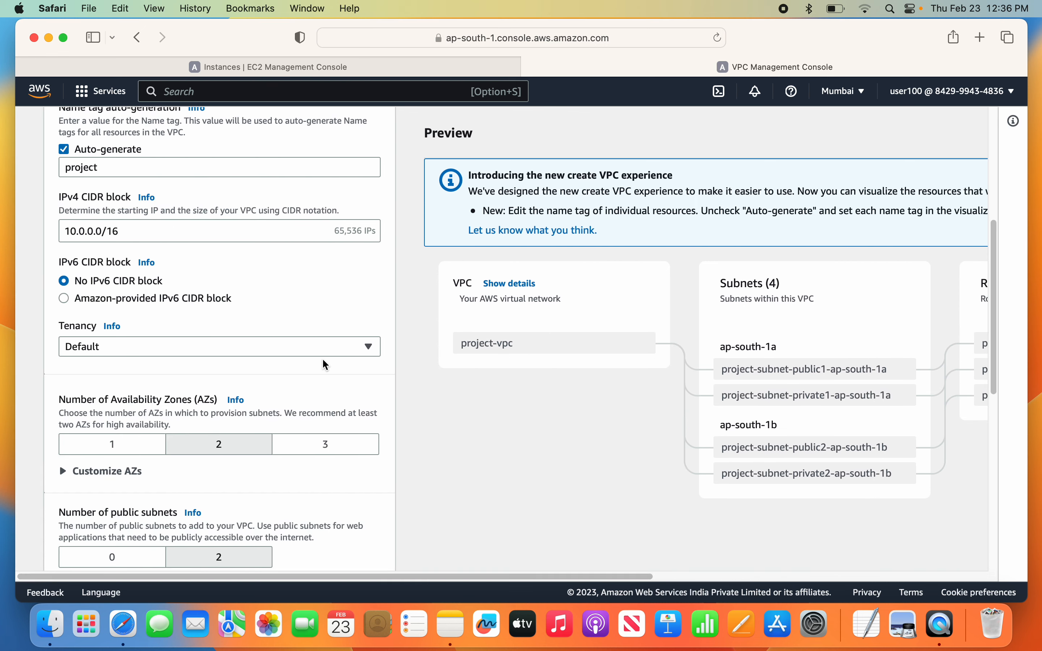
{"action": "scroll", "coordinate": [323, 358], "scroll_direction": "up", "scroll_amount": 5}
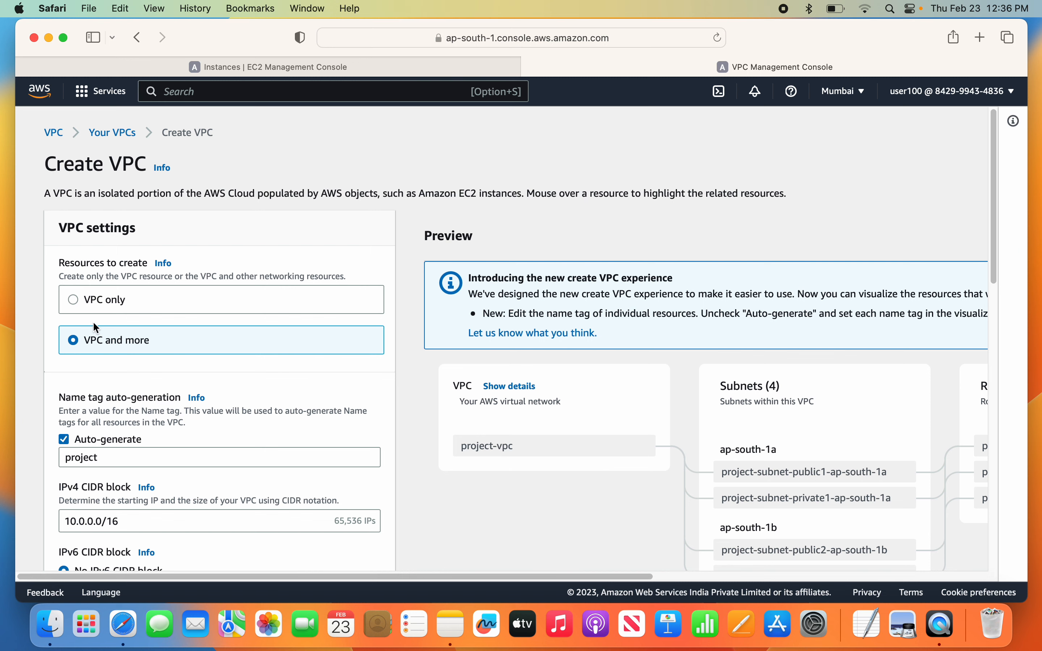
Step: Choose to create the VPC only, name it testvpc and set its IPv4 CIDR to 10.0.0.0/16
{"action": "left_click", "coordinate": [74, 300]}
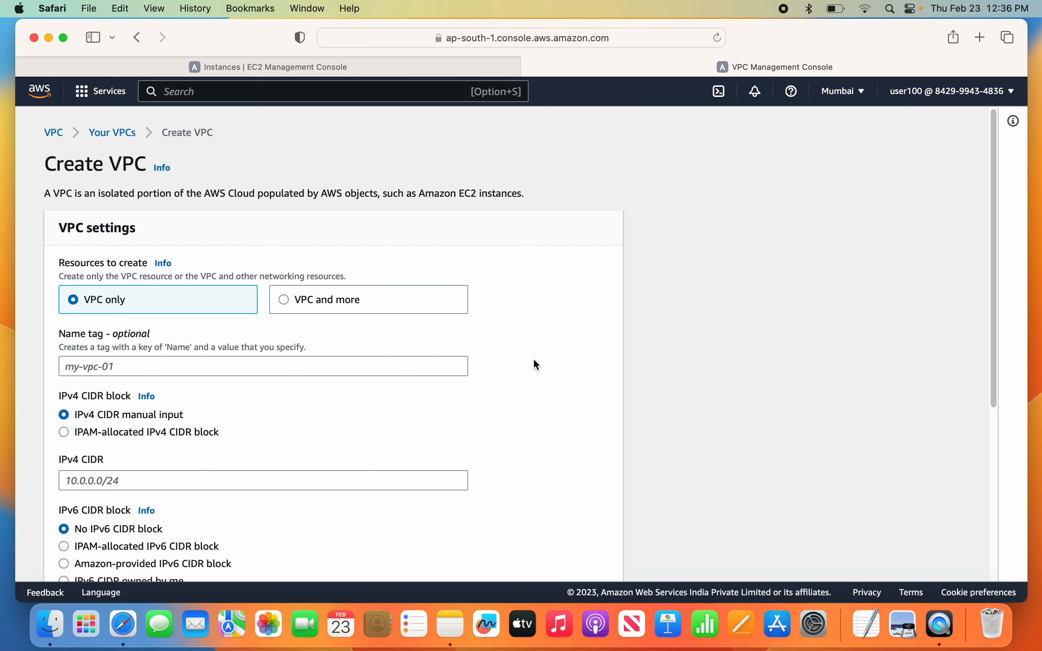
{"action": "left_click", "coordinate": [130, 367]}
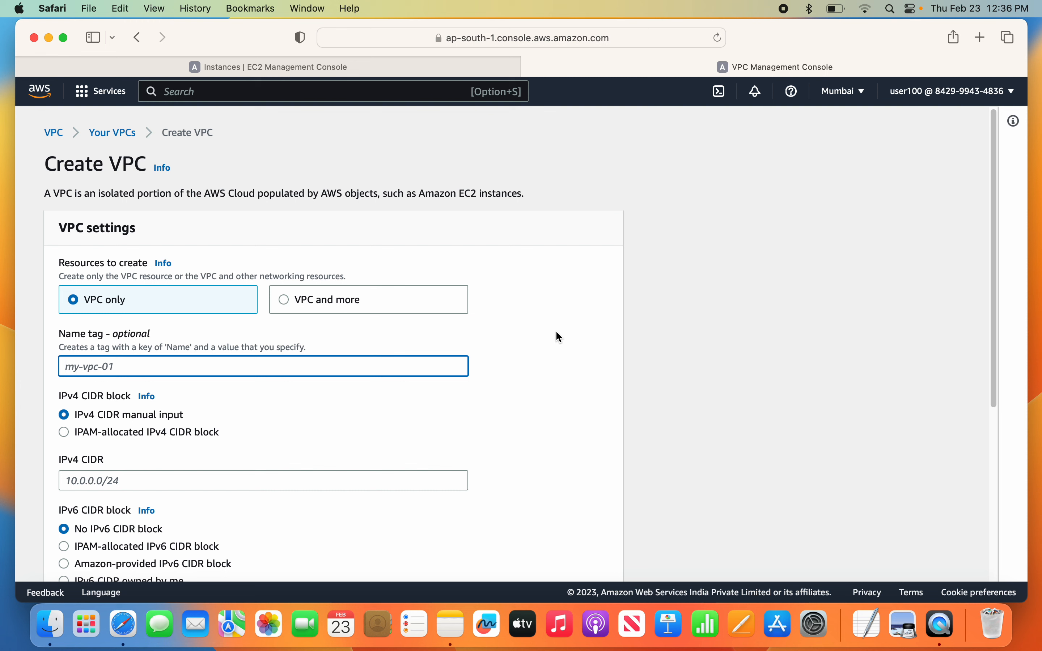
{"action": "type", "text": "testvpc"}
{"action": "scroll", "coordinate": [175, 411], "scroll_direction": "down", "scroll_amount": 1}
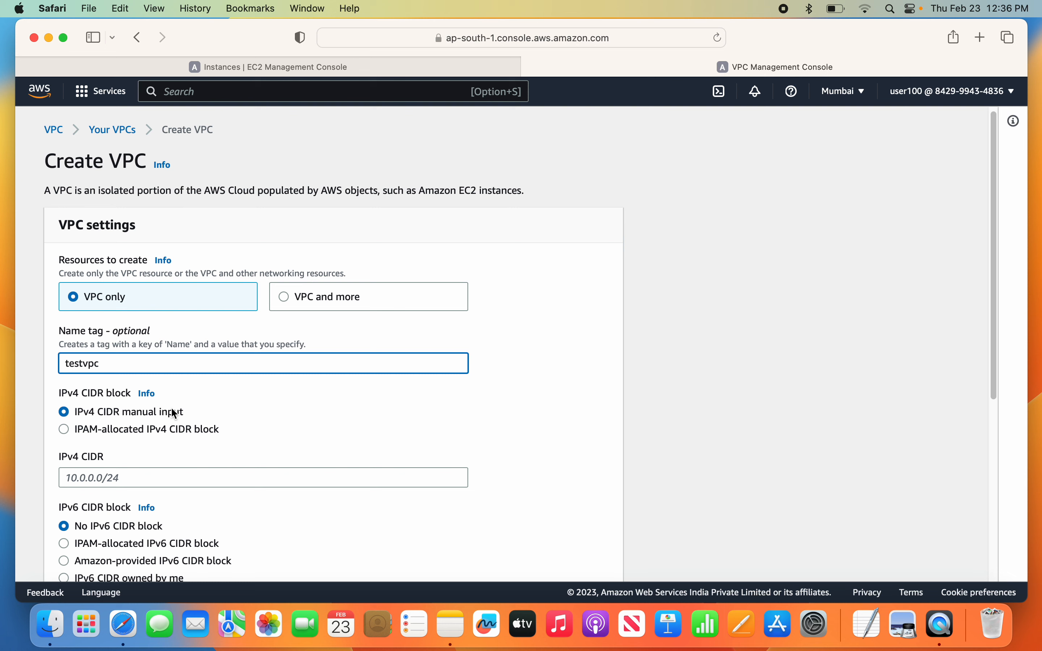
{"action": "left_click", "coordinate": [108, 482]}
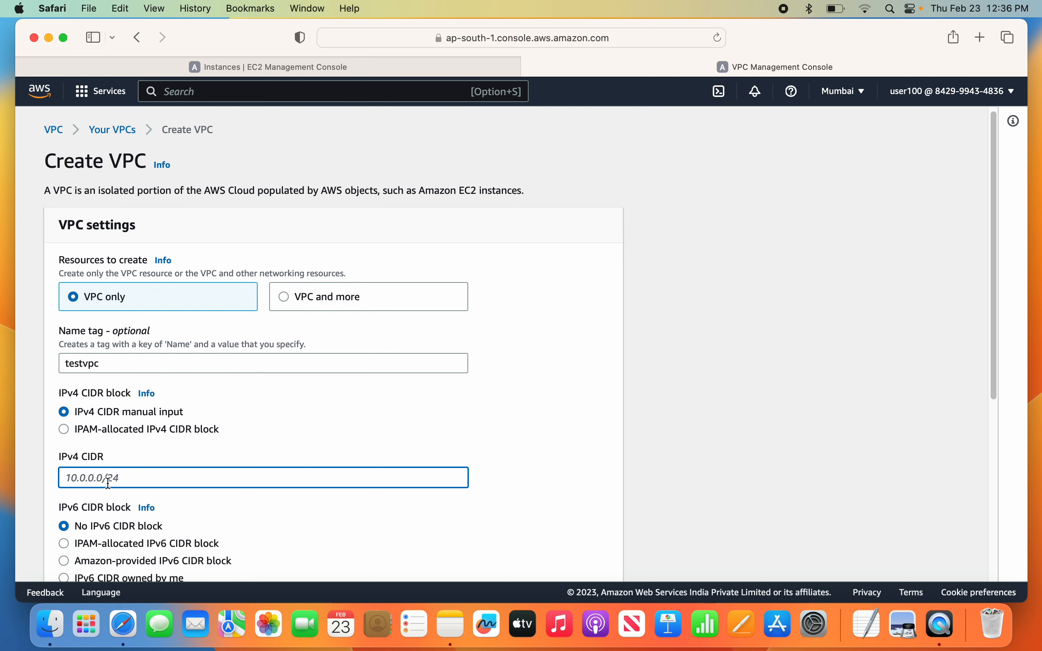
{"action": "type", "text": "10.0.0.0/16"}
Step: Create the testvpc VPC with no IPv6 CIDR block and default tenancy, and dismiss the notification
{"action": "scroll", "coordinate": [545, 529], "scroll_direction": "down", "scroll_amount": 3}
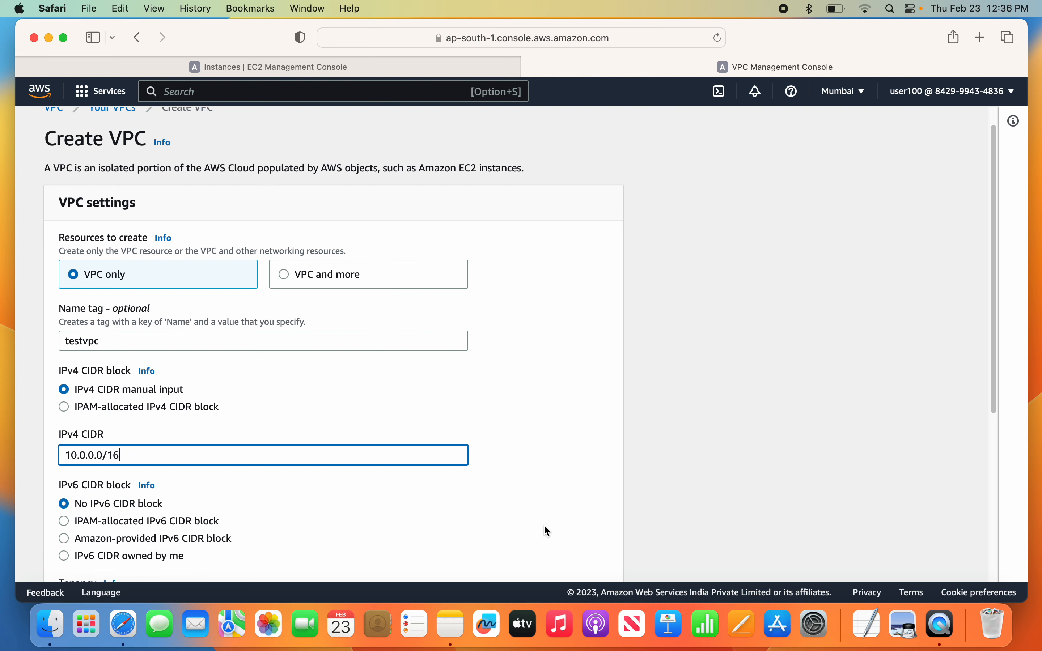
{"action": "scroll", "coordinate": [546, 530], "scroll_direction": "down", "scroll_amount": 5}
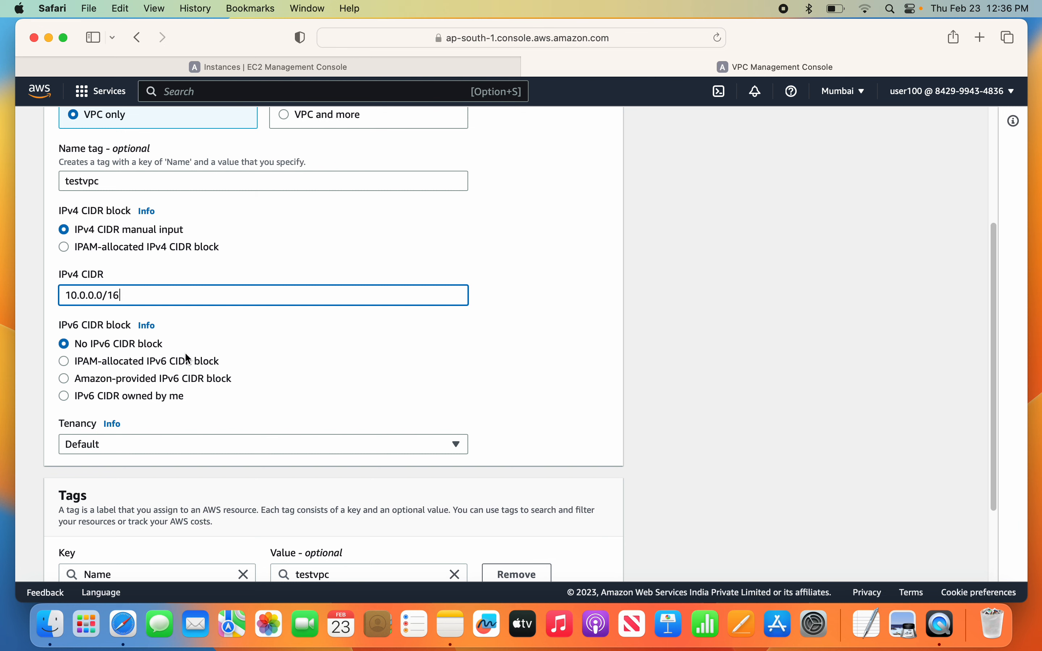
{"action": "scroll", "coordinate": [353, 403], "scroll_direction": "down", "scroll_amount": 1}
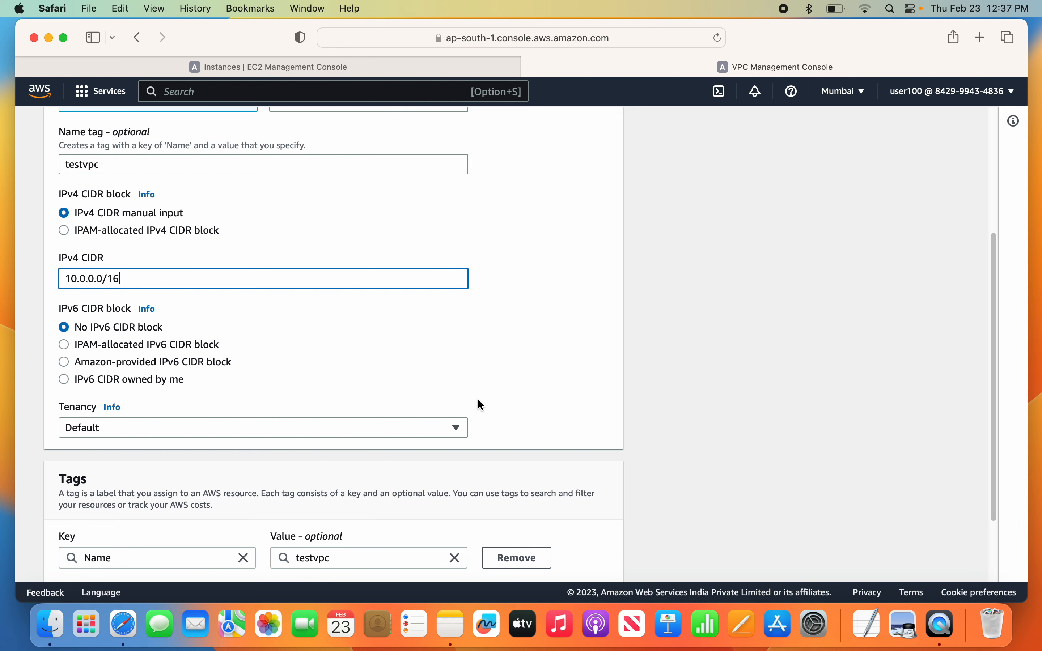
{"action": "scroll", "coordinate": [478, 401], "scroll_direction": "down", "scroll_amount": 4}
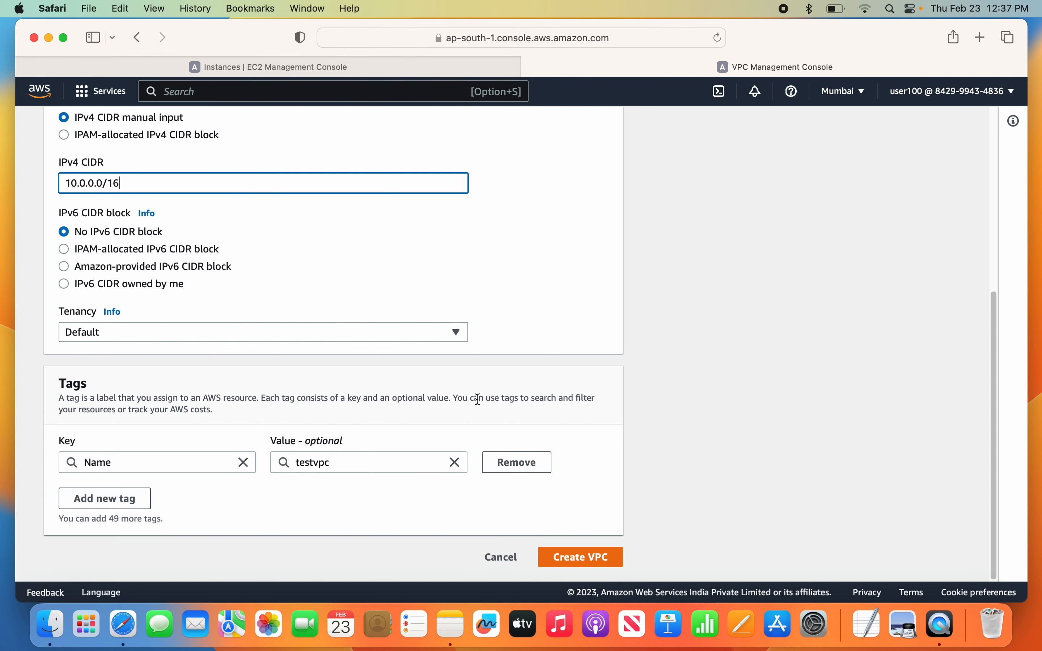
{"action": "scroll", "coordinate": [478, 401], "scroll_direction": "up", "scroll_amount": 10}
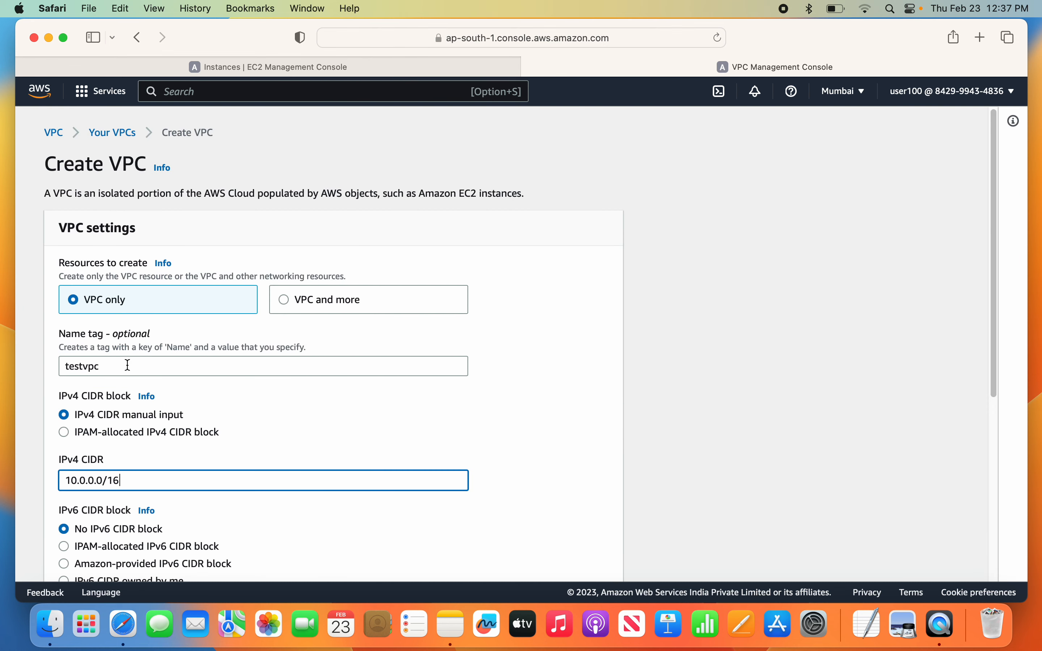
{"action": "scroll", "coordinate": [586, 495], "scroll_direction": "down", "scroll_amount": 10}
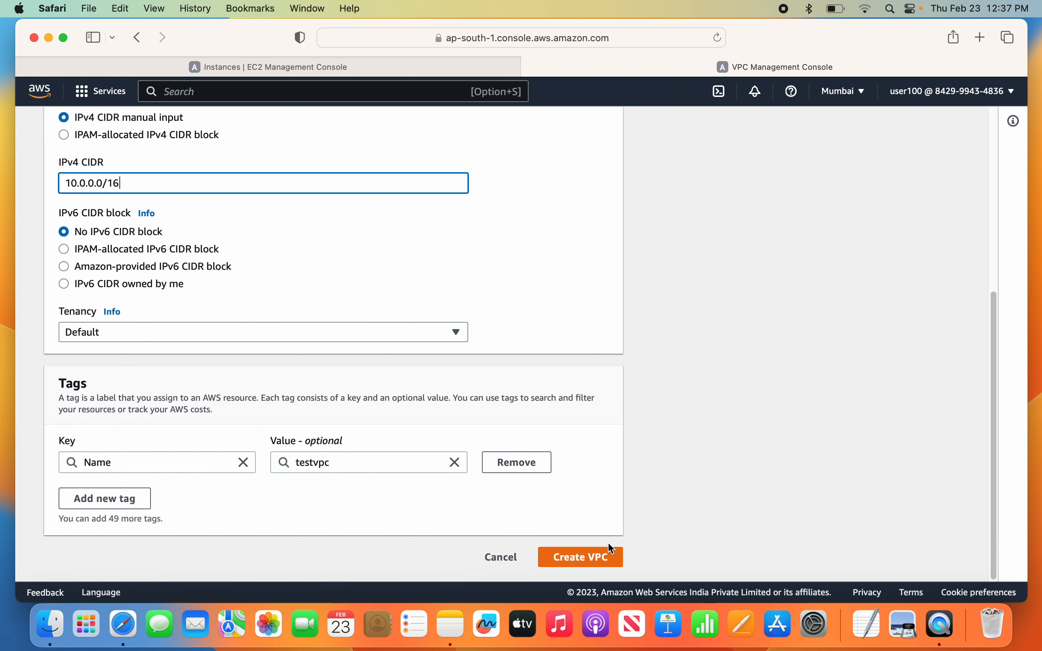
{"action": "left_click", "coordinate": [599, 559]}
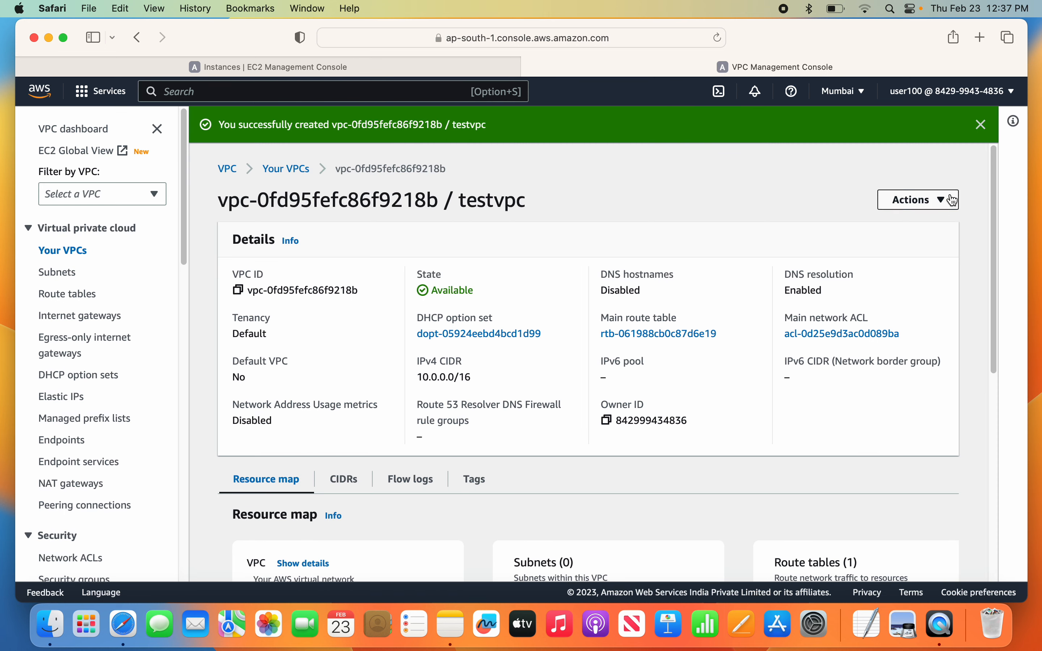
{"action": "left_click", "coordinate": [981, 124]}
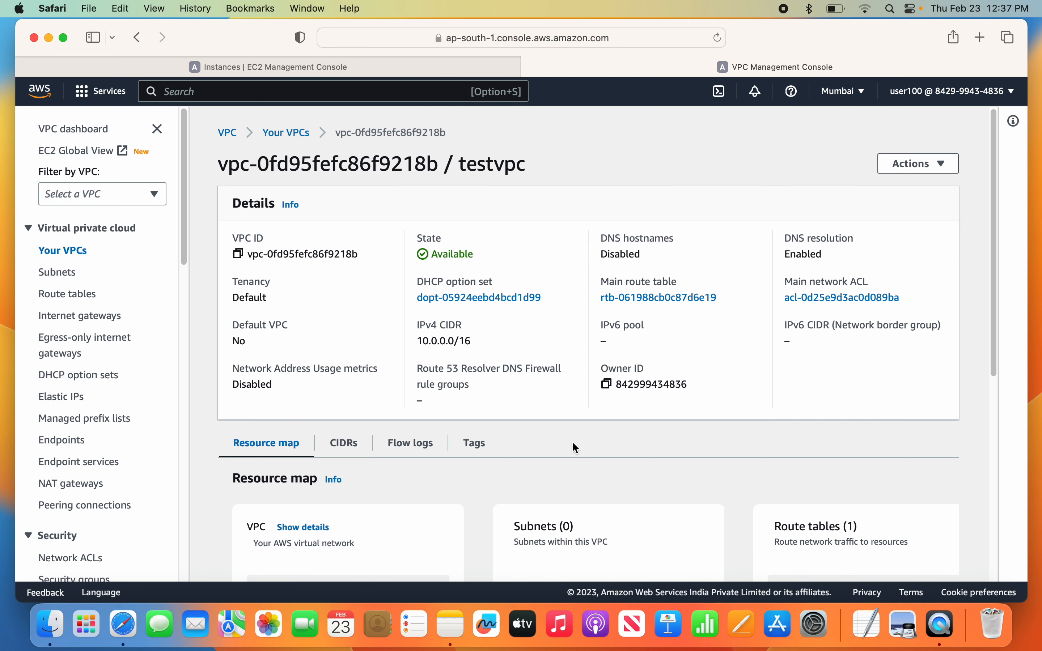
Step: Examine testvpc's DHCP option set and IPv4 CIDR in its details, its CIDR list and the account's DHCP option sets
{"action": "scroll", "coordinate": [611, 388], "scroll_direction": "down", "scroll_amount": 1}
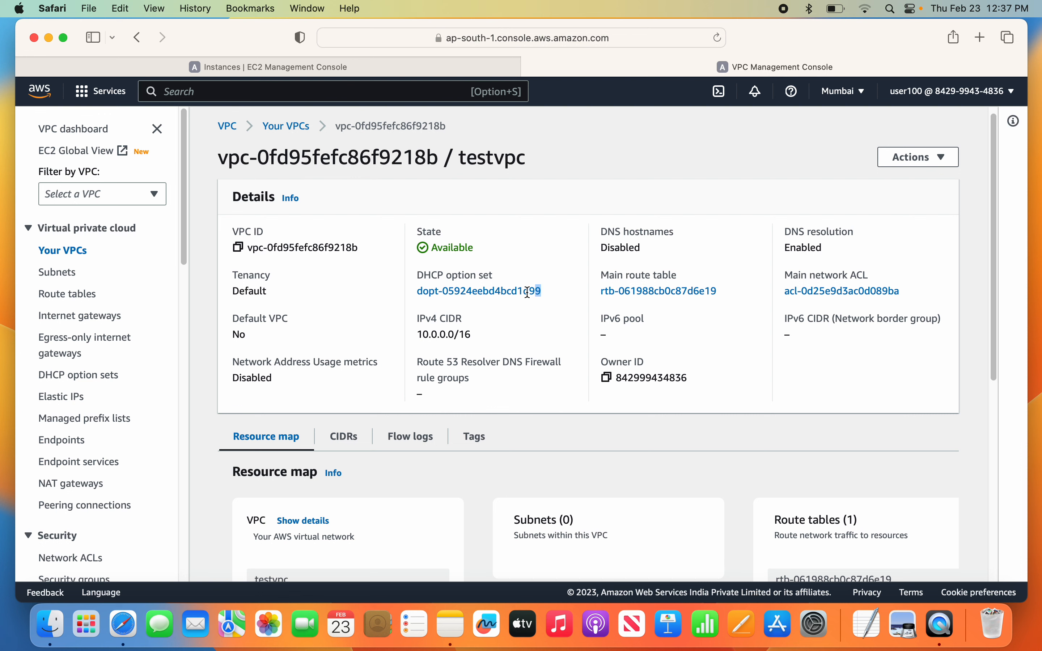
{"action": "left_click_drag", "start_coordinate": [547, 292], "coordinate": [406, 294]}
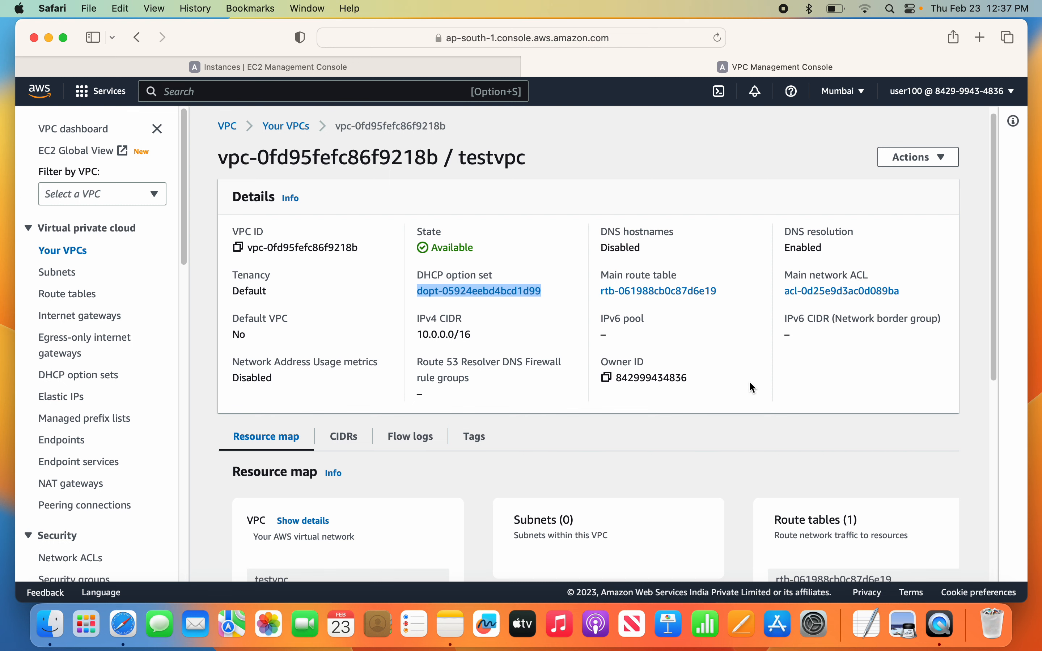
{"action": "scroll", "coordinate": [751, 385], "scroll_direction": "down", "scroll_amount": 1}
{"action": "left_click_drag", "start_coordinate": [488, 327], "coordinate": [424, 326]}
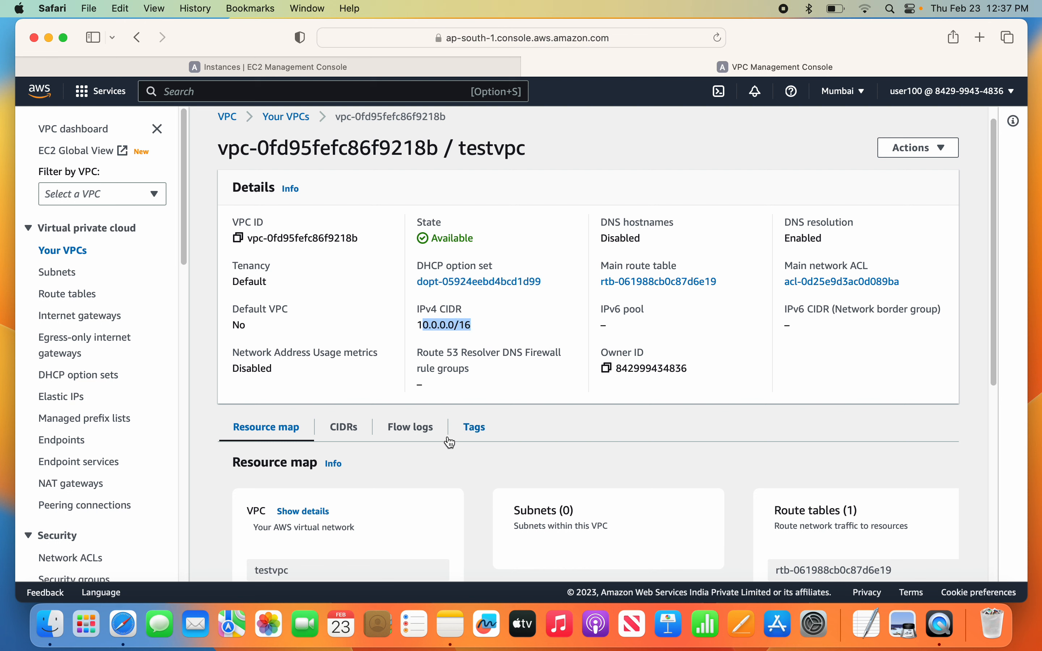
{"action": "left_click", "coordinate": [347, 429]}
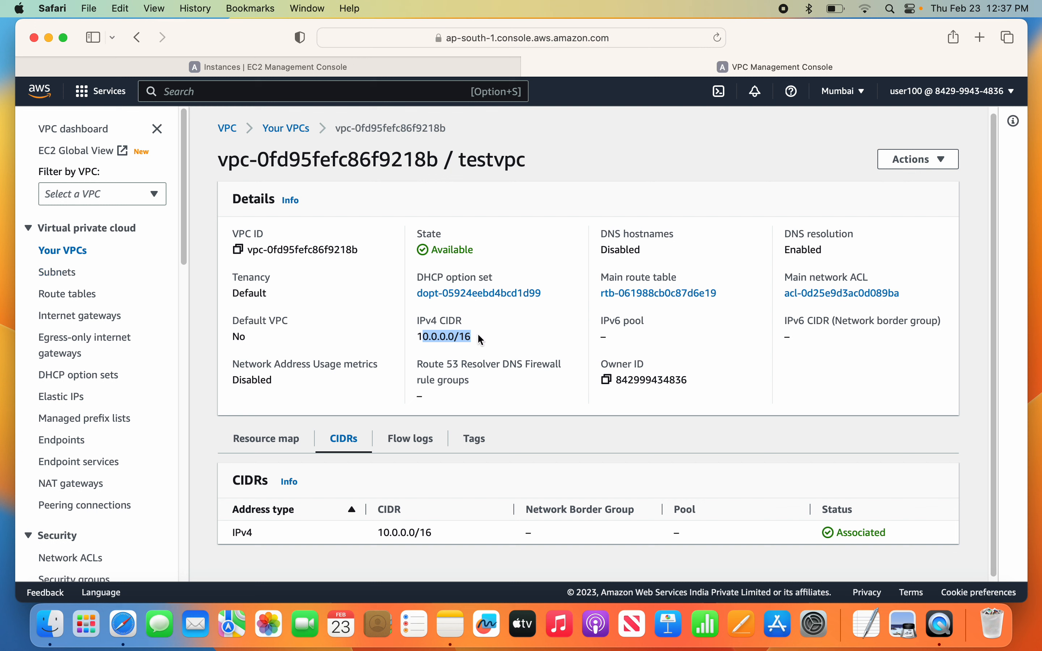
{"action": "left_click", "coordinate": [108, 375]}
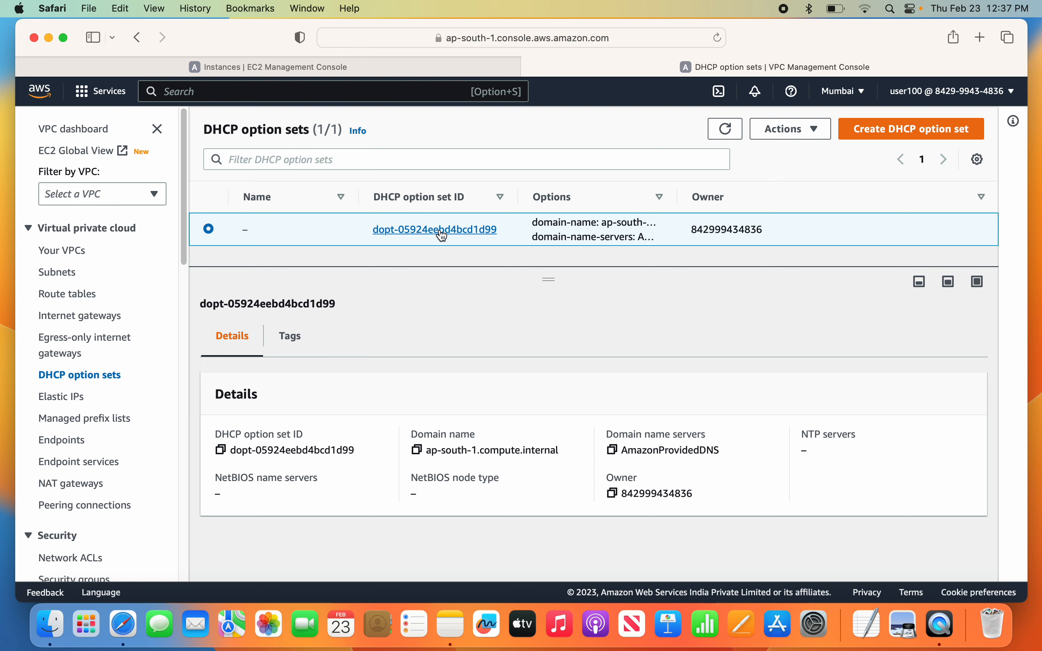
Step: Select only testvpc in the list of VPCs and check its DNS hostnames setting
{"action": "left_click", "coordinate": [72, 252]}
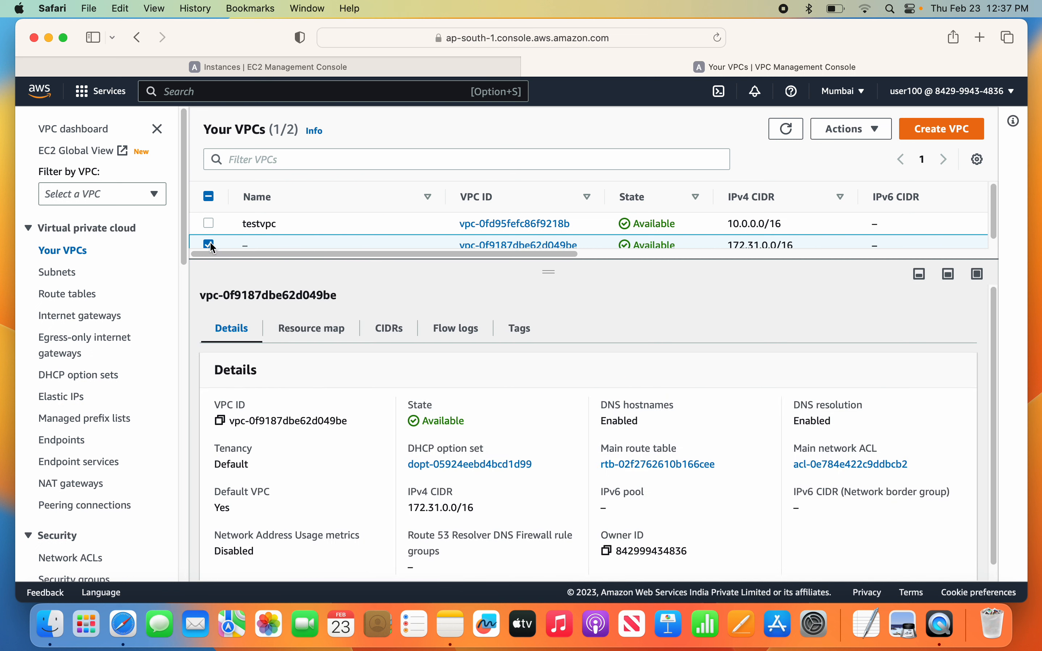
{"action": "left_click", "coordinate": [210, 244]}
{"action": "left_click", "coordinate": [209, 223]}
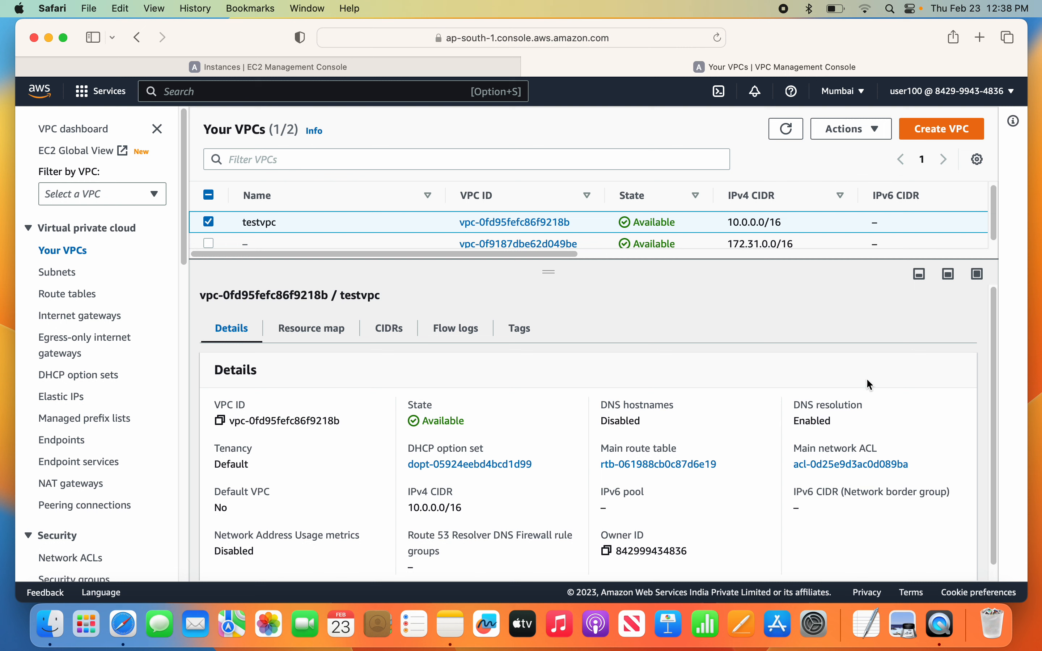
{"action": "double_click", "coordinate": [601, 405]}
{"action": "left_click_drag", "start_coordinate": [627, 406], "coordinate": [678, 405]}
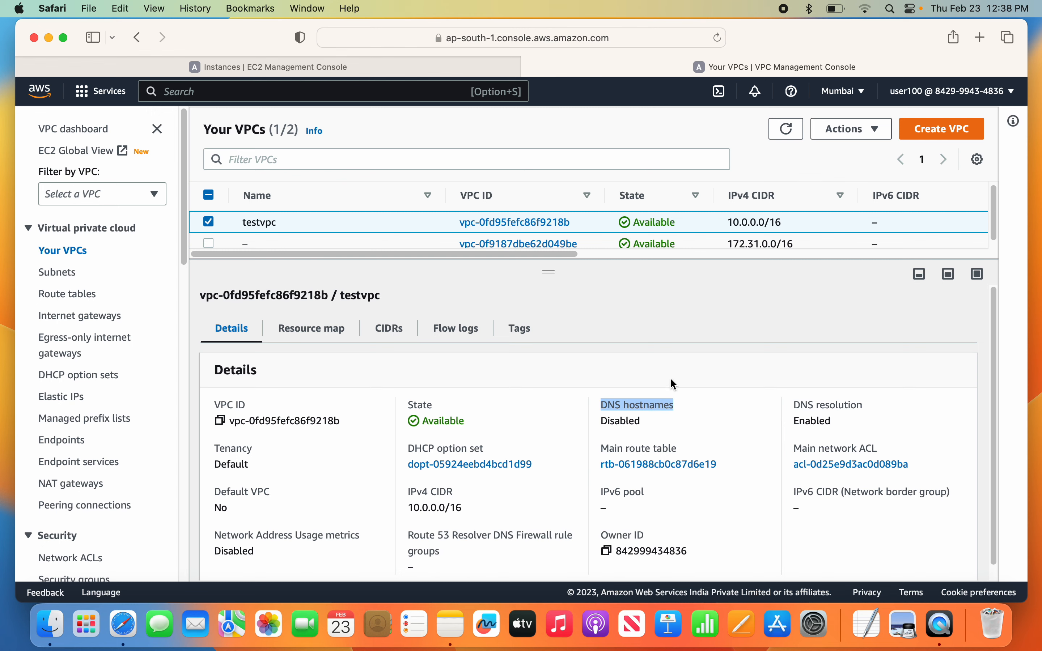
Step: Enable DNS hostnames in testvpc's VPC settings, save the change and dismiss the notification
{"action": "left_click", "coordinate": [874, 132]}
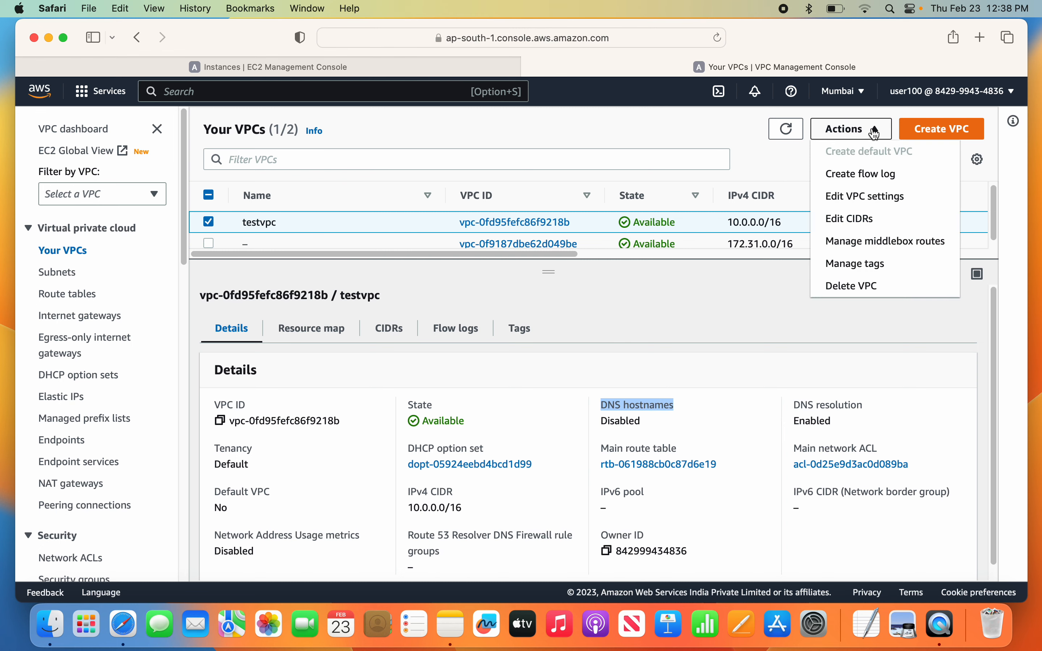
{"action": "left_click", "coordinate": [865, 196]}
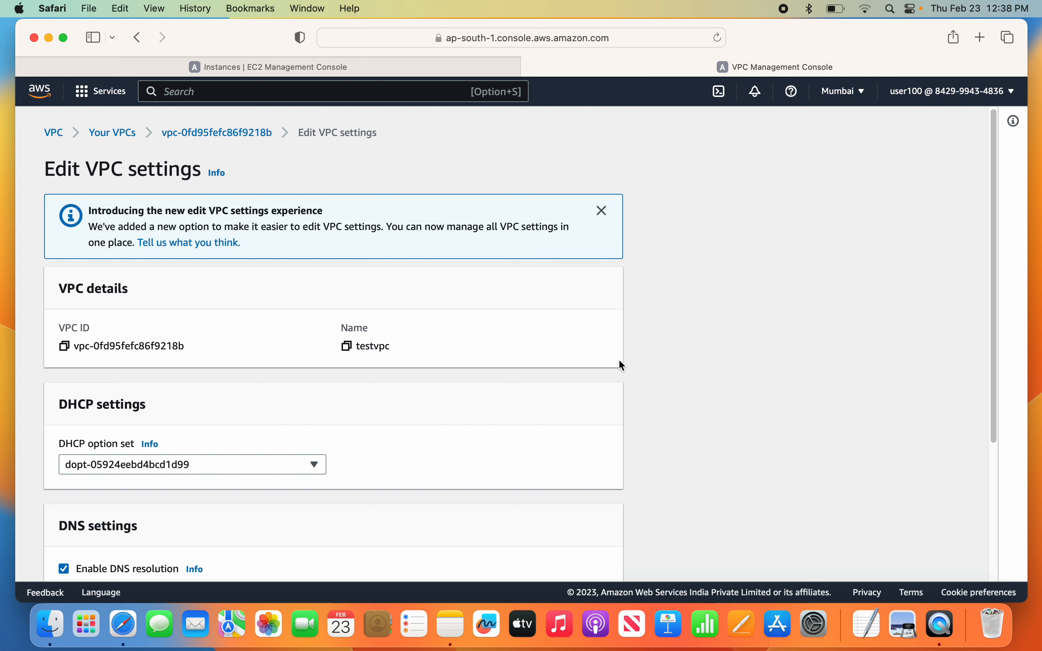
{"action": "scroll", "coordinate": [406, 429], "scroll_direction": "down", "scroll_amount": 5}
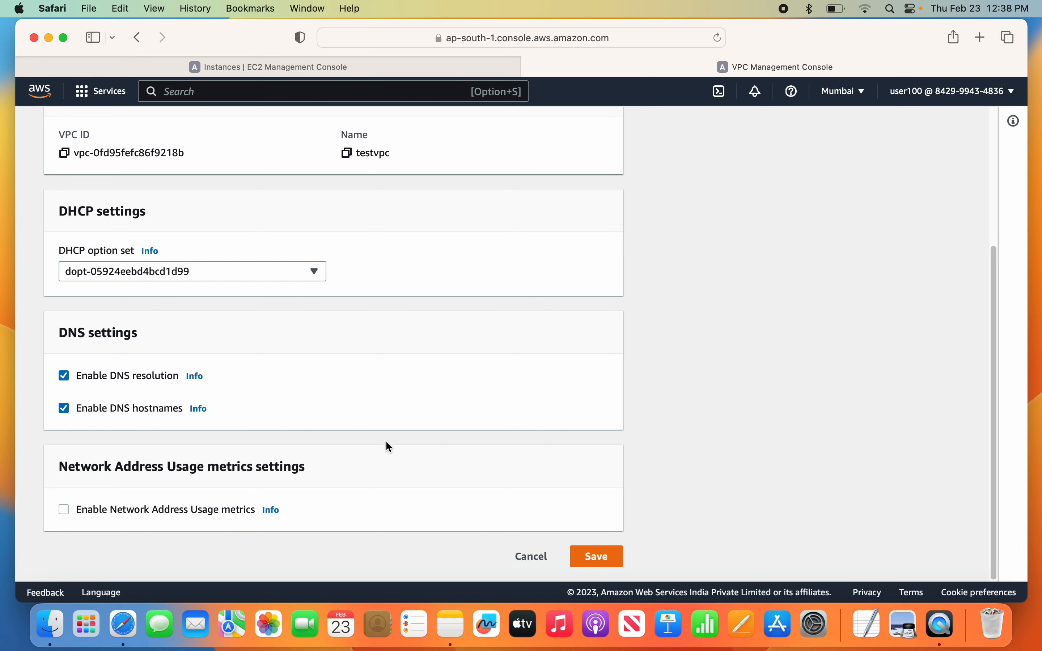
{"action": "left_click", "coordinate": [596, 557]}
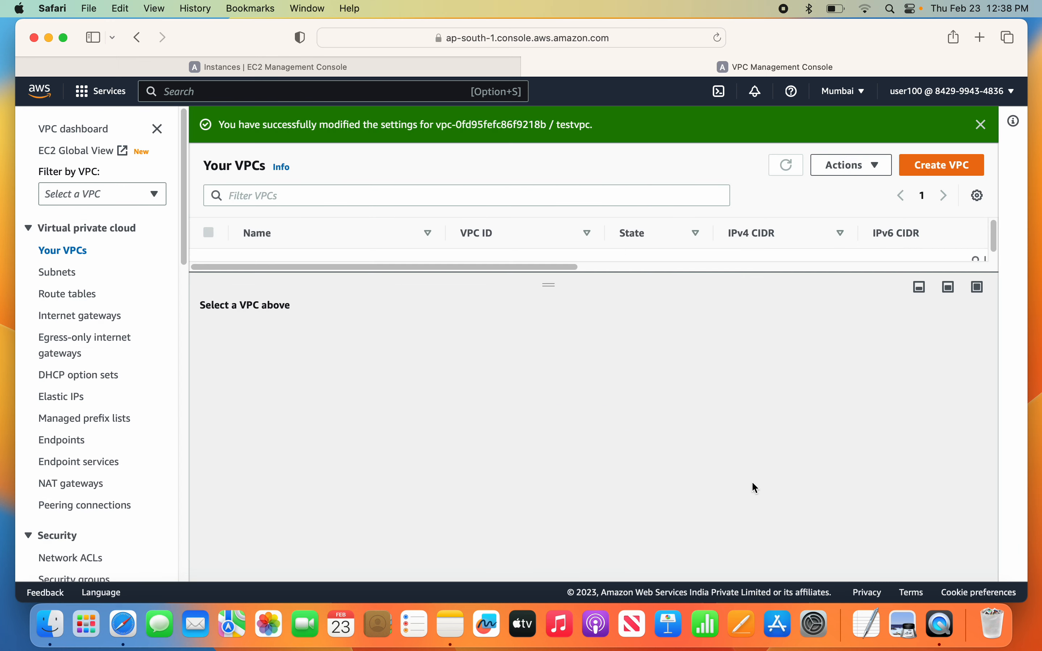
{"action": "left_click", "coordinate": [981, 125]}
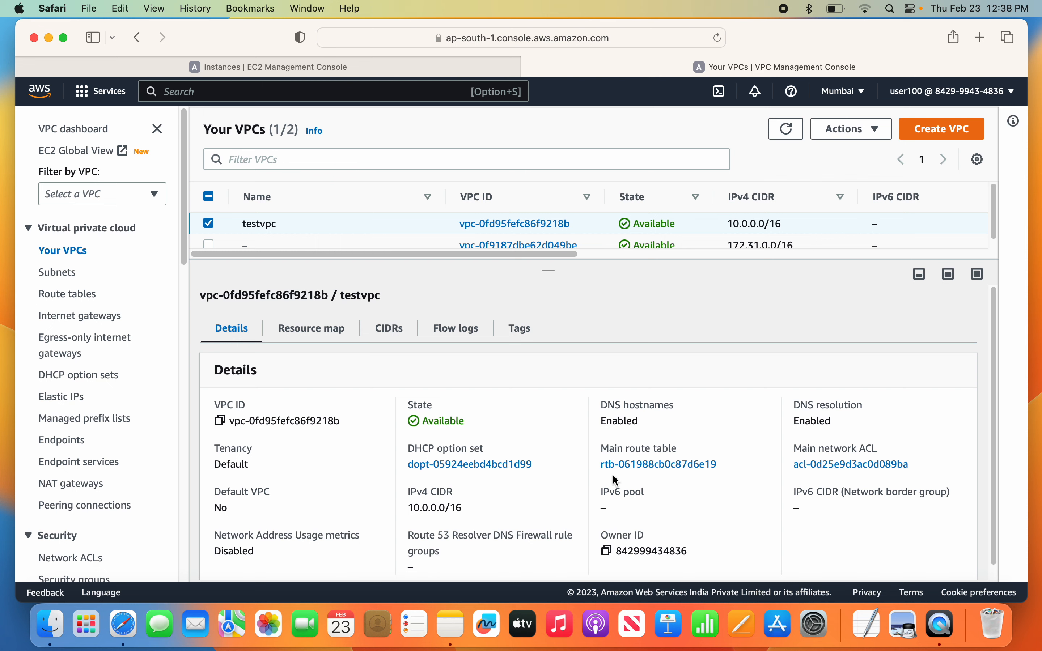
Step: Start creating a new subnet from the subnets list and choose testvpc as its VPC
{"action": "left_click", "coordinate": [65, 276]}
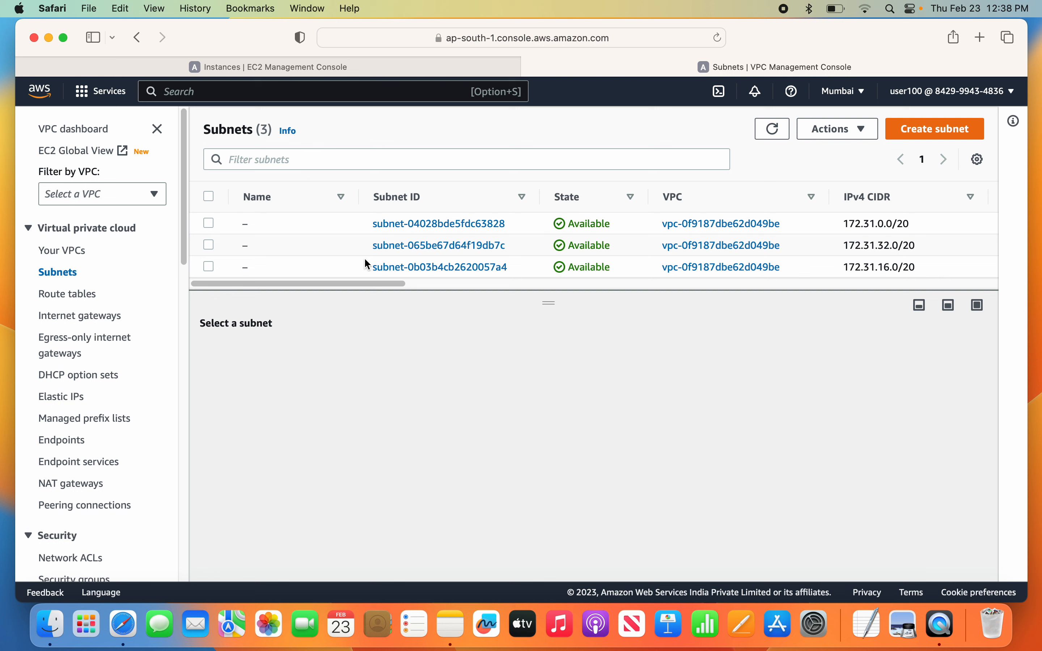
{"action": "left_click", "coordinate": [915, 133]}
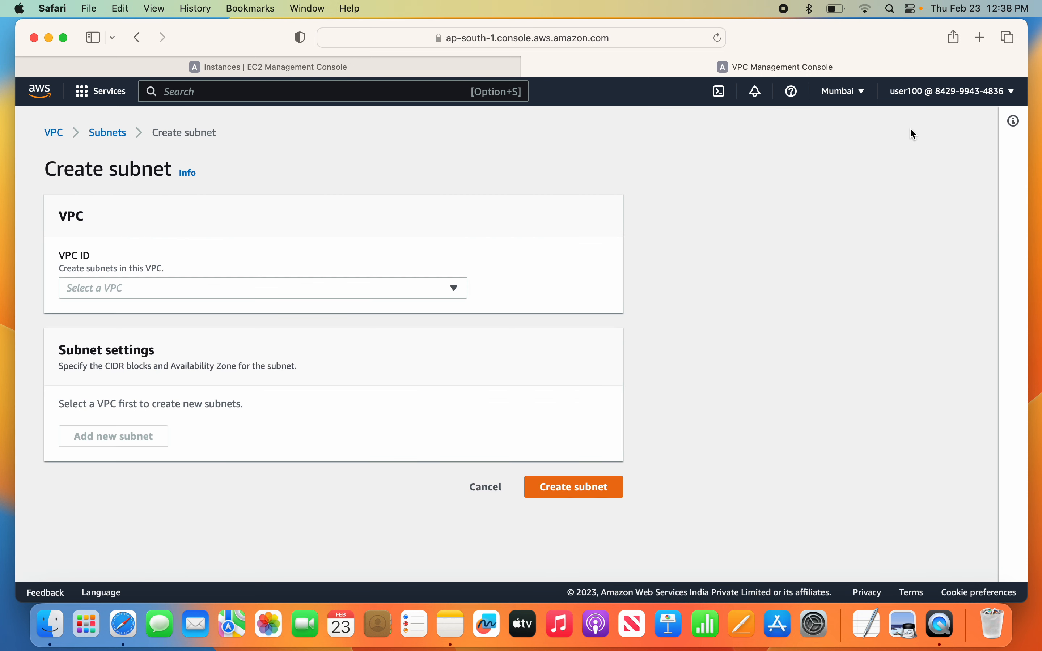
{"action": "left_click", "coordinate": [180, 289]}
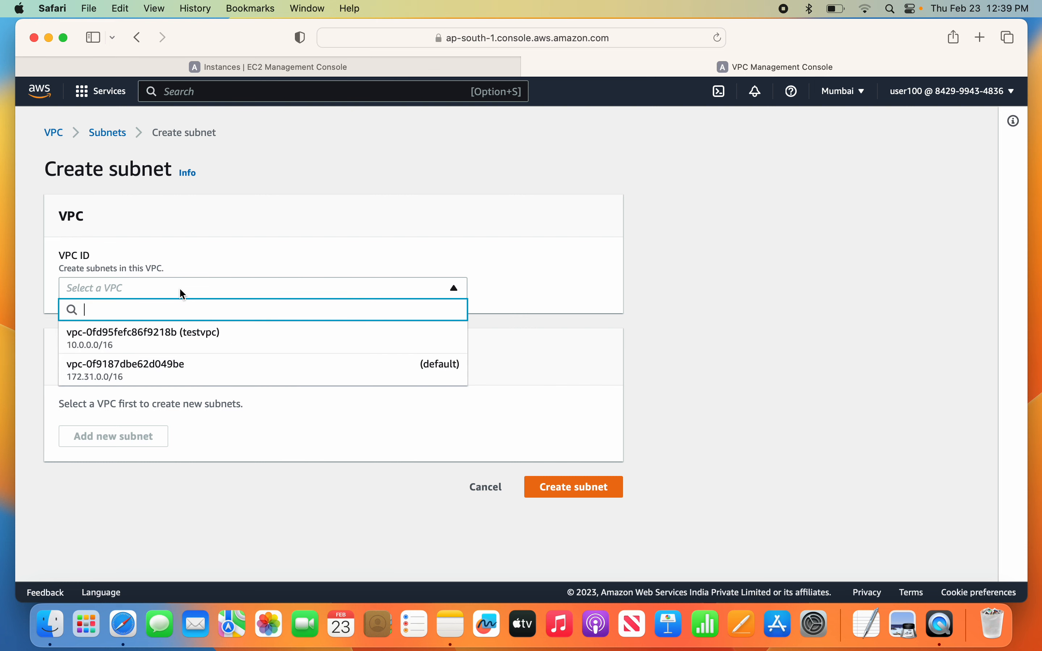
{"action": "left_click", "coordinate": [178, 350]}
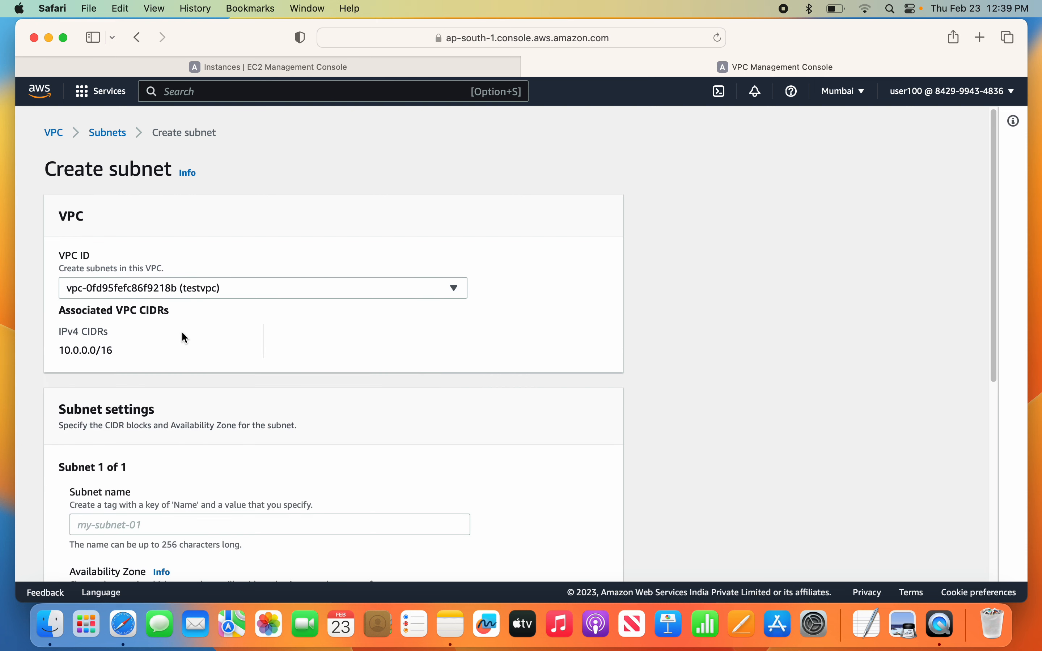
Step: Name the new subnet priva and set its Availability Zone to Asia Pacific (Mumbai) / ap-south-1a
{"action": "scroll", "coordinate": [139, 402], "scroll_direction": "down", "scroll_amount": 3}
{"action": "left_click", "coordinate": [130, 433]}
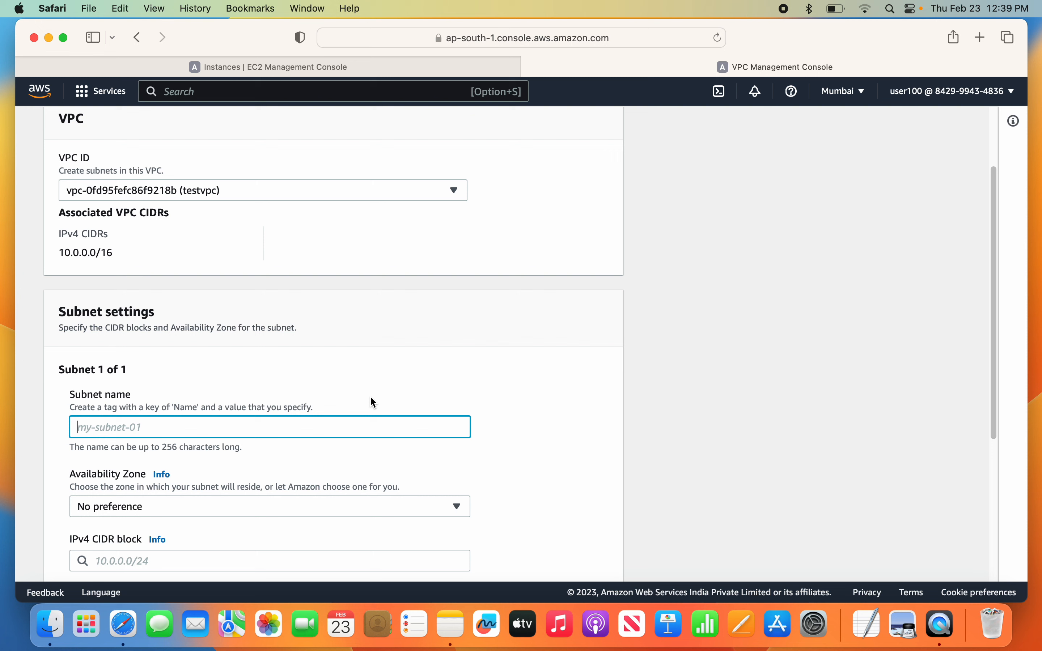
{"action": "type", "text": "priva"}
{"action": "left_click", "coordinate": [545, 421]}
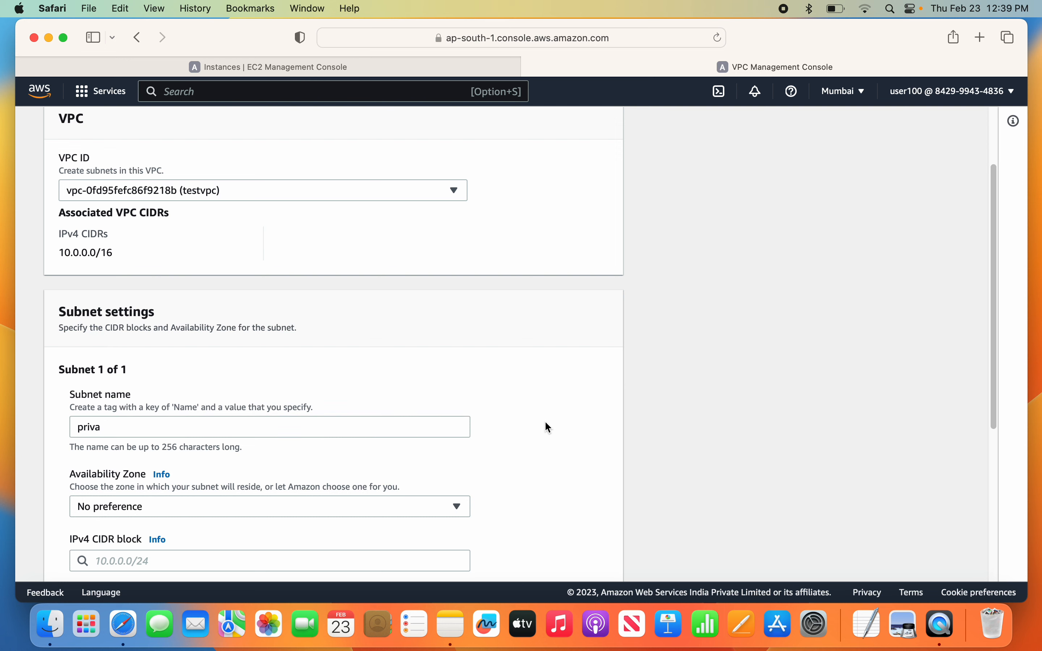
{"action": "scroll", "coordinate": [545, 423], "scroll_direction": "down", "scroll_amount": 2}
{"action": "left_click", "coordinate": [441, 448]}
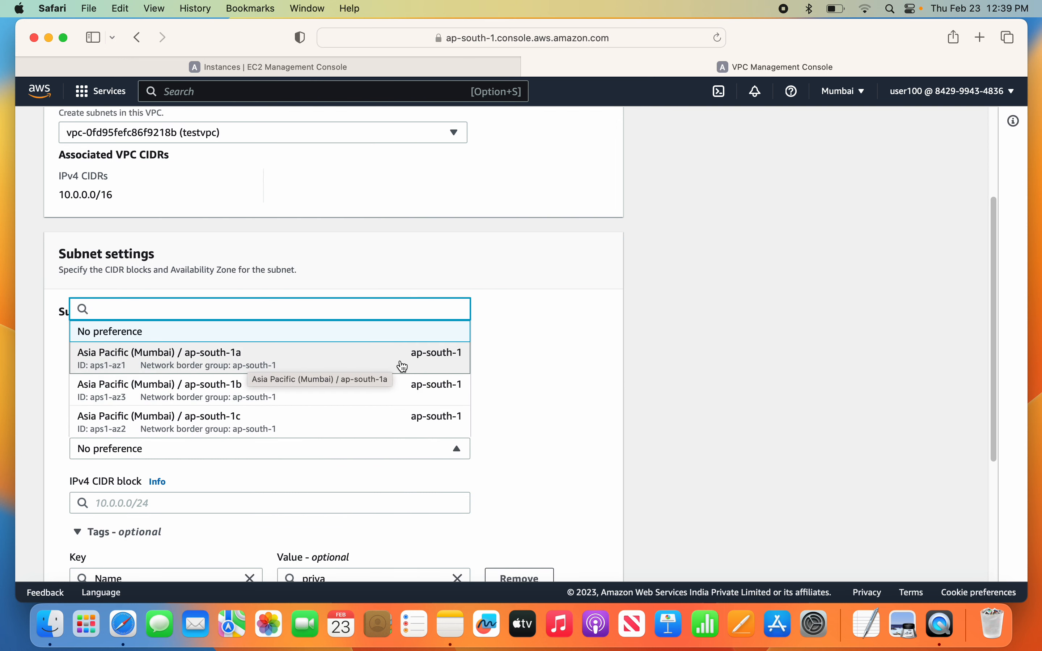
{"action": "left_click", "coordinate": [296, 366]}
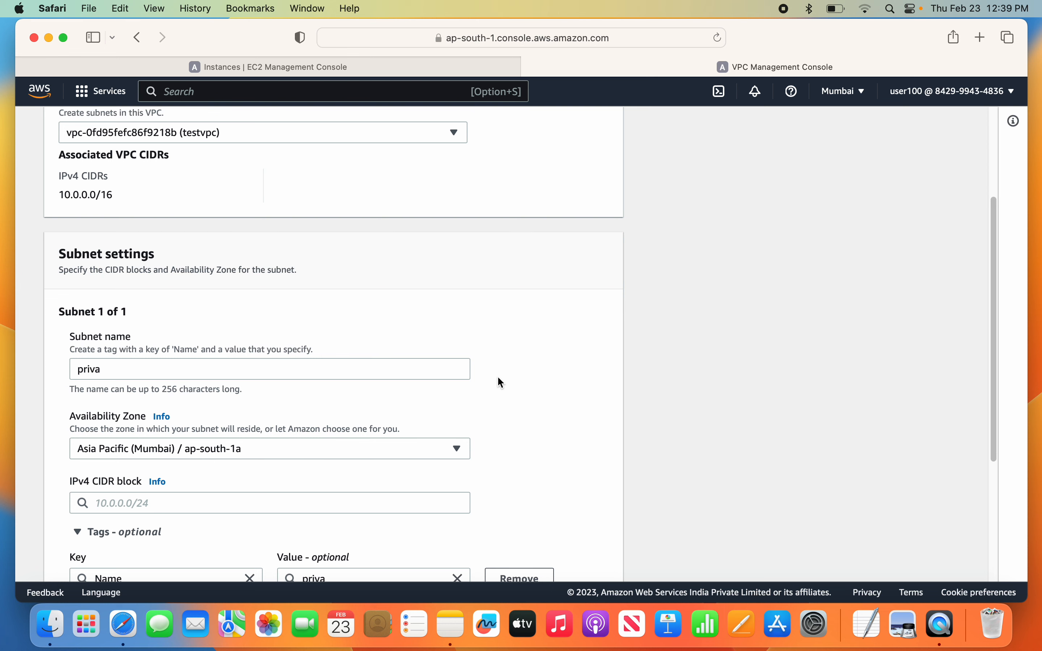
Step: Set the new subnet's IPv4 CIDR block to 10.0.0.0/24
{"action": "scroll", "coordinate": [500, 382], "scroll_direction": "down", "scroll_amount": 1}
{"action": "left_click", "coordinate": [190, 504]}
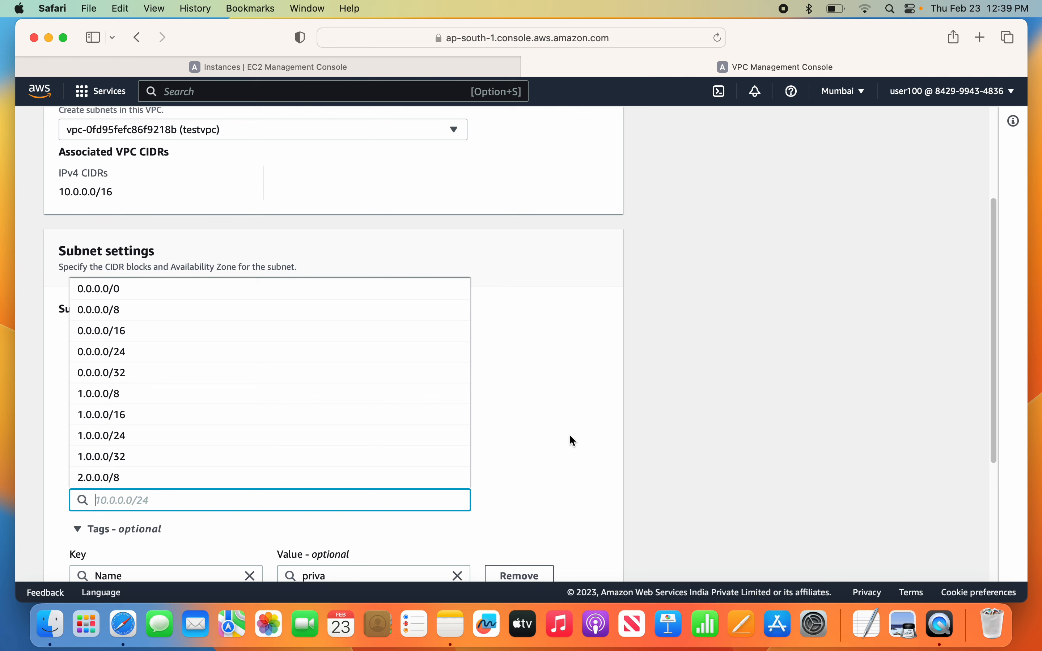
{"action": "type", "text": "10."}
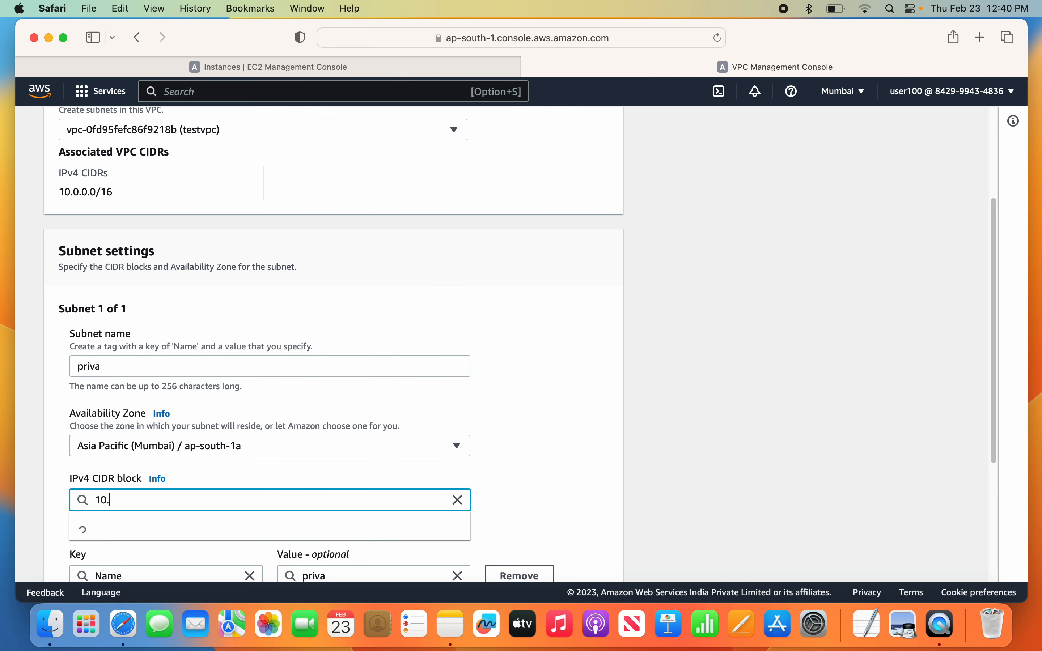
{"action": "type", "text": "0."}
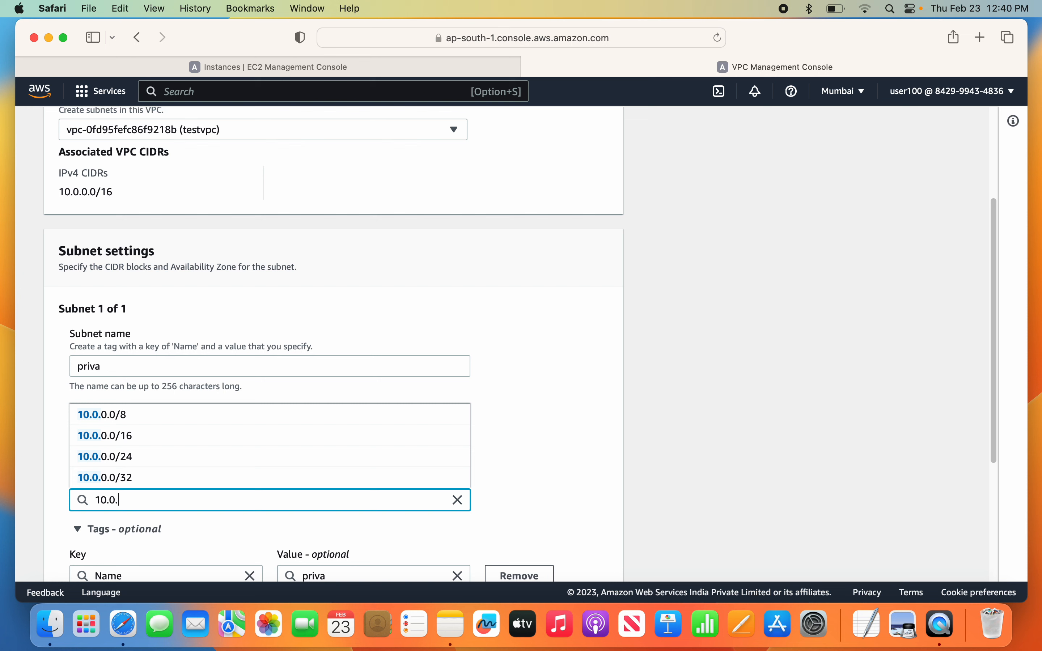
{"action": "type", "text": "0.0/24"}
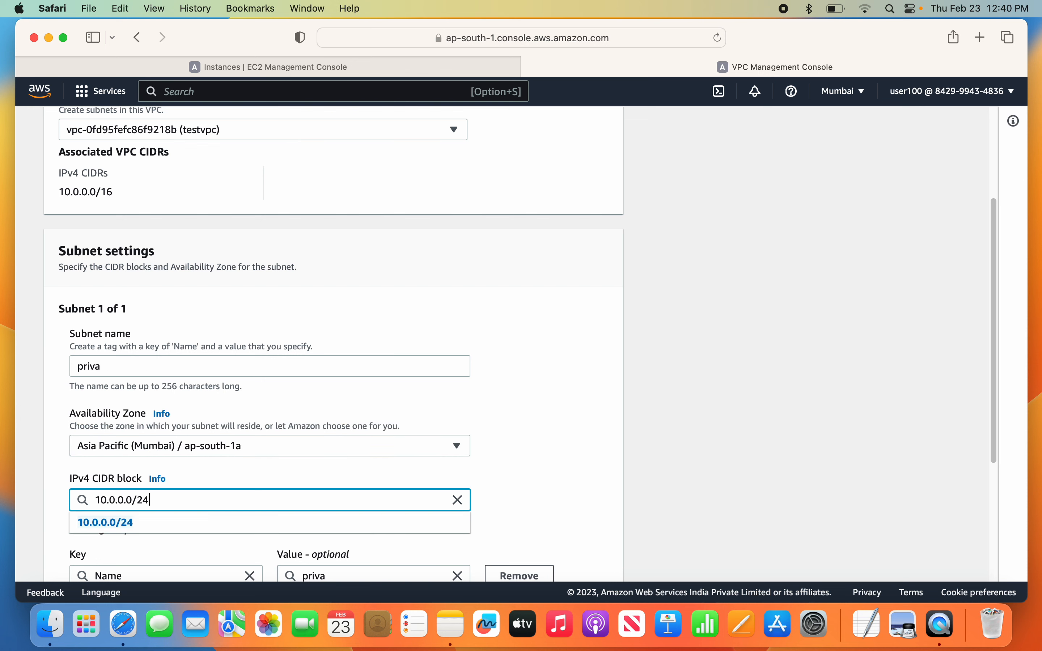
{"action": "left_click", "coordinate": [233, 527]}
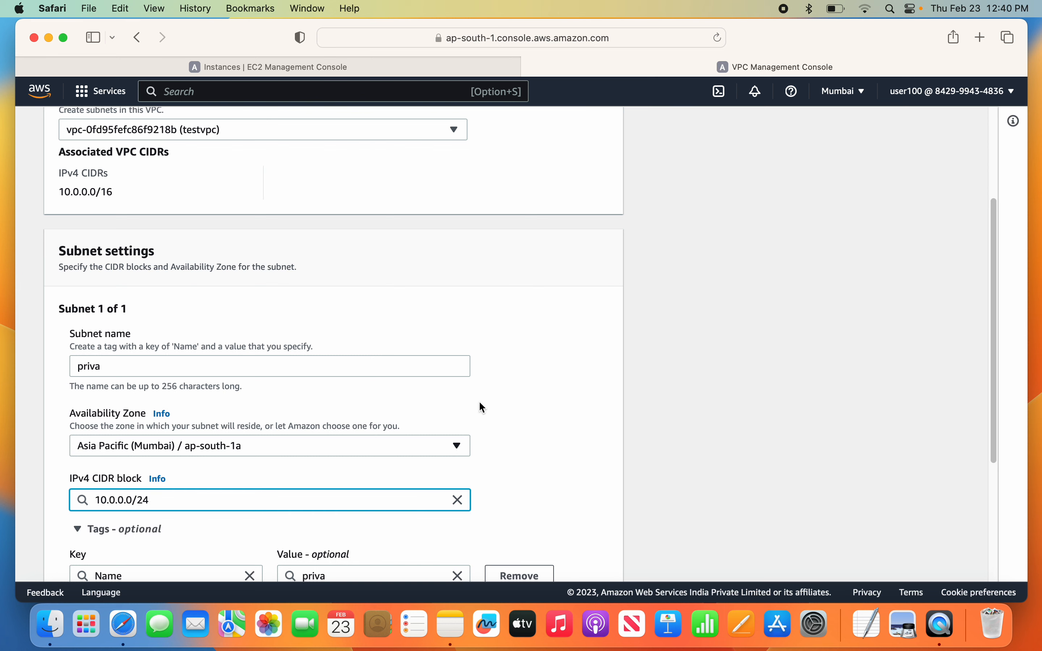
{"action": "scroll", "coordinate": [503, 377], "scroll_direction": "down", "scroll_amount": 1}
{"action": "scroll", "coordinate": [505, 379], "scroll_direction": "down", "scroll_amount": 5}
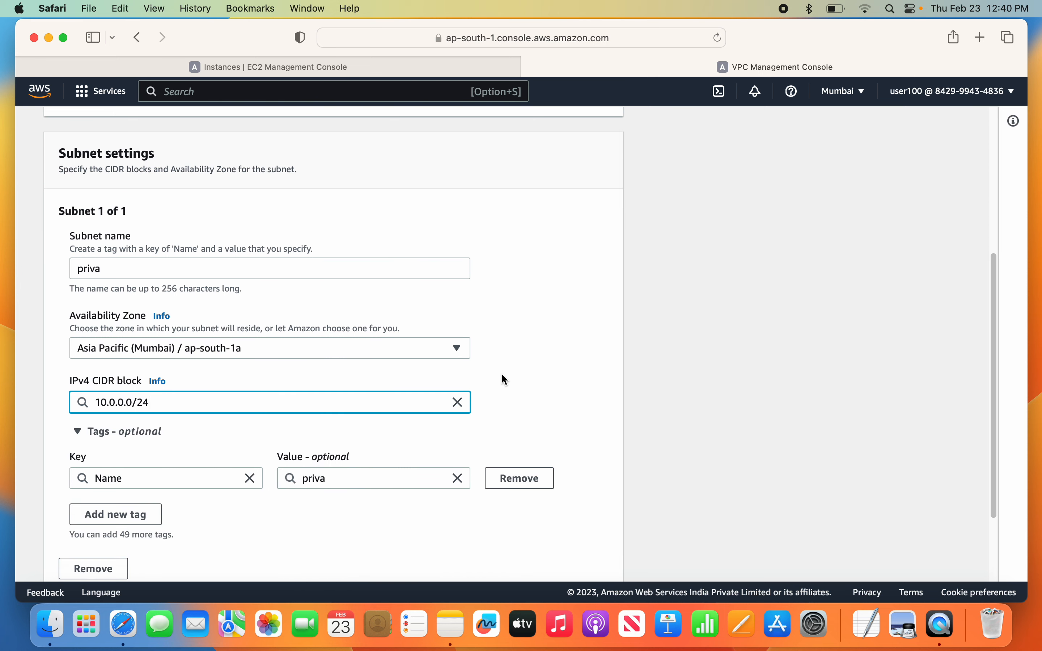
Step: Review the settings of the priva subnet and create it
{"action": "scroll", "coordinate": [503, 378], "scroll_direction": "down", "scroll_amount": 2}
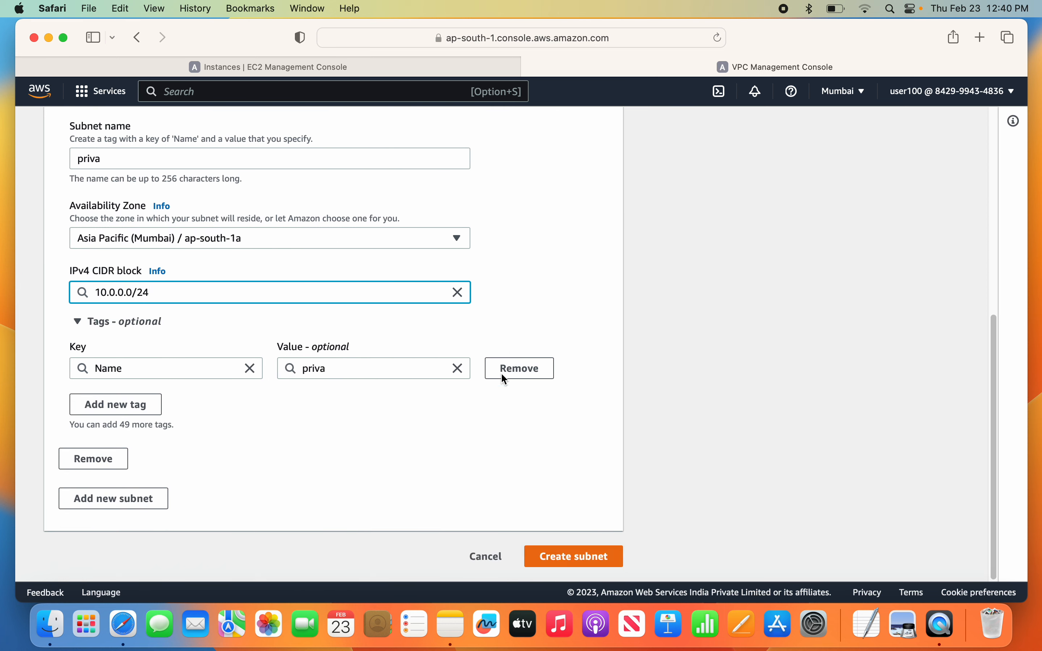
{"action": "scroll", "coordinate": [502, 374], "scroll_direction": "up", "scroll_amount": 4}
{"action": "scroll", "coordinate": [501, 374], "scroll_direction": "down", "scroll_amount": 4}
{"action": "left_click", "coordinate": [571, 565]}
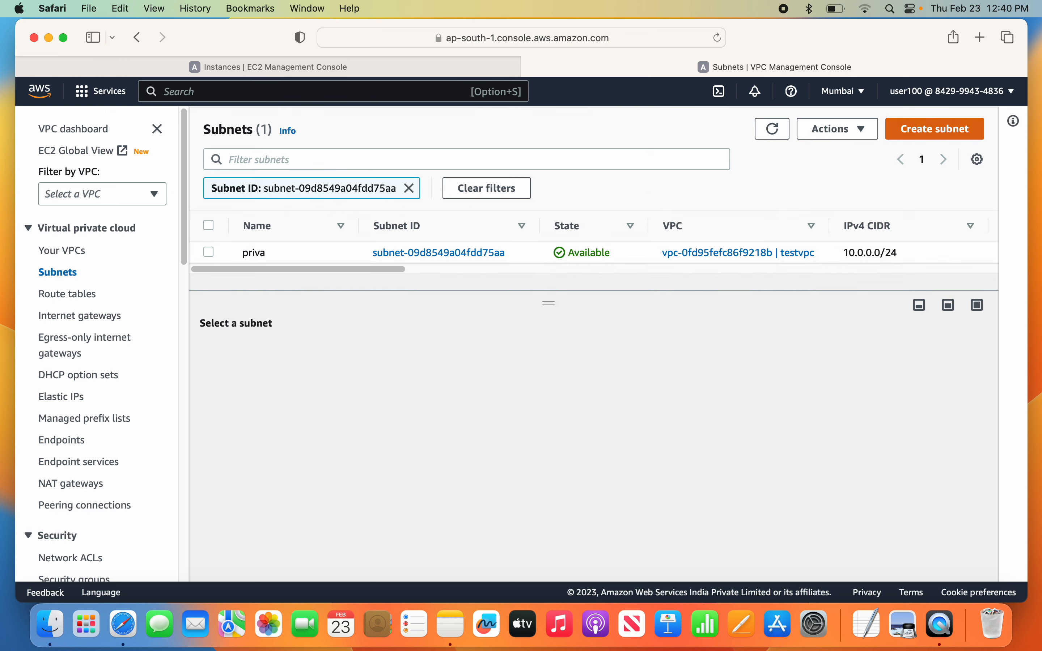
Step: Start creating a second subnet from the subnets list and choose testvpc as its VPC
{"action": "left_click", "coordinate": [934, 130]}
{"action": "left_click", "coordinate": [201, 287]}
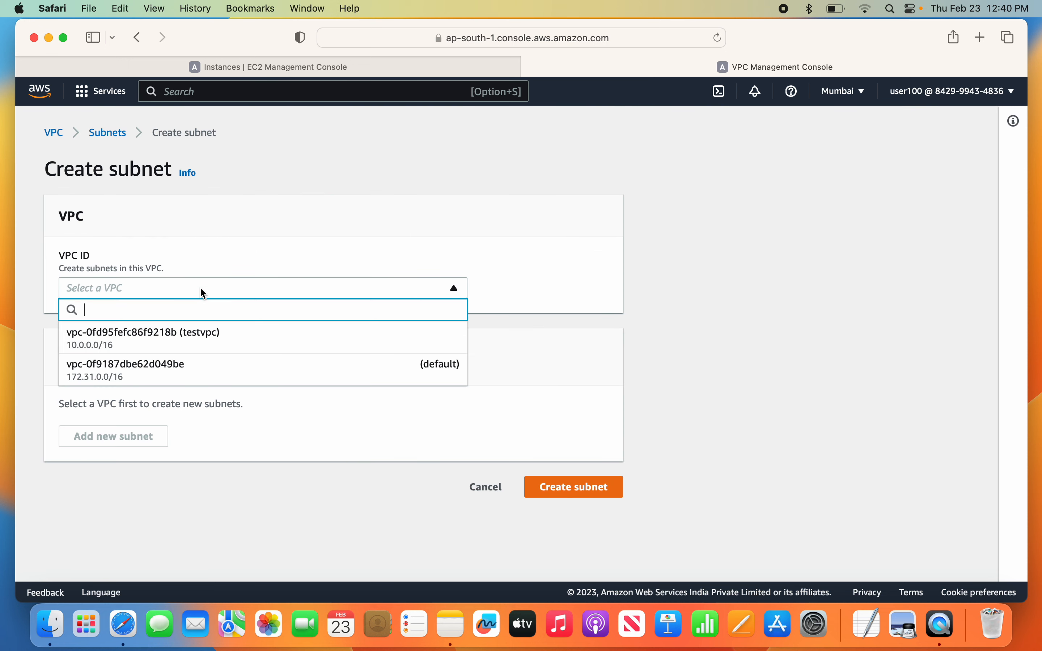
{"action": "left_click", "coordinate": [177, 332]}
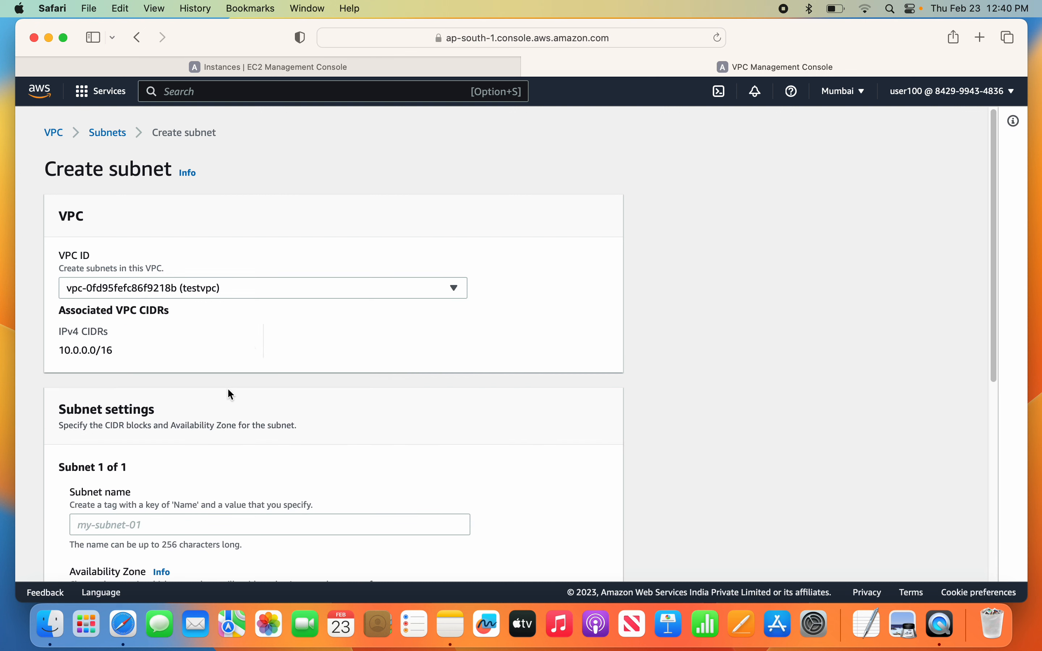
Step: Name the new subnet puba and set its Availability Zone to Asia Pacific (Mumbai) / ap-south-1a
{"action": "left_click", "coordinate": [152, 527]}
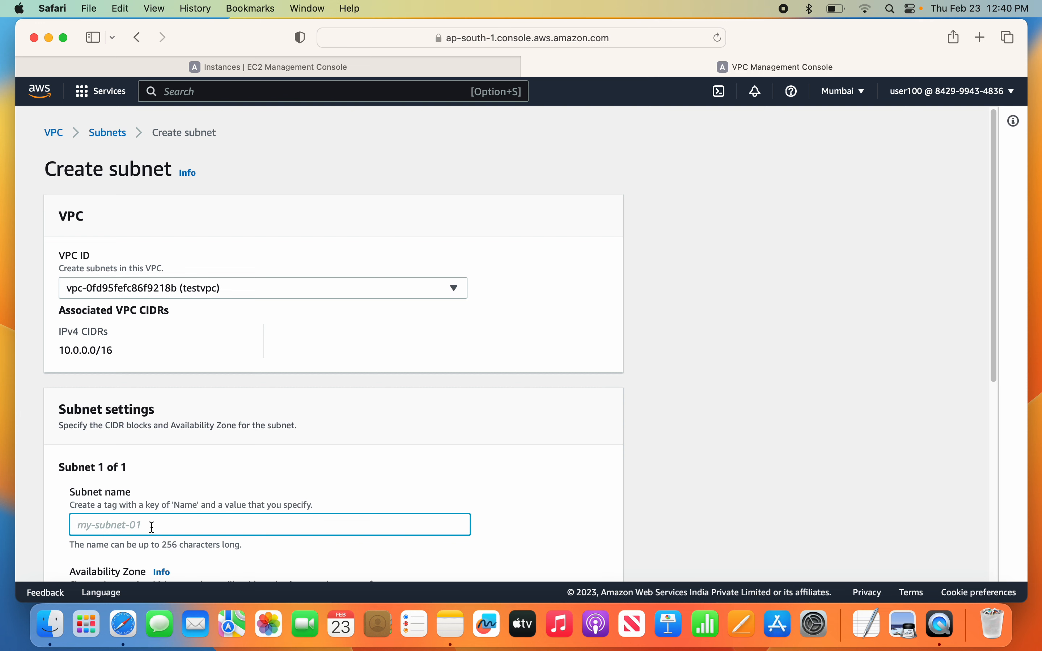
{"action": "type", "text": "puba"}
{"action": "left_click", "coordinate": [483, 478]}
{"action": "scroll", "coordinate": [483, 477], "scroll_direction": "down", "scroll_amount": 5}
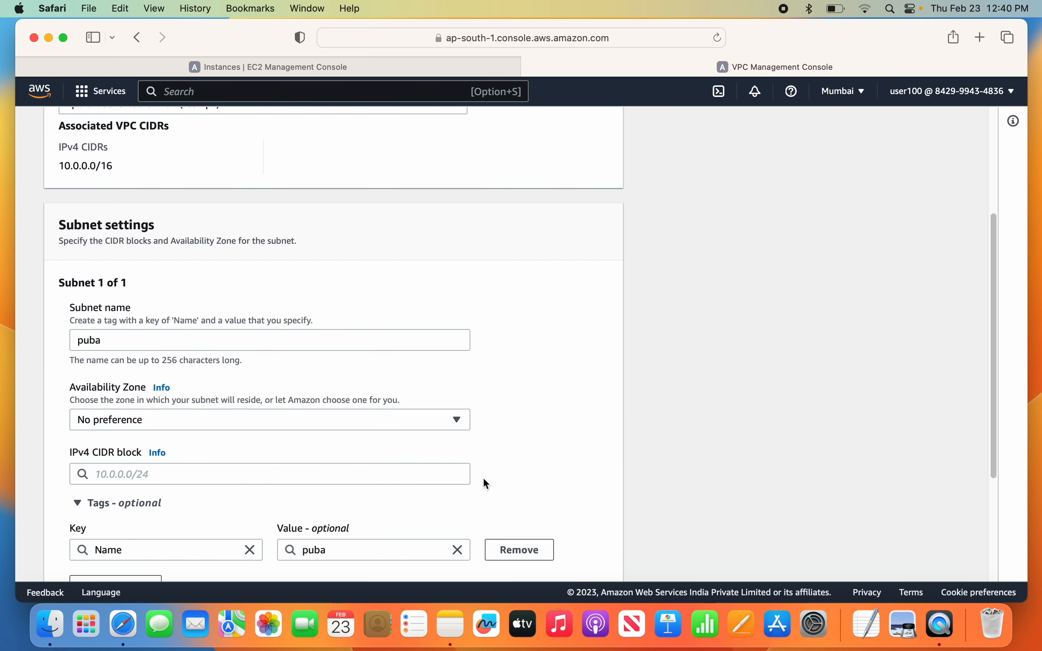
{"action": "left_click", "coordinate": [403, 425]}
{"action": "left_click", "coordinate": [416, 335]}
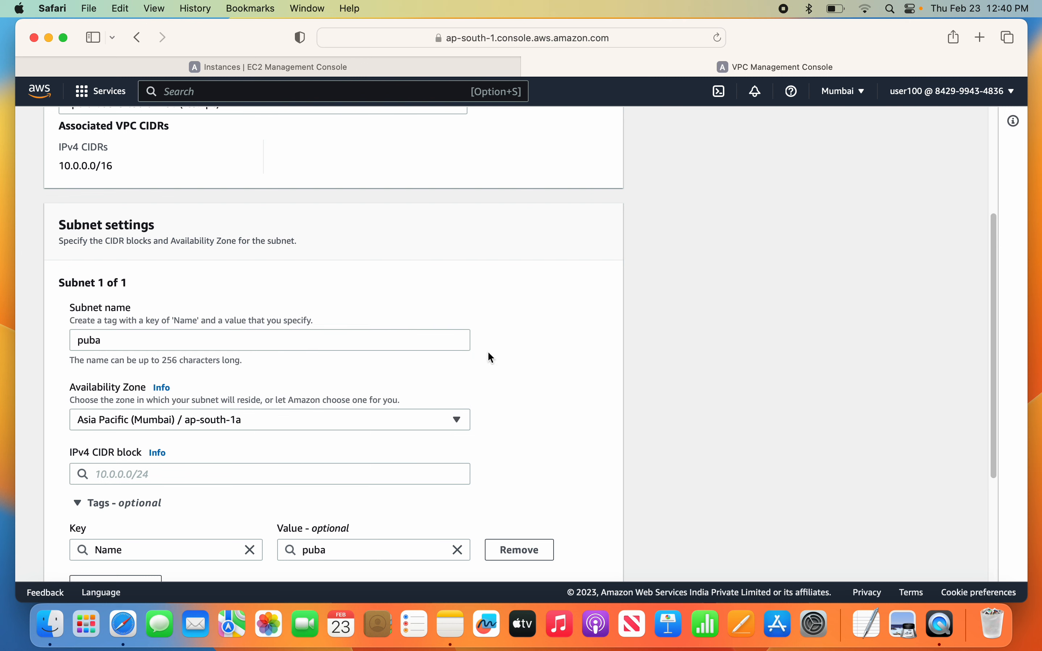
Step: Set puba's IPv4 CIDR block to 10.0.1.0/24, create the subnet and dismiss the notification
{"action": "left_click", "coordinate": [144, 475]}
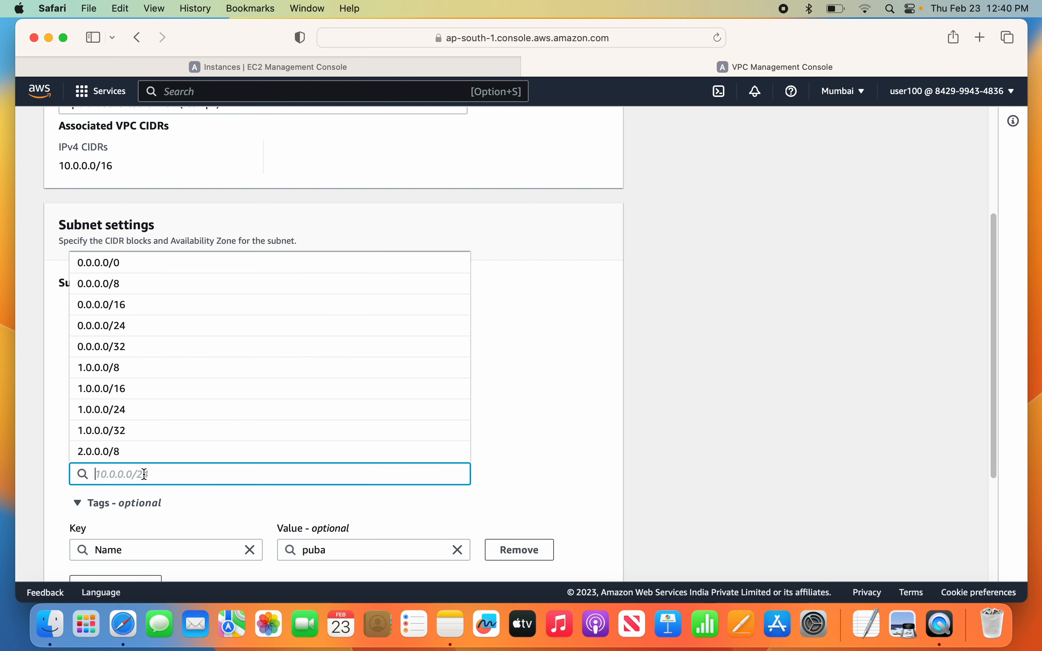
{"action": "type", "text": "10.0."}
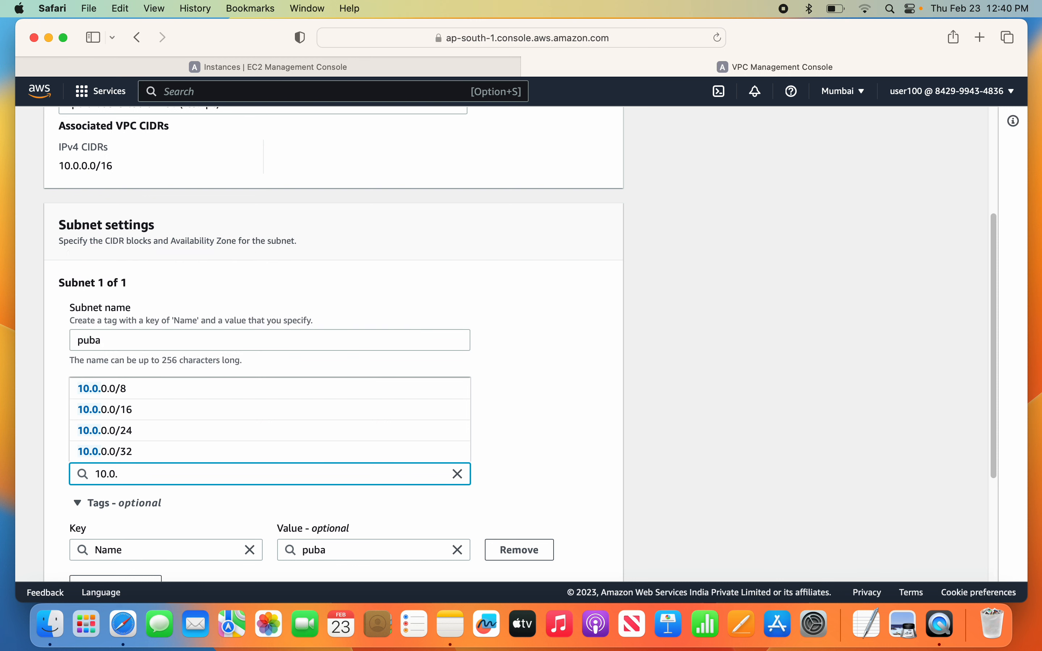
{"action": "type", "text": "1.0/24"}
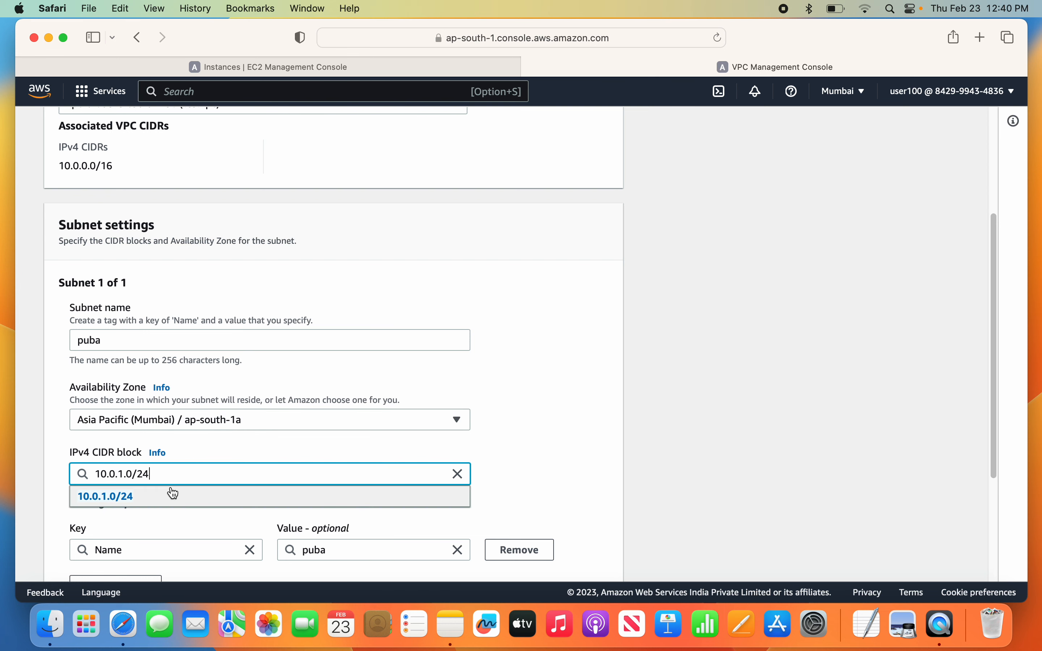
{"action": "left_click", "coordinate": [163, 501]}
{"action": "scroll", "coordinate": [538, 485], "scroll_direction": "down", "scroll_amount": 5}
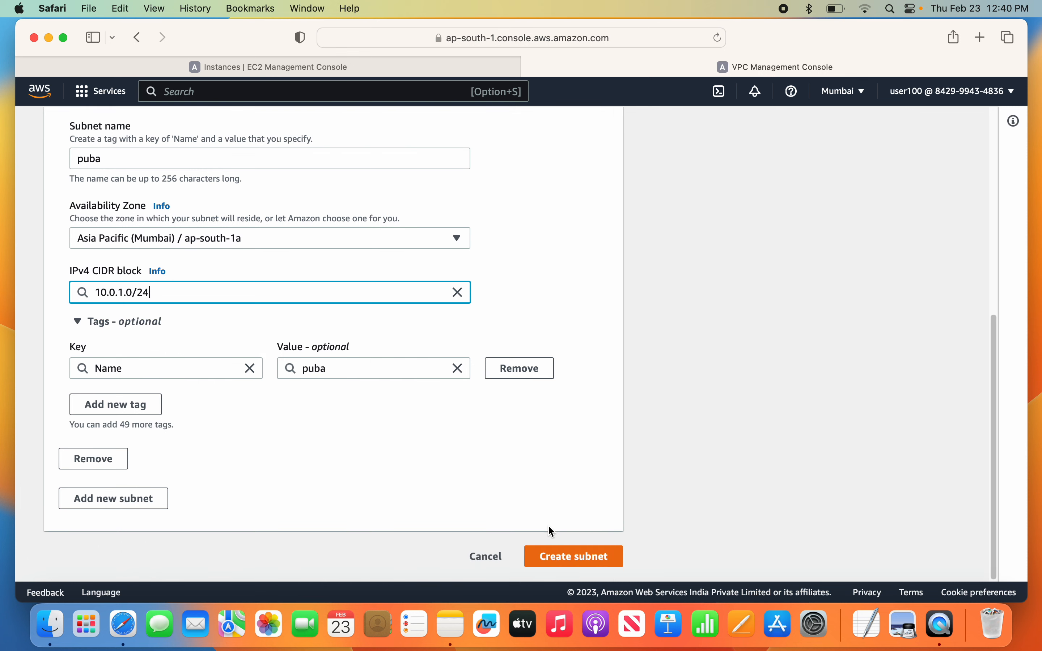
{"action": "left_click", "coordinate": [556, 556]}
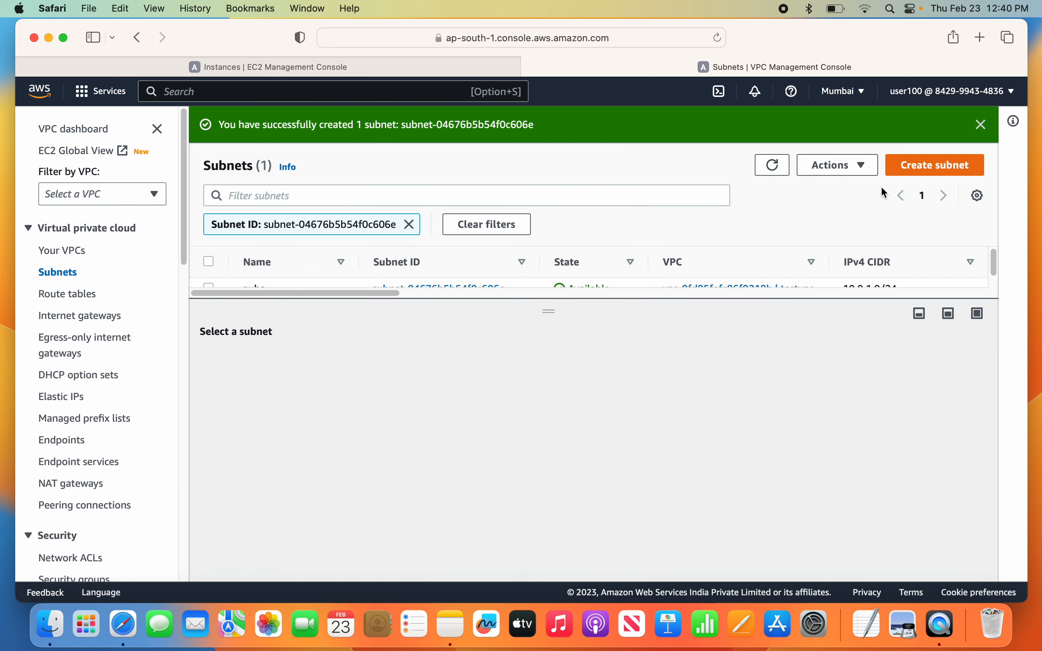
{"action": "left_click", "coordinate": [980, 124]}
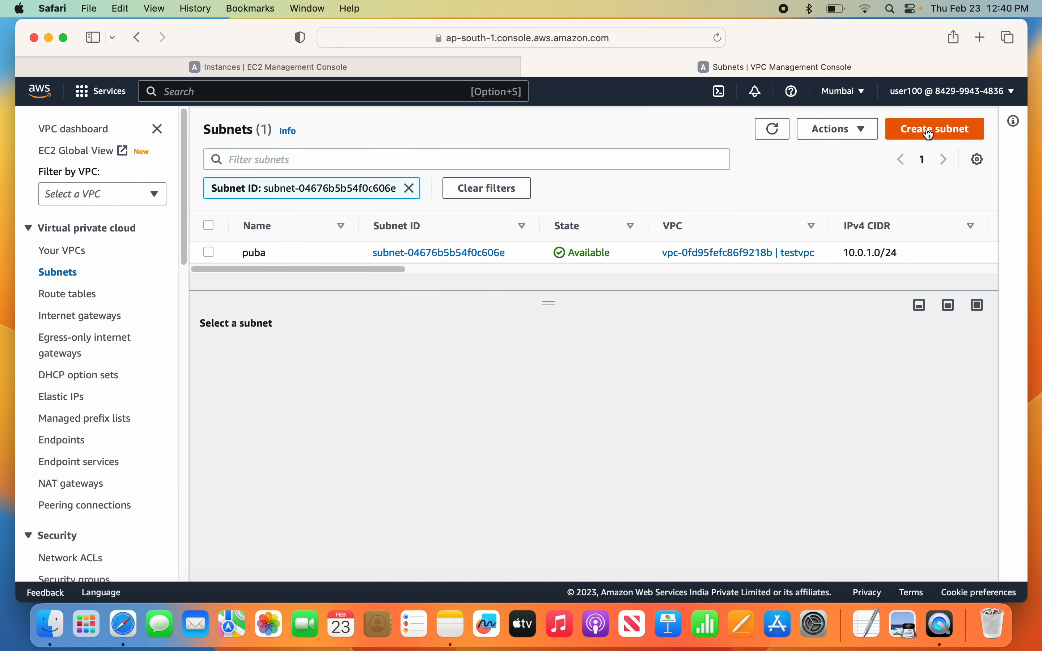
Step: Start creating a third subnet and choose testvpc as its VPC
{"action": "left_click", "coordinate": [931, 130]}
{"action": "left_click", "coordinate": [241, 294]}
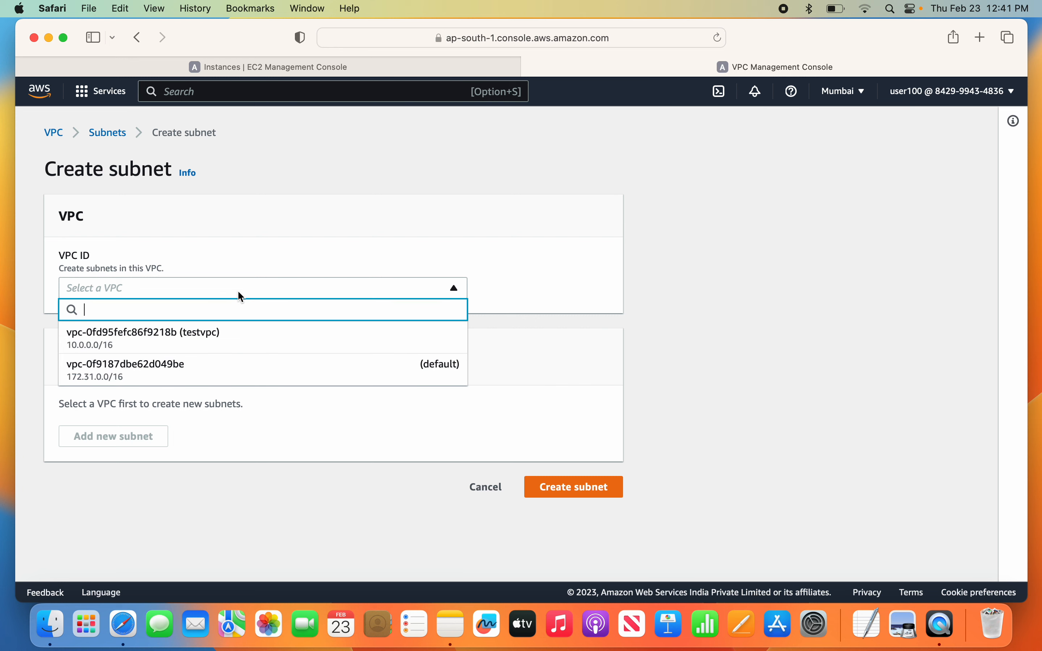
{"action": "left_click", "coordinate": [187, 338]}
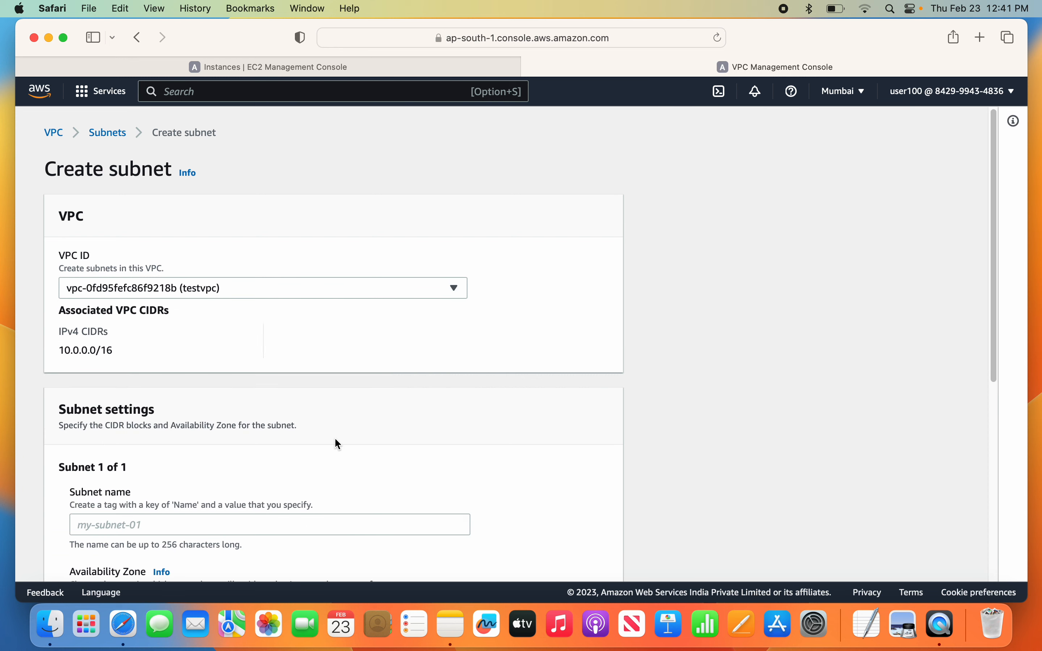
Step: Name the new subnet privb and set its Availability Zone to Asia Pacific (Mumbai) / ap-south-1b
{"action": "scroll", "coordinate": [335, 437], "scroll_direction": "down", "scroll_amount": 1}
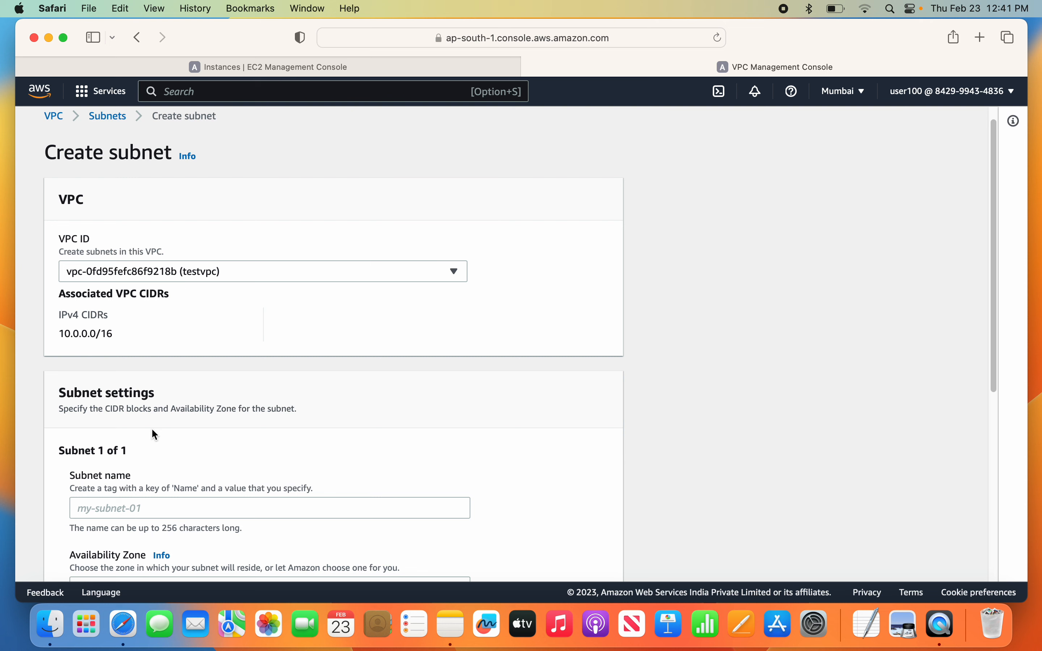
{"action": "scroll", "coordinate": [149, 431], "scroll_direction": "down", "scroll_amount": 3}
{"action": "left_click", "coordinate": [137, 396]}
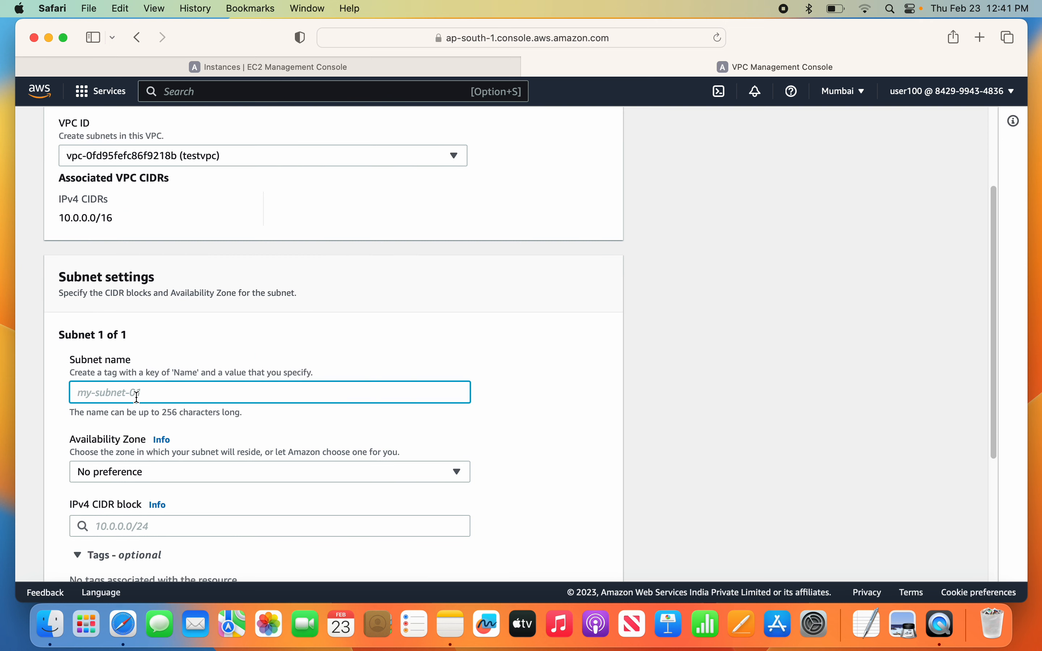
{"action": "type", "text": "pribv"}
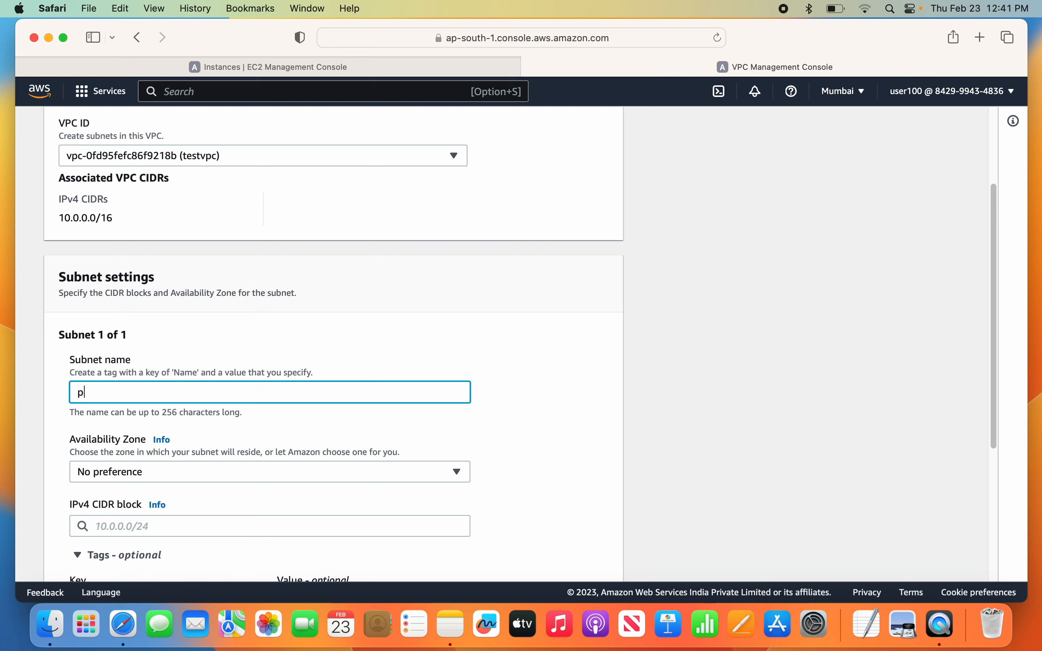
{"action": "key", "text": "BackSpace"}
{"action": "key", "text": "BackSpace"}
{"action": "type", "text": "vb"}
{"action": "left_click", "coordinate": [177, 474]}
{"action": "left_click", "coordinate": [202, 417]}
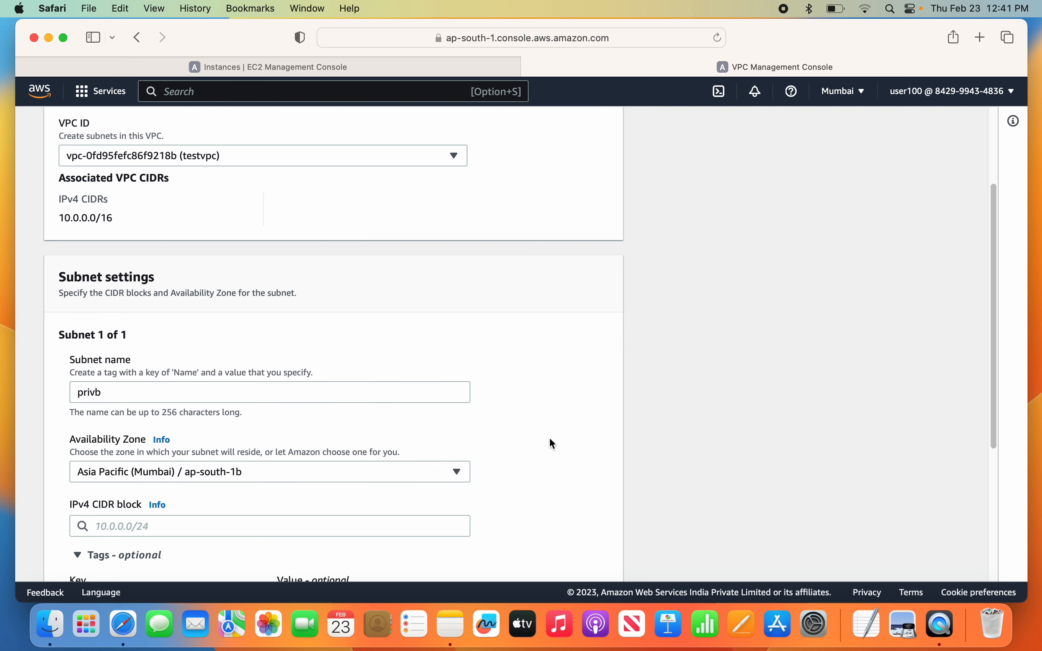
Step: Set privb's IPv4 CIDR block to 10.0.2.0/24 and create the subnet
{"action": "scroll", "coordinate": [551, 443], "scroll_direction": "down", "scroll_amount": 4}
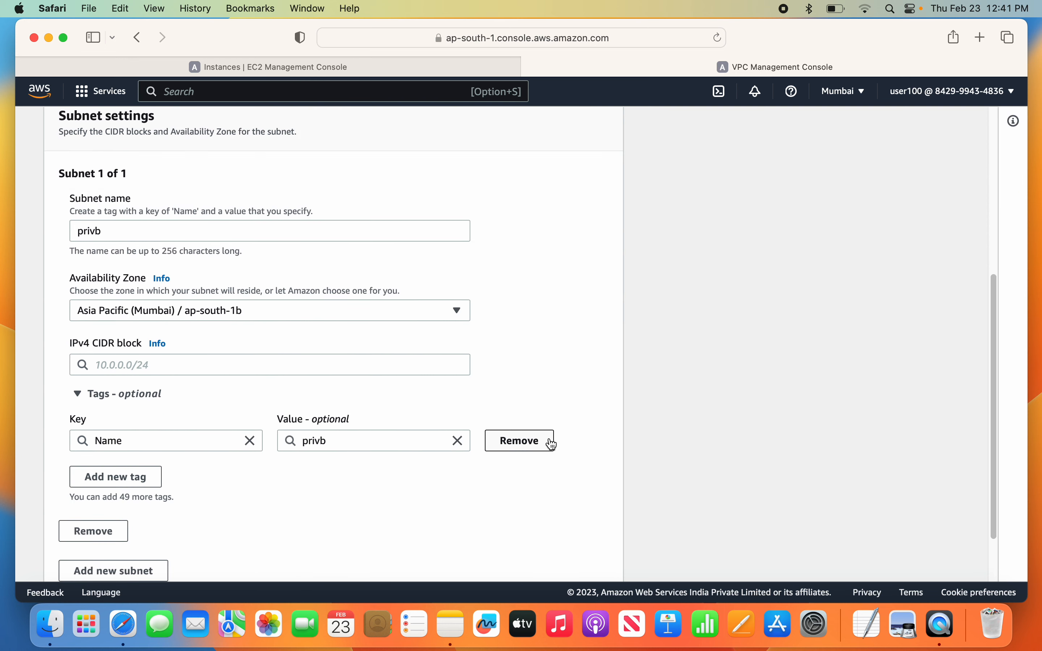
{"action": "left_click", "coordinate": [124, 363]}
{"action": "type", "text": "10.0."}
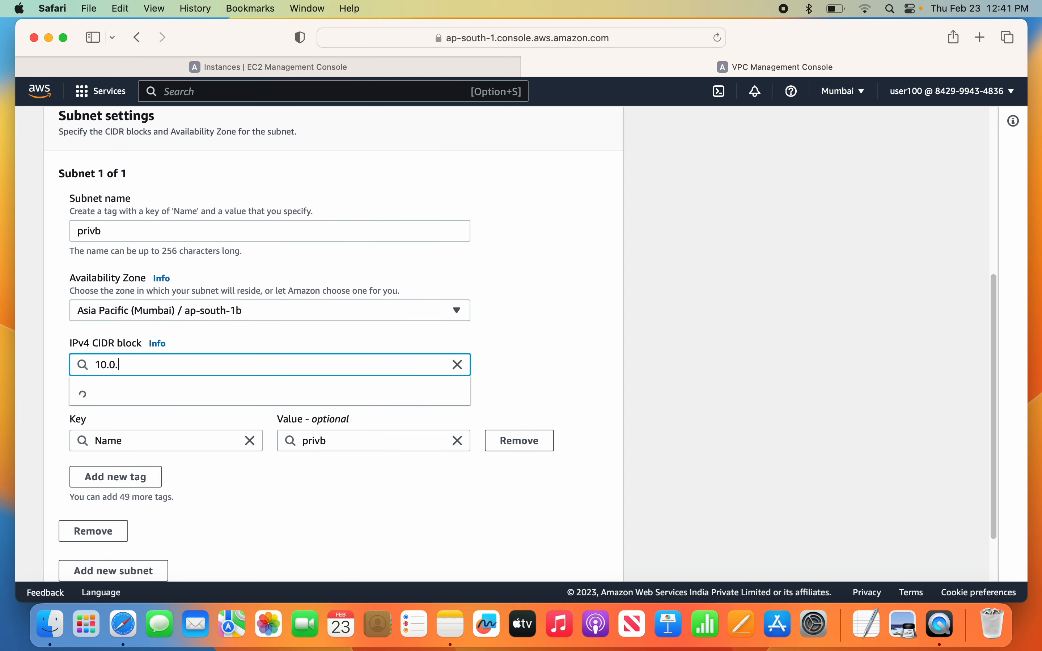
{"action": "type", "text": "2.0/24"}
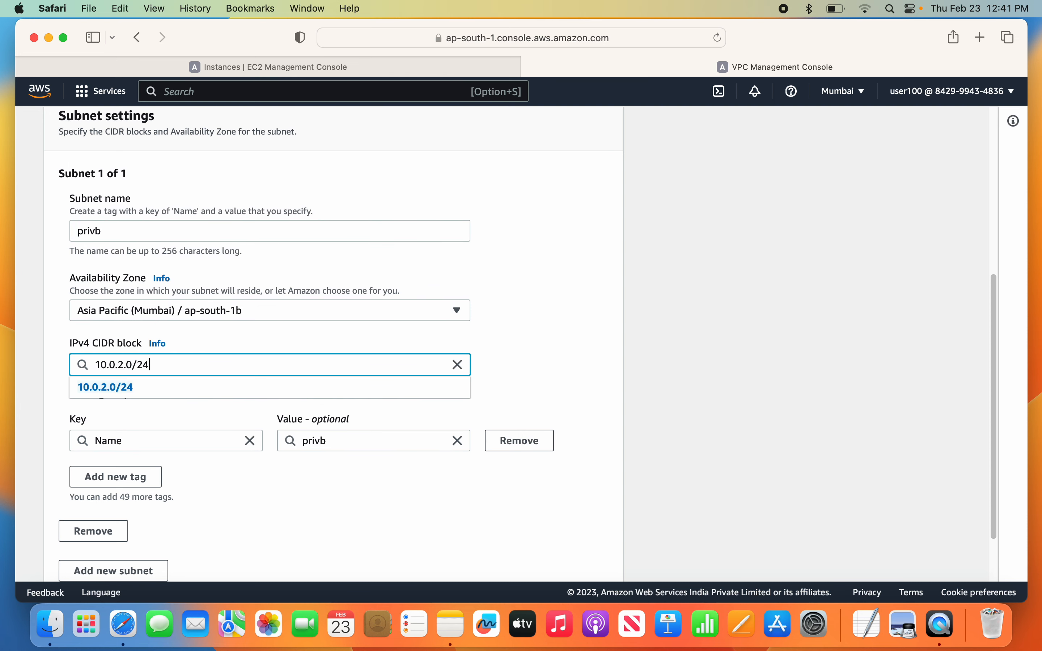
{"action": "left_click", "coordinate": [149, 392]}
{"action": "scroll", "coordinate": [474, 406], "scroll_direction": "down", "scroll_amount": 1}
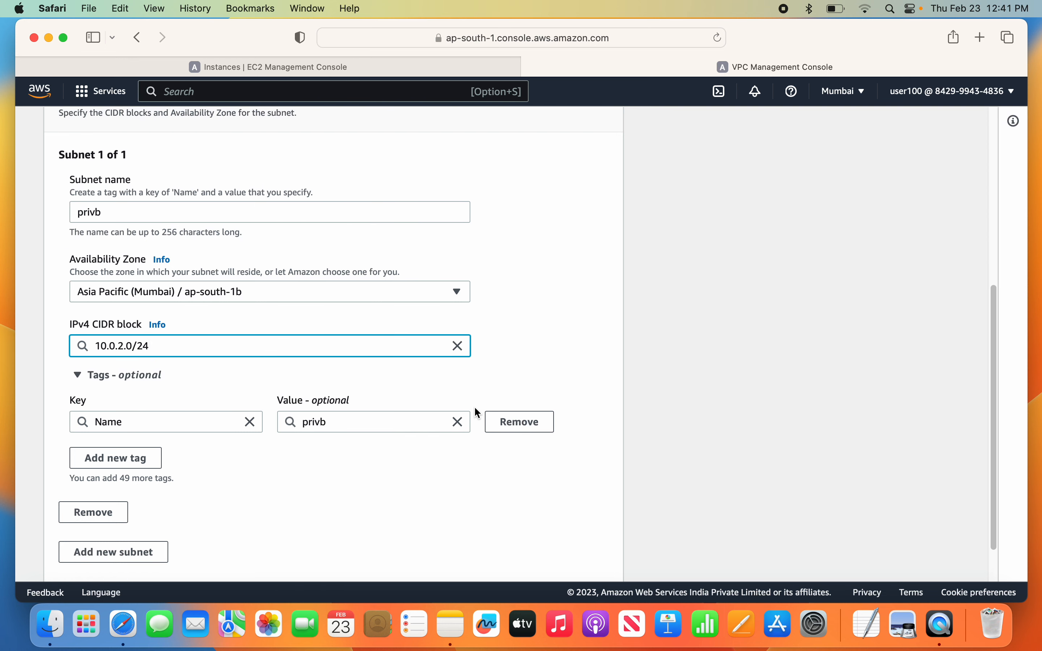
{"action": "scroll", "coordinate": [474, 407], "scroll_direction": "down", "scroll_amount": 3}
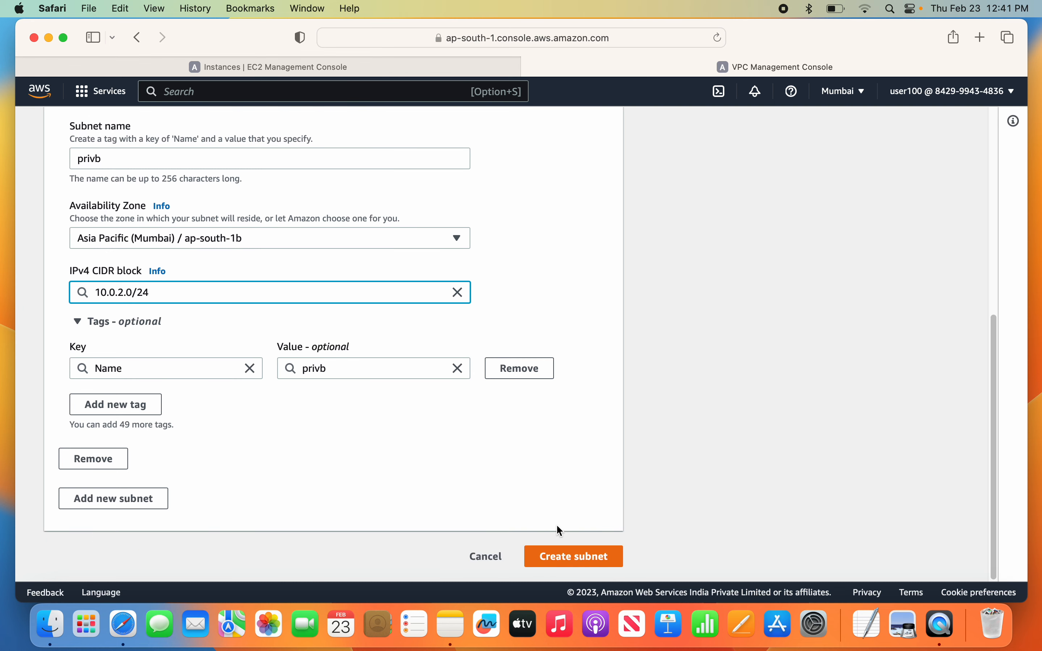
{"action": "left_click", "coordinate": [579, 554]}
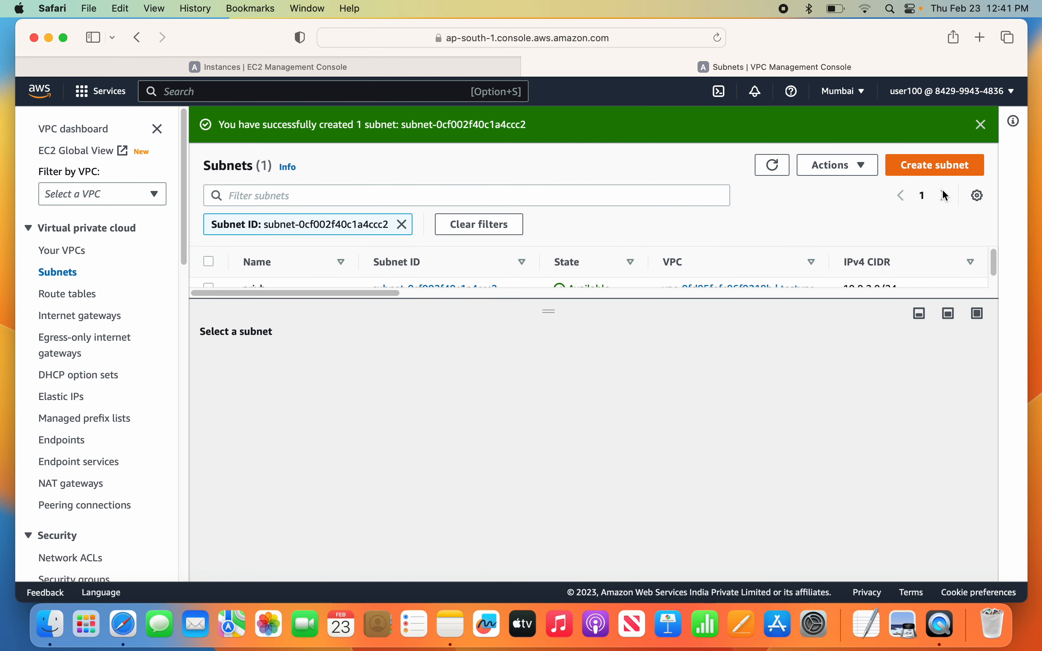
Step: Start creating a fourth subnet and choose testvpc as its VPC
{"action": "left_click", "coordinate": [938, 167]}
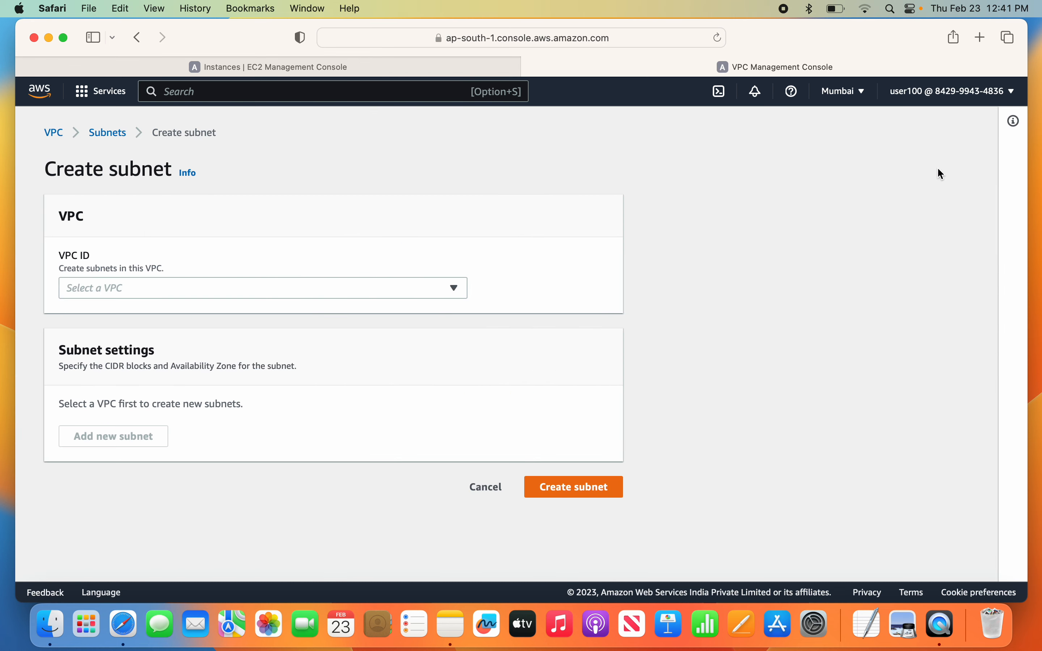
{"action": "left_click", "coordinate": [250, 290]}
{"action": "left_click", "coordinate": [222, 331]}
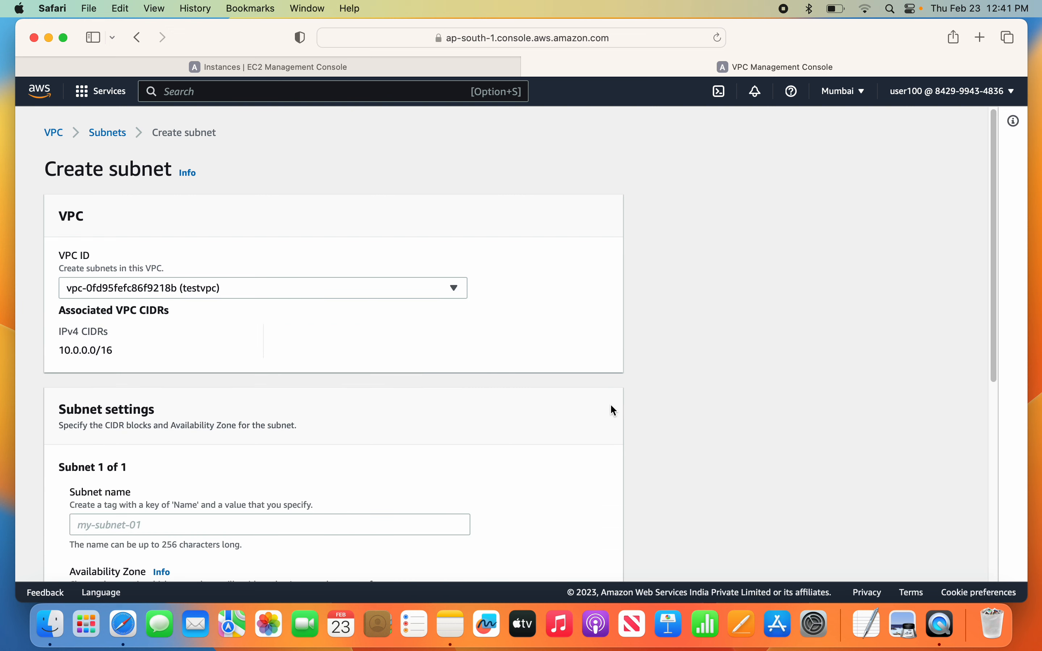
Step: Name the new subnet pubb and set its Availability Zone to Asia Pacific (Mumbai) / ap-south-1b
{"action": "scroll", "coordinate": [614, 410], "scroll_direction": "down", "scroll_amount": 3}
{"action": "left_click", "coordinate": [210, 428]}
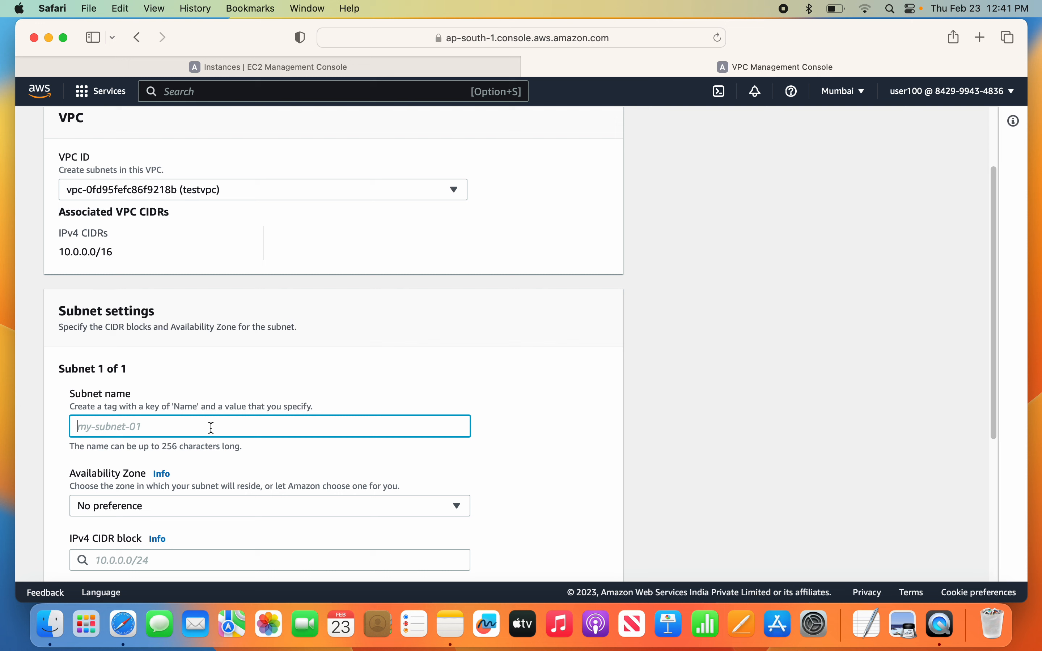
{"action": "type", "text": "pubb"}
{"action": "left_click", "coordinate": [220, 508]}
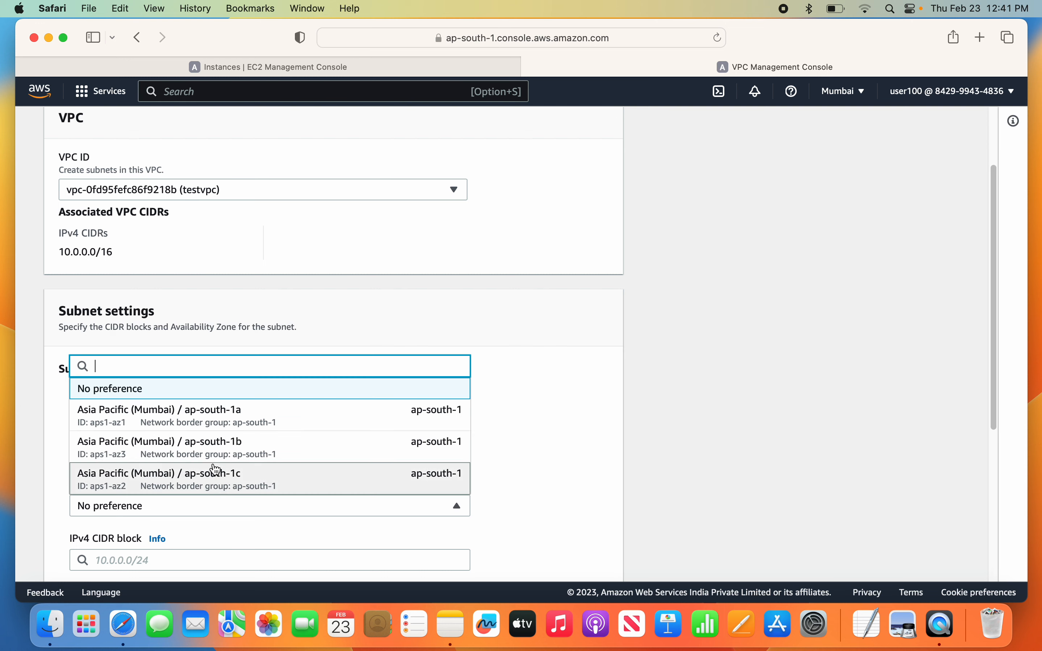
{"action": "left_click", "coordinate": [209, 439]}
Step: Set pubb's IPv4 CIDR block to 10.0.3.0/24 and create the subnet
{"action": "scroll", "coordinate": [547, 461], "scroll_direction": "down", "scroll_amount": 2}
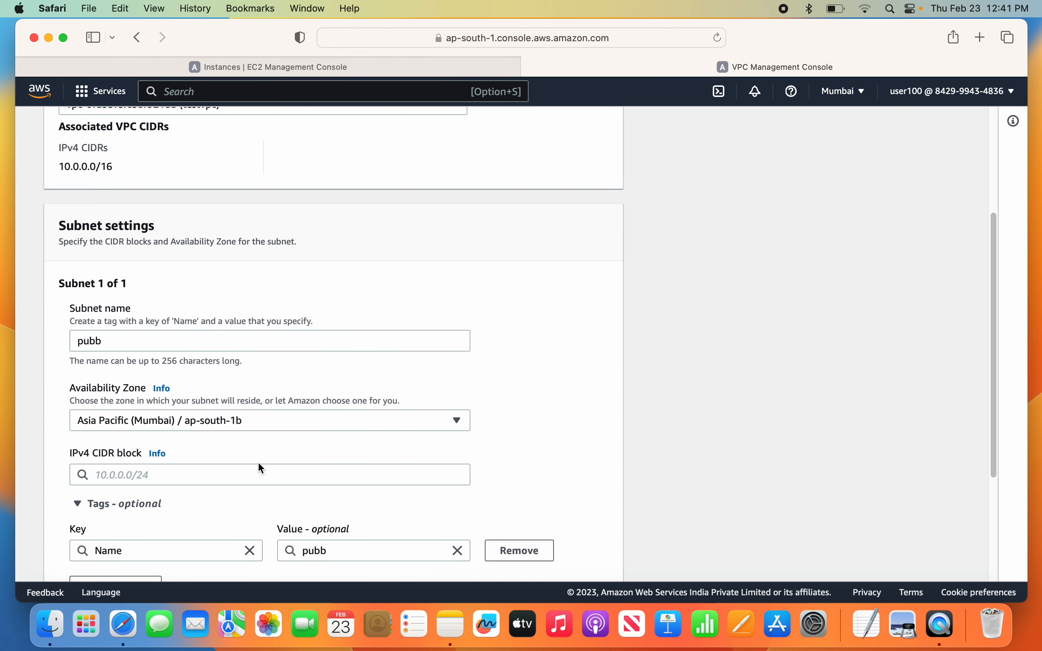
{"action": "left_click", "coordinate": [248, 474]}
{"action": "type", "text": "1"}
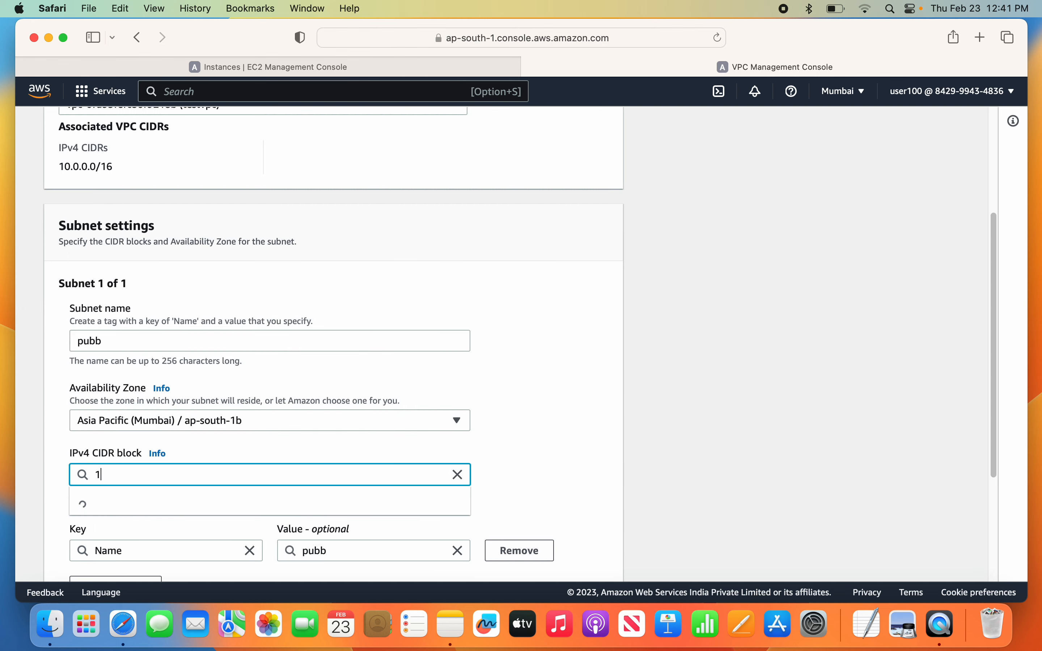
{"action": "type", "text": "0.0.3.0/24"}
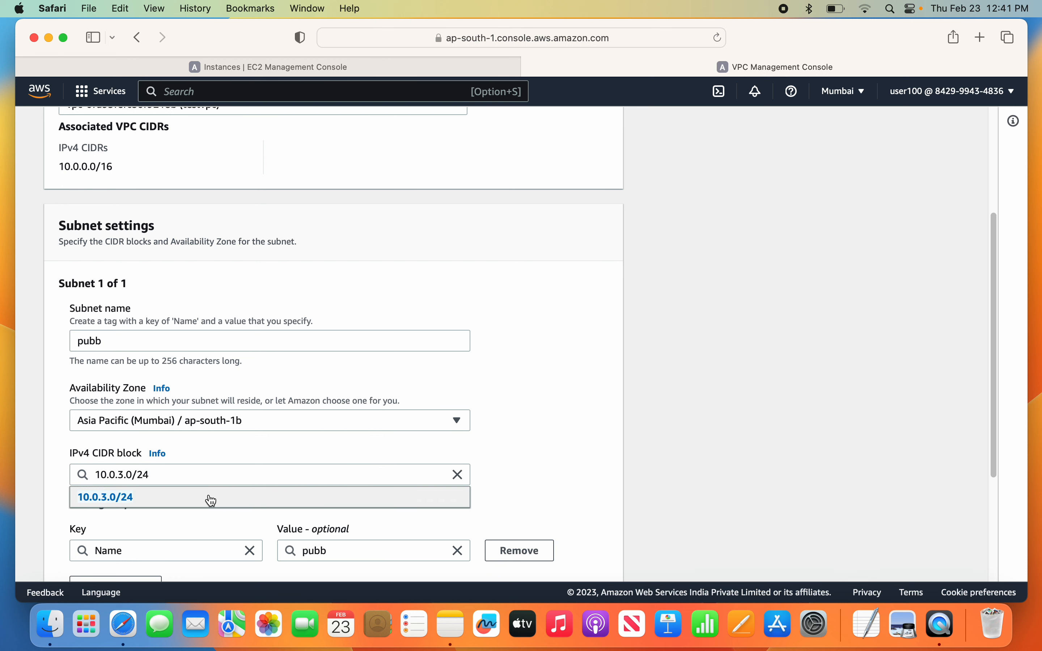
{"action": "left_click", "coordinate": [211, 499]}
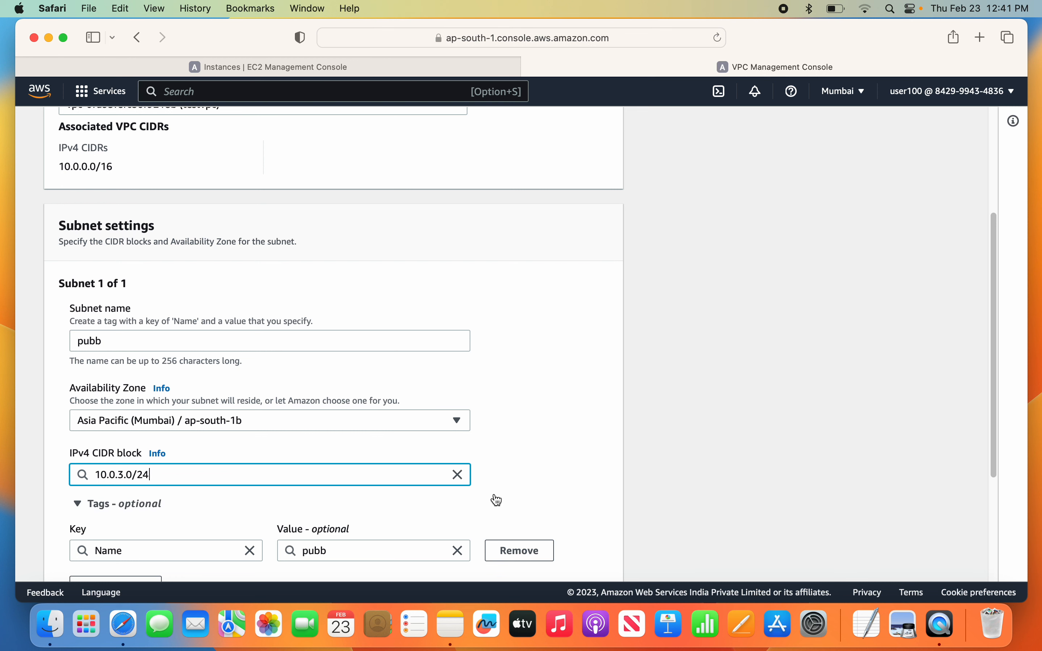
{"action": "scroll", "coordinate": [584, 520], "scroll_direction": "down", "scroll_amount": 5}
{"action": "left_click", "coordinate": [594, 555]}
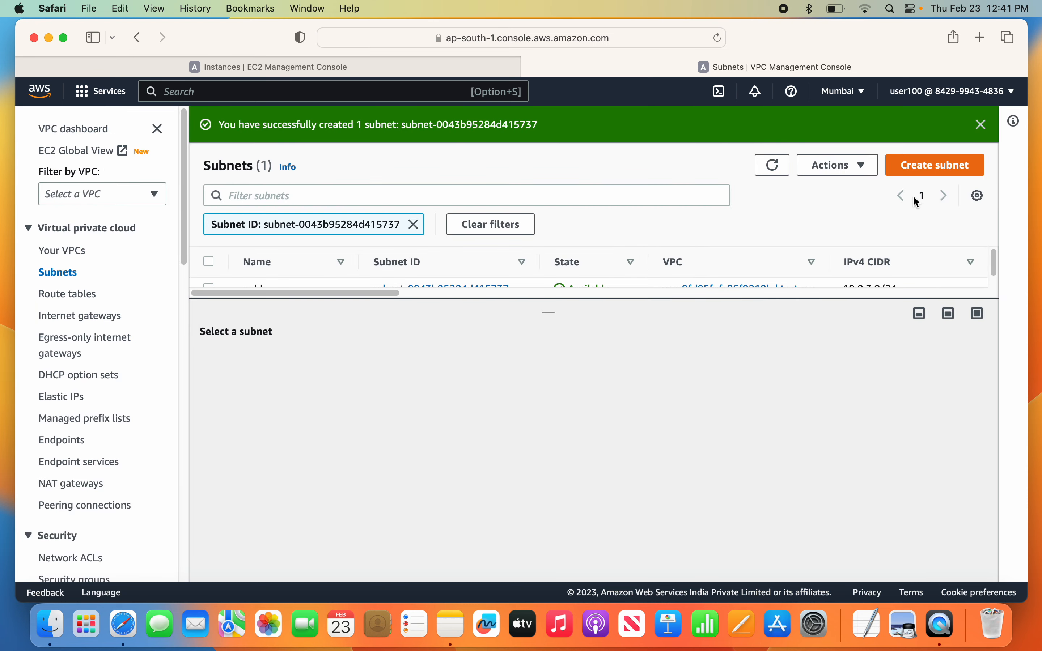
Step: Dismiss the notification and remove the Subnet ID filter to list all subnets
{"action": "left_click", "coordinate": [982, 125]}
{"action": "left_click", "coordinate": [414, 190]}
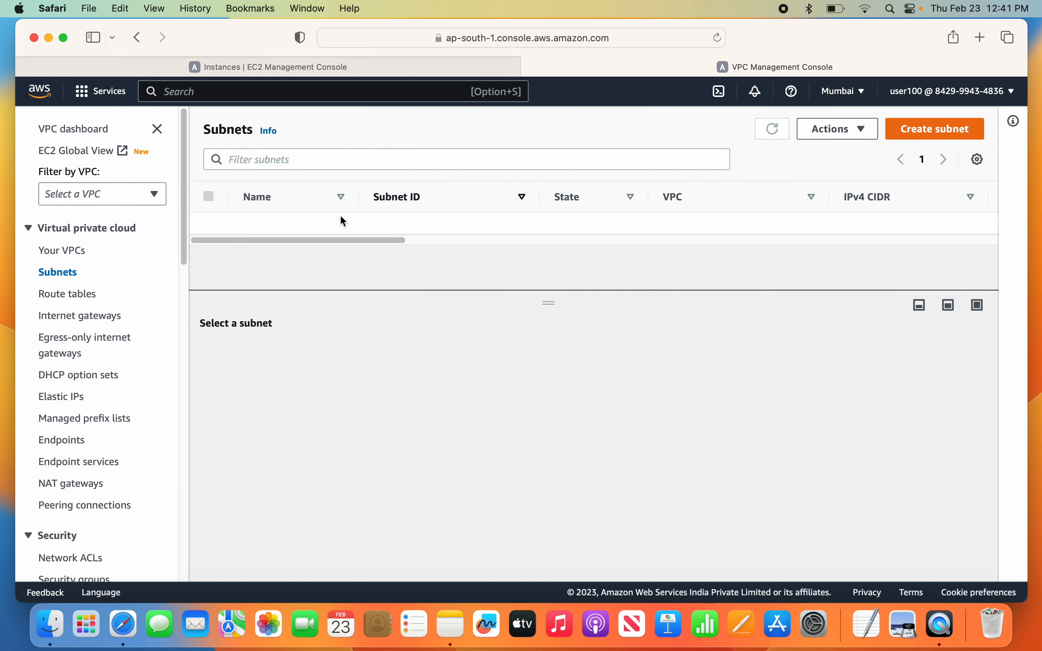
Step: Sort the subnet list by name, enlarging it to show all rows, and review the priva subnet's details
{"action": "left_click", "coordinate": [319, 202]}
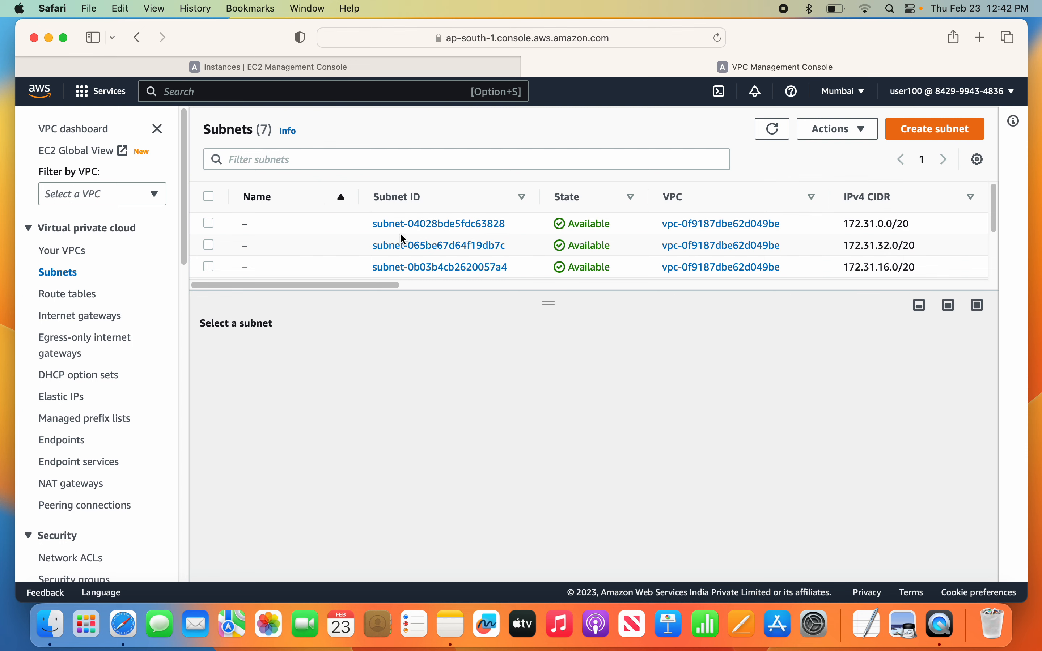
{"action": "left_click_drag", "start_coordinate": [558, 305], "coordinate": [557, 387]}
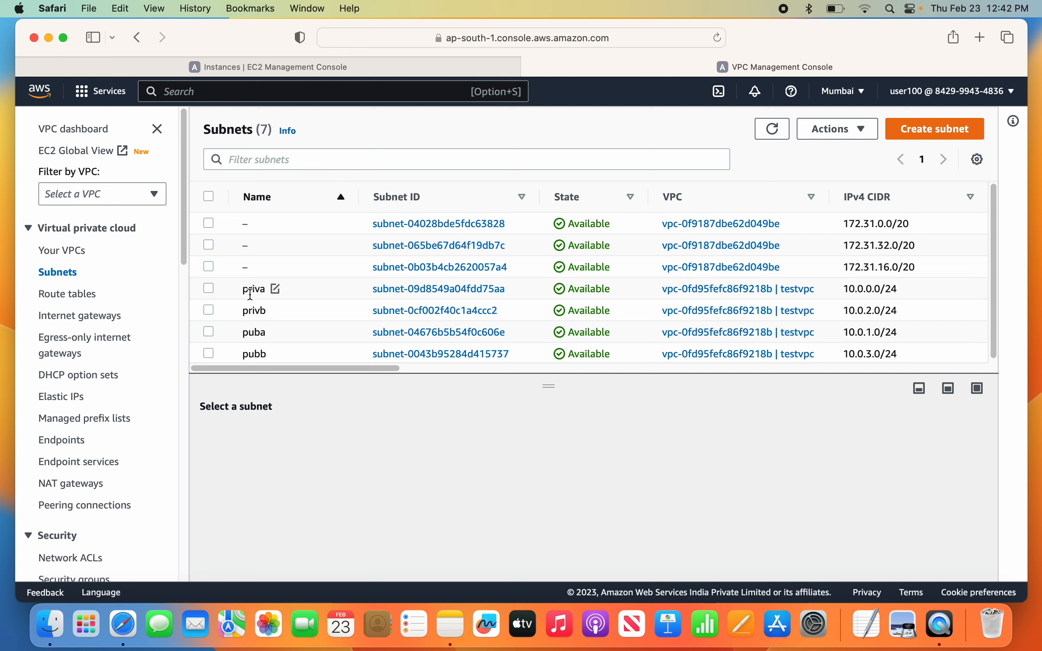
{"action": "left_click", "coordinate": [209, 288]}
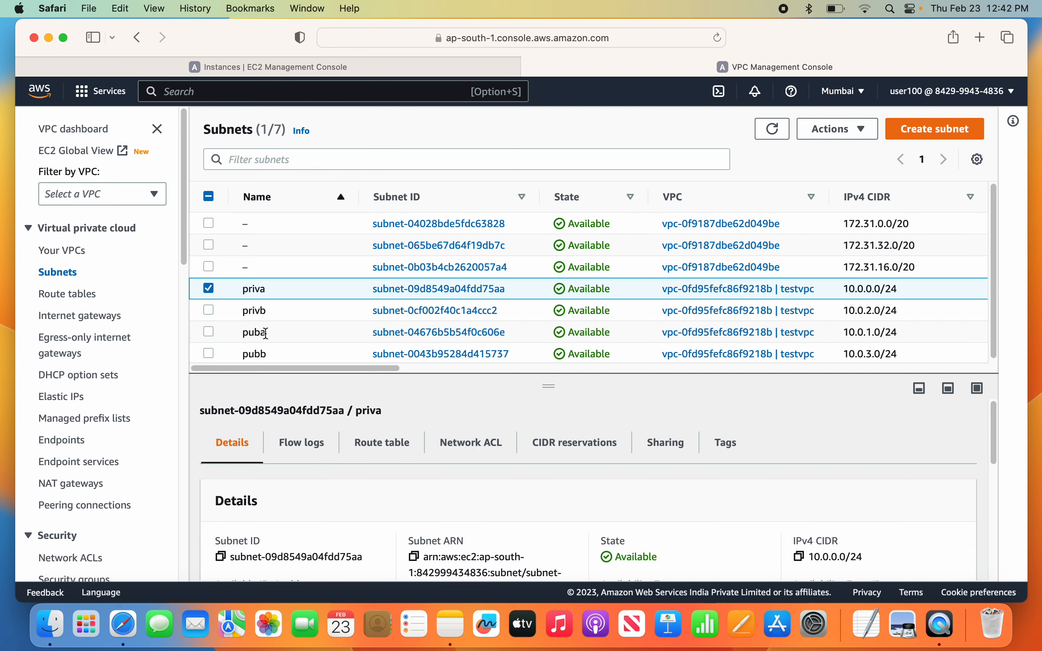
{"action": "scroll", "coordinate": [465, 475], "scroll_direction": "down", "scroll_amount": 1}
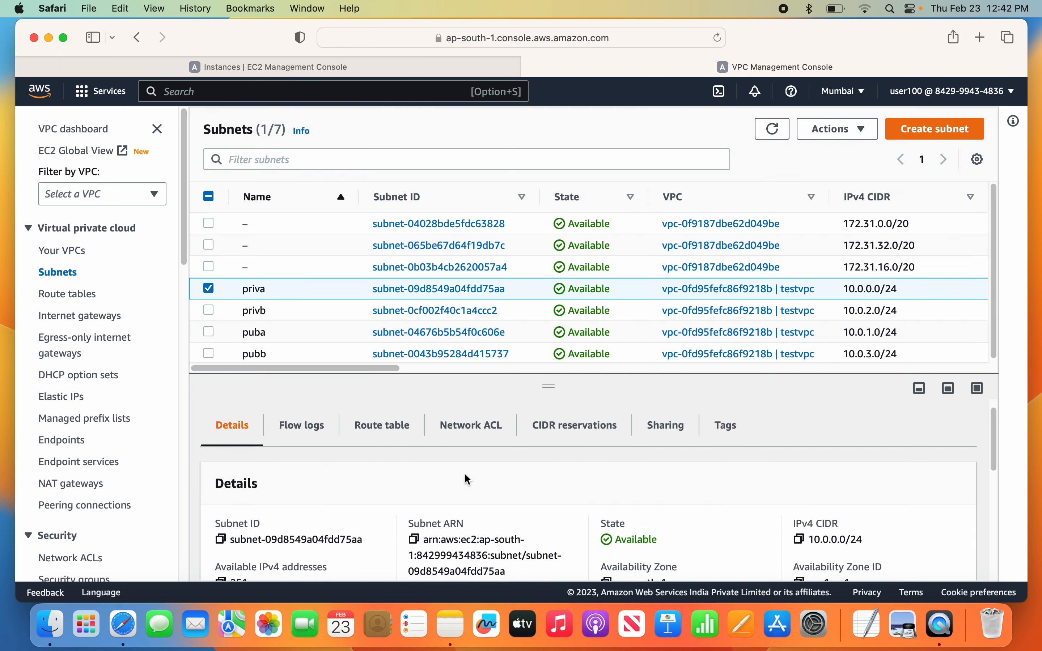
{"action": "scroll", "coordinate": [465, 474], "scroll_direction": "down", "scroll_amount": 3}
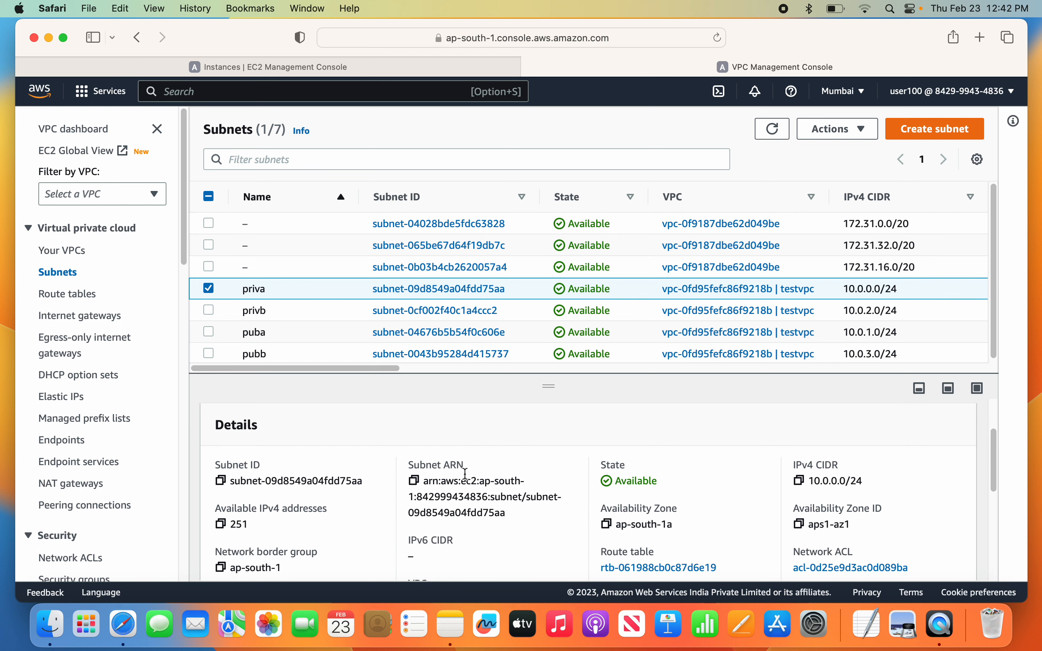
{"action": "scroll", "coordinate": [465, 475], "scroll_direction": "up", "scroll_amount": 1}
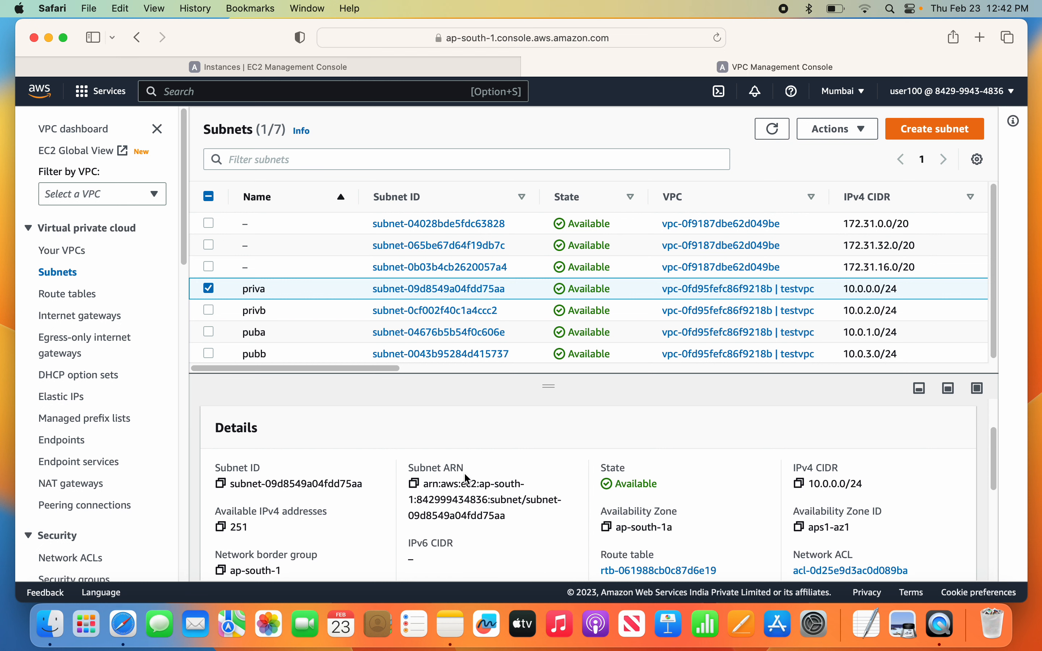
Step: Review the privb, puba and pubb subnets one at a time, leaving none selected
{"action": "left_click", "coordinate": [209, 293]}
{"action": "left_click", "coordinate": [209, 308]}
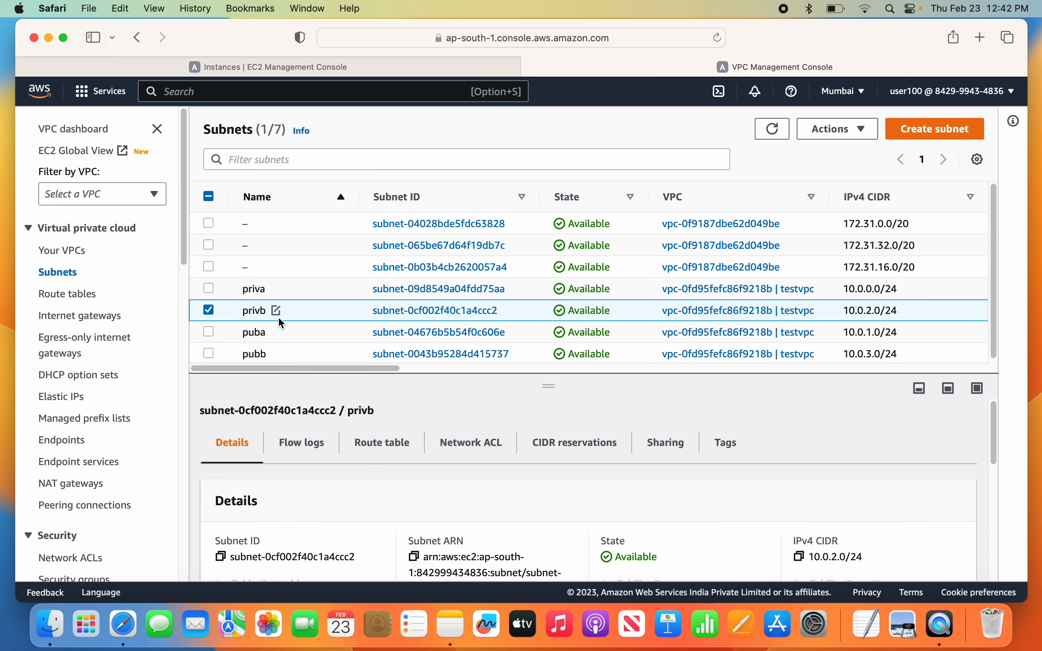
{"action": "left_click", "coordinate": [209, 313]}
{"action": "left_click", "coordinate": [210, 333]}
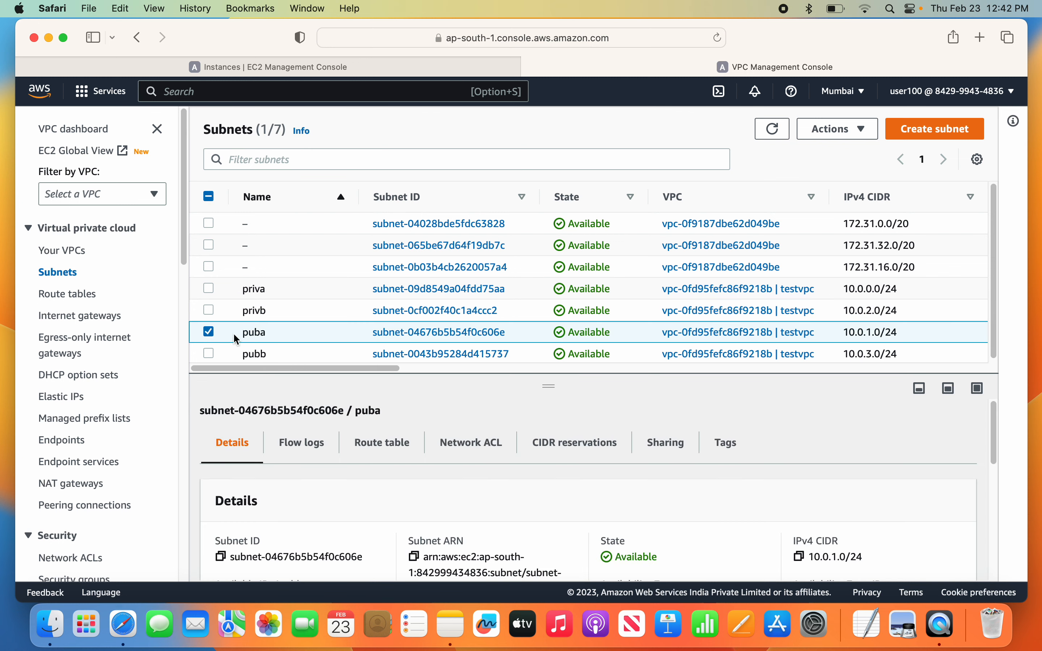
{"action": "left_click", "coordinate": [213, 337]}
{"action": "left_click", "coordinate": [210, 353]}
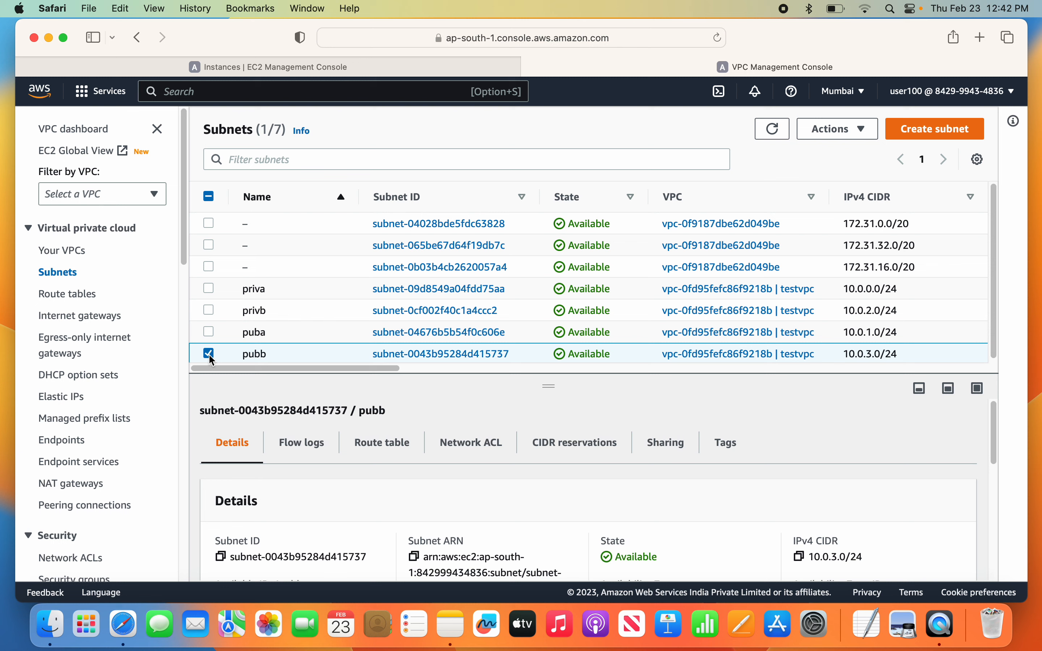
{"action": "left_click", "coordinate": [211, 357]}
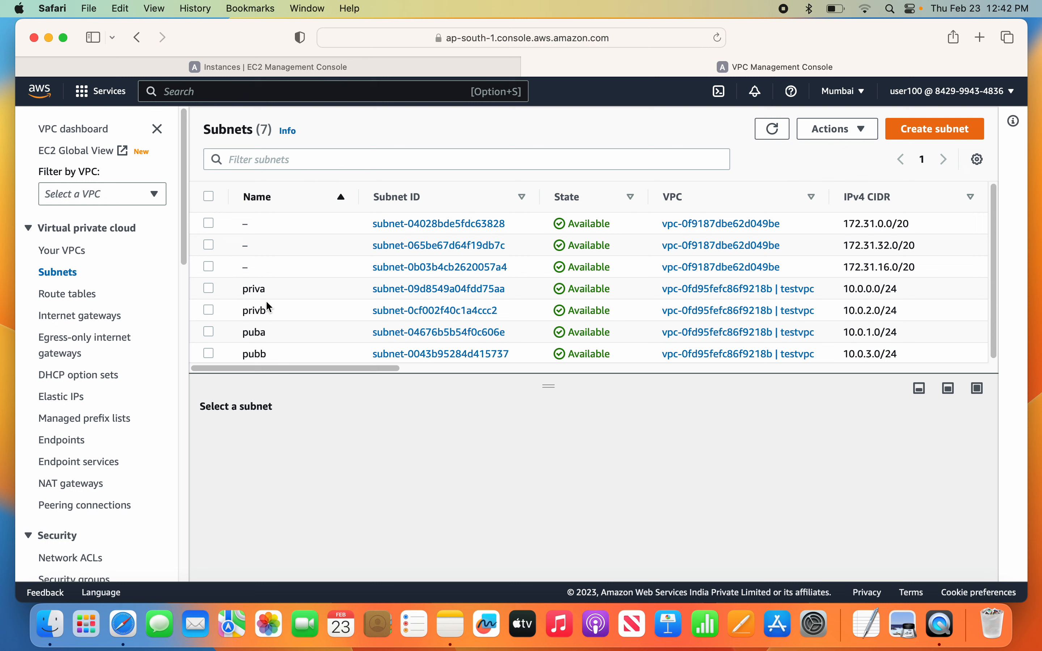
Step: Open the Route tables page in a new browser tab and switch to it
{"action": "right_click", "coordinate": [51, 298]}
{"action": "left_click", "coordinate": [61, 300]}
{"action": "left_click", "coordinate": [779, 69]}
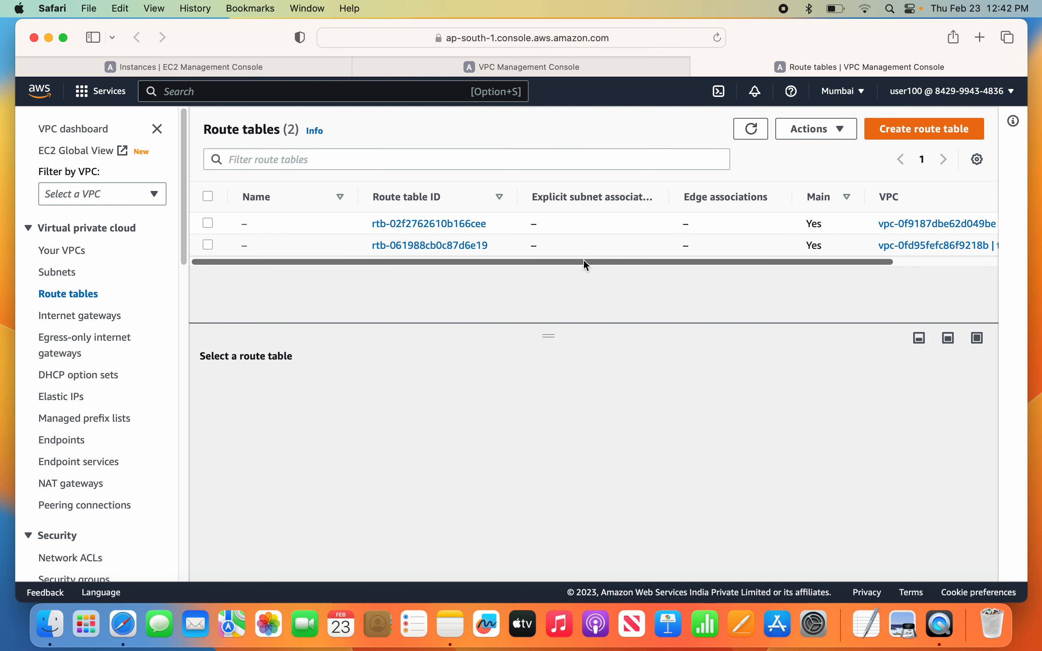
Step: Check which VPC each of the existing route tables belongs to
{"action": "scroll", "coordinate": [582, 260], "scroll_direction": "right", "scroll_amount": 5}
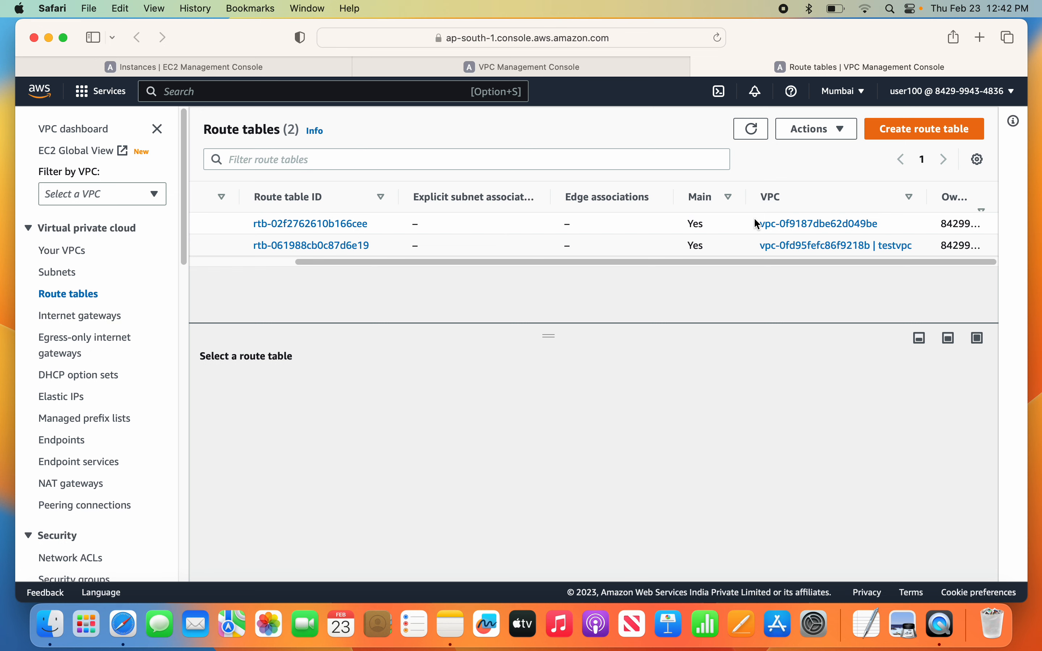
{"action": "left_click_drag", "start_coordinate": [756, 220], "coordinate": [904, 234]}
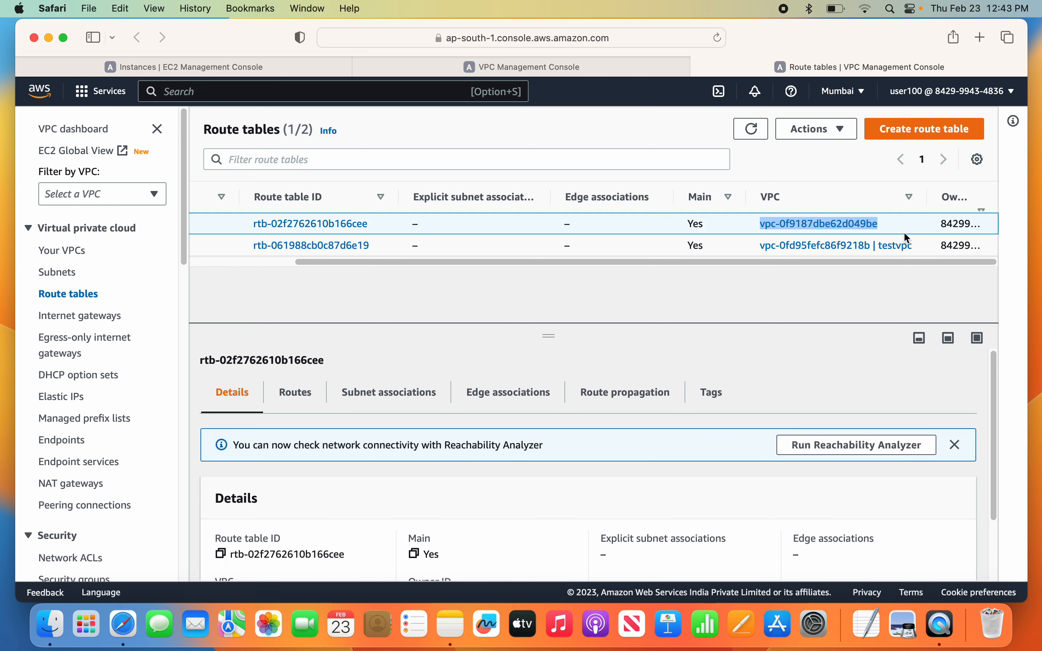
{"action": "left_click_drag", "start_coordinate": [750, 247], "coordinate": [917, 249]}
{"action": "left_click_drag", "start_coordinate": [740, 262], "coordinate": [443, 271]}
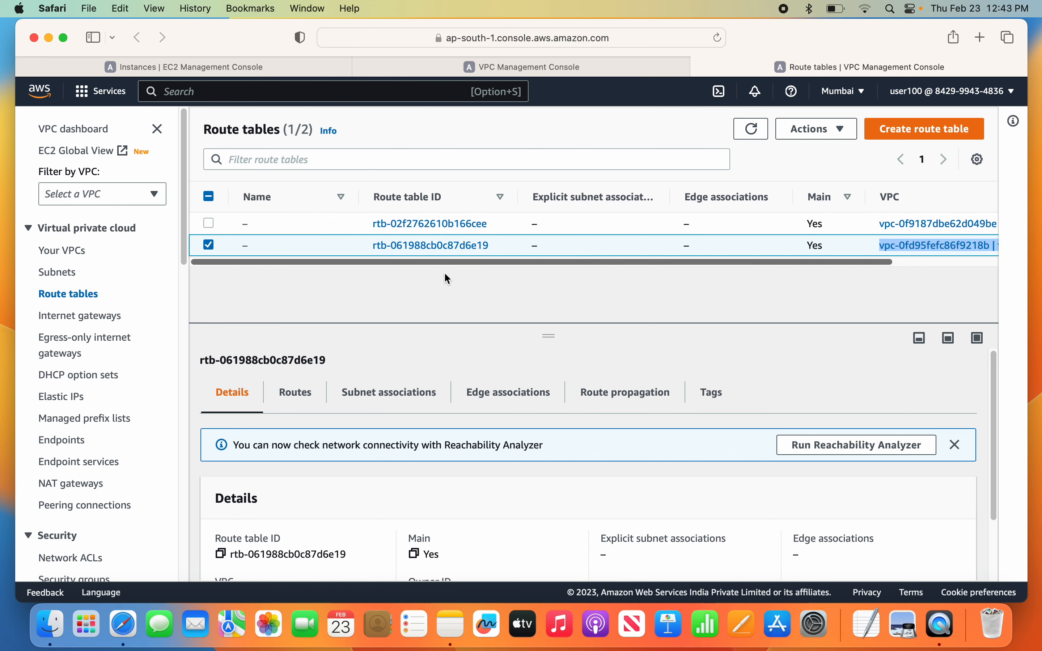
{"action": "left_click", "coordinate": [209, 245]}
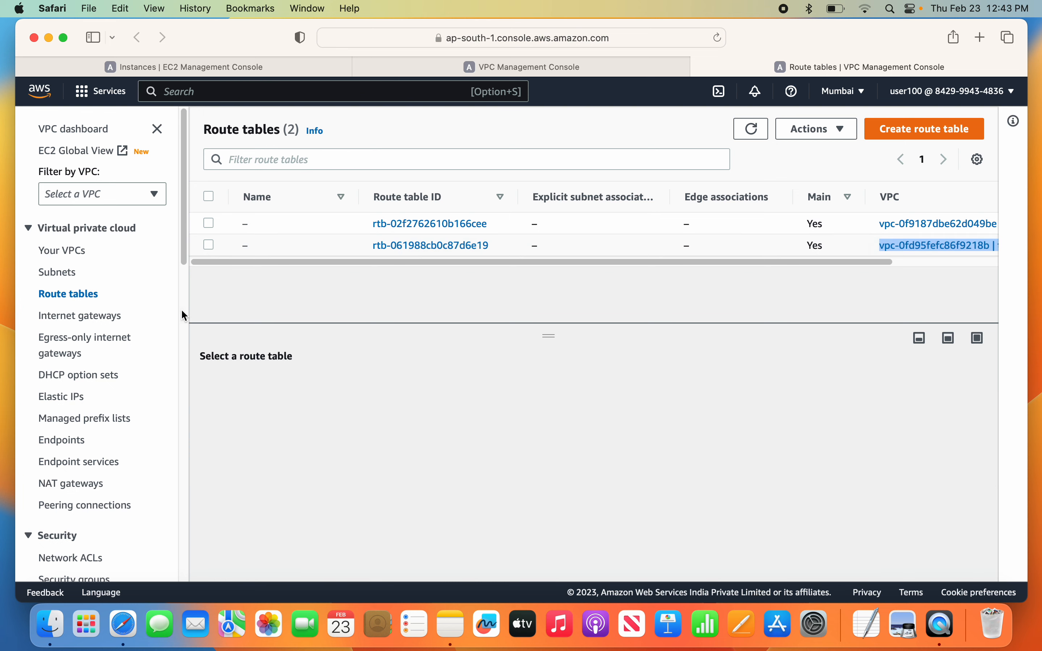
Step: Examine the destination and target of the routes in testvpc's main route table, then deselect the table
{"action": "left_click", "coordinate": [210, 246]}
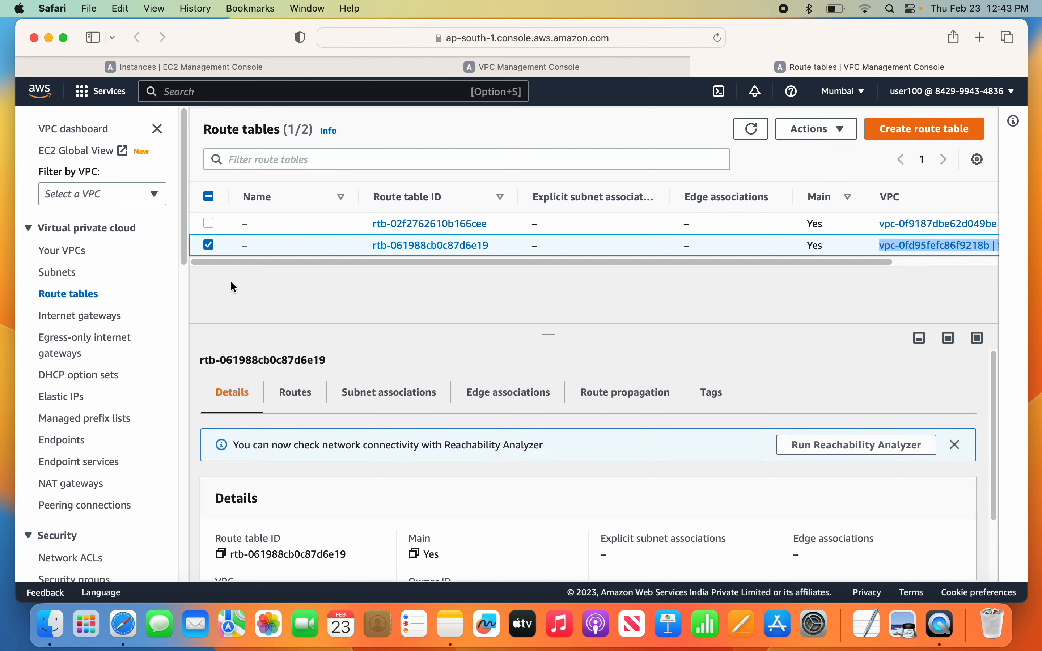
{"action": "left_click", "coordinate": [295, 393]}
{"action": "scroll", "coordinate": [732, 427], "scroll_direction": "down", "scroll_amount": 2}
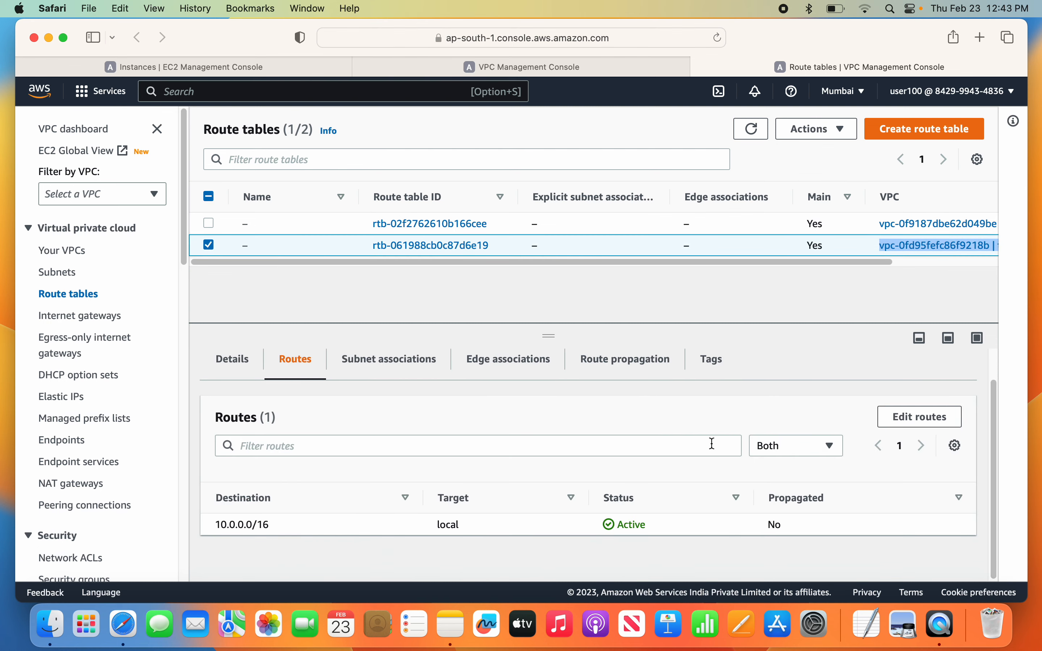
{"action": "left_click_drag", "start_coordinate": [274, 529], "coordinate": [215, 526]}
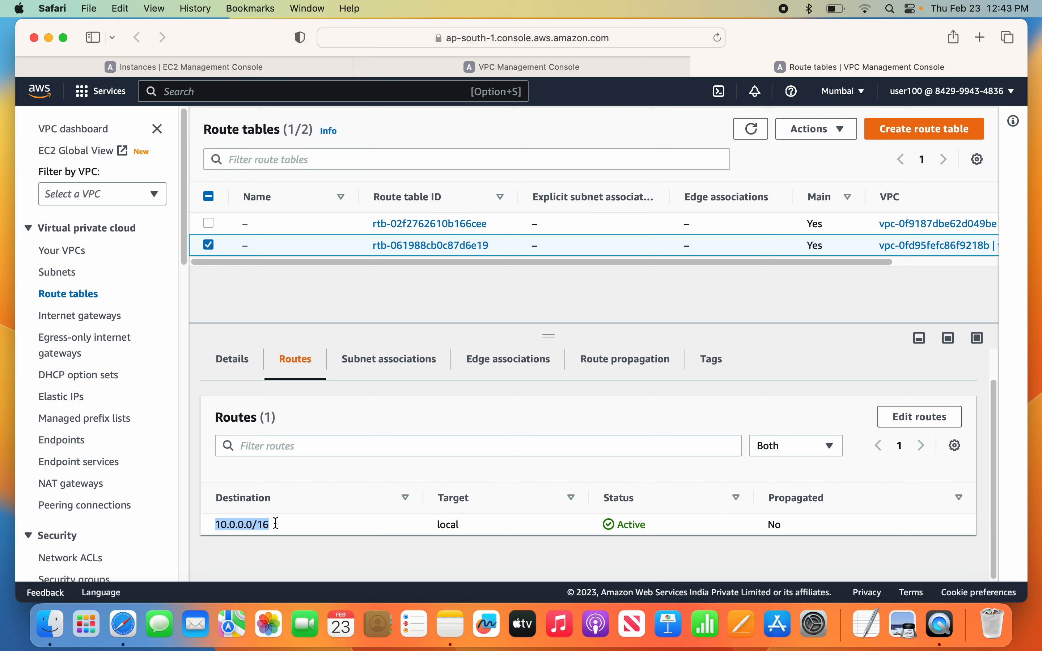
{"action": "left_click_drag", "start_coordinate": [461, 525], "coordinate": [435, 525]}
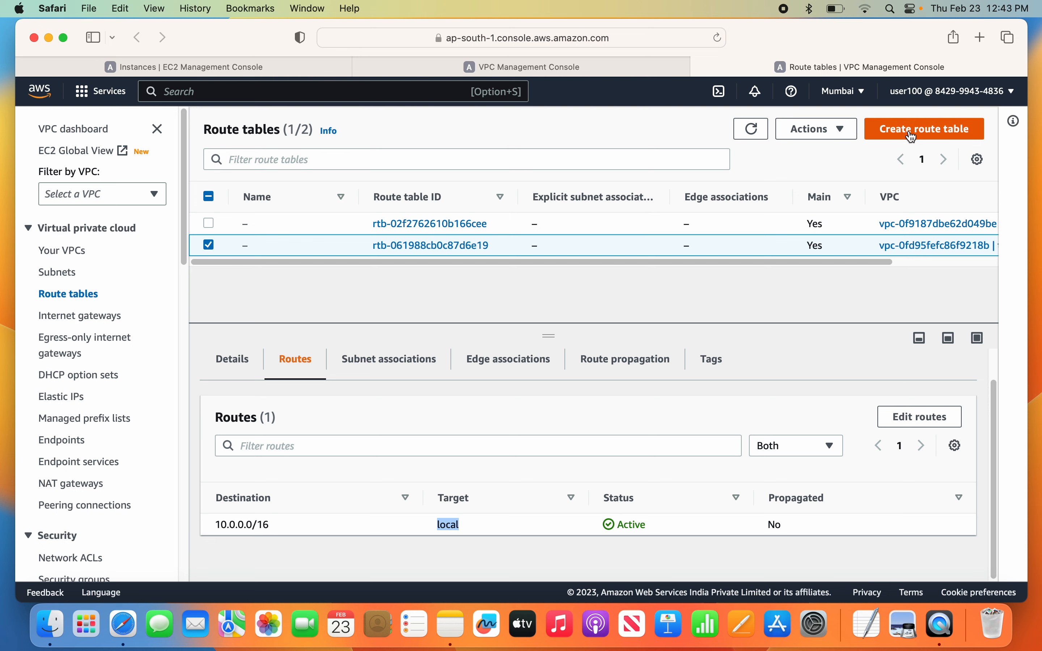
{"action": "left_click", "coordinate": [209, 245]}
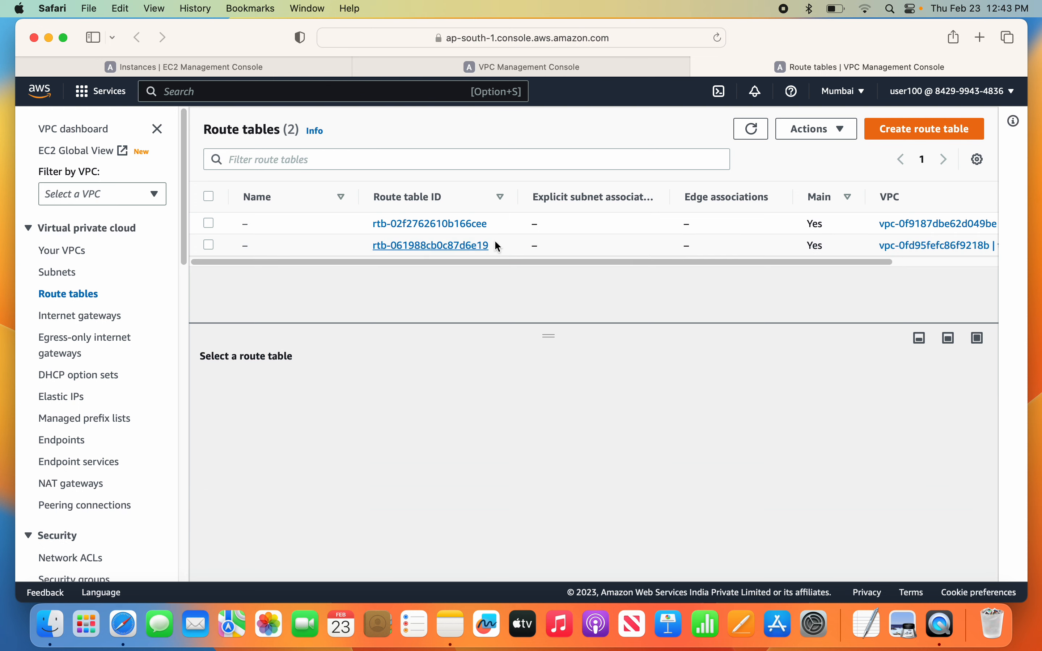
Step: Create a route table named rtpriva in testvpc and dismiss the notification
{"action": "left_click", "coordinate": [925, 138]}
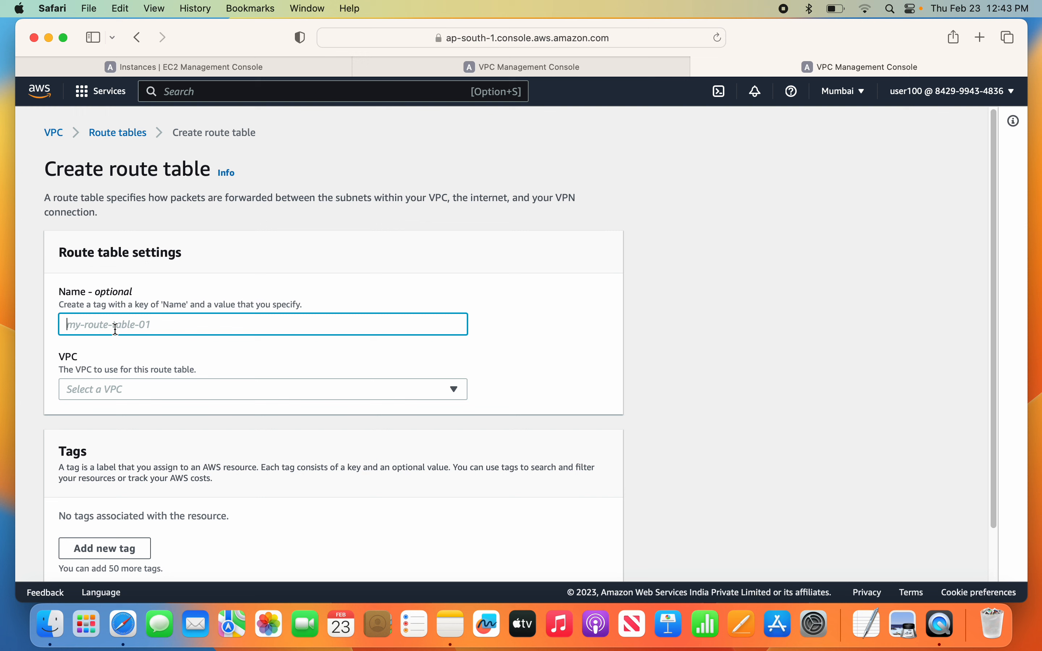
{"action": "type", "text": "r"}
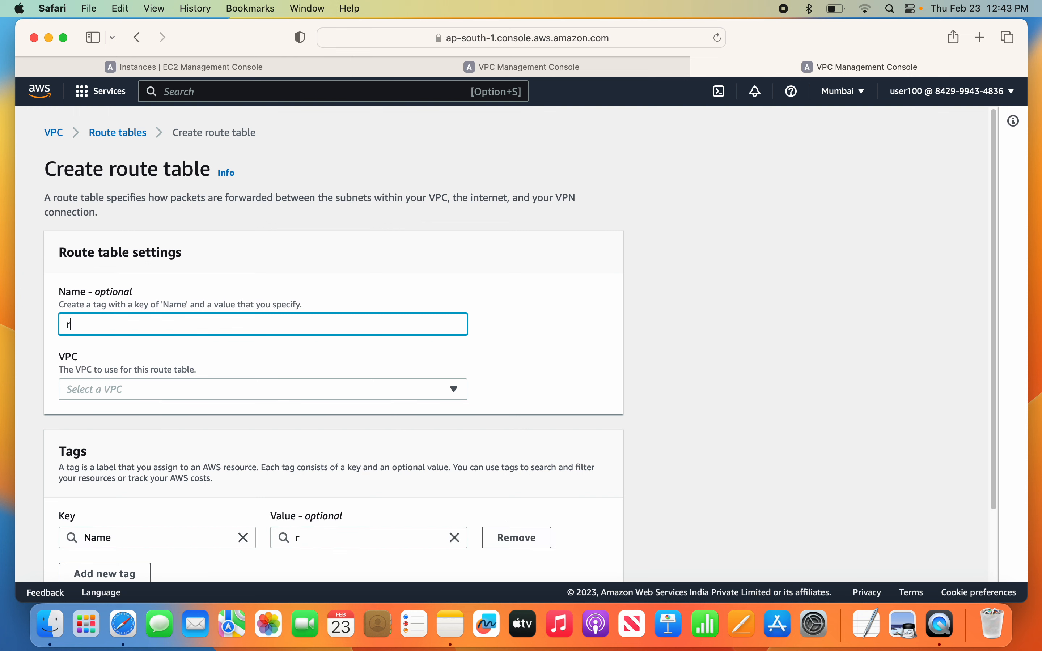
{"action": "type", "text": "tpriva"}
{"action": "left_click", "coordinate": [88, 386]}
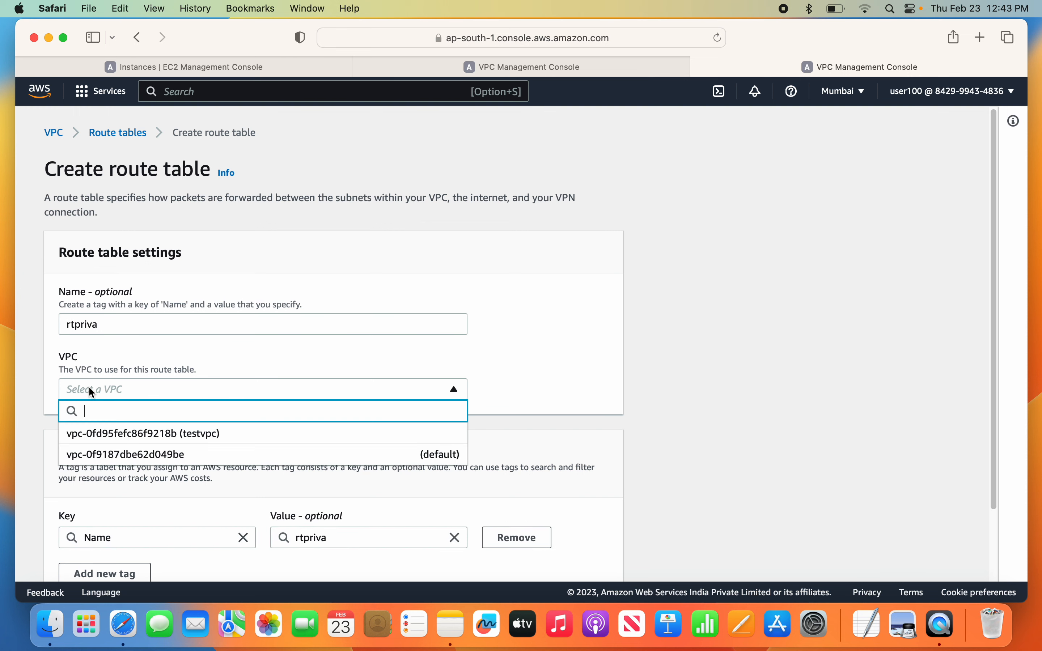
{"action": "left_click", "coordinate": [110, 436]}
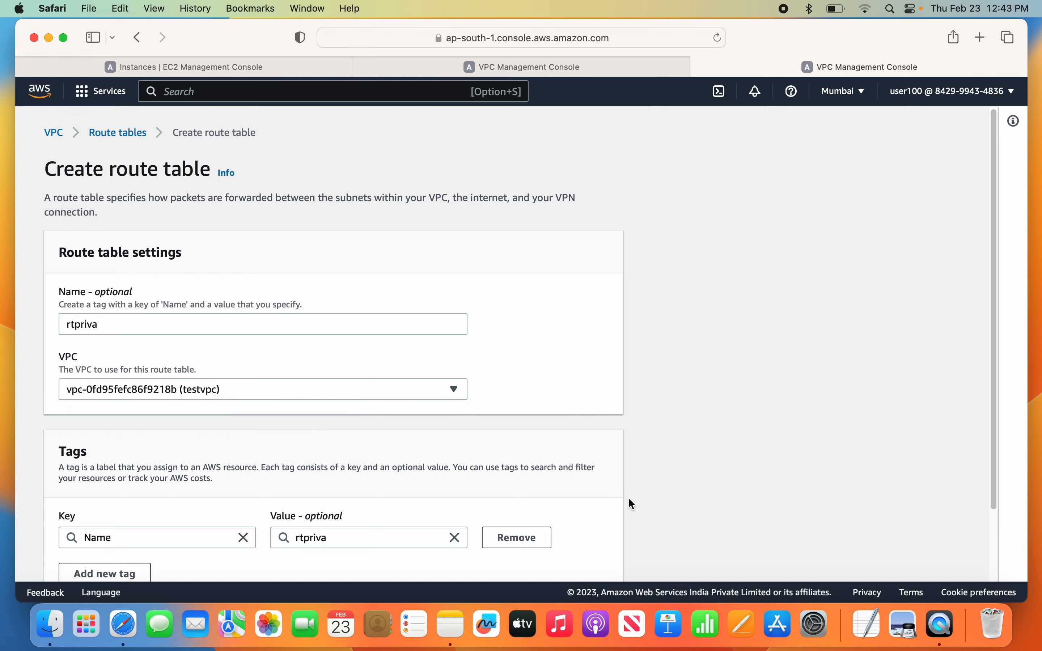
{"action": "scroll", "coordinate": [629, 499], "scroll_direction": "down", "scroll_amount": 2}
{"action": "left_click", "coordinate": [602, 559]}
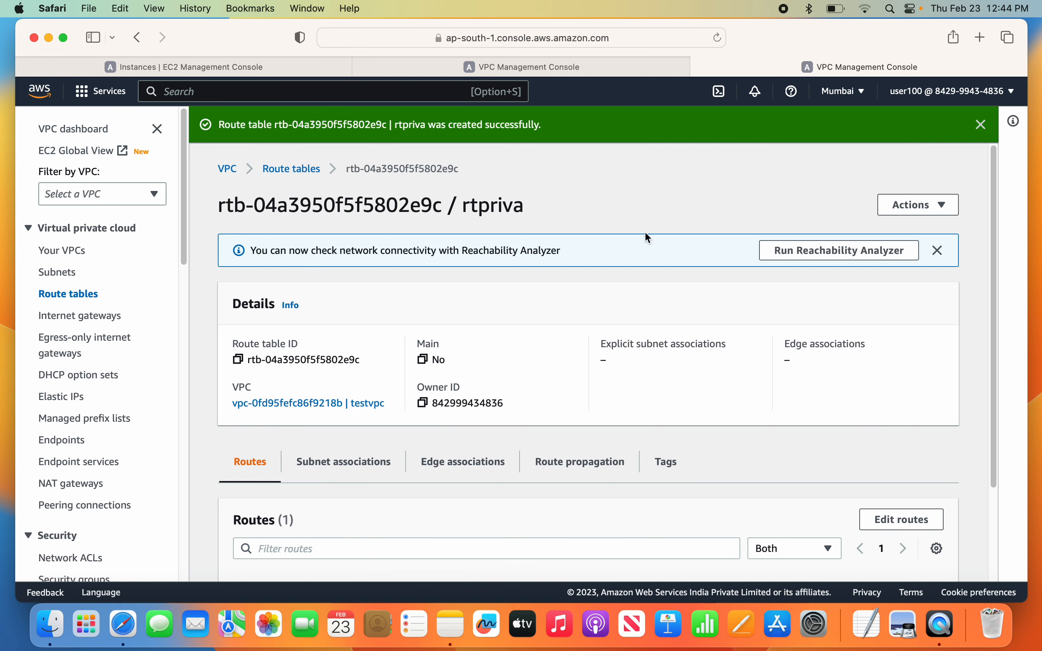
{"action": "left_click", "coordinate": [981, 125]}
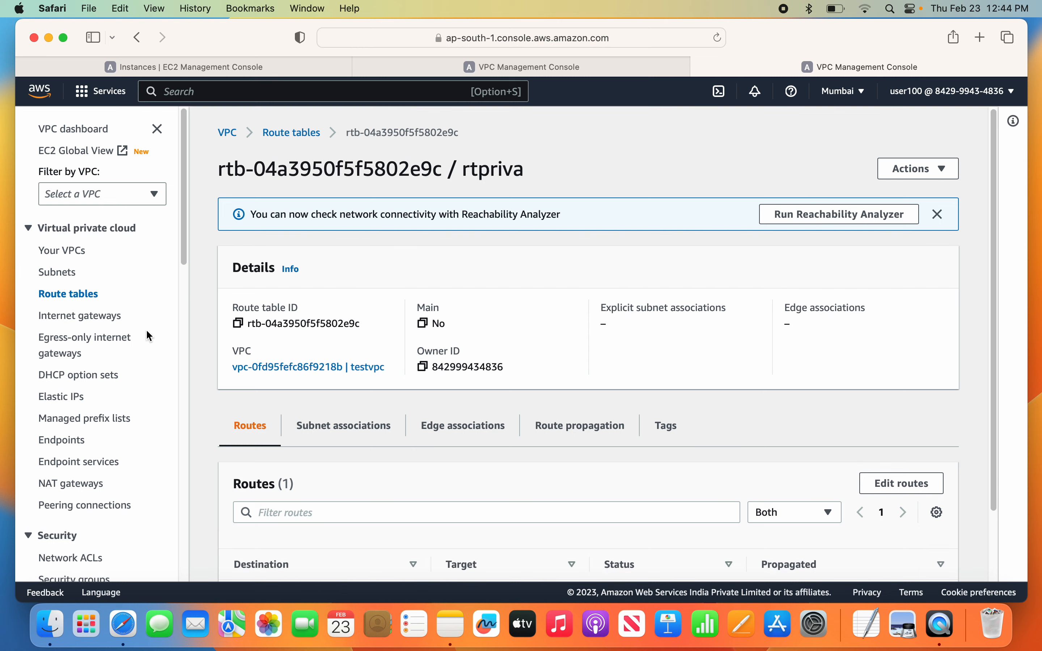
Step: Return to the route tables list and create another route table named rtpuba in testvpc
{"action": "left_click", "coordinate": [79, 302]}
{"action": "left_click", "coordinate": [891, 134]}
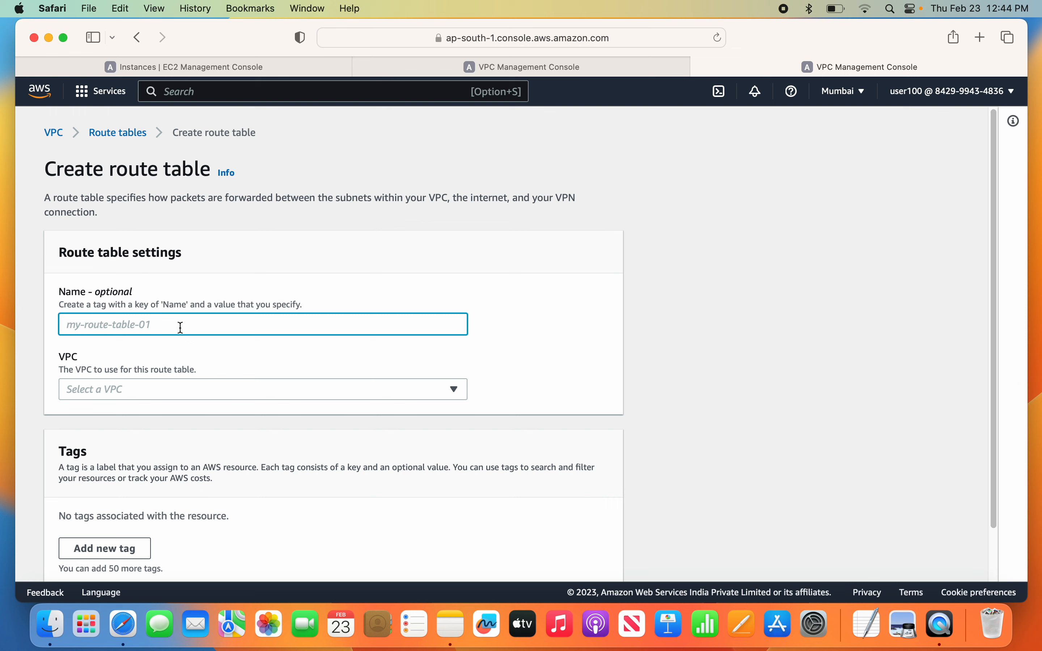
{"action": "type", "text": "rtpuba"}
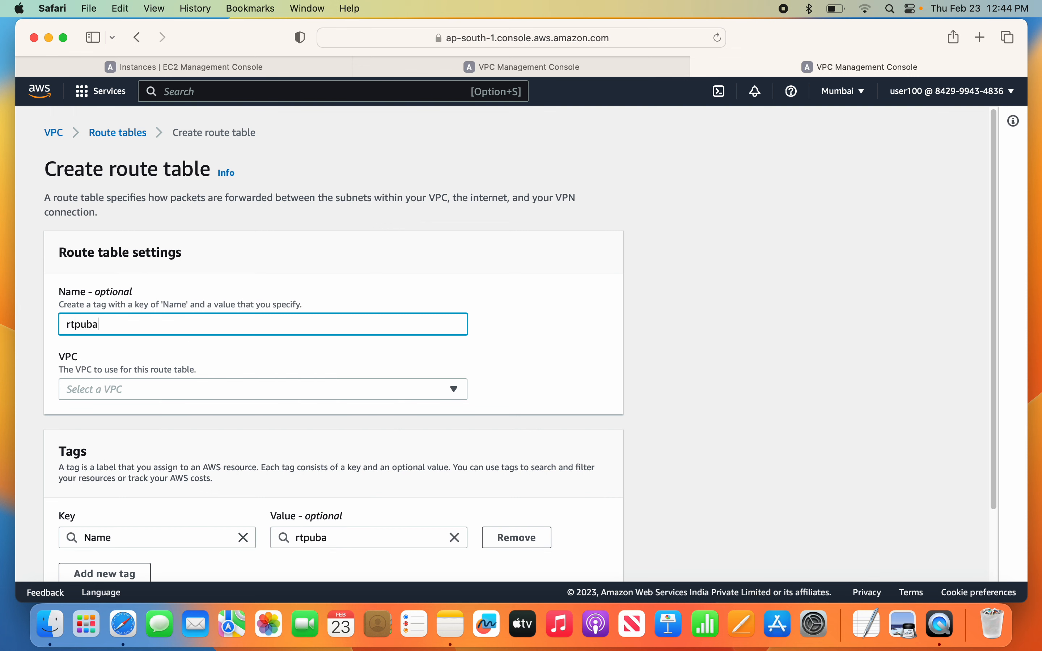
{"action": "left_click", "coordinate": [188, 387]}
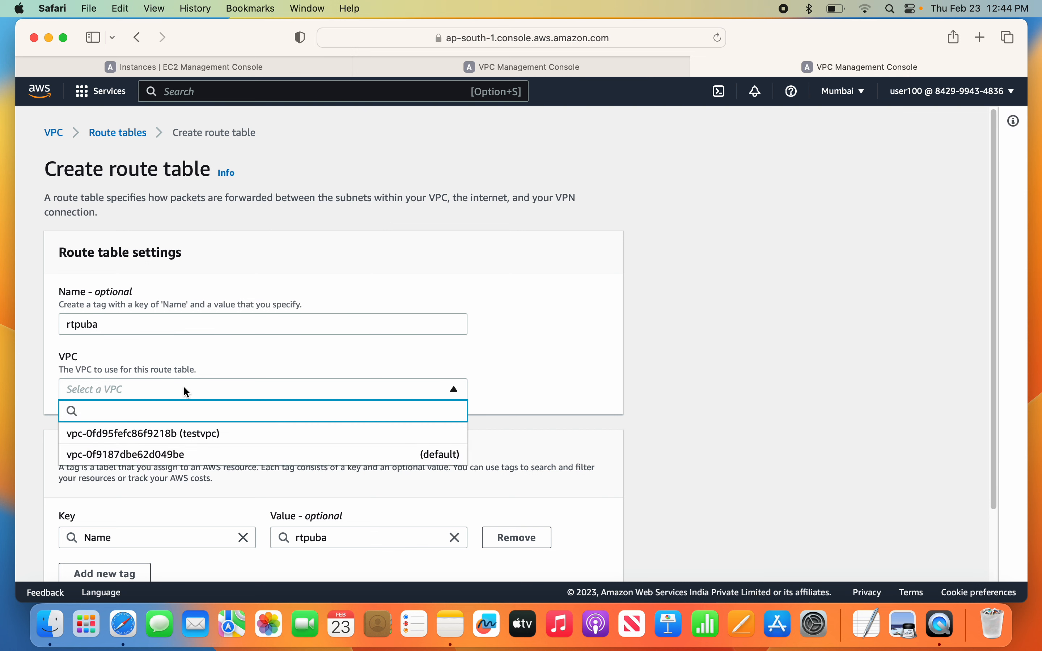
{"action": "left_click", "coordinate": [146, 434]}
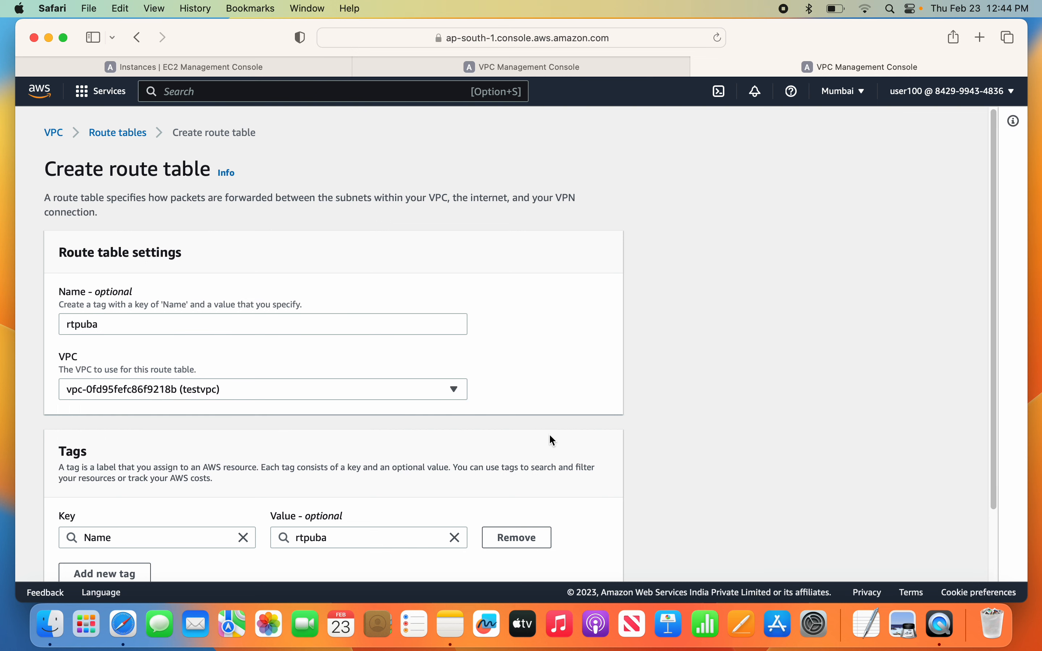
{"action": "scroll", "coordinate": [554, 441], "scroll_direction": "down", "scroll_amount": 3}
{"action": "left_click", "coordinate": [564, 556]}
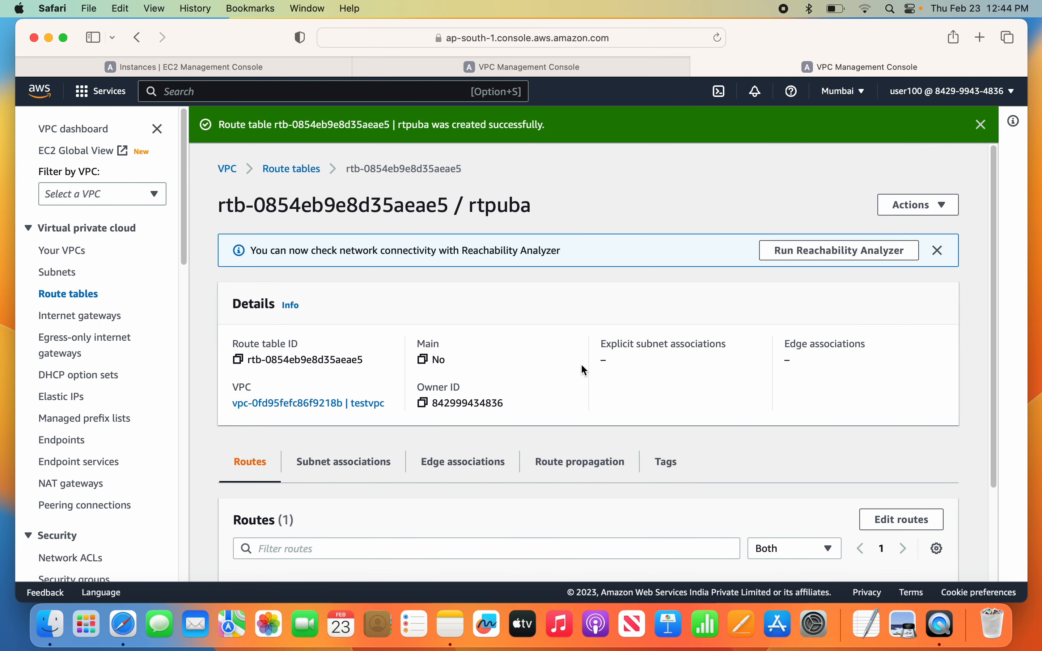
Step: Return to the route tables list, dismiss the notification, and create a route table named rtprivb in testvpc
{"action": "left_click", "coordinate": [68, 294]}
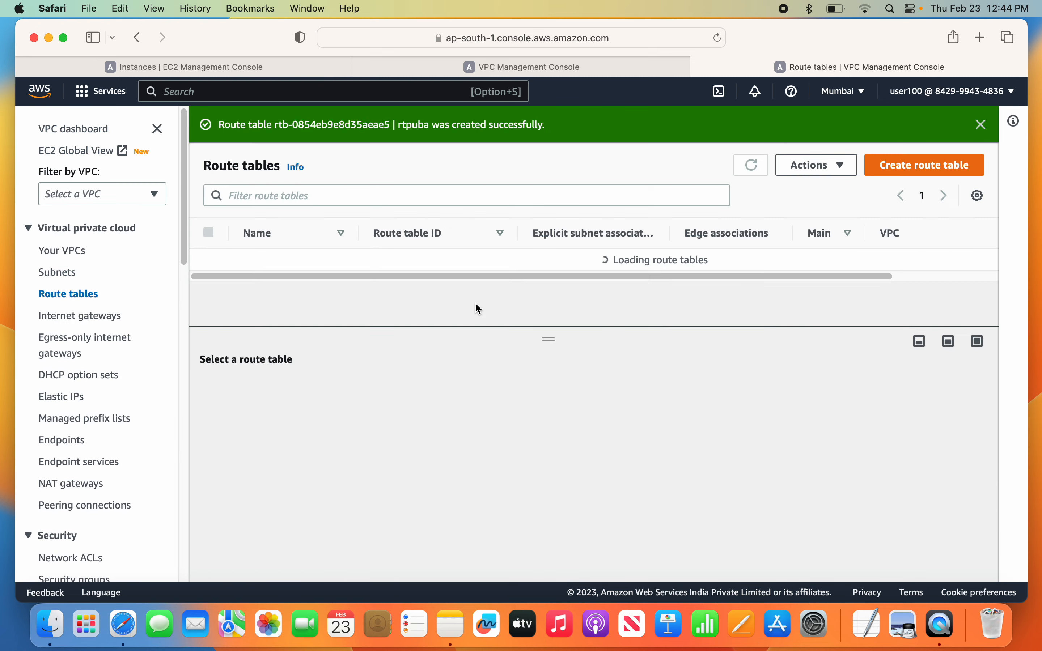
{"action": "left_click", "coordinate": [983, 124]}
{"action": "left_click", "coordinate": [939, 129]}
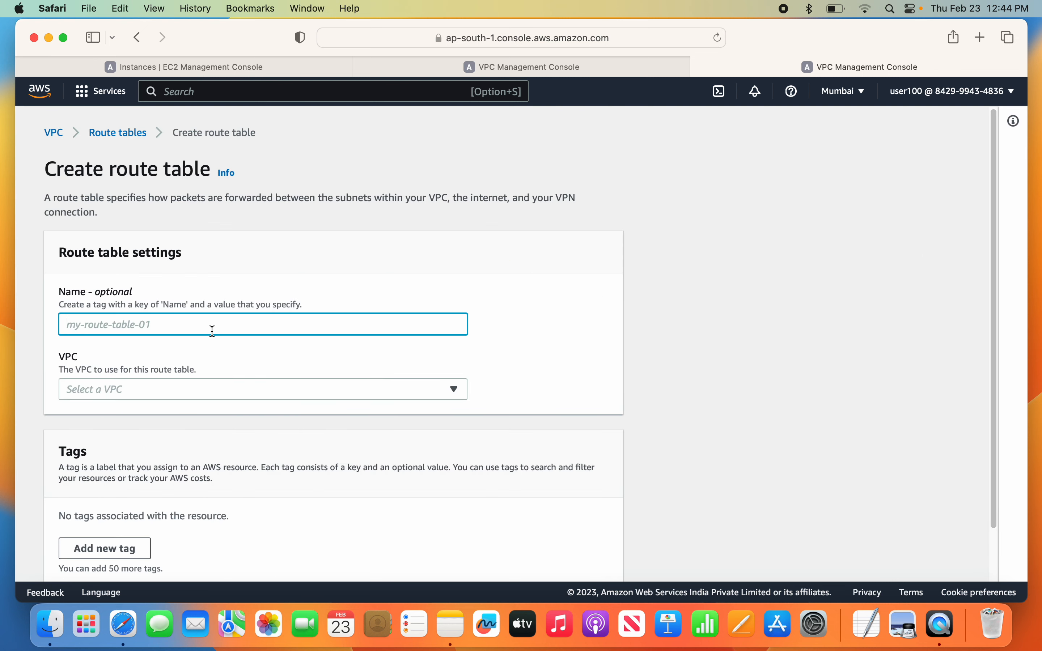
{"action": "type", "text": "r"}
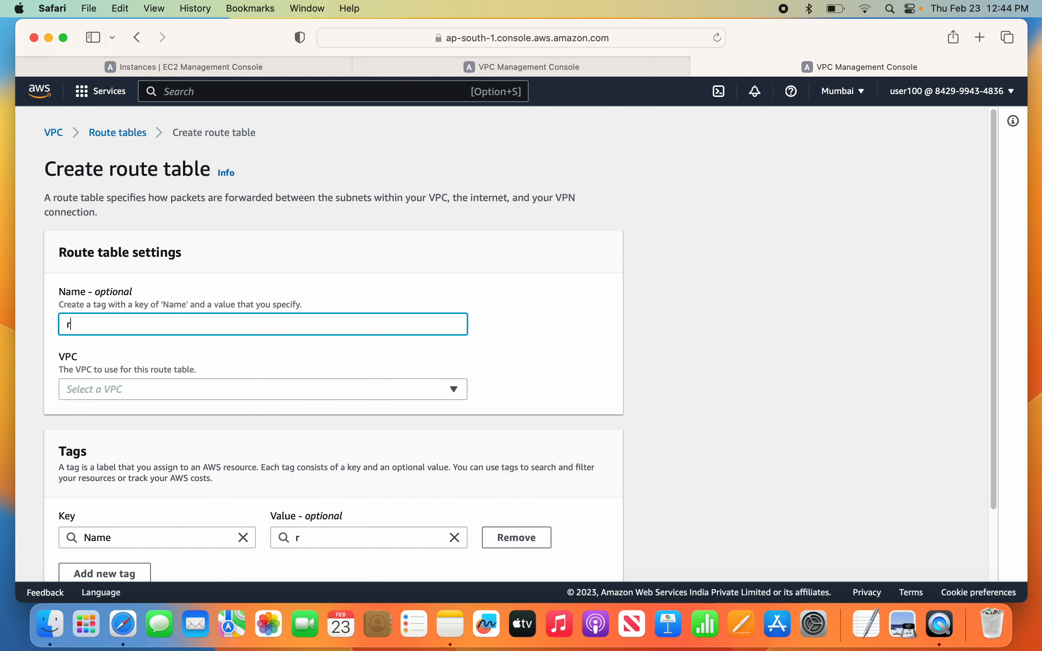
{"action": "type", "text": "tprivb"}
{"action": "left_click", "coordinate": [321, 394]}
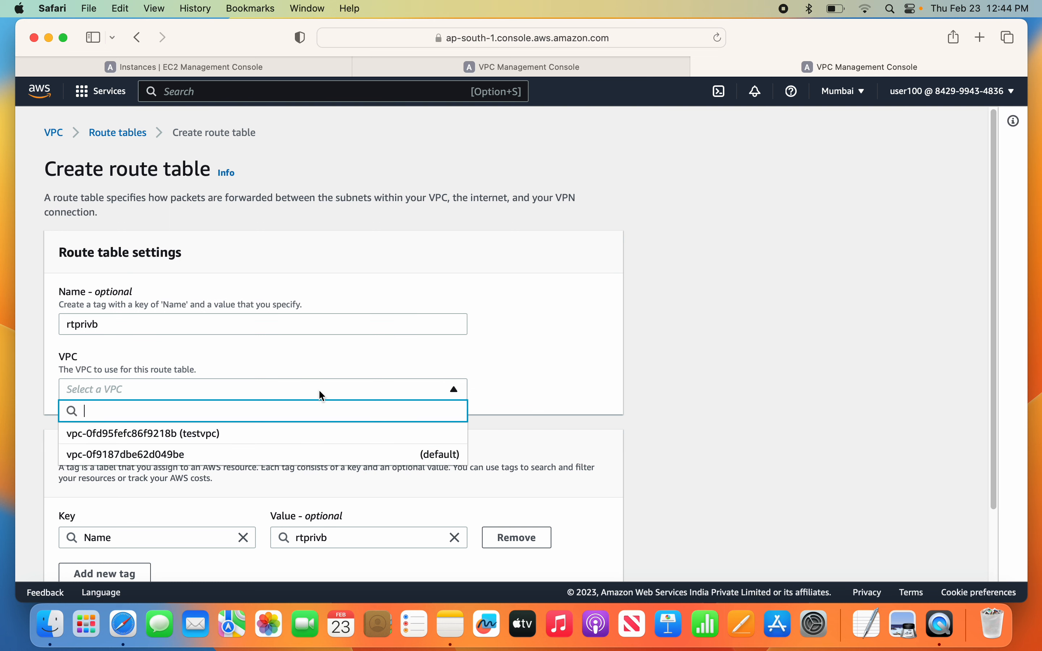
{"action": "left_click", "coordinate": [232, 437]}
{"action": "scroll", "coordinate": [731, 401], "scroll_direction": "down", "scroll_amount": 3}
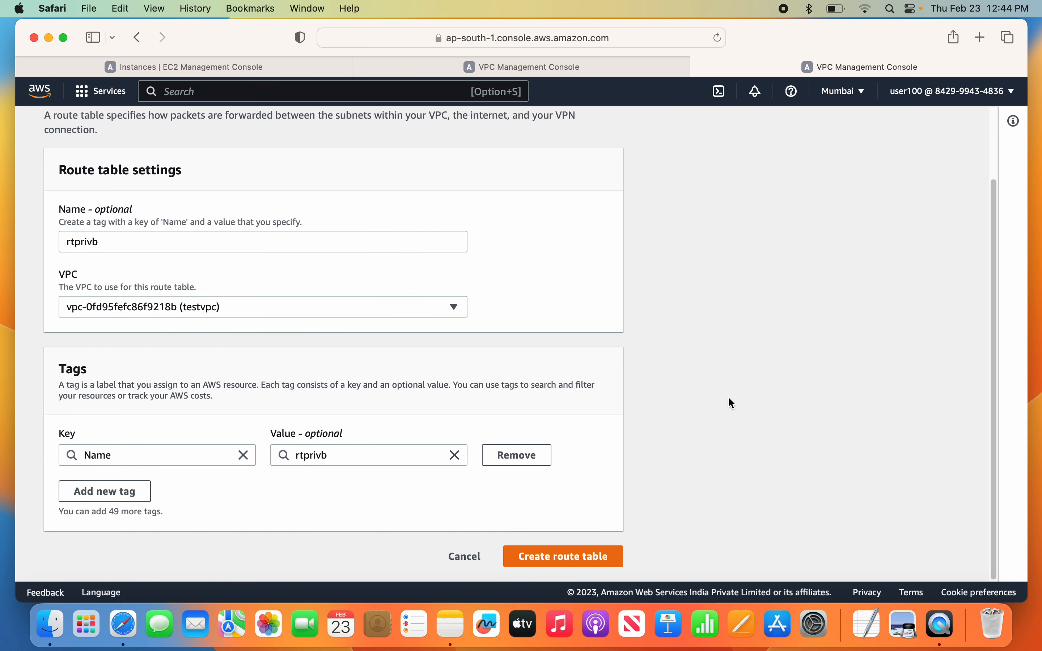
{"action": "left_click", "coordinate": [596, 560]}
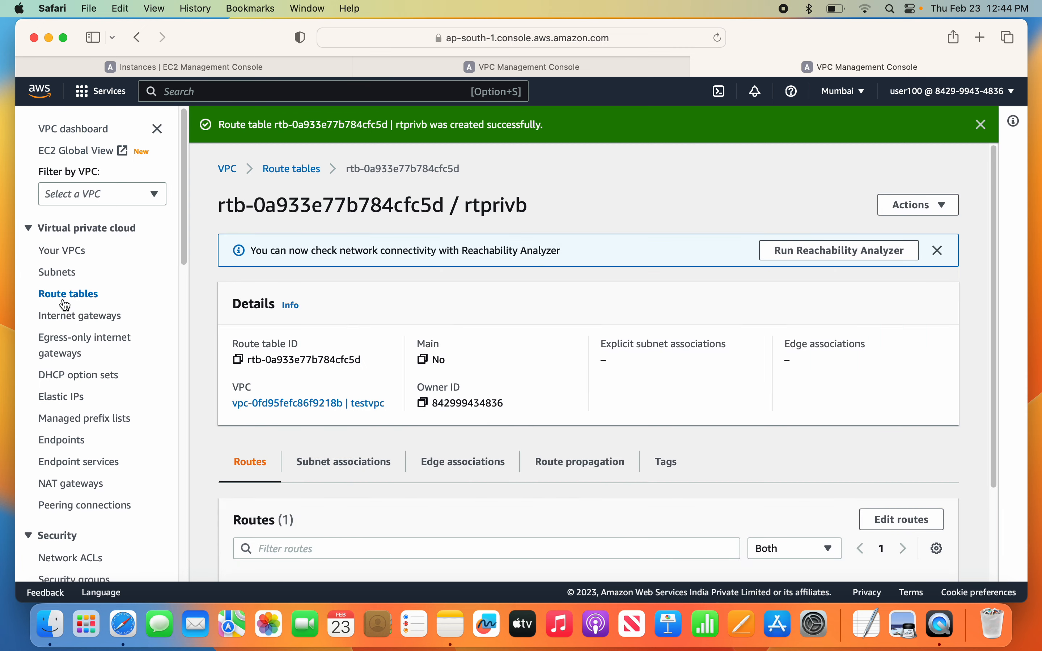
Step: Create a fourth route table named rtpubb in testvpc from the route tables list
{"action": "left_click", "coordinate": [66, 297]}
{"action": "left_click", "coordinate": [926, 165]}
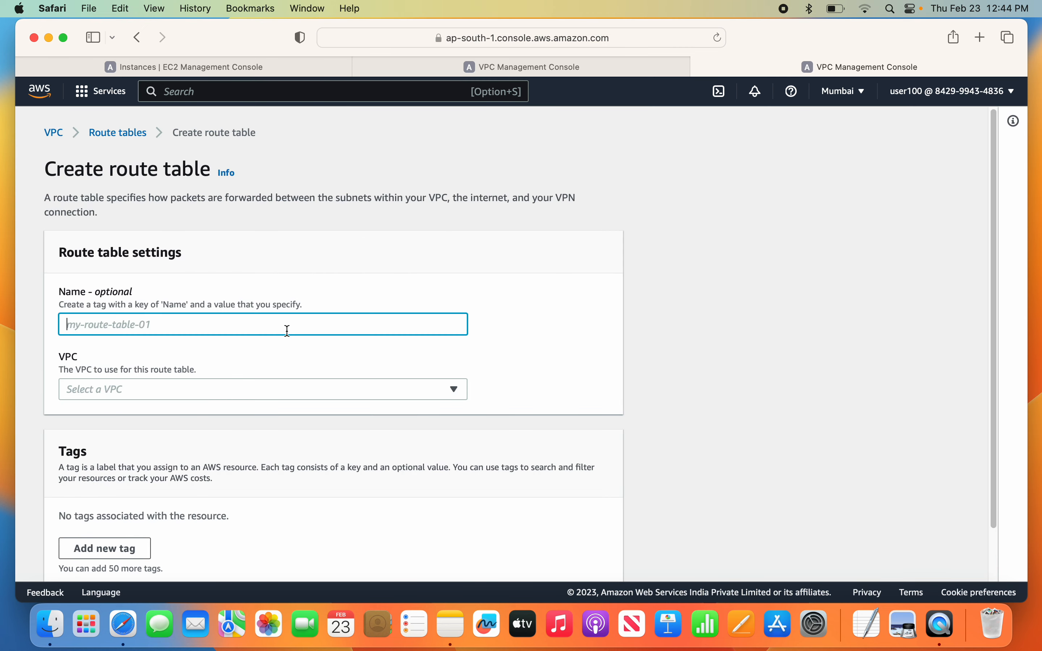
{"action": "type", "text": "rtpubb"}
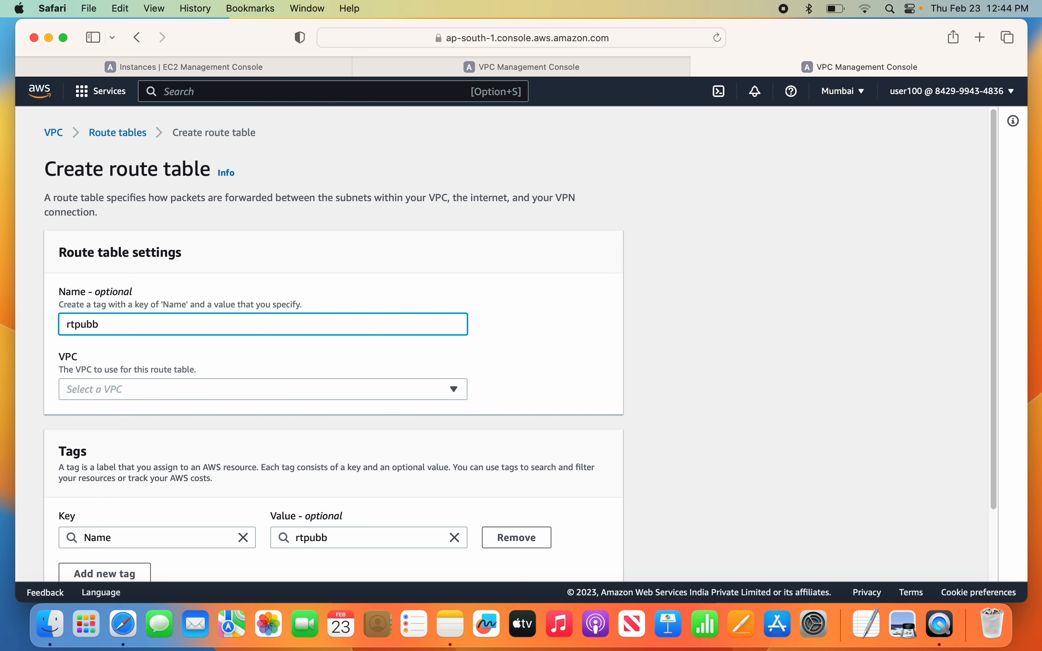
{"action": "left_click", "coordinate": [241, 389]}
{"action": "left_click", "coordinate": [220, 434]}
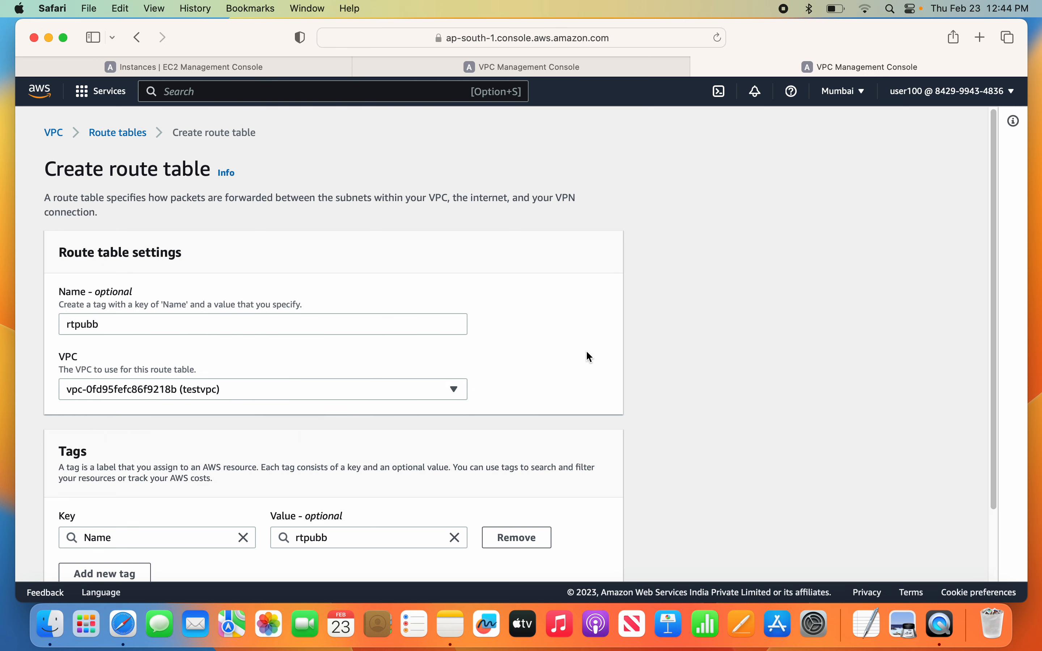
{"action": "scroll", "coordinate": [590, 357], "scroll_direction": "down", "scroll_amount": 3}
{"action": "left_click", "coordinate": [577, 565]}
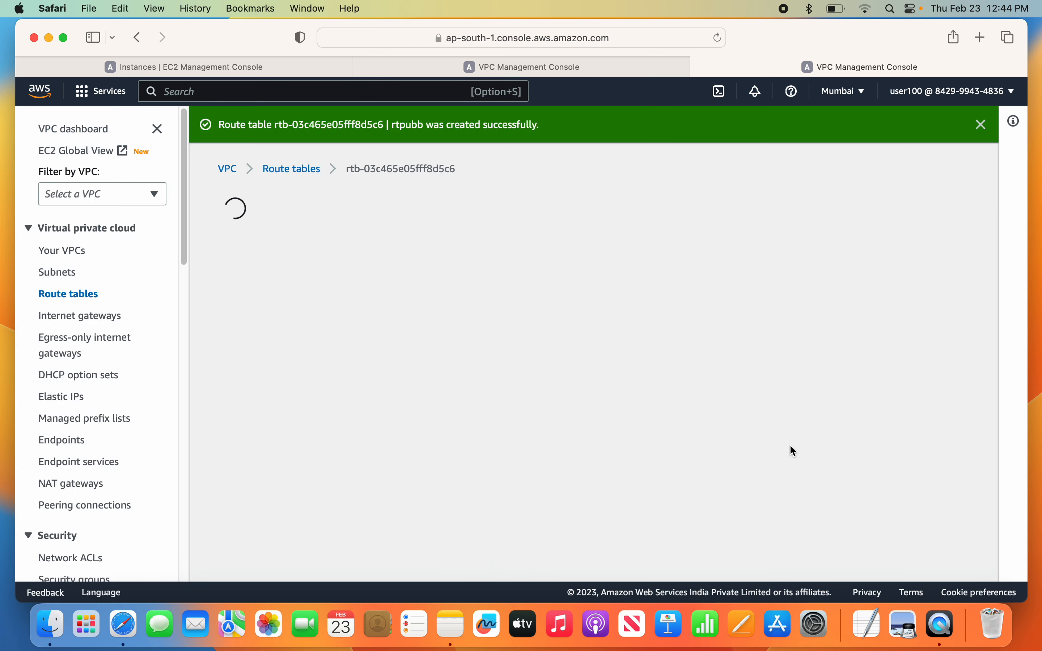
Step: Return to the route tables list, enlarge its display area and sort the tables by name in ascending order
{"action": "left_click", "coordinate": [278, 172]}
{"action": "scroll", "coordinate": [382, 247], "scroll_direction": "down", "scroll_amount": 2}
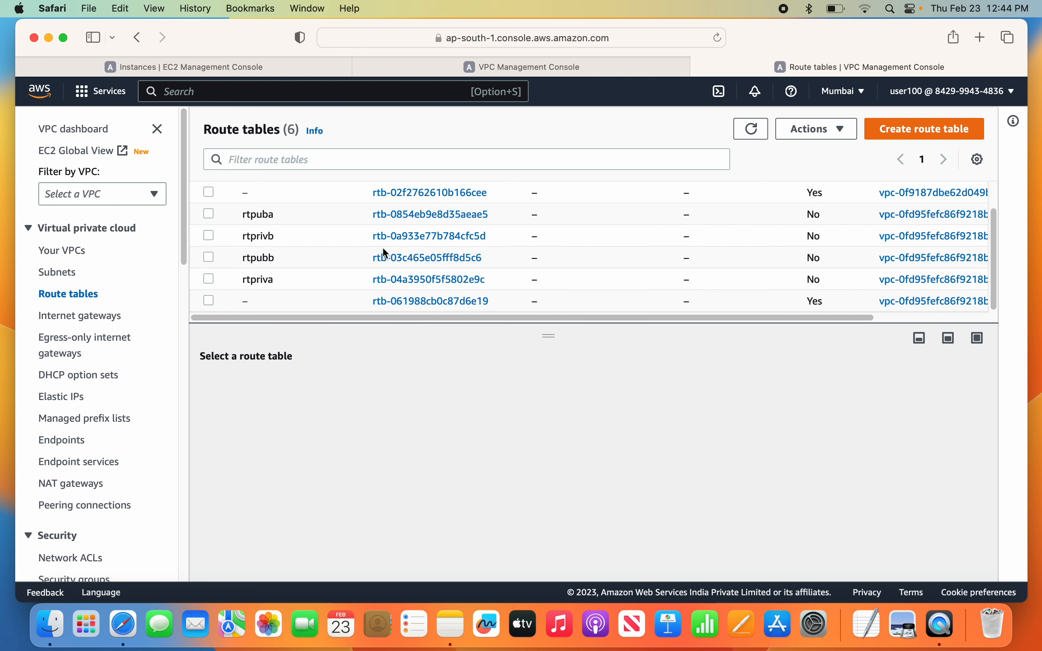
{"action": "left_click_drag", "start_coordinate": [549, 337], "coordinate": [548, 369]}
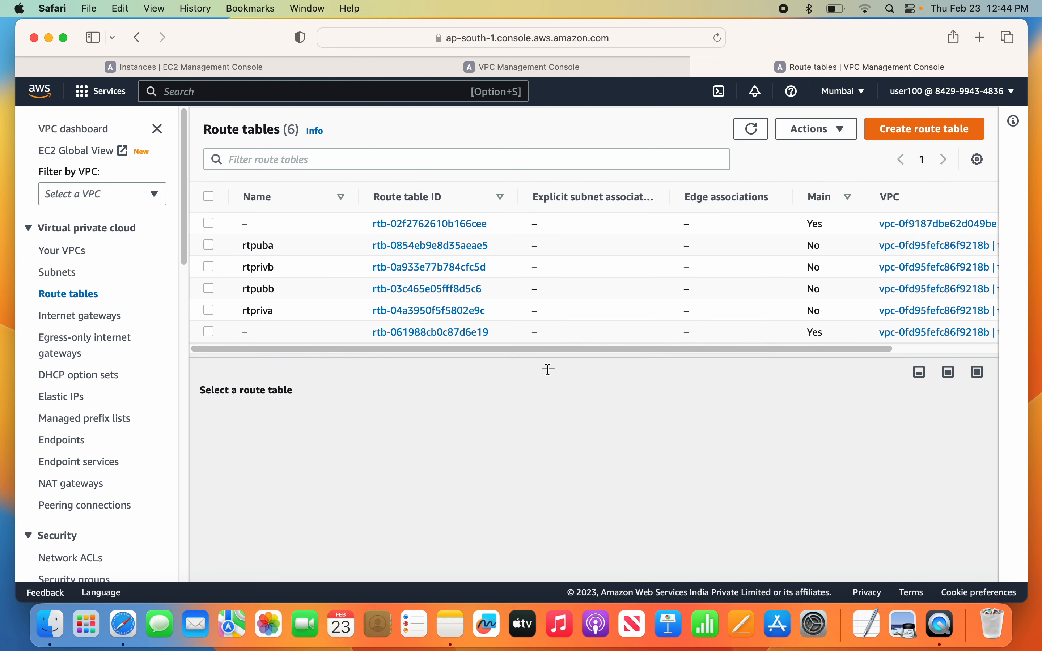
{"action": "left_click", "coordinate": [294, 197]}
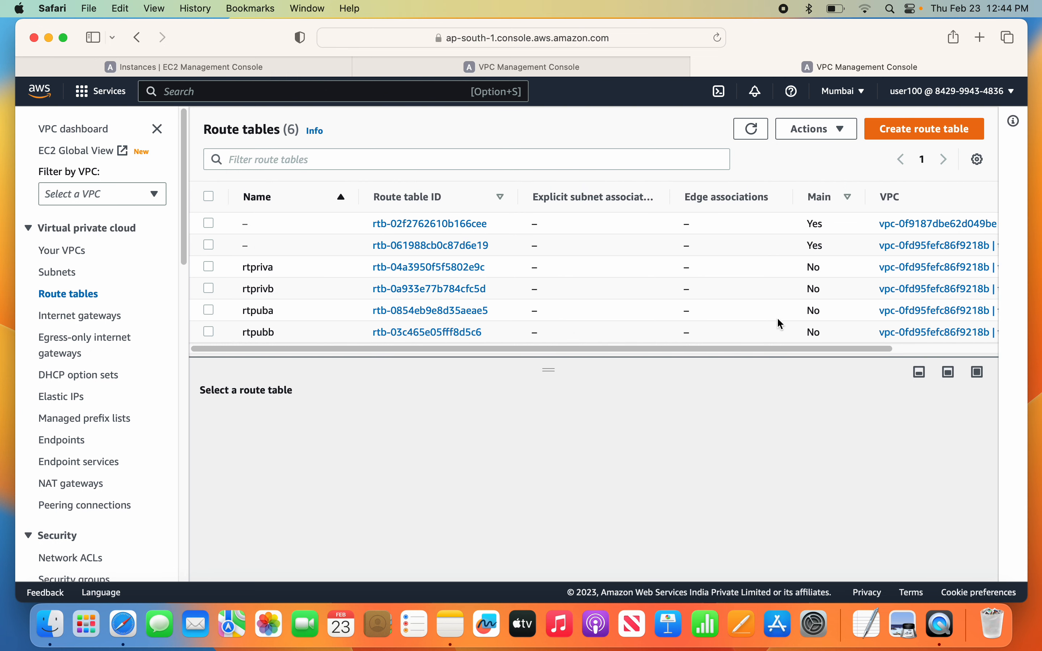
{"action": "left_click_drag", "start_coordinate": [864, 346], "coordinate": [342, 328]}
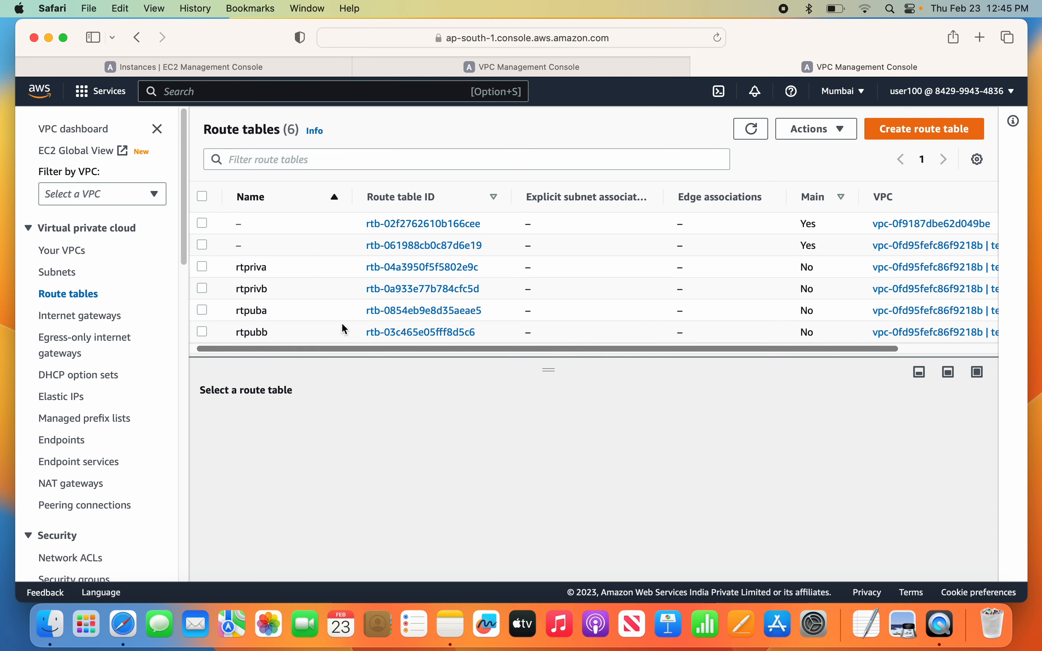
Step: View the details of the route tables rtpriva, rtprivb and rtpuba one after another, deselecting each
{"action": "left_click", "coordinate": [203, 267]}
{"action": "scroll", "coordinate": [473, 472], "scroll_direction": "down", "scroll_amount": 1}
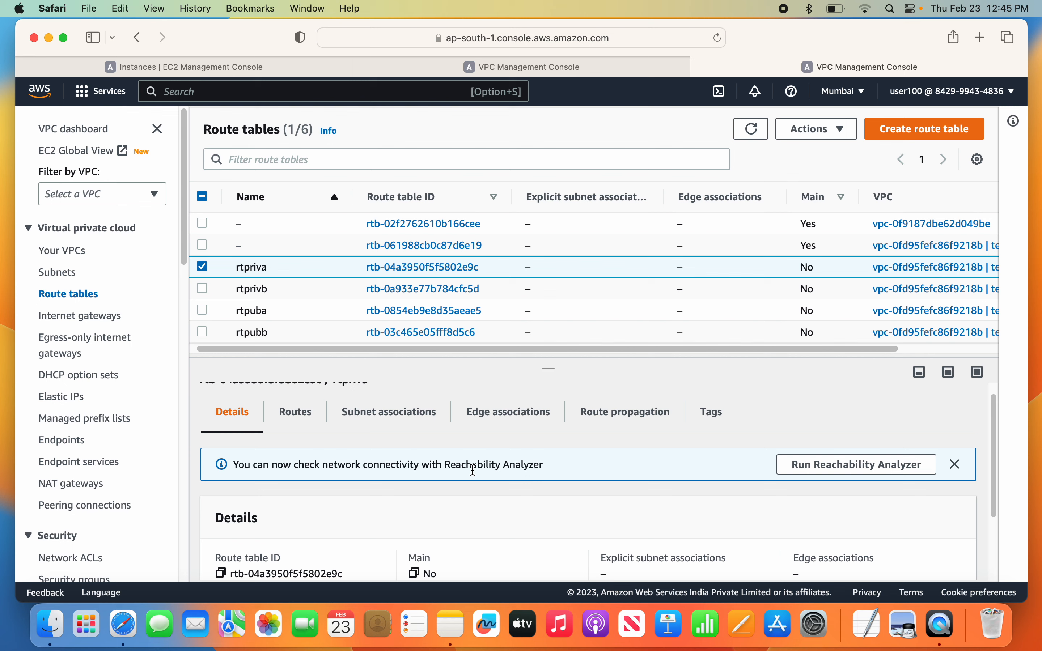
{"action": "left_click", "coordinate": [203, 267]}
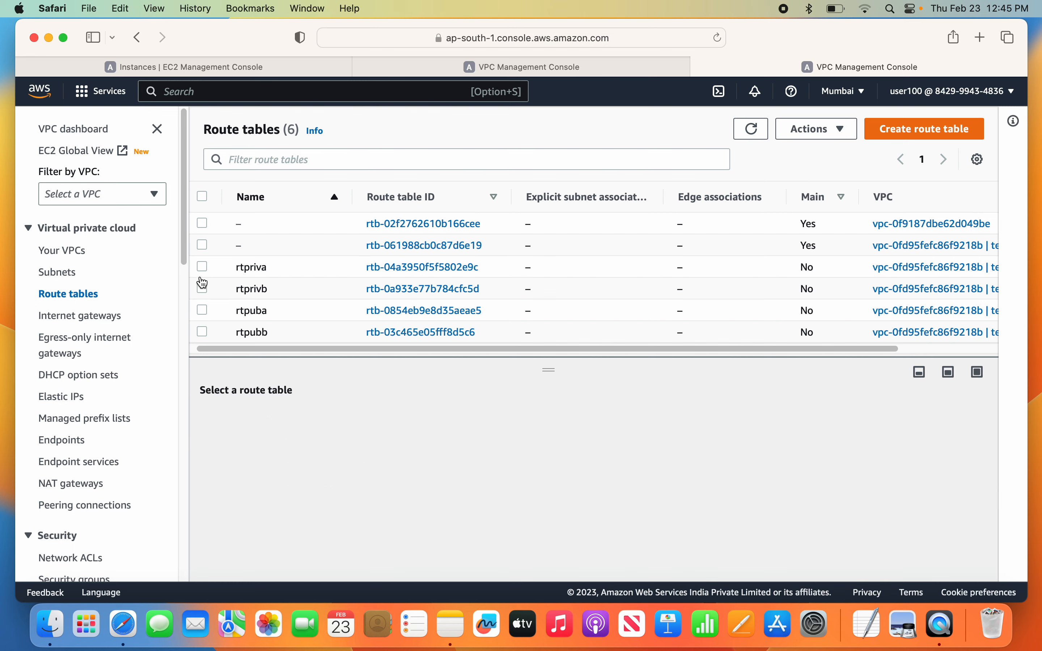
{"action": "left_click", "coordinate": [203, 288]}
{"action": "left_click", "coordinate": [203, 288]}
{"action": "left_click", "coordinate": [203, 311]}
{"action": "left_click", "coordinate": [203, 311]}
Step: Examine the destination, target and status of the routes in rtpubb, then deselect the table
{"action": "left_click", "coordinate": [203, 332]}
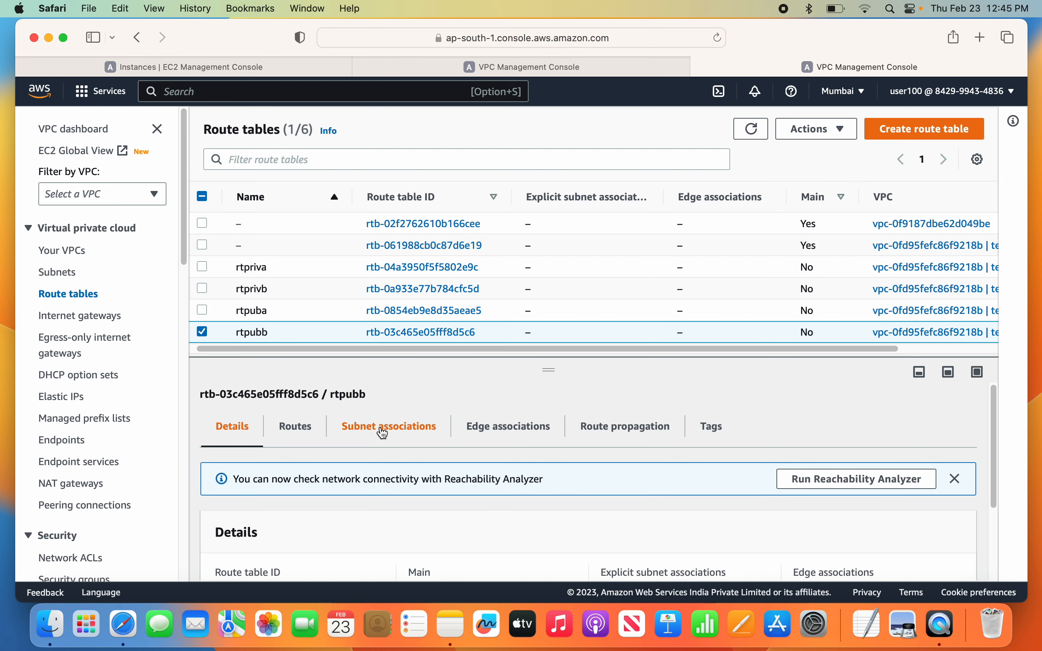
{"action": "left_click", "coordinate": [302, 427]}
{"action": "scroll", "coordinate": [465, 449], "scroll_direction": "down", "scroll_amount": 3}
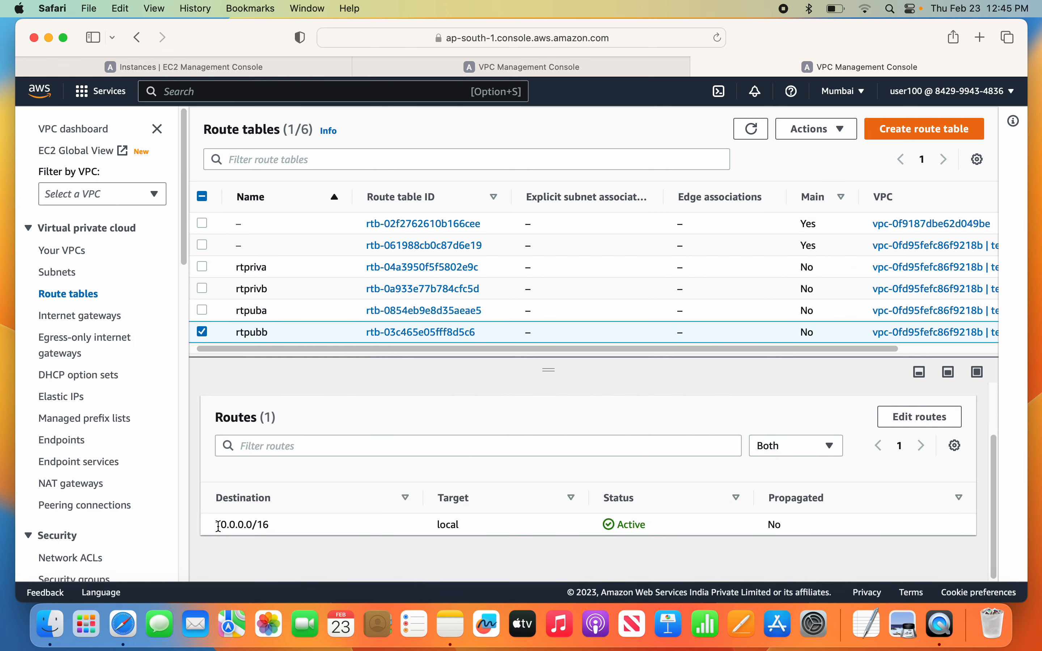
{"action": "left_click_drag", "start_coordinate": [215, 525], "coordinate": [681, 525]}
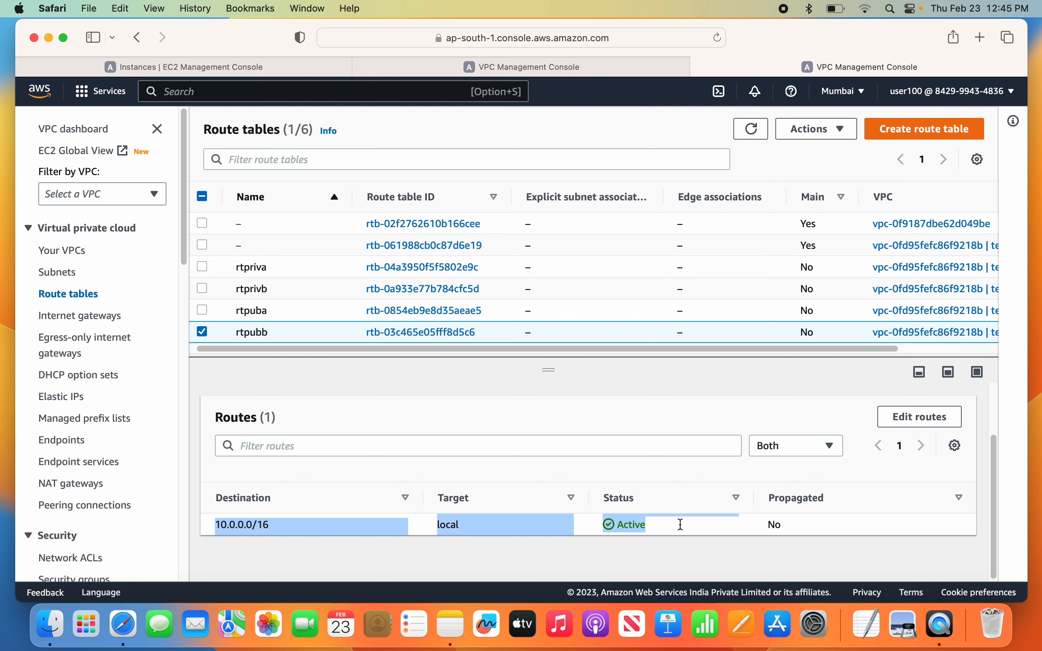
{"action": "left_click", "coordinate": [204, 333]}
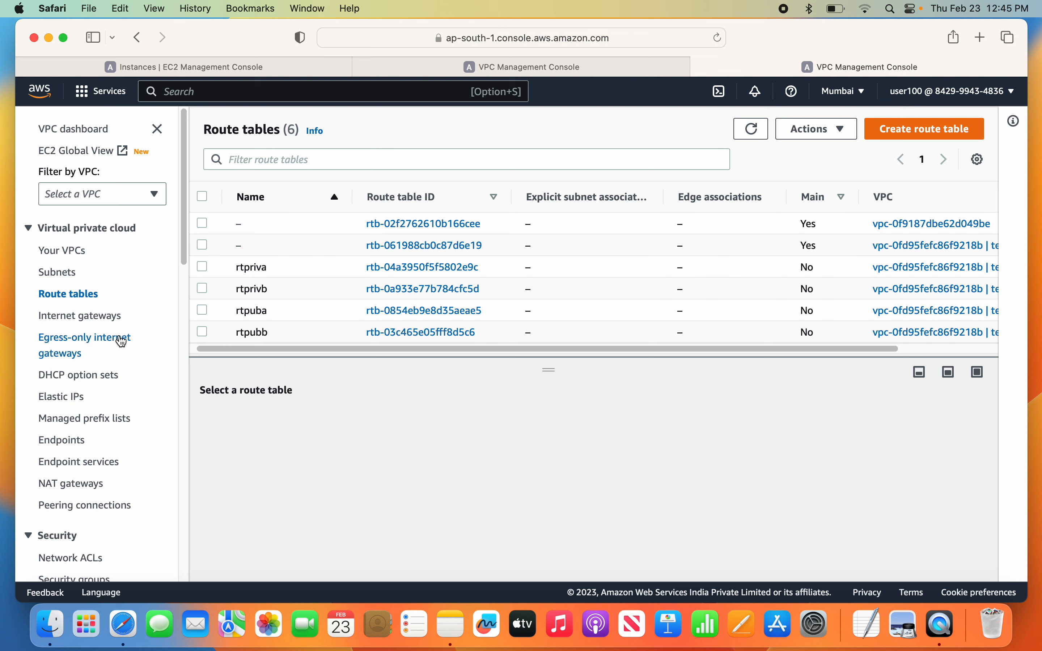
Step: Open the internet gateways list in a new tab and check the existing gateway's state, VPC and owner
{"action": "right_click", "coordinate": [104, 323]}
{"action": "left_click", "coordinate": [118, 326]}
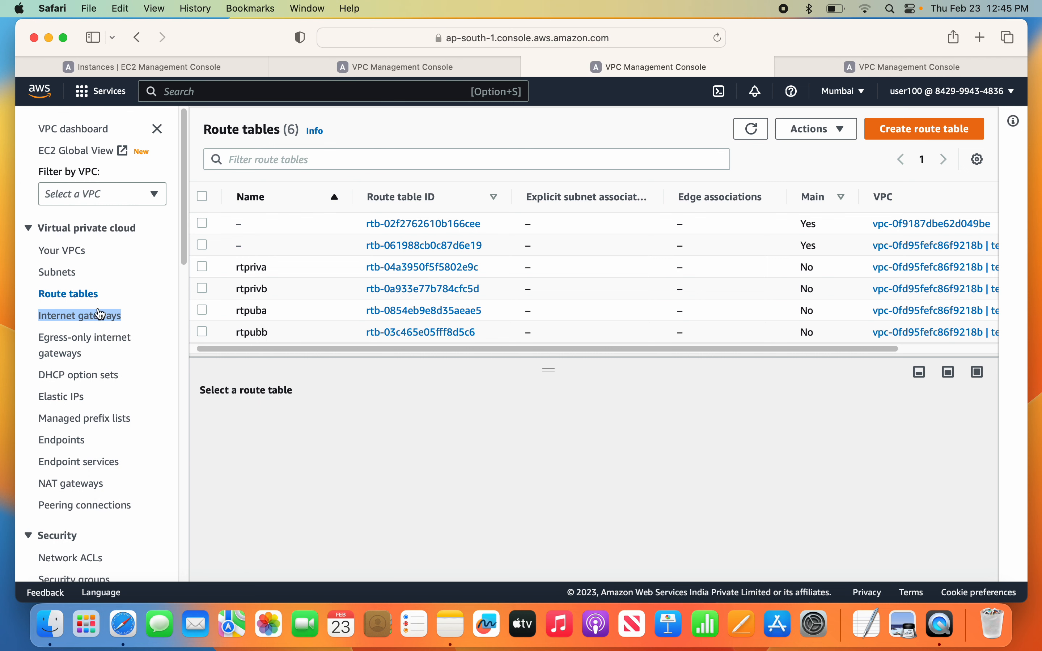
{"action": "left_click", "coordinate": [848, 65]}
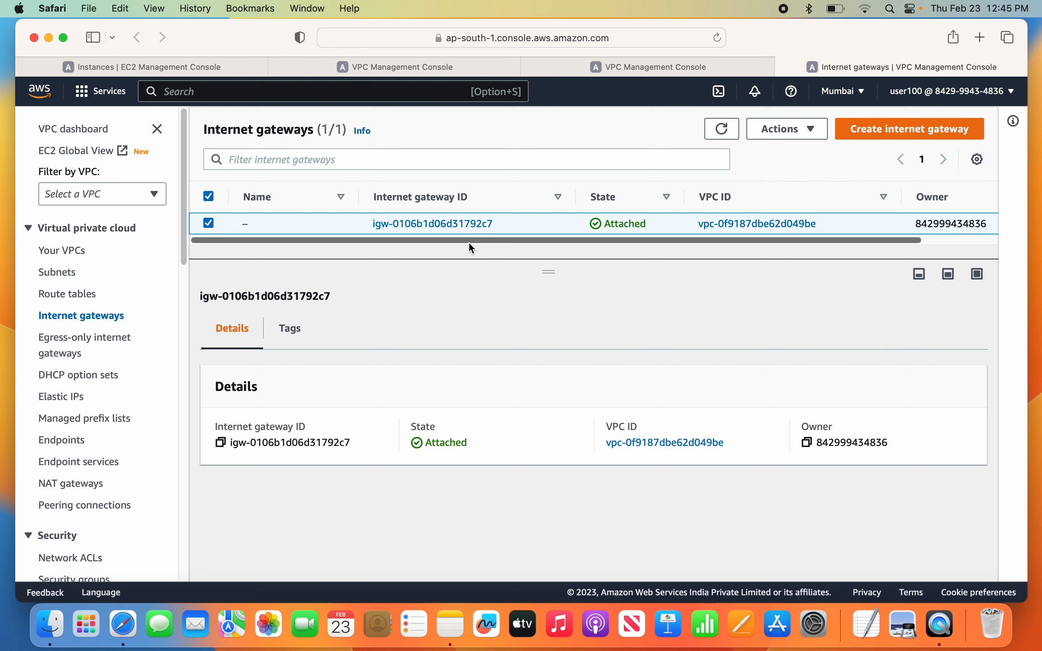
{"action": "left_click_drag", "start_coordinate": [472, 246], "coordinate": [590, 247]}
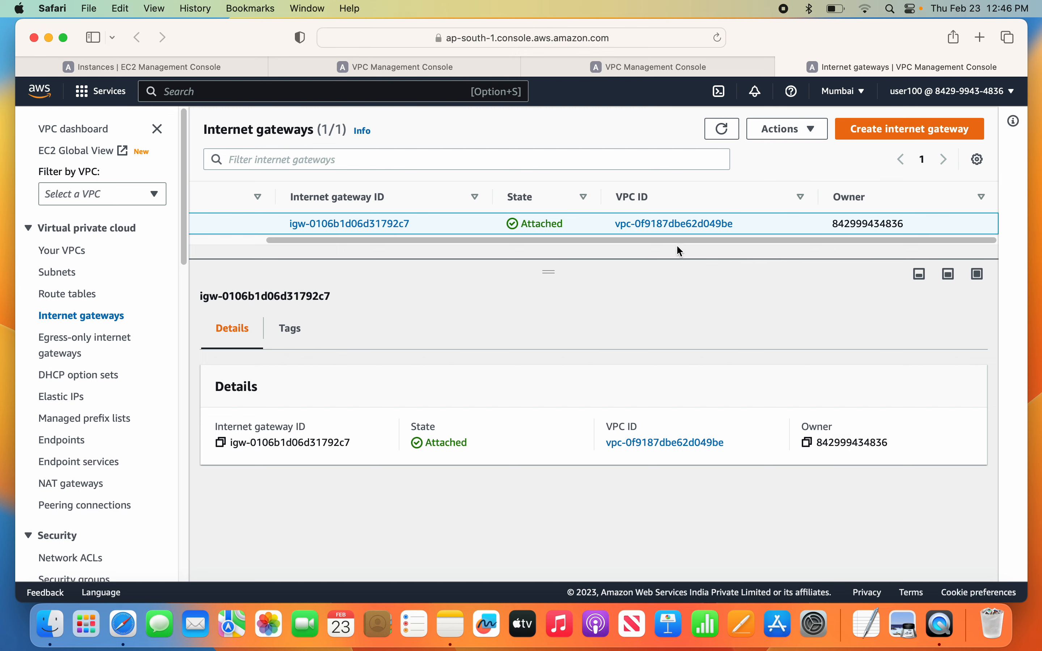
Step: Create an internet gateway with the name tag testvpcigw and dismiss the notification
{"action": "left_click", "coordinate": [870, 138]}
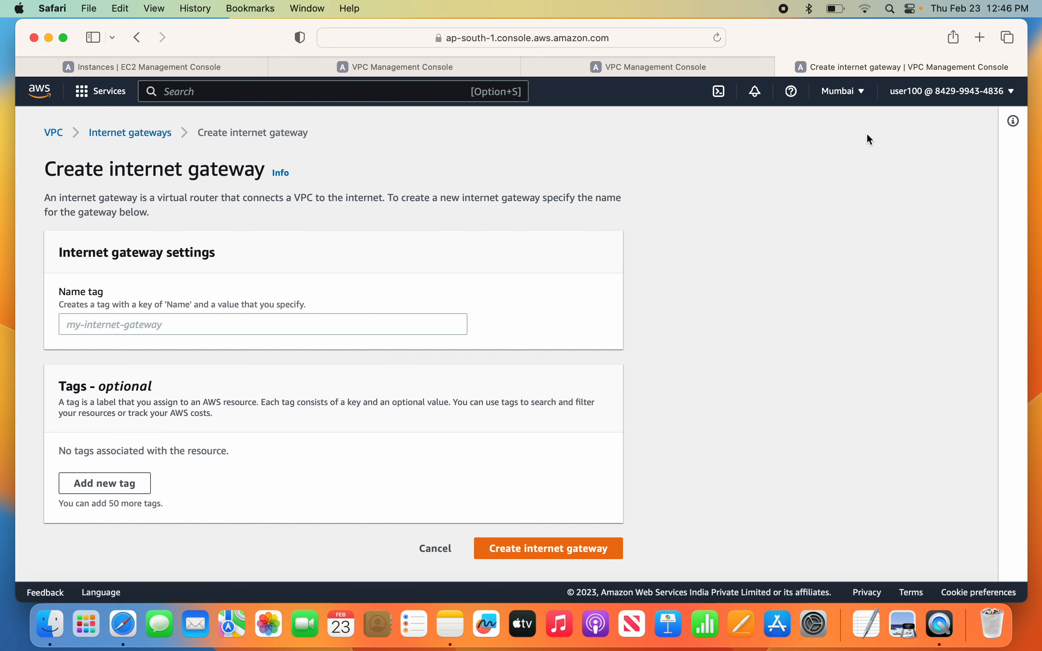
{"action": "left_click", "coordinate": [143, 326]}
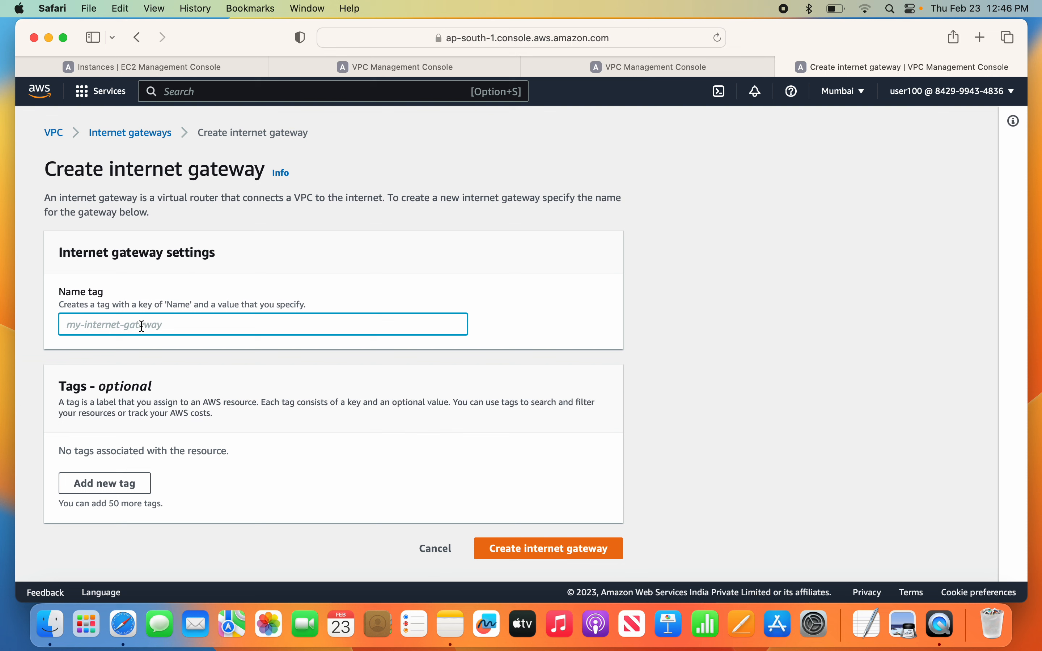
{"action": "type", "text": "tes"}
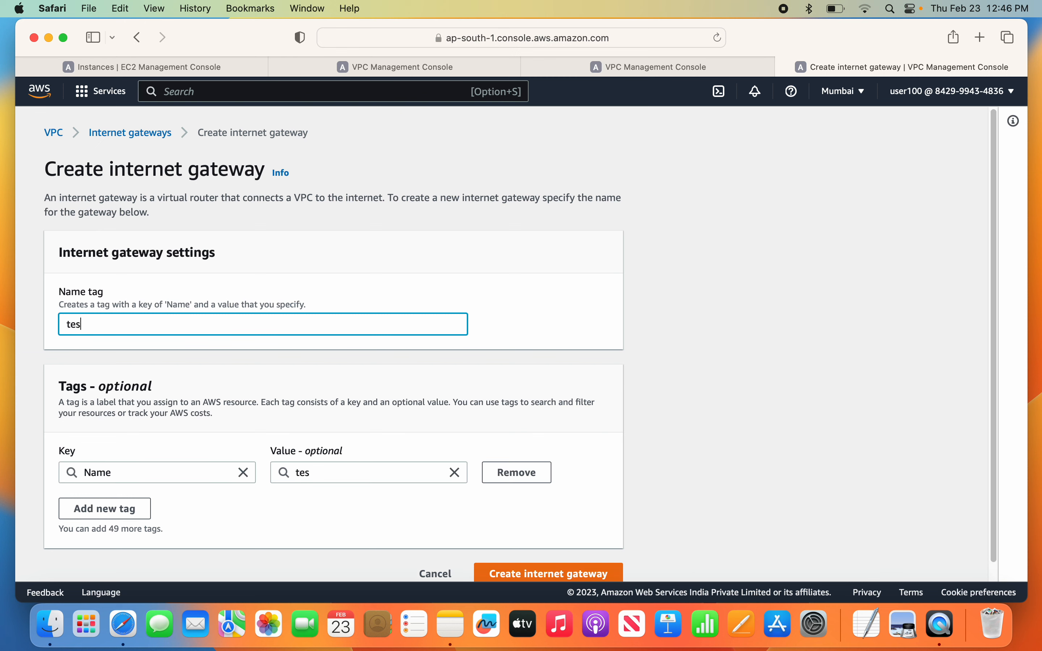
{"action": "type", "text": "tvpcigw"}
{"action": "left_click", "coordinate": [516, 574]}
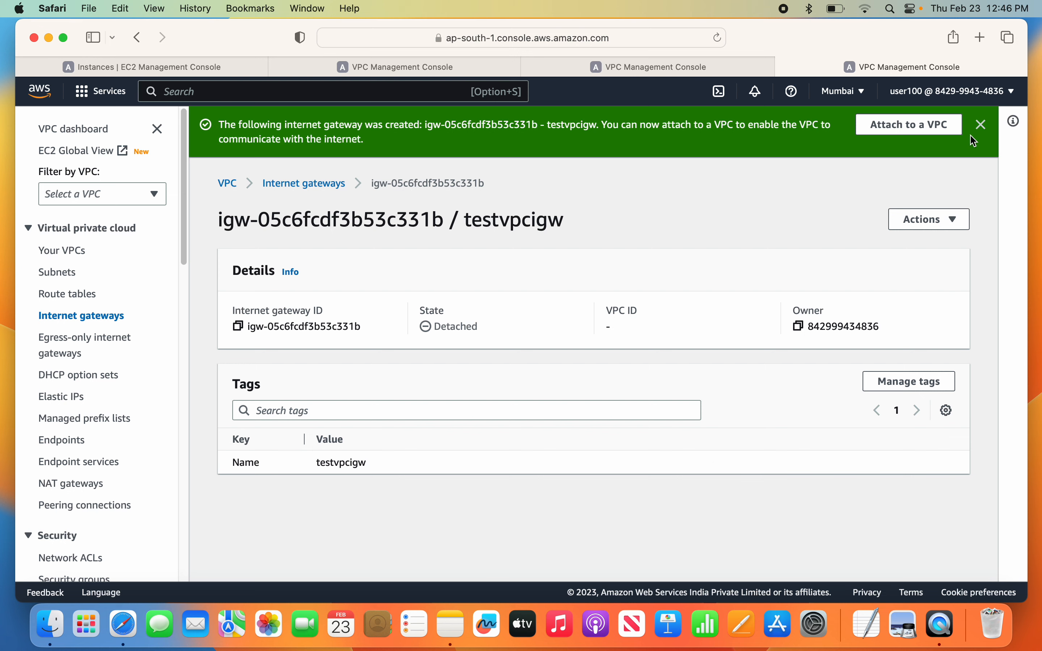
{"action": "left_click", "coordinate": [981, 125]}
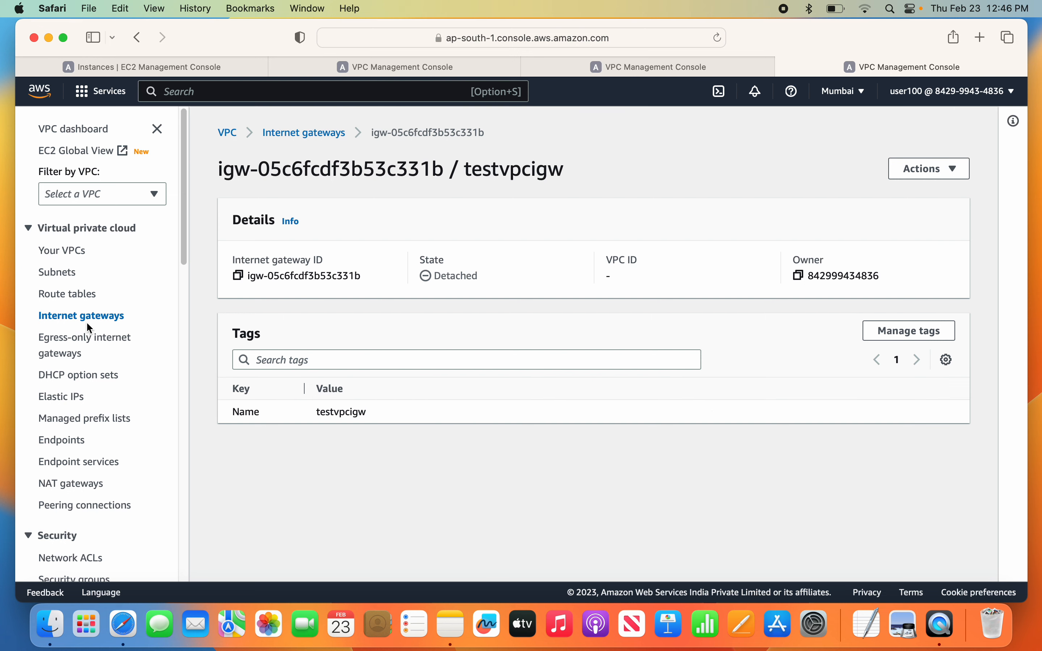
Step: Attach testvpcigw to testvpc from the internet gateways list, dismiss the notification and check the gateway's state
{"action": "left_click", "coordinate": [295, 134]}
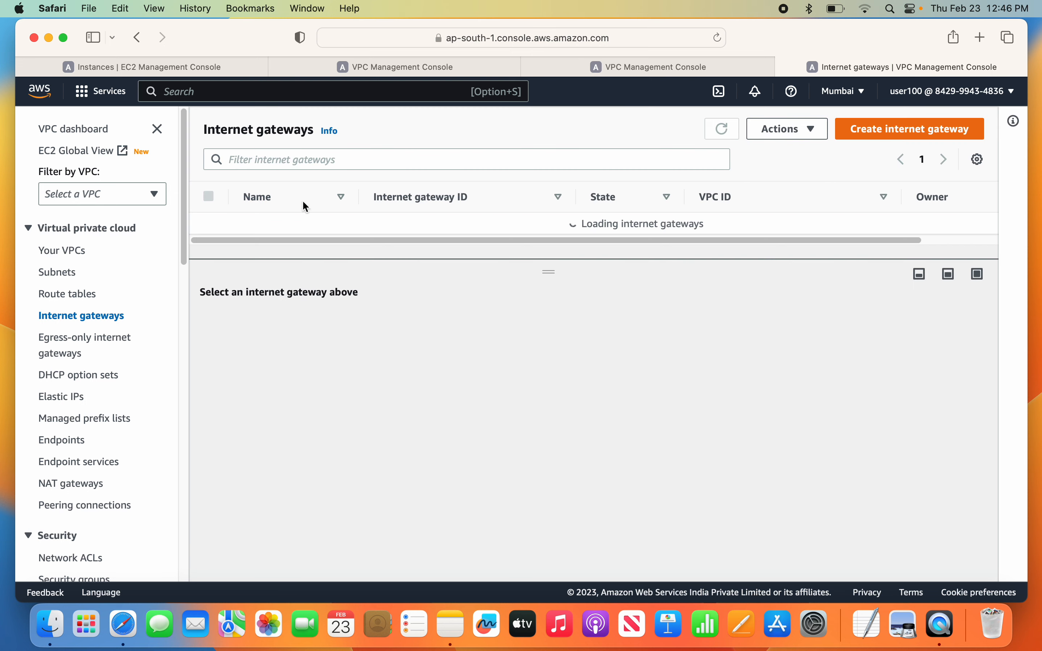
{"action": "left_click_drag", "start_coordinate": [557, 266], "coordinate": [551, 277]}
{"action": "left_click_drag", "start_coordinate": [644, 246], "coordinate": [618, 246]}
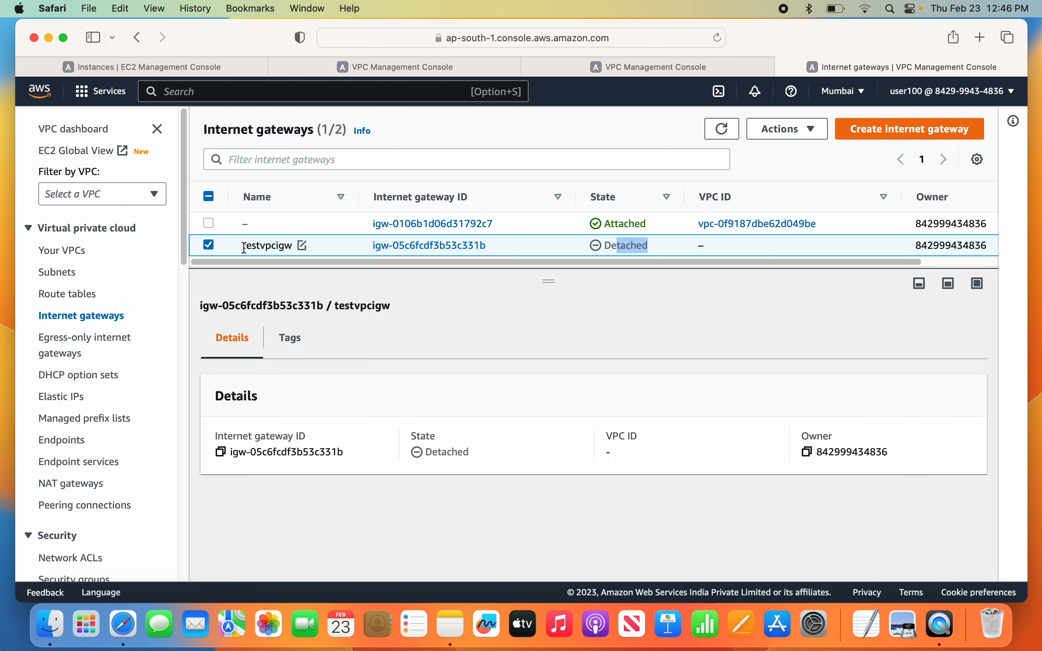
{"action": "left_click", "coordinate": [788, 129]}
{"action": "left_click", "coordinate": [782, 171]}
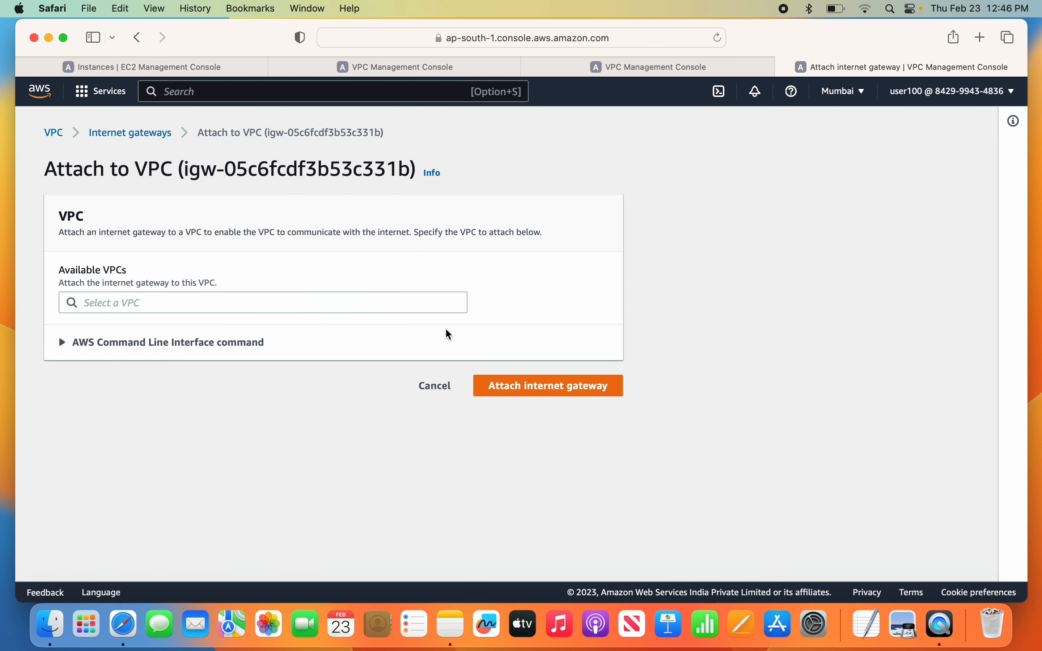
{"action": "left_click", "coordinate": [217, 305]}
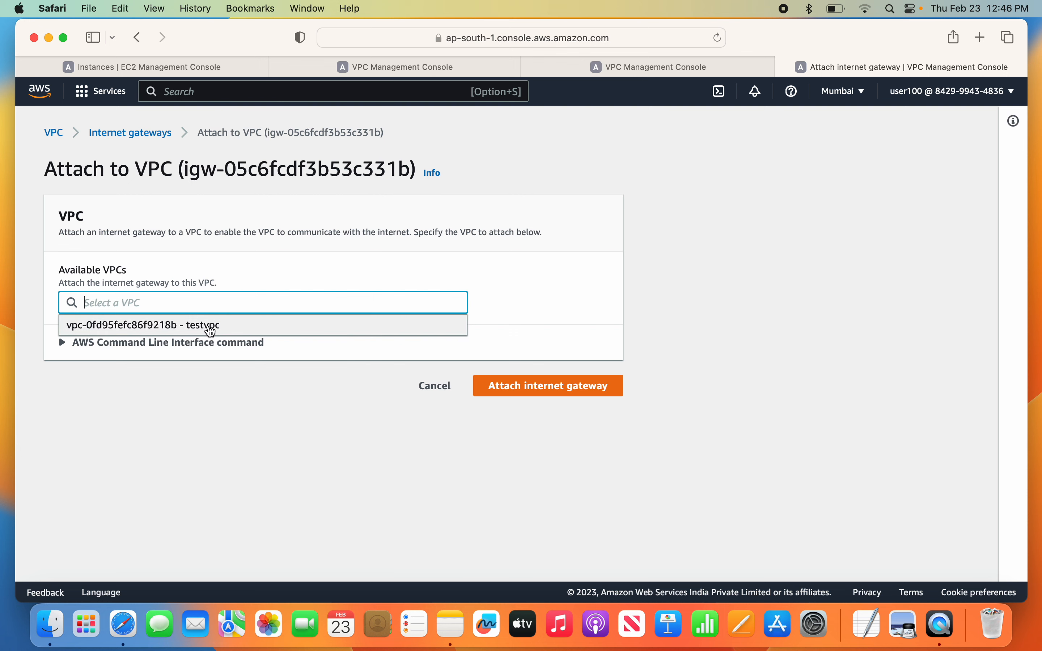
{"action": "left_click", "coordinate": [211, 326]}
{"action": "left_click", "coordinate": [476, 389]}
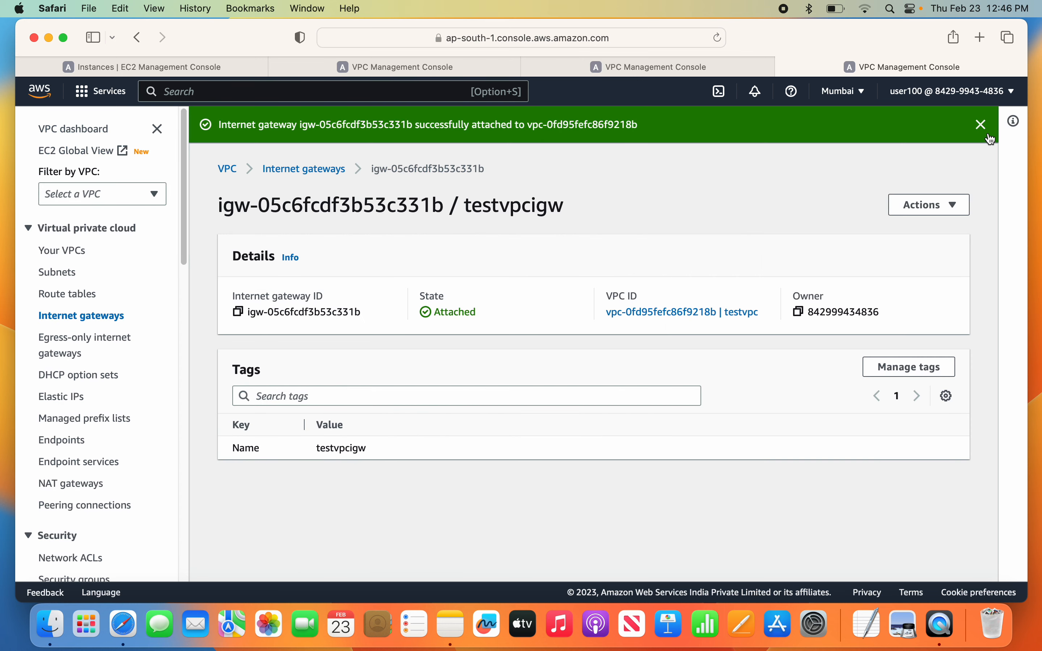
{"action": "left_click", "coordinate": [981, 125]}
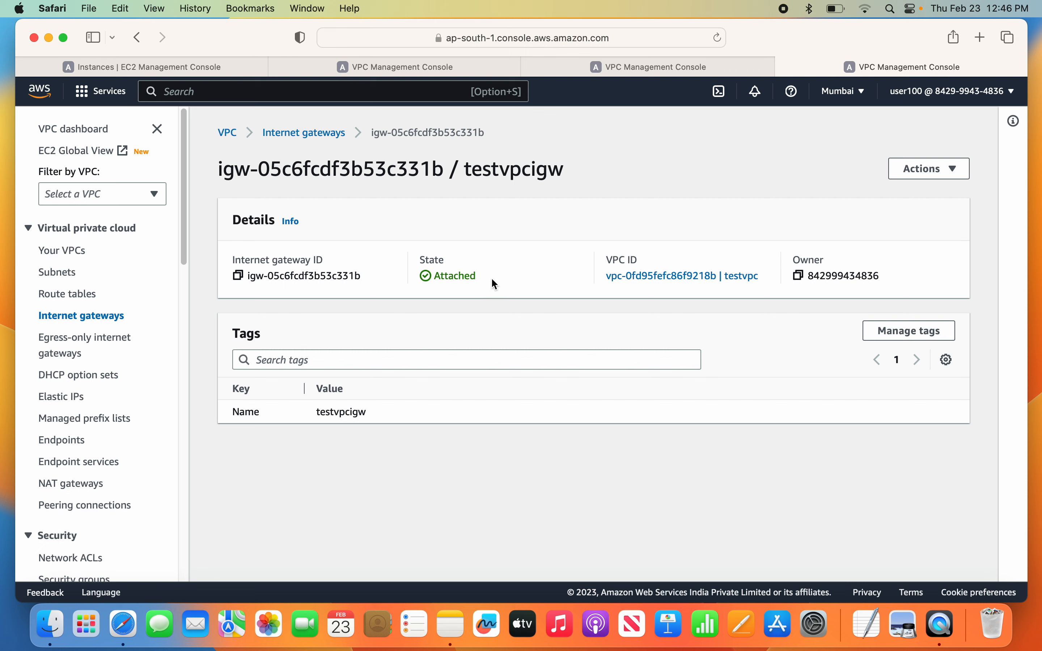
{"action": "left_click_drag", "start_coordinate": [491, 277], "coordinate": [432, 277]}
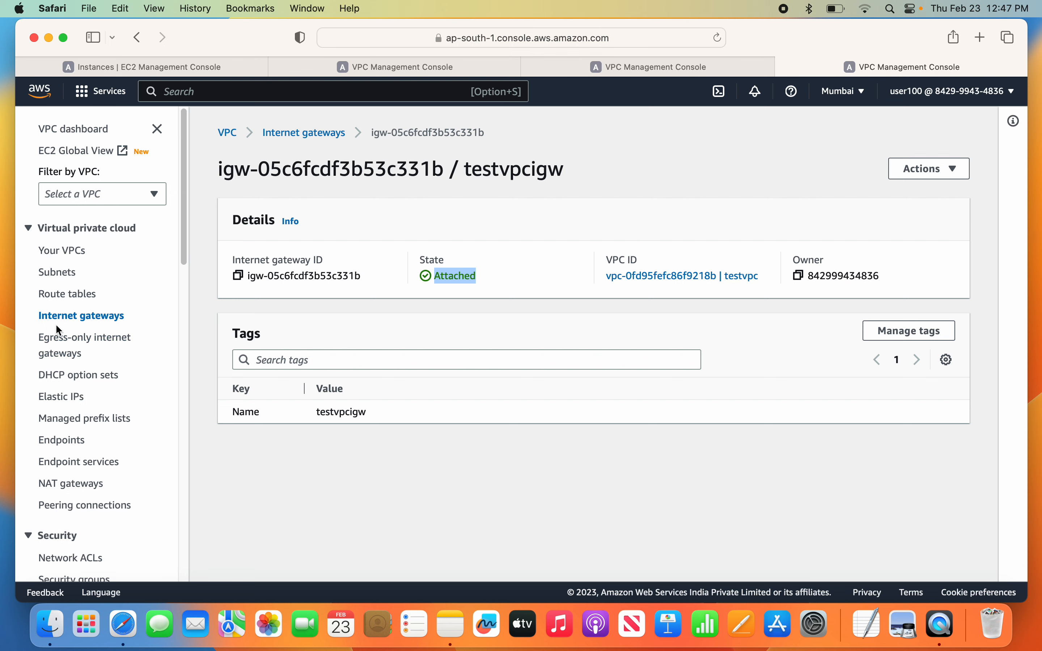
Step: Add a route to rtpuba with destination 0.0.0.0/0 targeting the internet gateway testvpcigw, and save the changes
{"action": "left_click", "coordinate": [663, 78]}
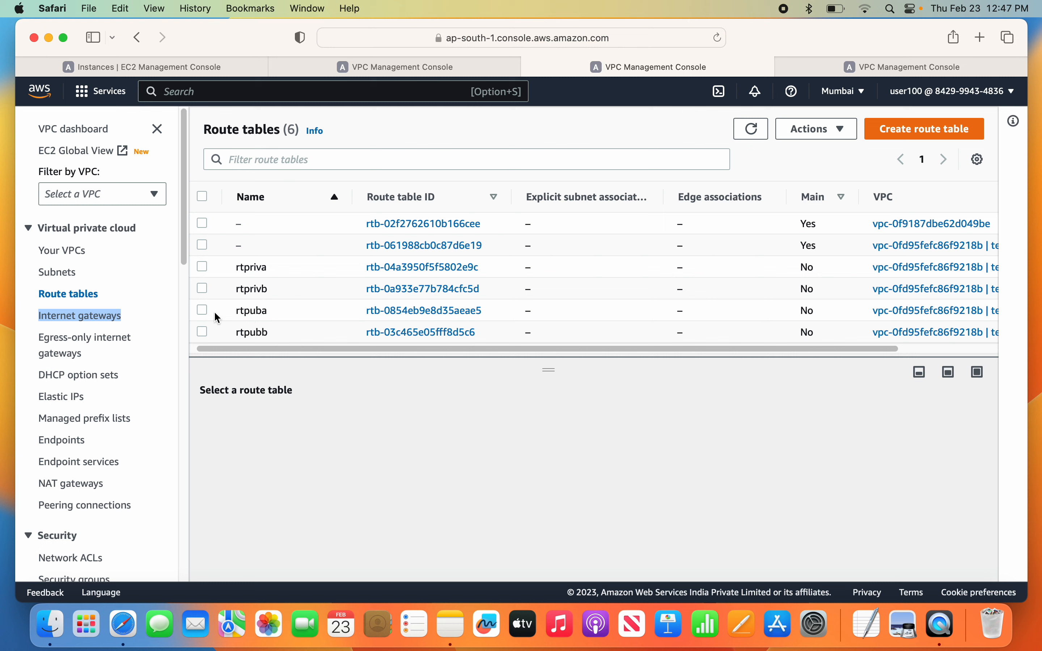
{"action": "left_click", "coordinate": [204, 312]}
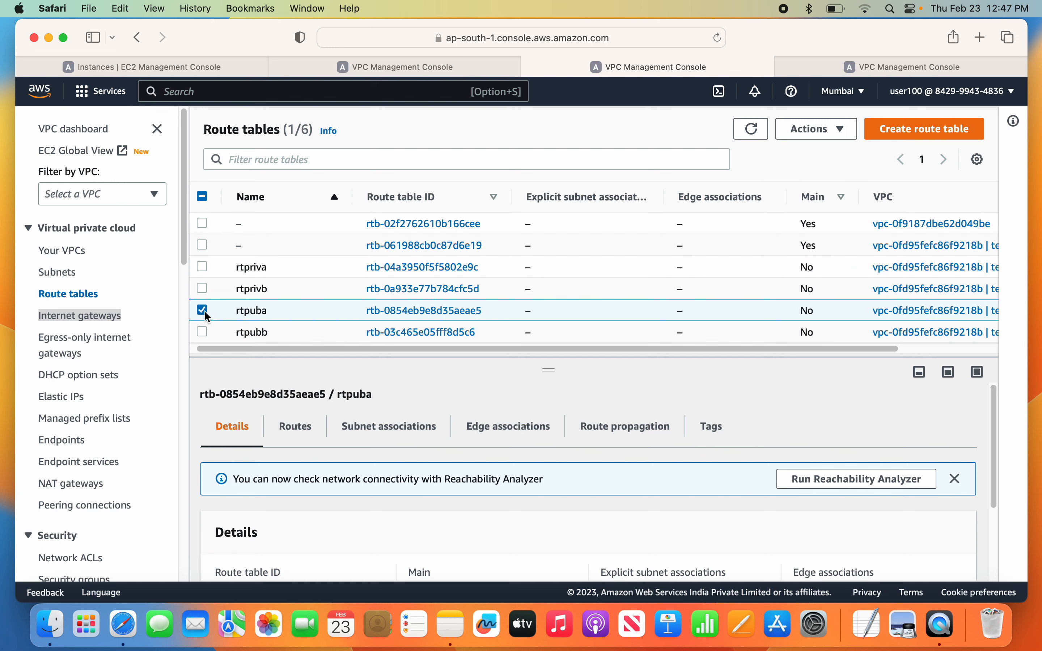
{"action": "left_click", "coordinate": [292, 431]}
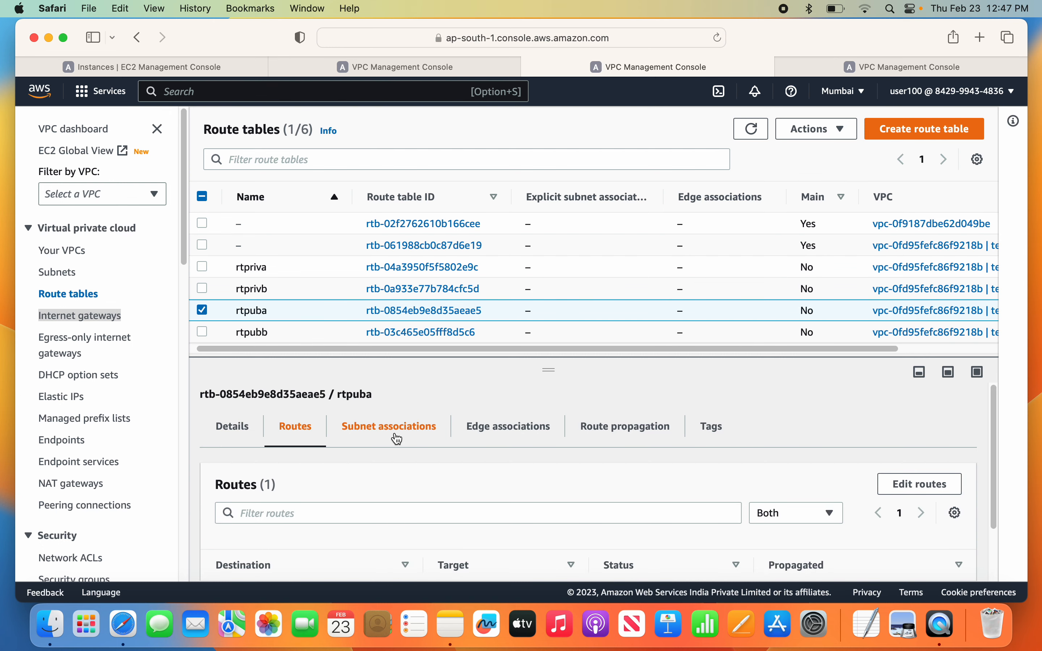
{"action": "left_click", "coordinate": [937, 486]}
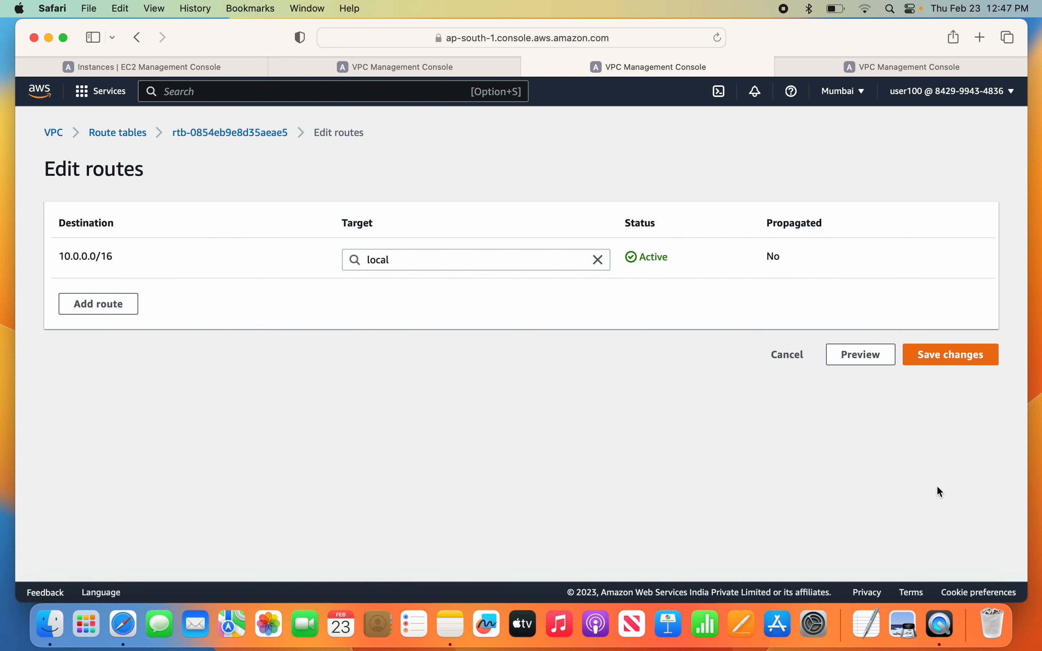
{"action": "left_click", "coordinate": [123, 308]}
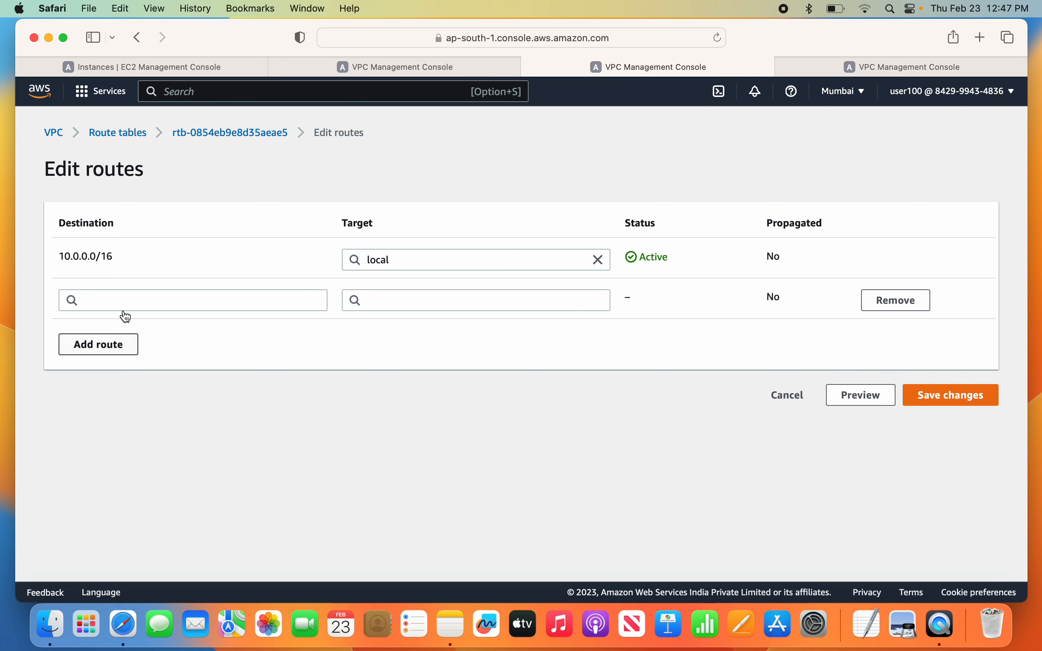
{"action": "left_click", "coordinate": [123, 303]}
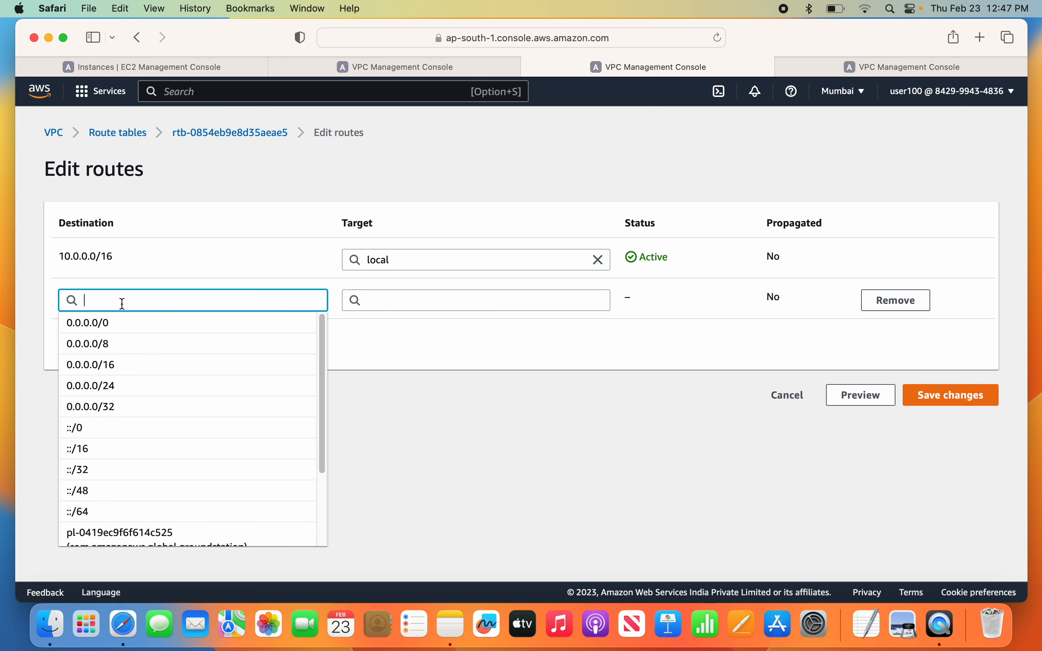
{"action": "left_click", "coordinate": [111, 326]}
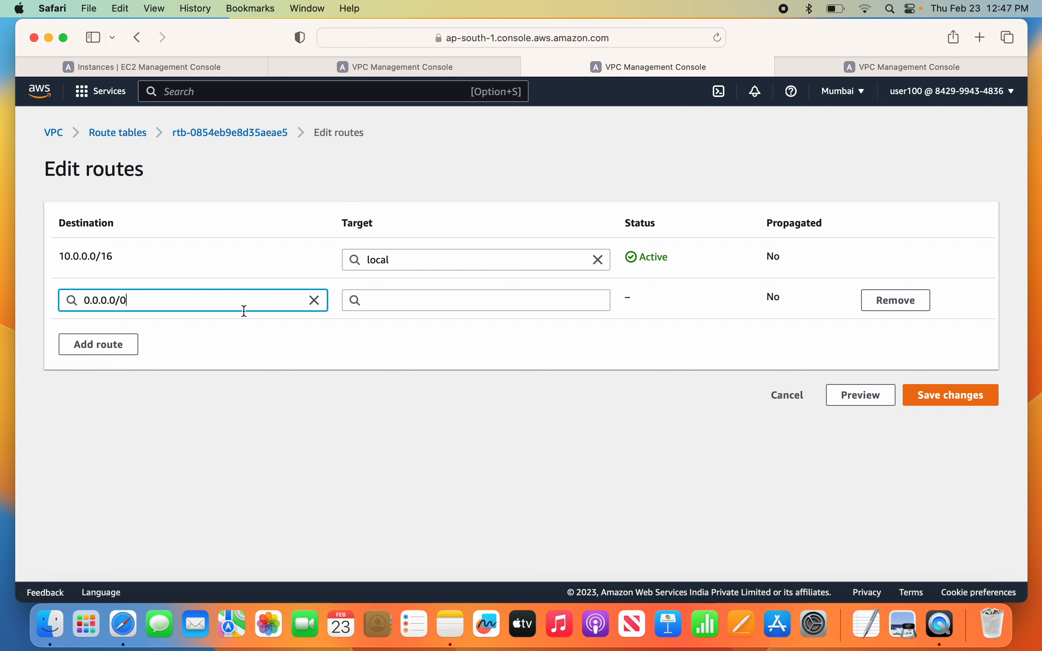
{"action": "left_click", "coordinate": [389, 304]}
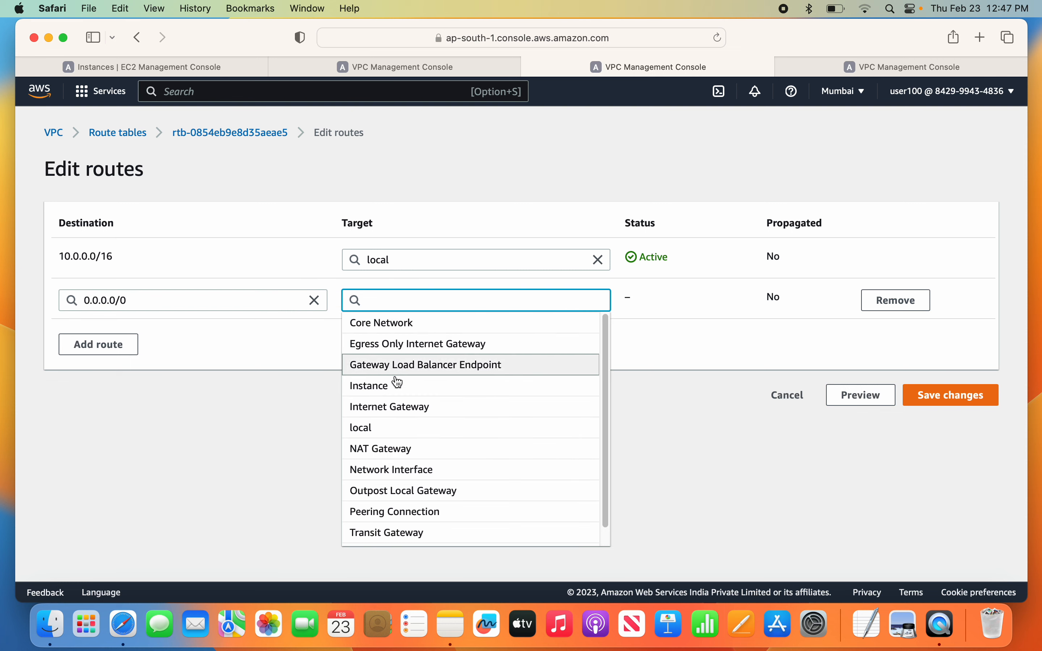
{"action": "left_click", "coordinate": [396, 410]}
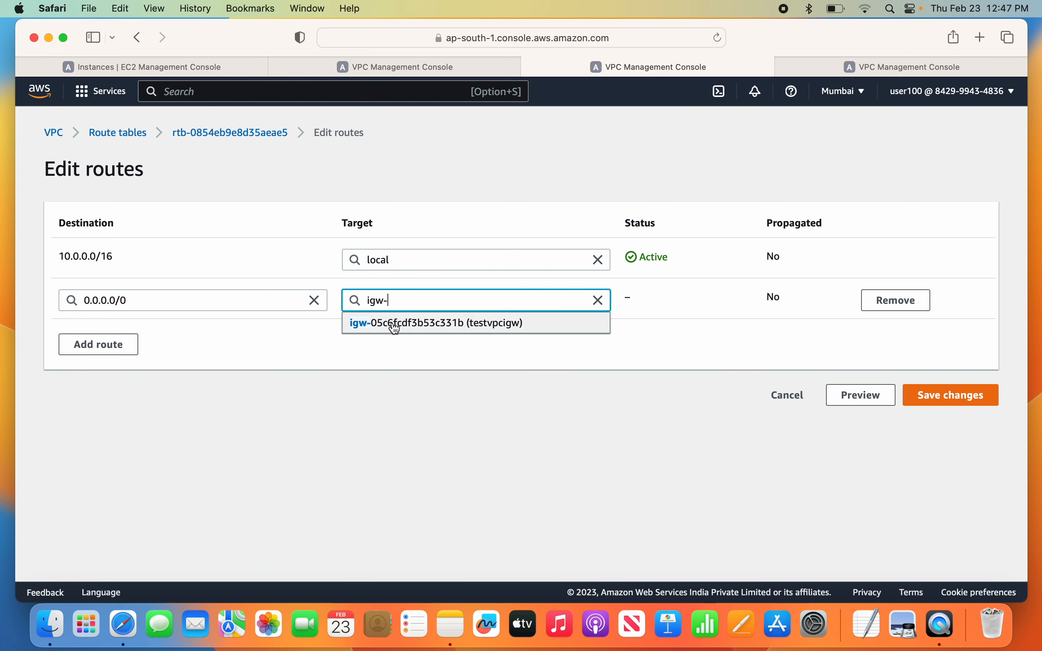
{"action": "left_click", "coordinate": [395, 329]}
{"action": "left_click", "coordinate": [930, 395]}
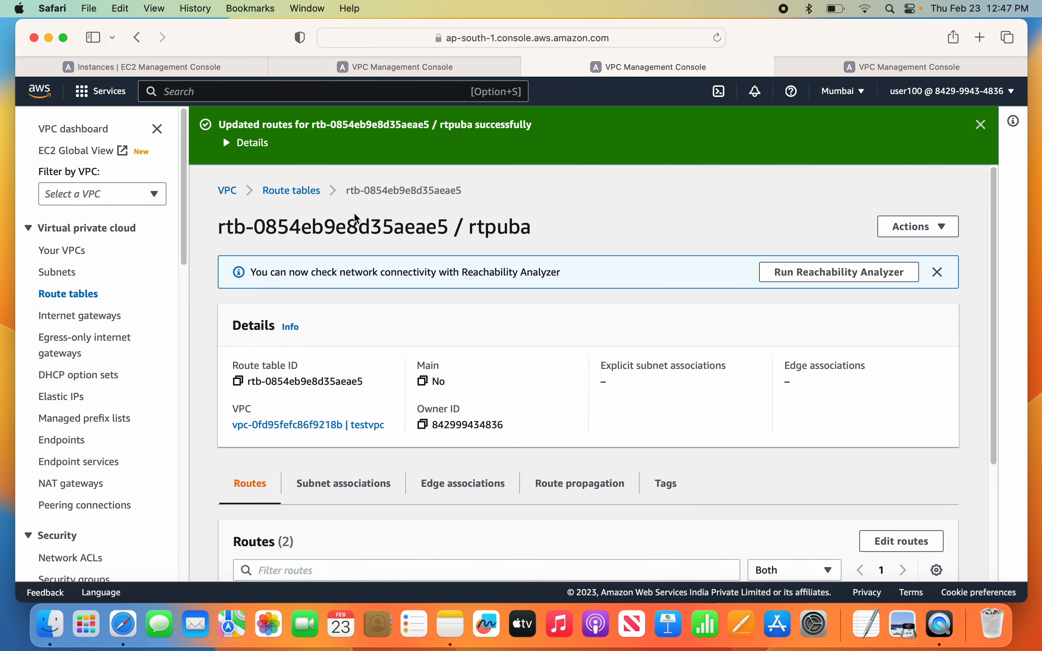
Step: Return to the route tables list, check the destination and target of the routes in rtpuba, and deselect it
{"action": "left_click", "coordinate": [292, 191]}
{"action": "left_click", "coordinate": [208, 310]}
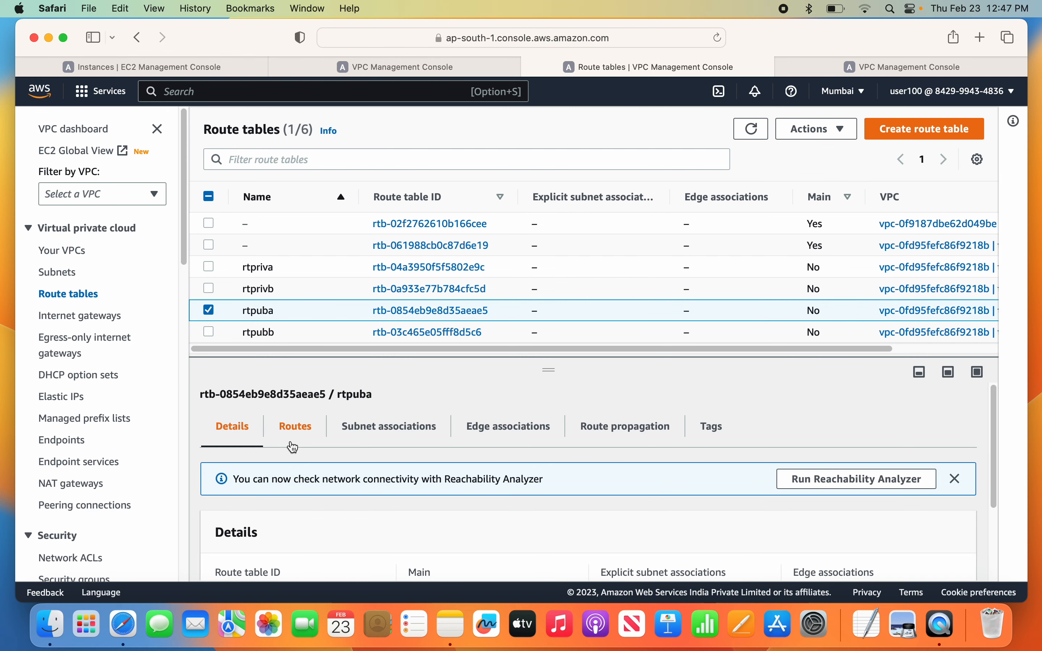
{"action": "left_click", "coordinate": [295, 427]}
{"action": "scroll", "coordinate": [530, 466], "scroll_direction": "down", "scroll_amount": 2}
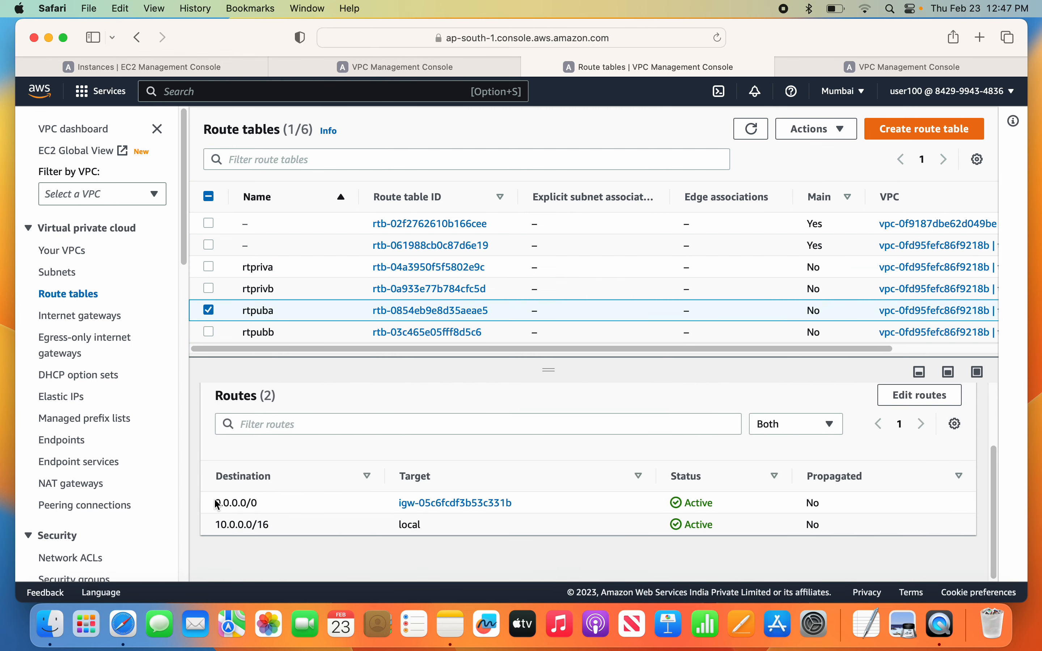
{"action": "left_click_drag", "start_coordinate": [211, 500], "coordinate": [265, 500]}
{"action": "left_click_drag", "start_coordinate": [391, 502], "coordinate": [523, 500]}
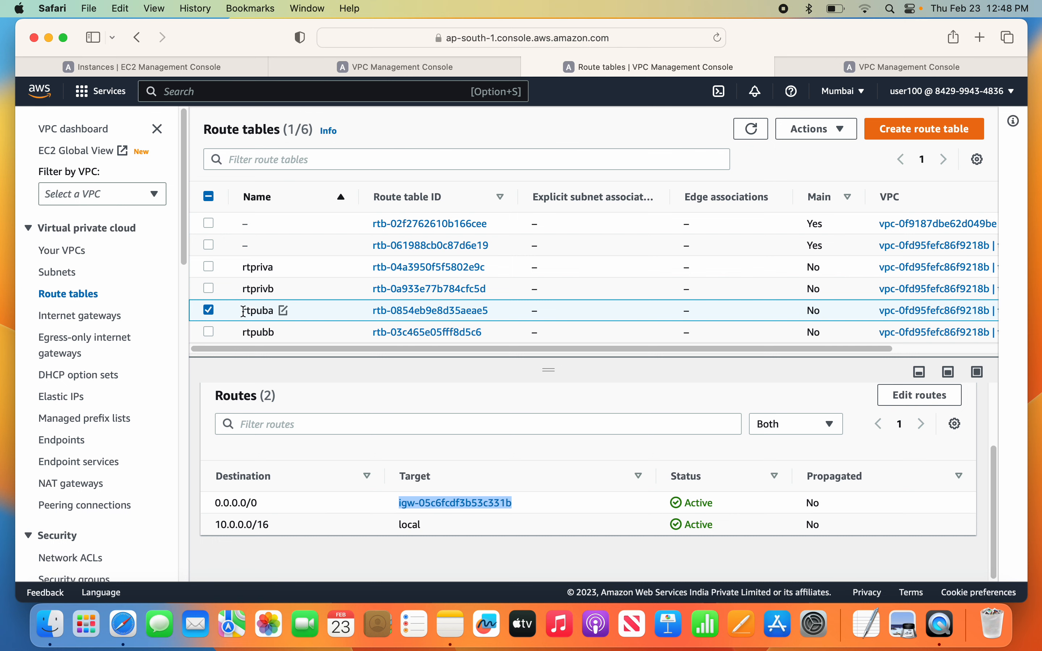
{"action": "left_click", "coordinate": [209, 311]}
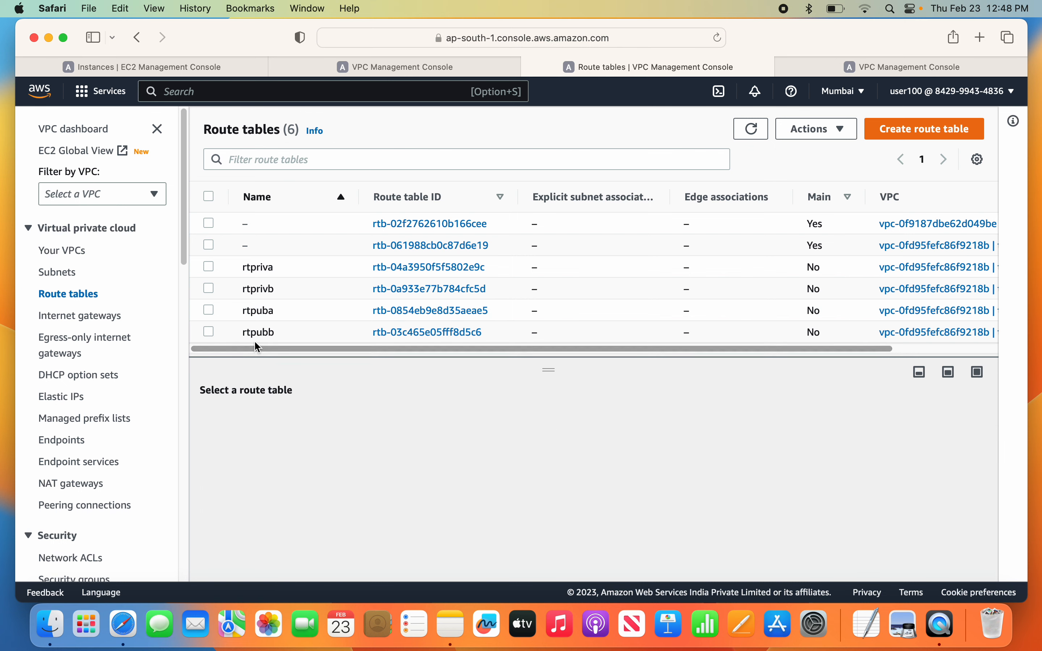
Step: Add a route to rtpubb with destination 0.0.0.0/0 targeting the internet gateway testvpcigw, and save the changes
{"action": "left_click", "coordinate": [210, 332]}
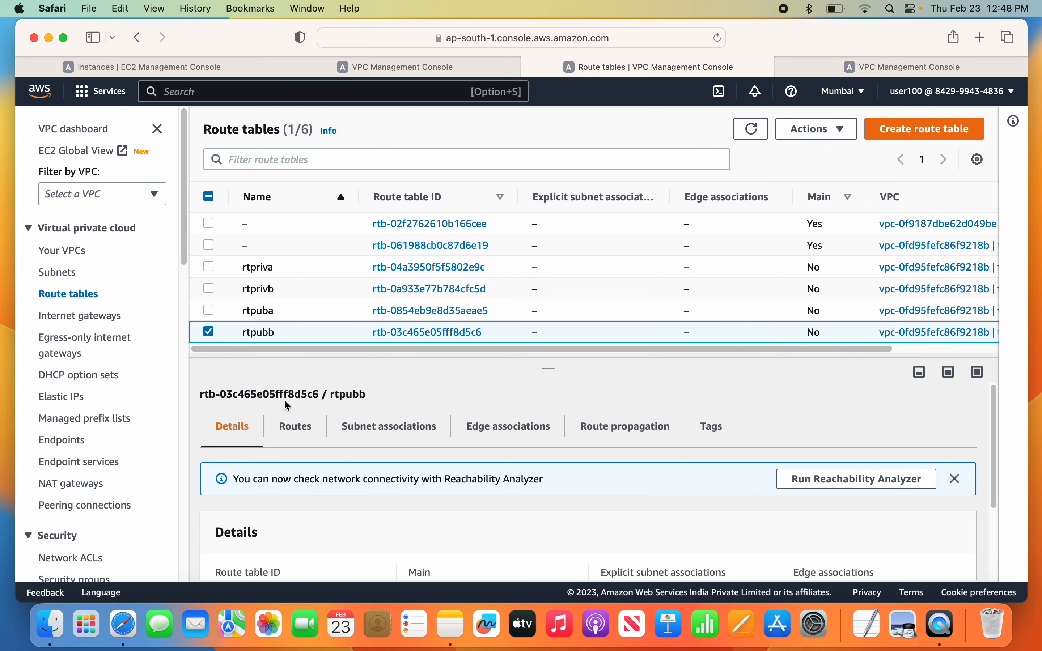
{"action": "left_click", "coordinate": [294, 428]}
{"action": "left_click", "coordinate": [900, 483]}
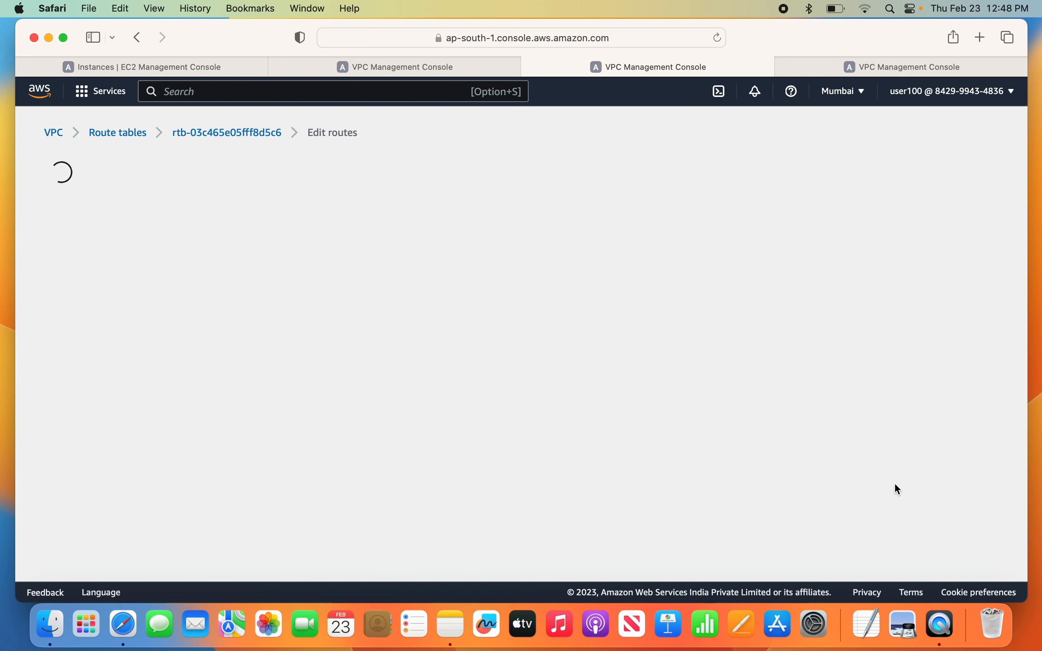
{"action": "left_click", "coordinate": [95, 310]}
{"action": "left_click", "coordinate": [103, 303]}
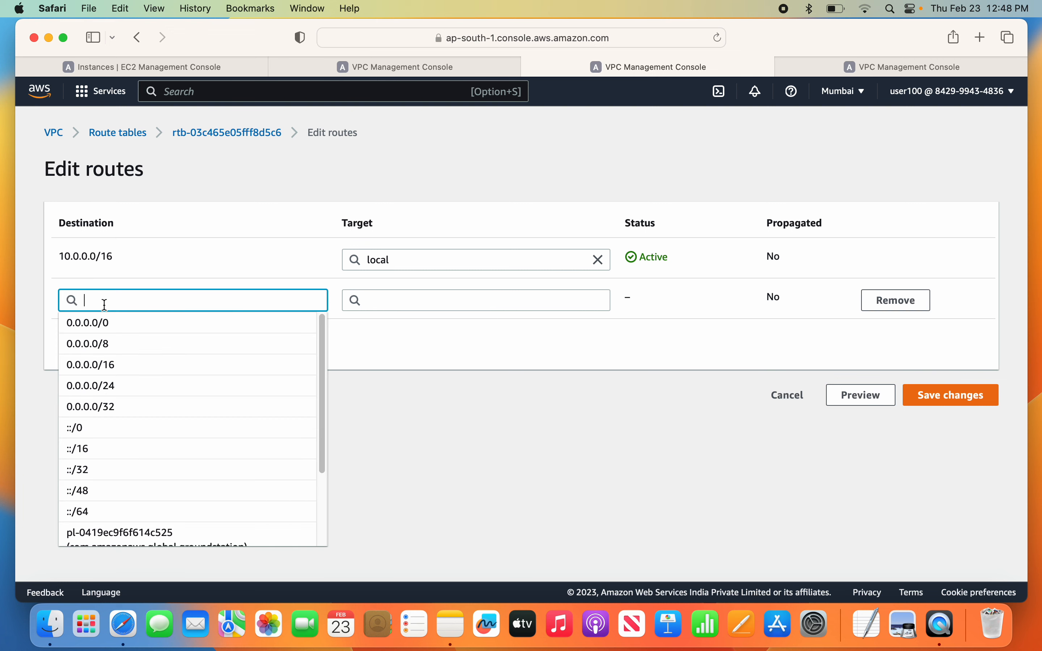
{"action": "left_click", "coordinate": [103, 323]}
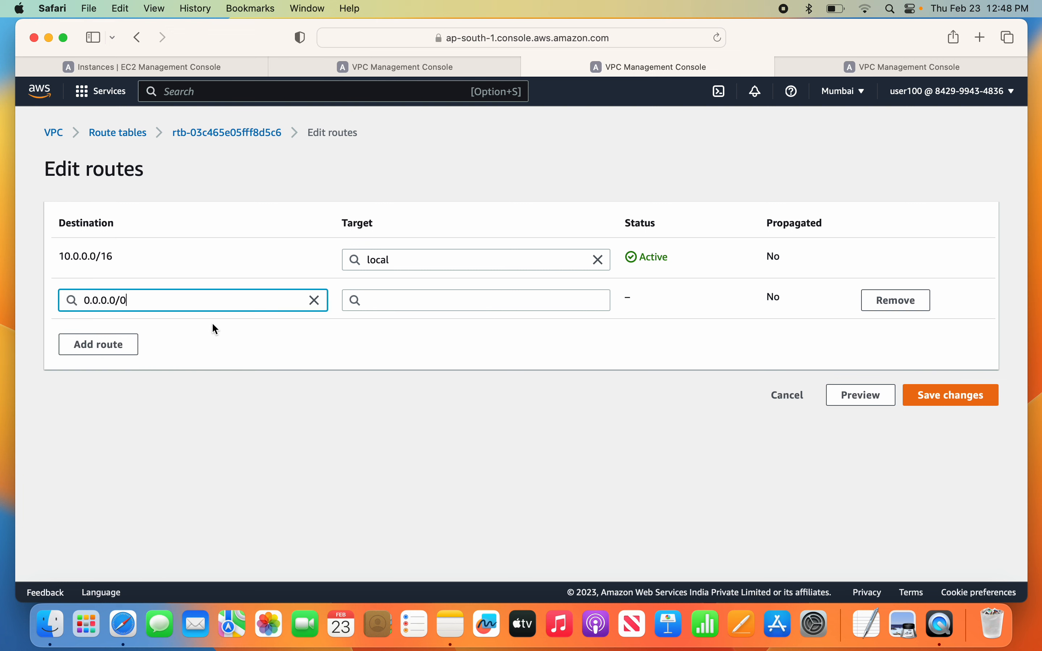
{"action": "left_click", "coordinate": [403, 298]}
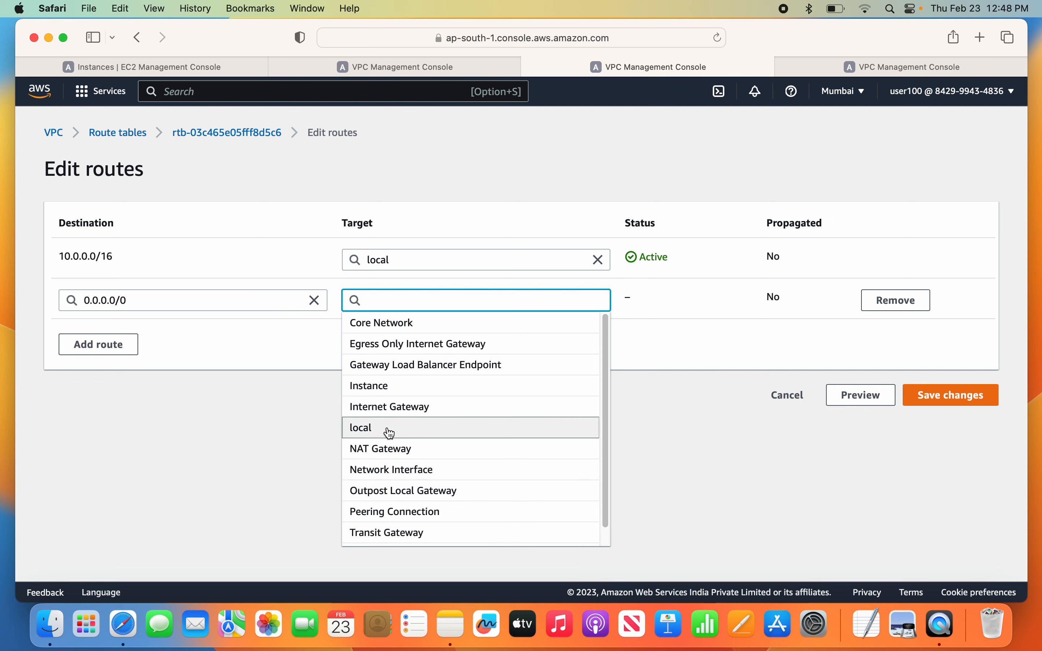
{"action": "left_click", "coordinate": [389, 413]}
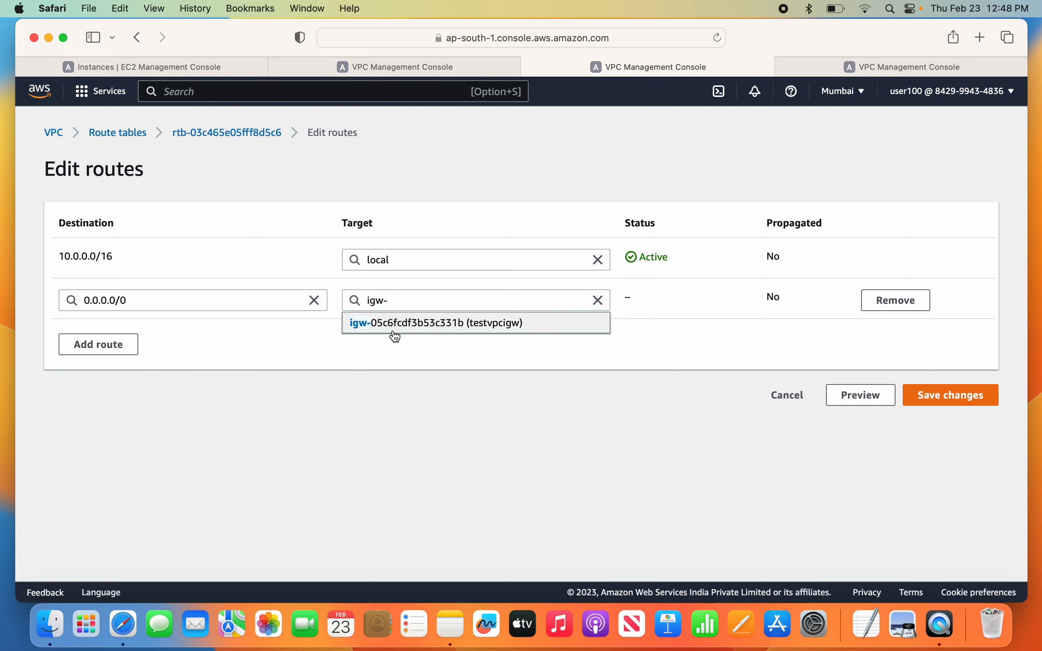
{"action": "left_click", "coordinate": [391, 331]}
{"action": "left_click", "coordinate": [935, 401]}
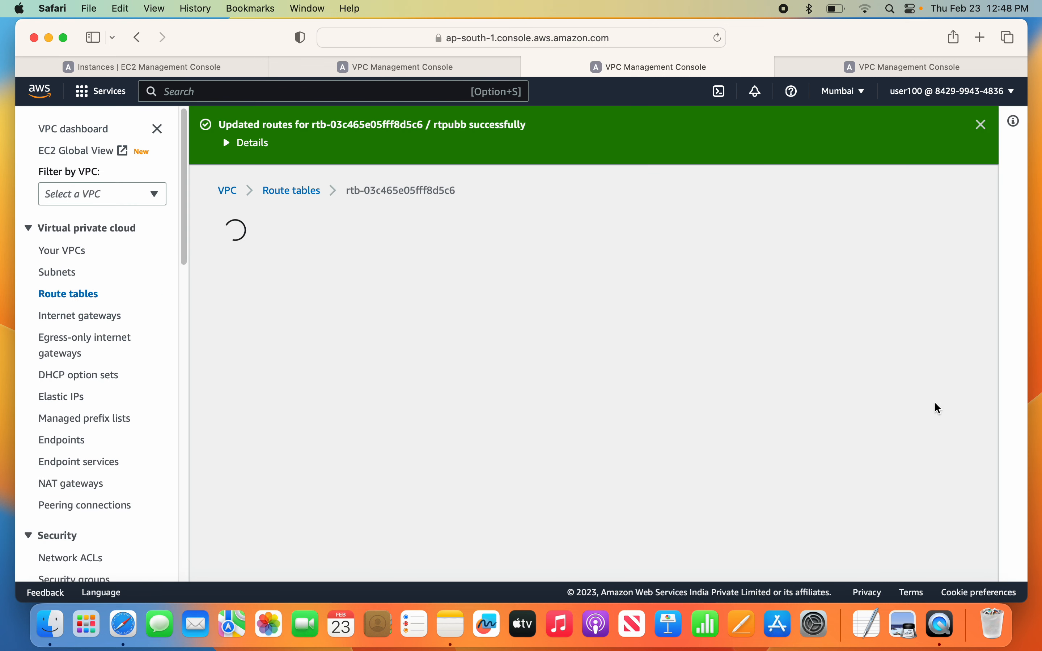
Step: Return to the route tables list, check the routes in rtpubb, and deselect it
{"action": "left_click", "coordinate": [304, 192]}
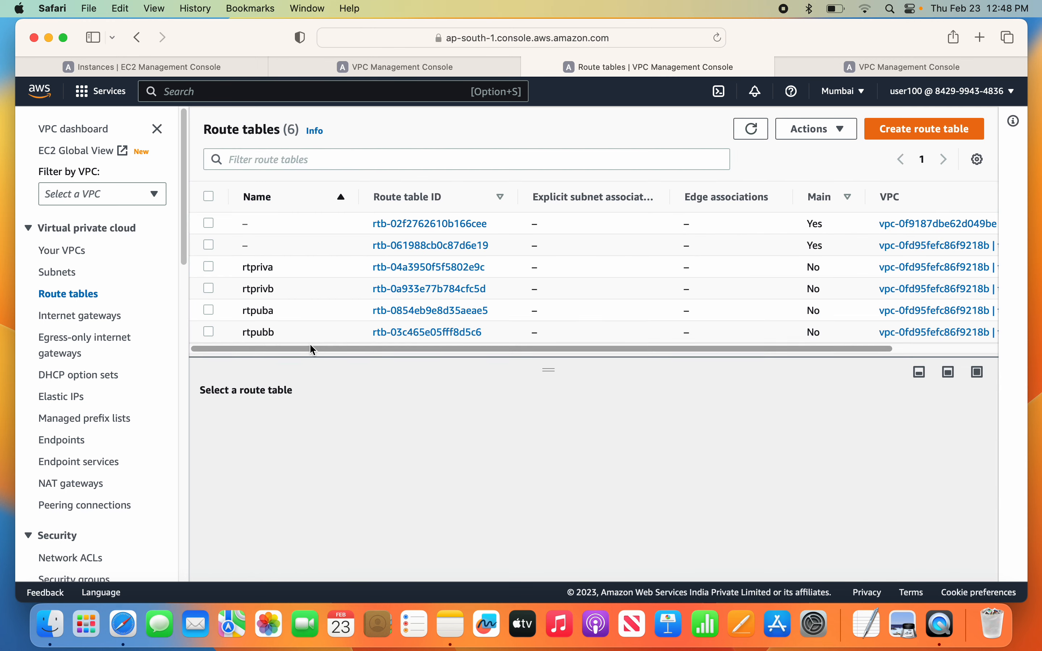
{"action": "left_click", "coordinate": [209, 332]}
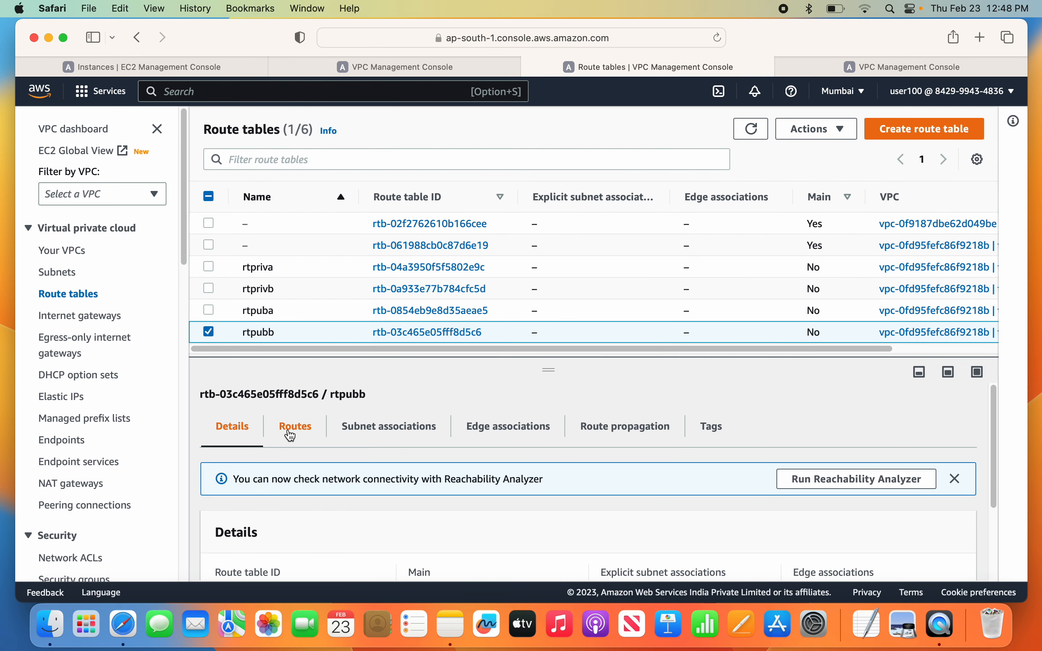
{"action": "left_click", "coordinate": [295, 426]}
{"action": "scroll", "coordinate": [468, 541], "scroll_direction": "down", "scroll_amount": 1}
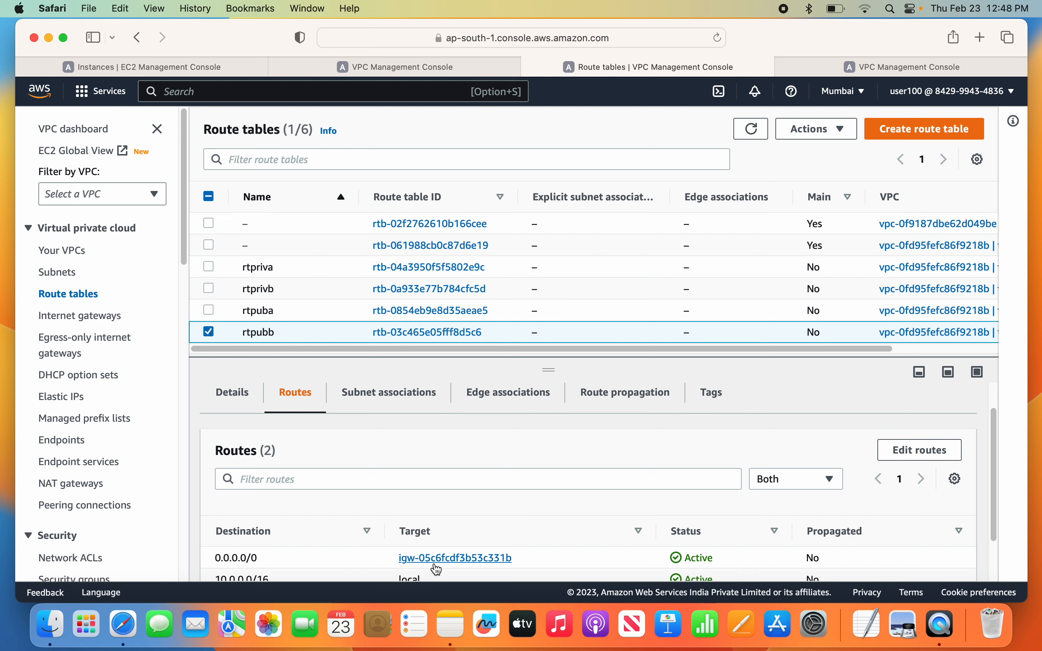
{"action": "scroll", "coordinate": [405, 556], "scroll_direction": "down", "scroll_amount": 2}
{"action": "left_click", "coordinate": [209, 332]}
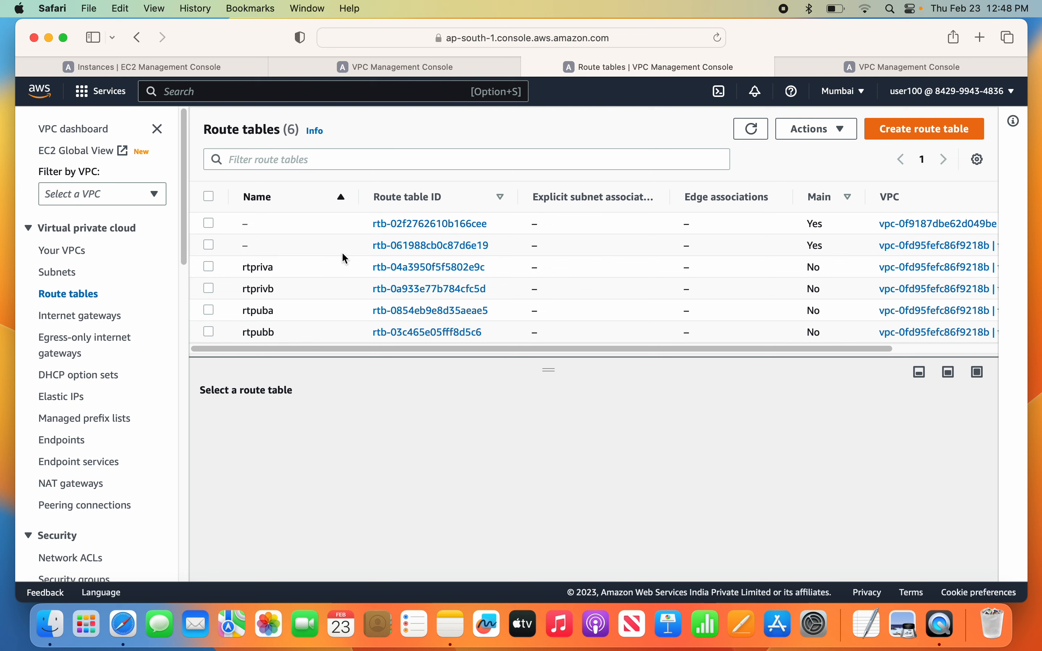
Step: Sort the subnets list by name and show the route table of subnet puba, dismissing the Reachability Analyzer notice
{"action": "left_click", "coordinate": [75, 272]}
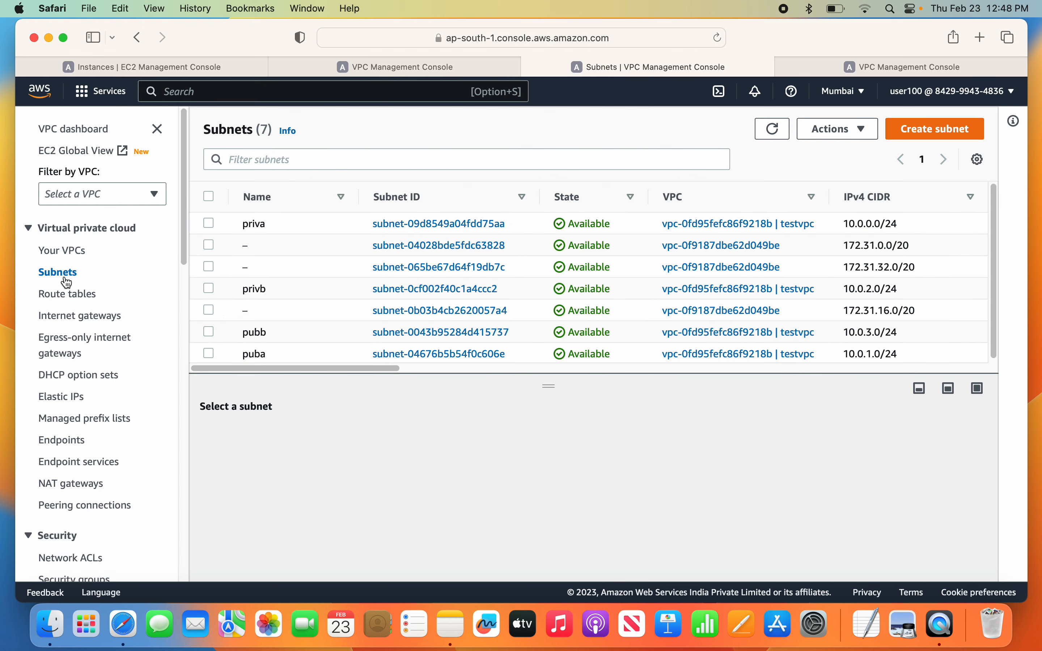
{"action": "left_click", "coordinate": [280, 211]}
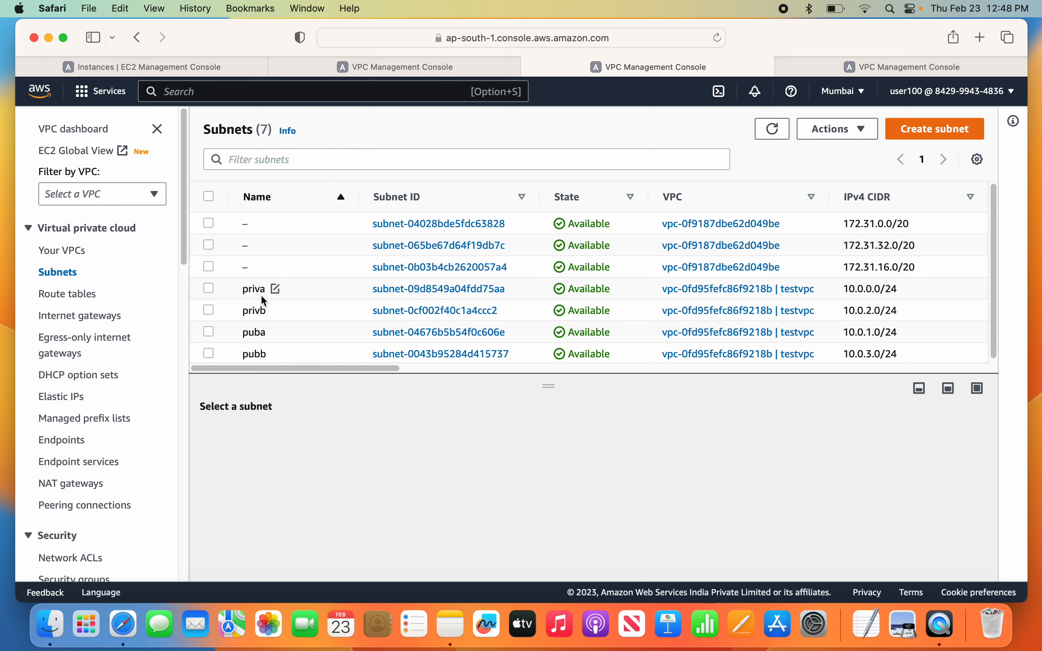
{"action": "left_click", "coordinate": [209, 332]}
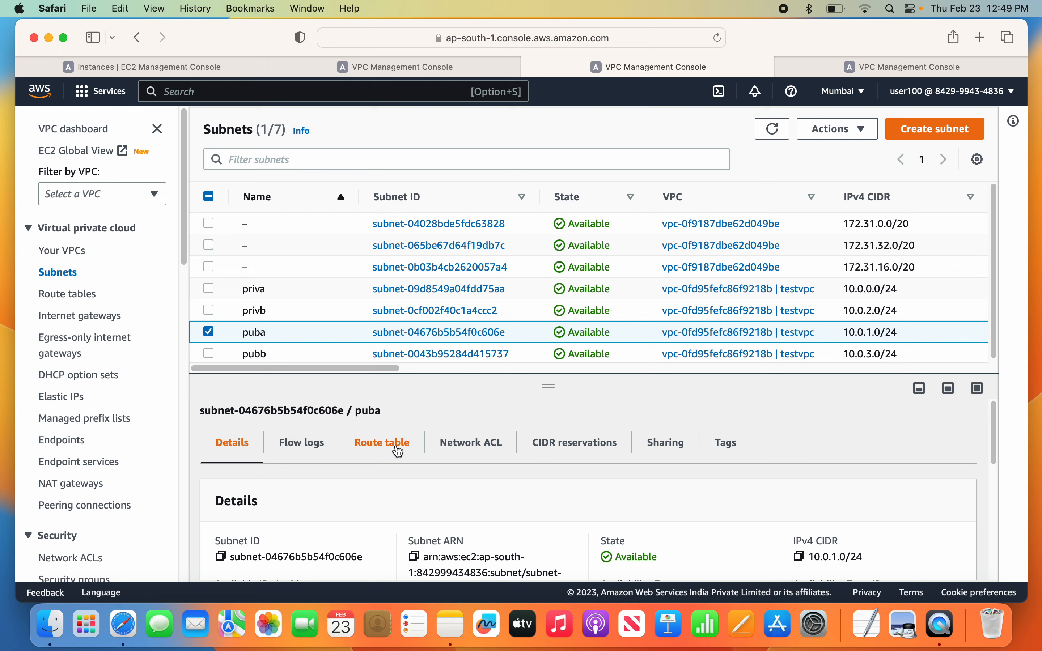
{"action": "scroll", "coordinate": [552, 468], "scroll_direction": "down", "scroll_amount": 1}
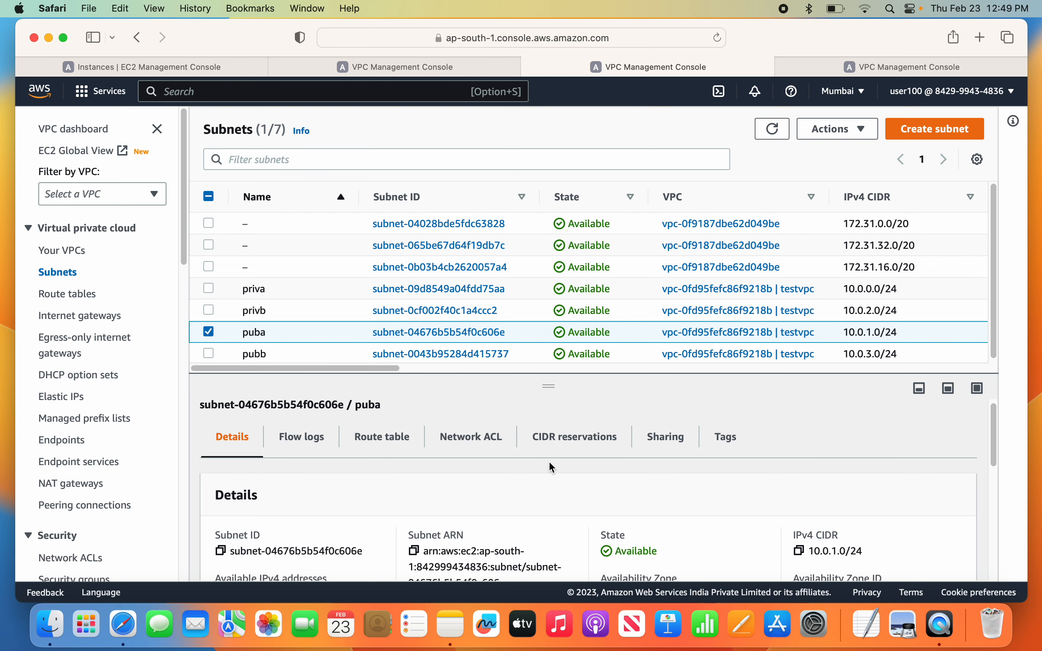
{"action": "left_click", "coordinate": [396, 436]}
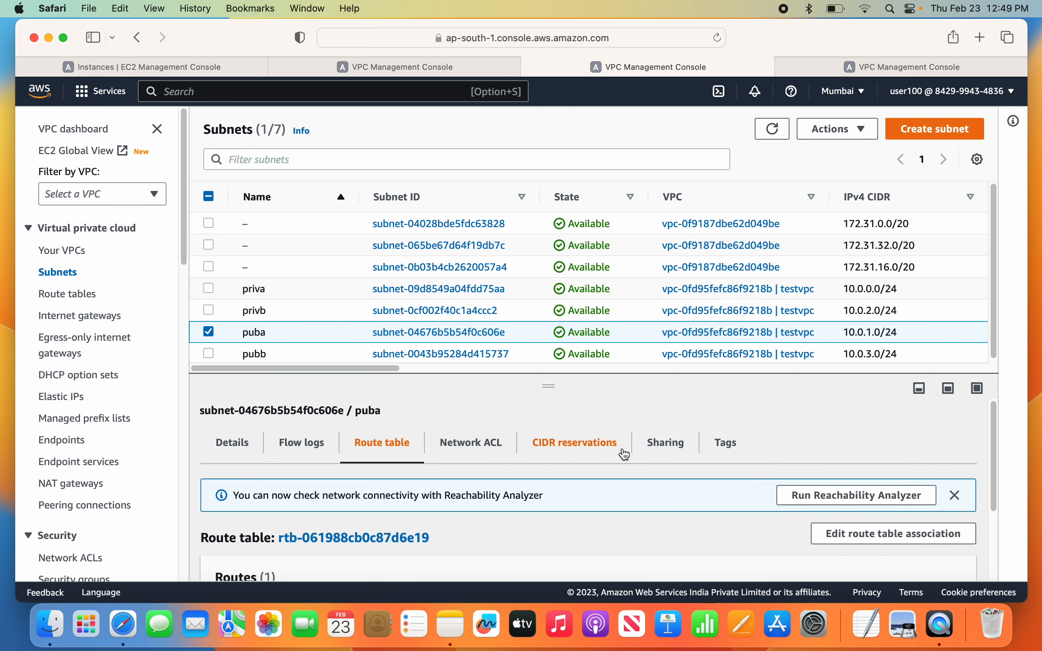
{"action": "left_click", "coordinate": [955, 496]}
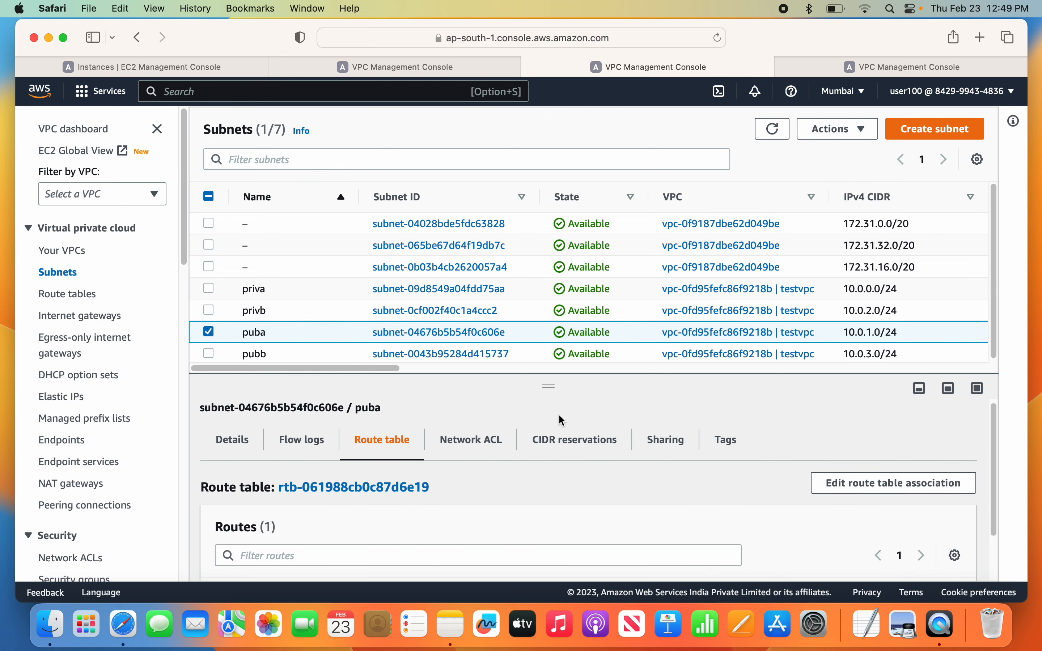
Step: Examine the routes in puba's route table, open its route table association for editing, and cancel without saving
{"action": "scroll", "coordinate": [560, 440], "scroll_direction": "down", "scroll_amount": 2}
{"action": "scroll", "coordinate": [560, 439], "scroll_direction": "up", "scroll_amount": 2}
{"action": "scroll", "coordinate": [560, 441], "scroll_direction": "down", "scroll_amount": 1}
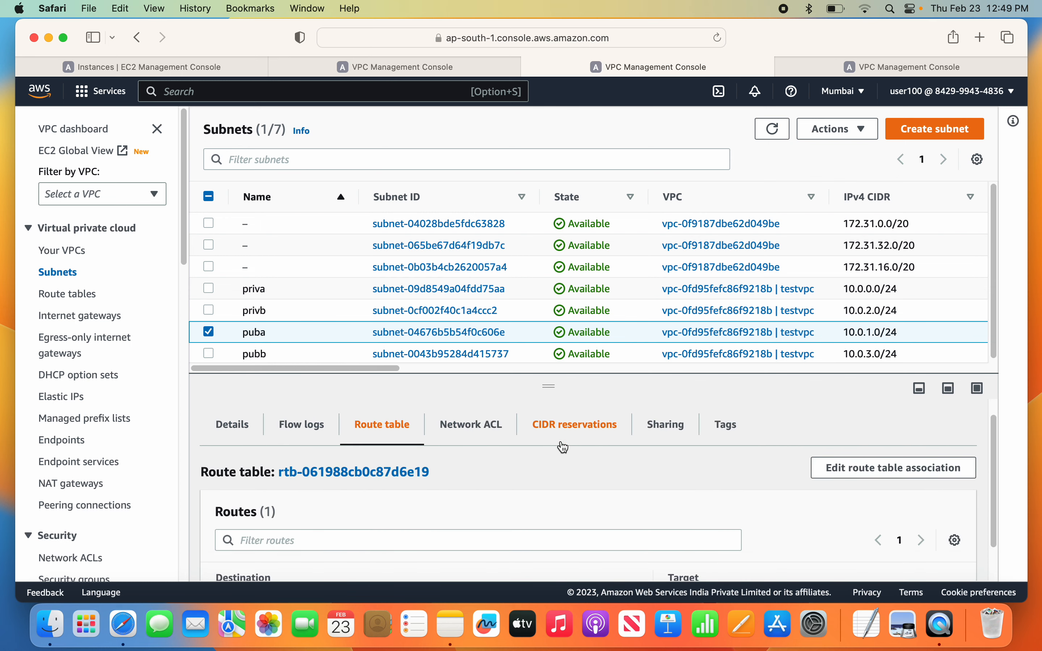
{"action": "scroll", "coordinate": [564, 448], "scroll_direction": "down", "scroll_amount": 1}
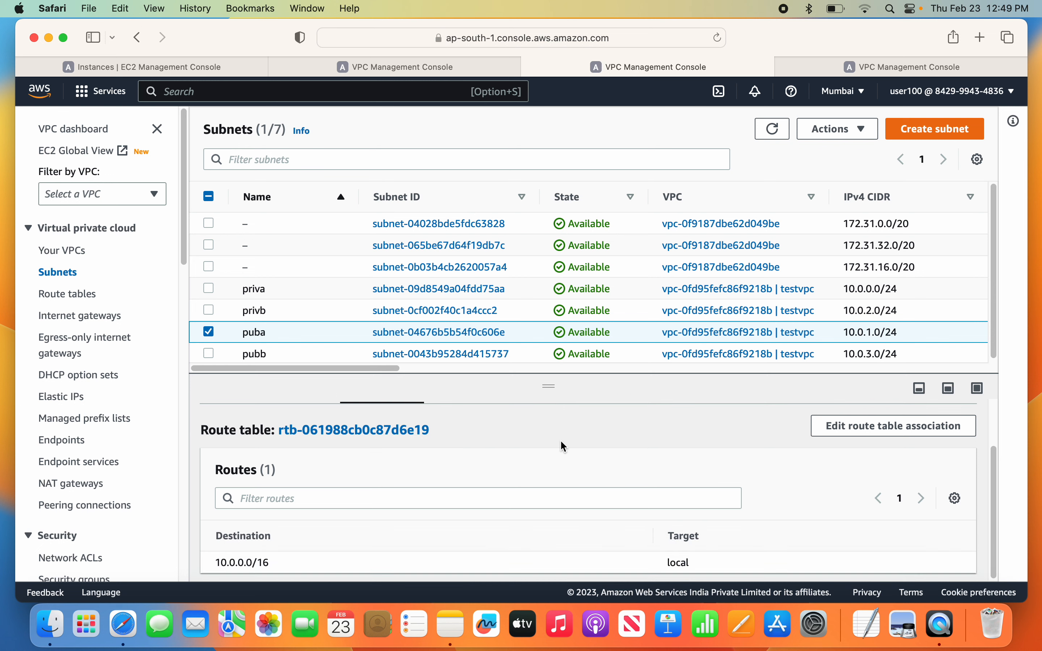
{"action": "scroll", "coordinate": [560, 439], "scroll_direction": "up", "scroll_amount": 2}
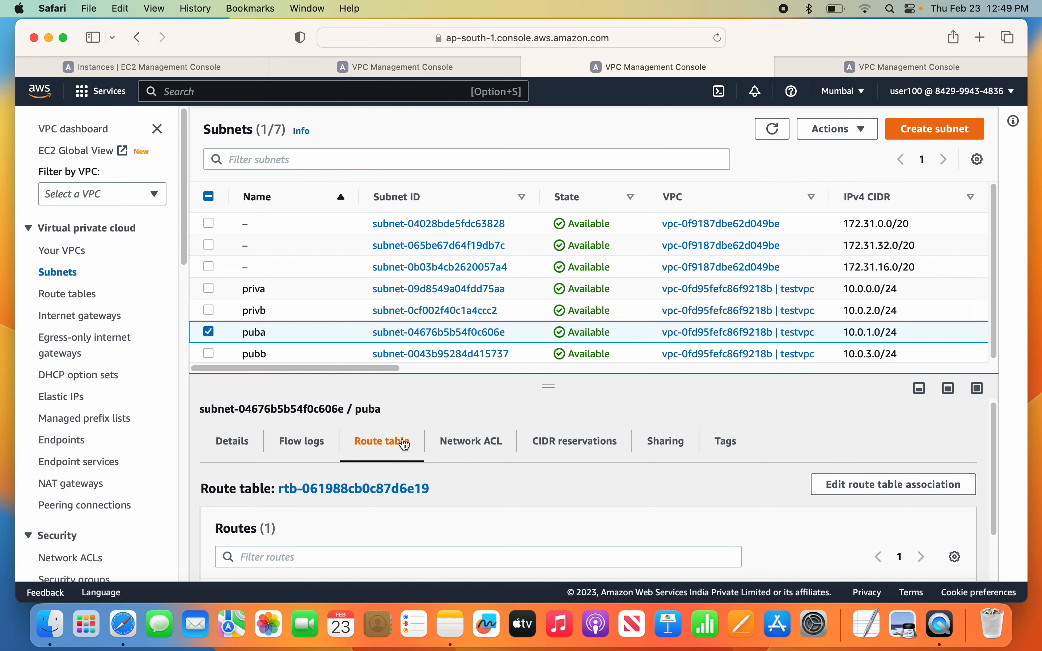
{"action": "left_click", "coordinate": [855, 483]}
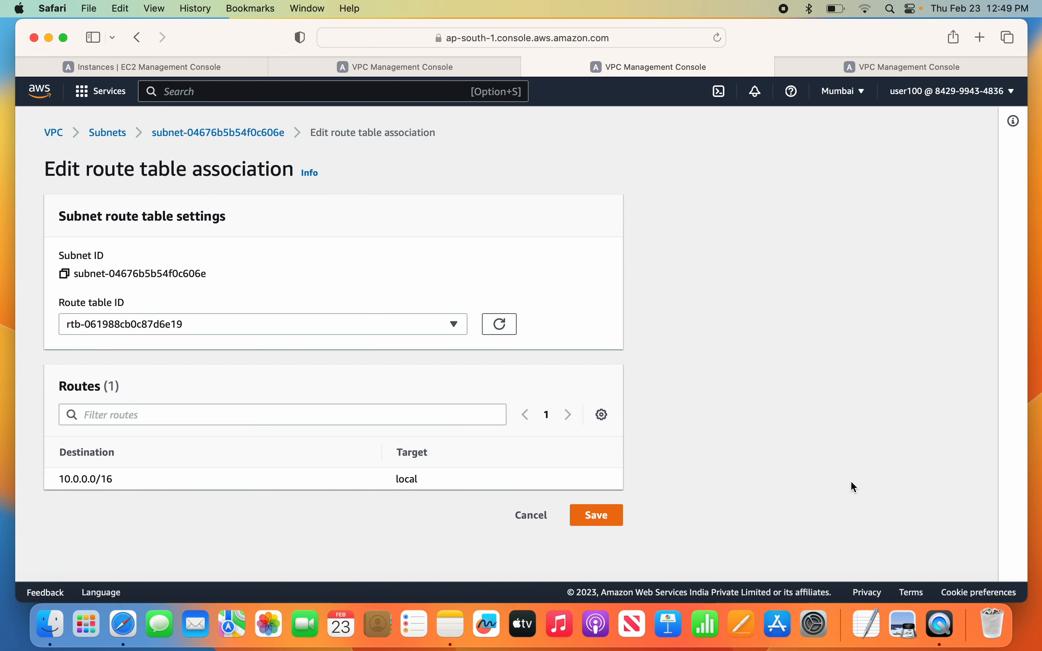
{"action": "left_click", "coordinate": [534, 516]}
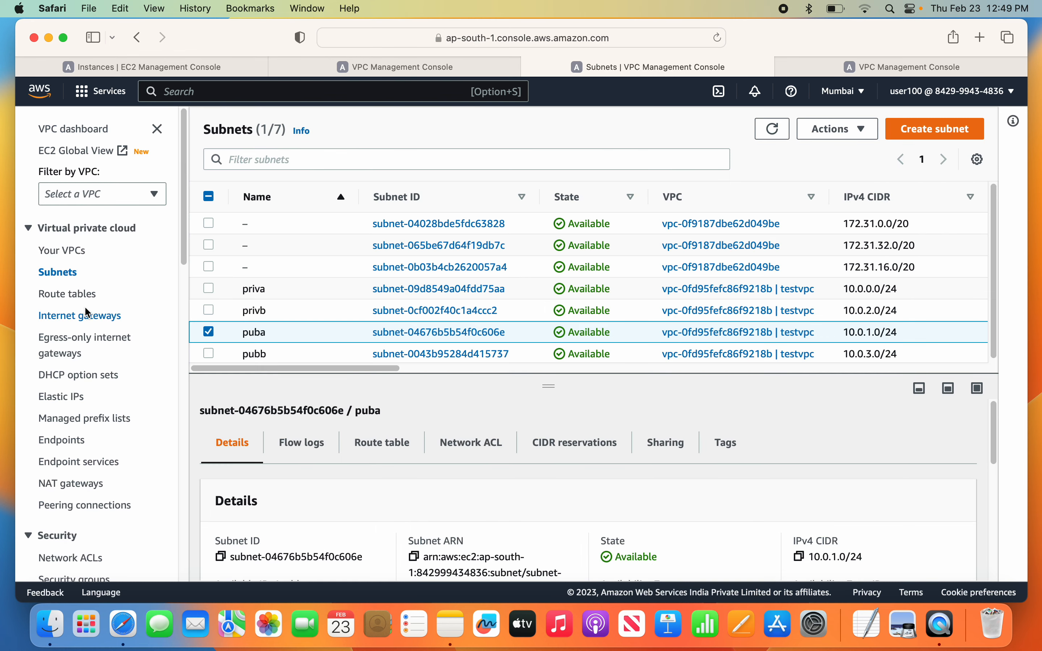
Step: Go to the route tables list and sort it by name in ascending order
{"action": "left_click", "coordinate": [80, 301]}
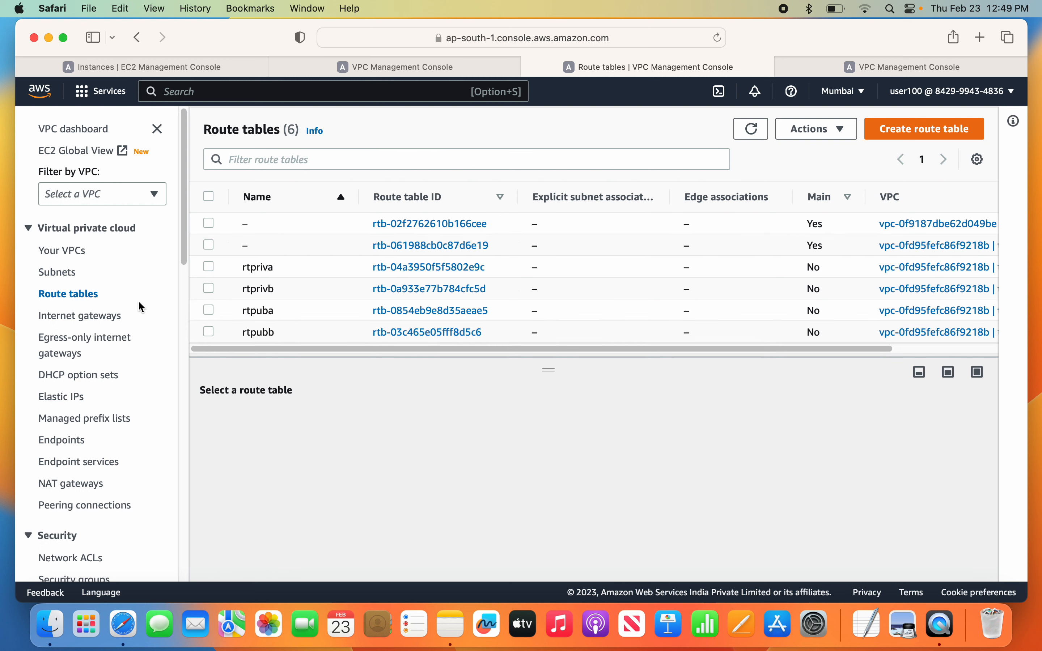
{"action": "left_click", "coordinate": [294, 197]}
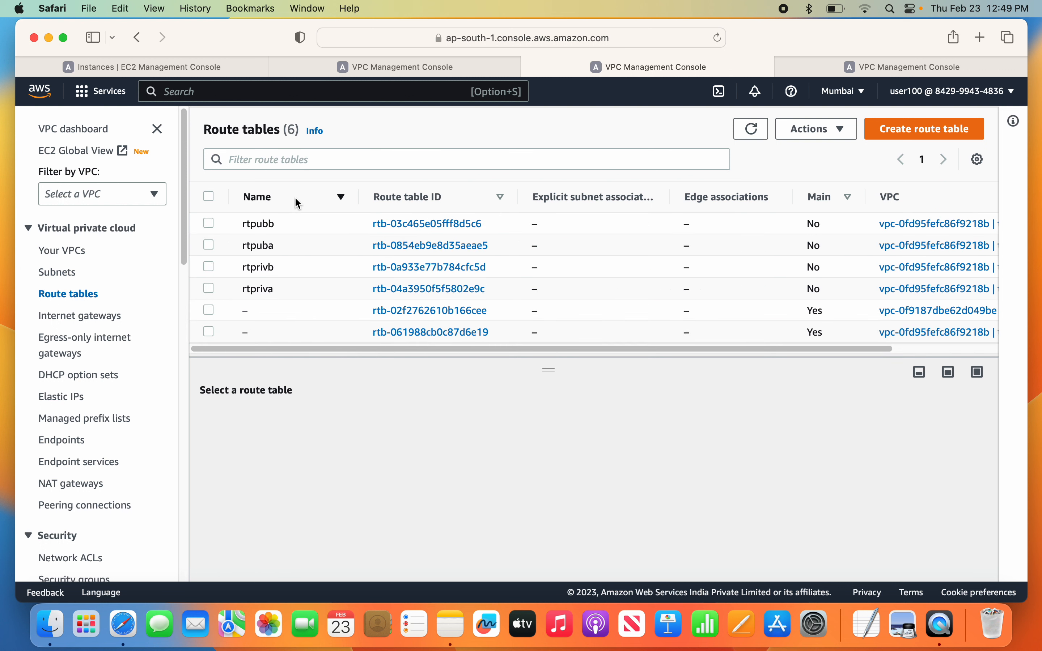
{"action": "left_click", "coordinate": [295, 197]}
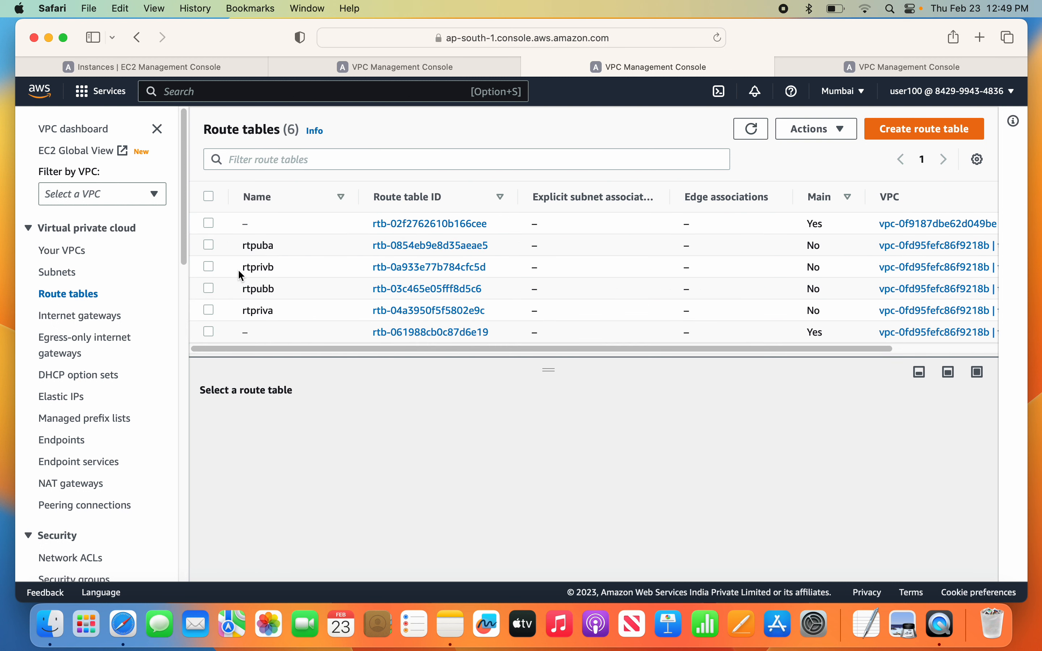
{"action": "left_click", "coordinate": [309, 203]}
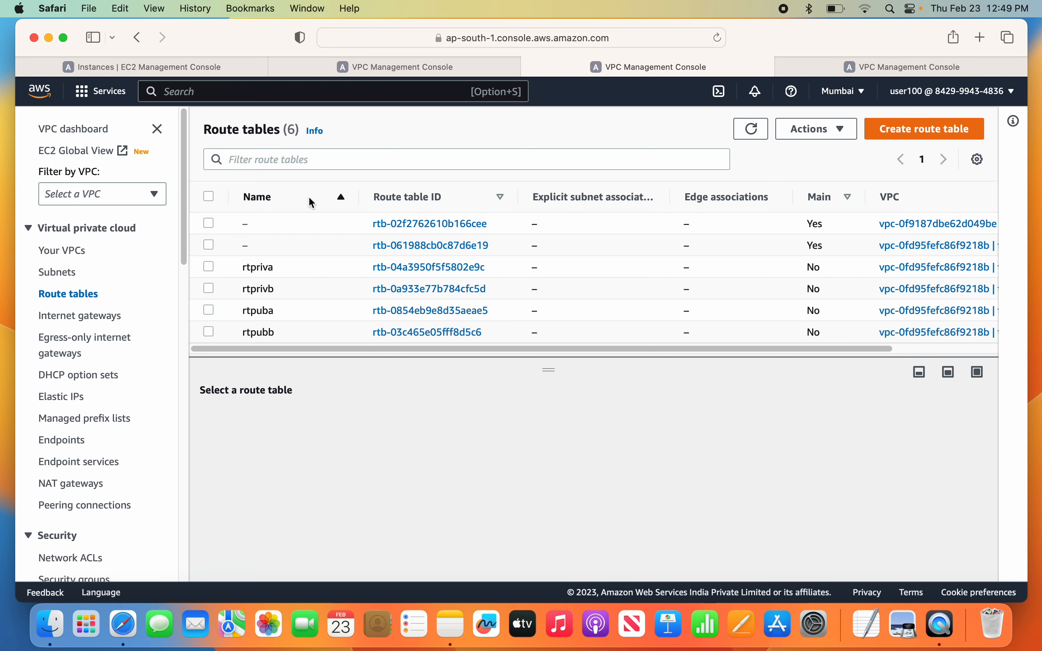
Step: Associate subnet puba with route table rtpuba through its explicit subnet associations, save, and dismiss the success notice
{"action": "left_click", "coordinate": [209, 312]}
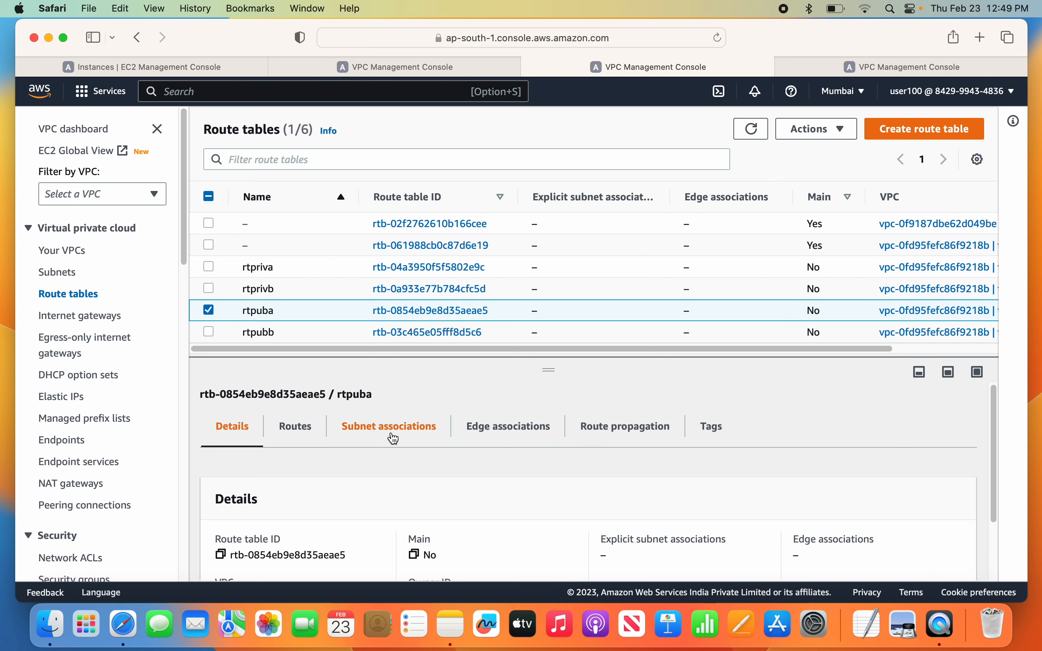
{"action": "left_click", "coordinate": [392, 436]}
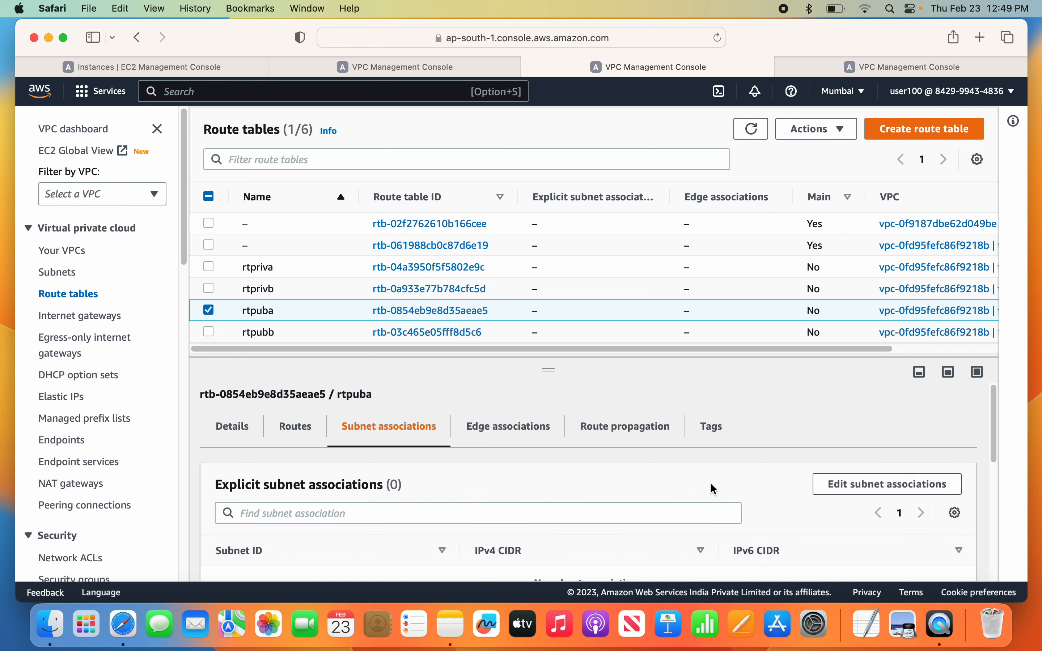
{"action": "scroll", "coordinate": [711, 488], "scroll_direction": "down", "scroll_amount": 1}
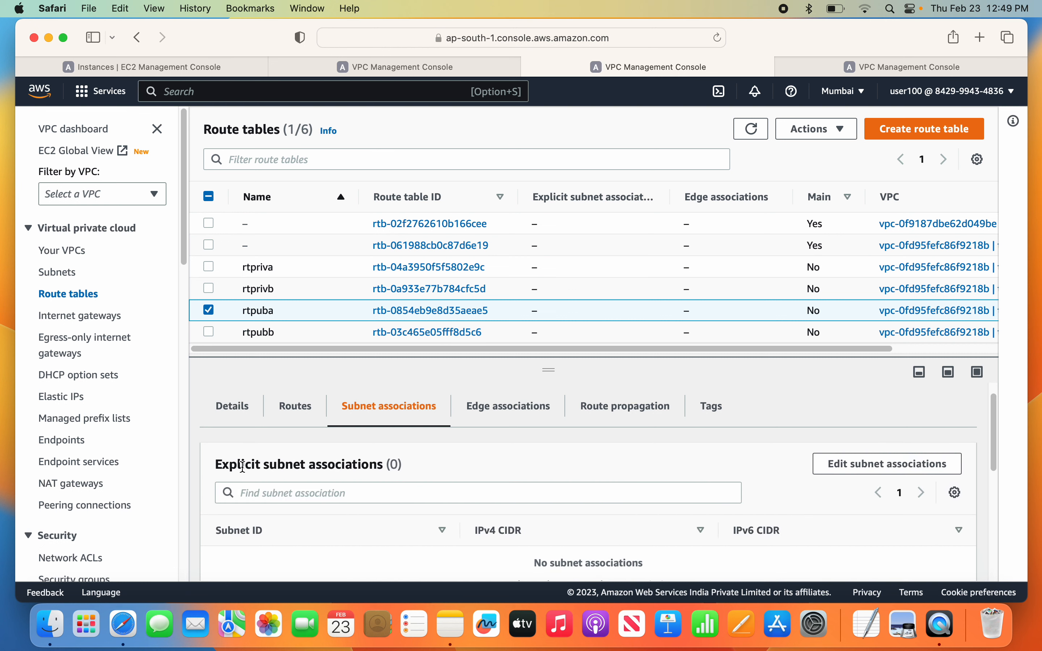
{"action": "left_click_drag", "start_coordinate": [216, 465], "coordinate": [384, 466]}
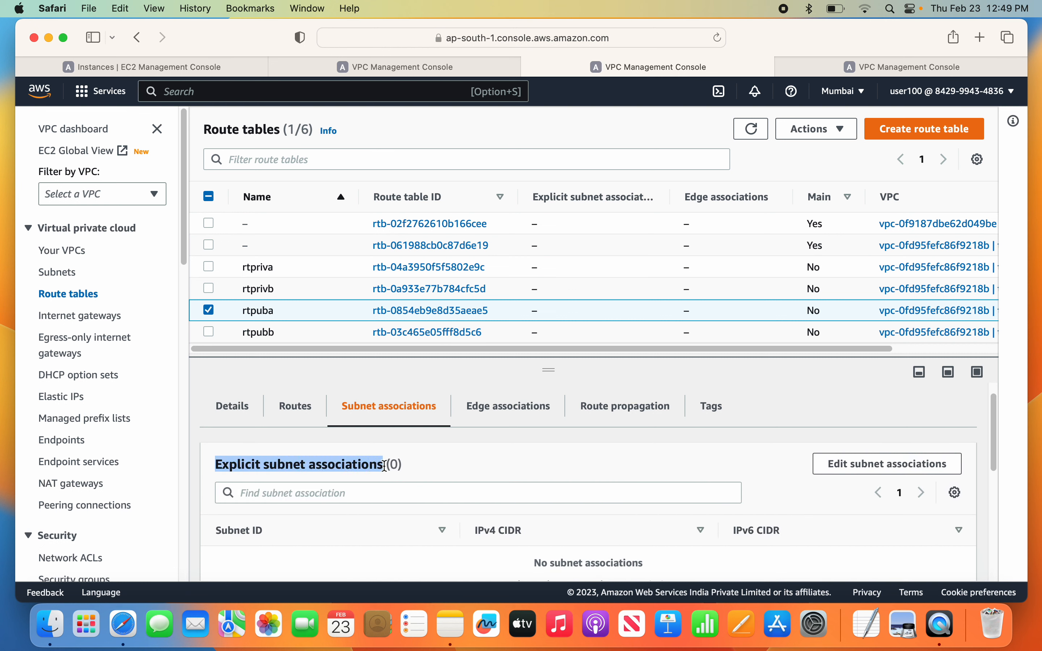
{"action": "scroll", "coordinate": [605, 479], "scroll_direction": "down", "scroll_amount": 3}
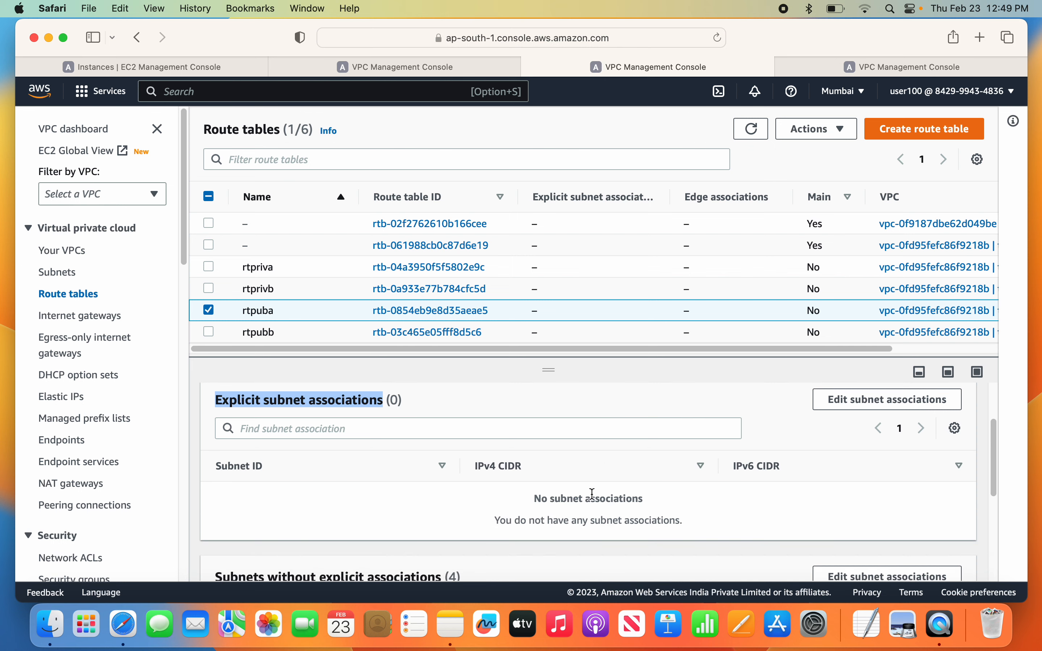
{"action": "scroll", "coordinate": [459, 468], "scroll_direction": "up", "scroll_amount": 1}
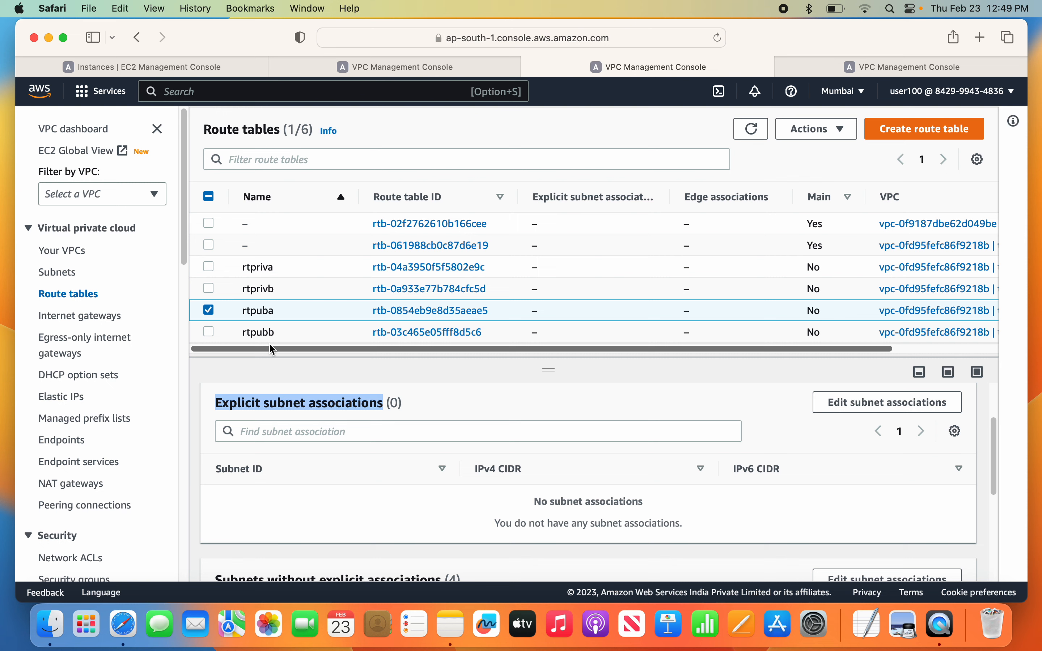
{"action": "scroll", "coordinate": [422, 482], "scroll_direction": "down", "scroll_amount": 3}
{"action": "scroll", "coordinate": [422, 481], "scroll_direction": "up", "scroll_amount": 4}
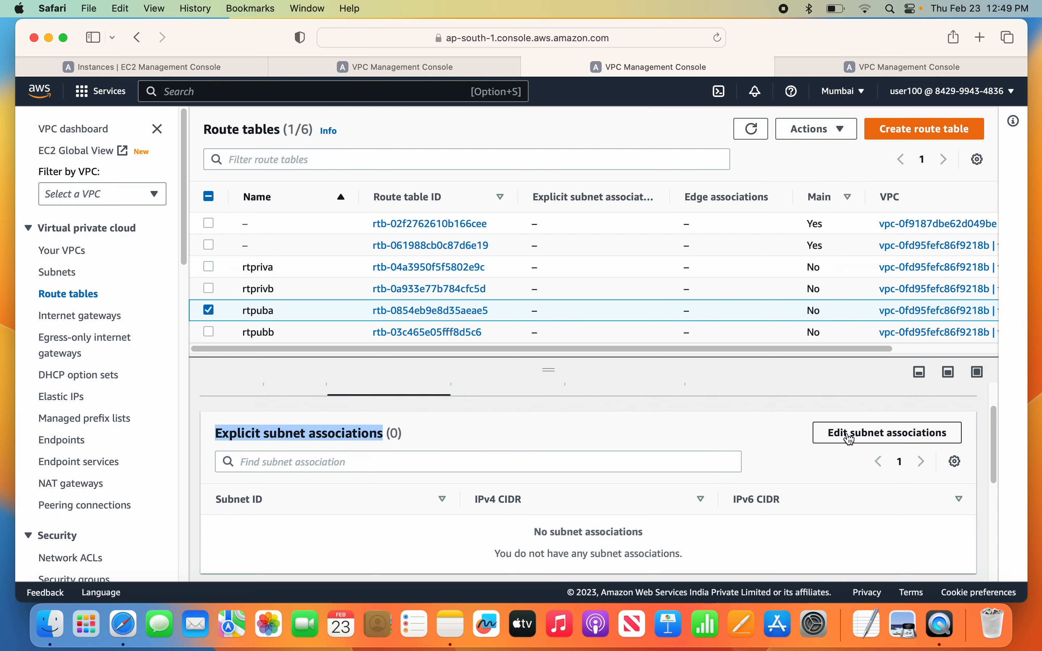
{"action": "left_click", "coordinate": [854, 444]}
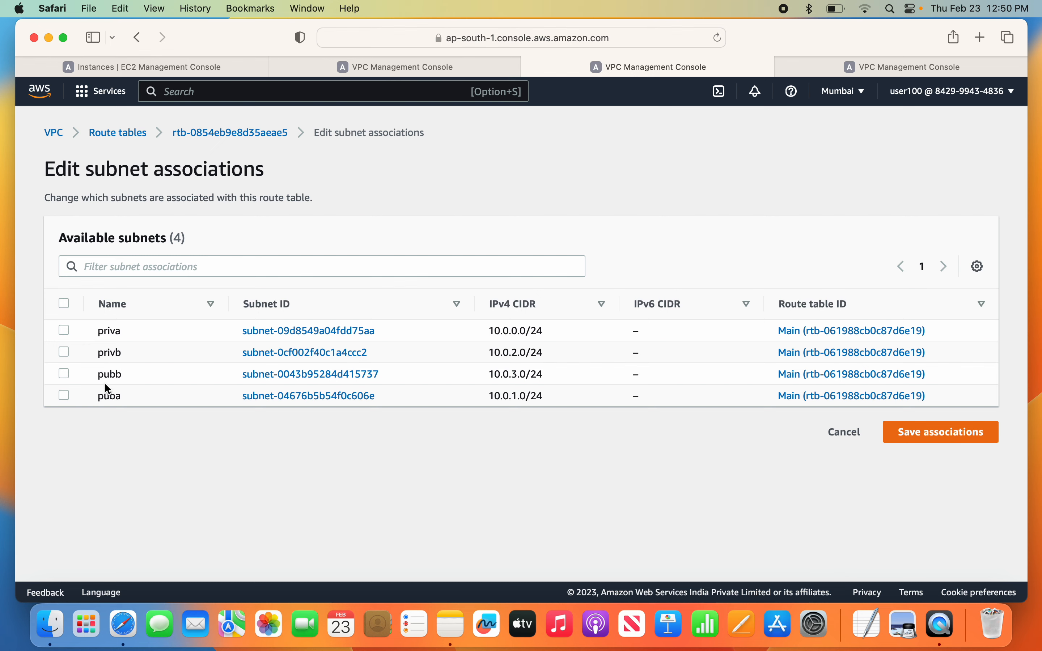
{"action": "left_click", "coordinate": [66, 395]}
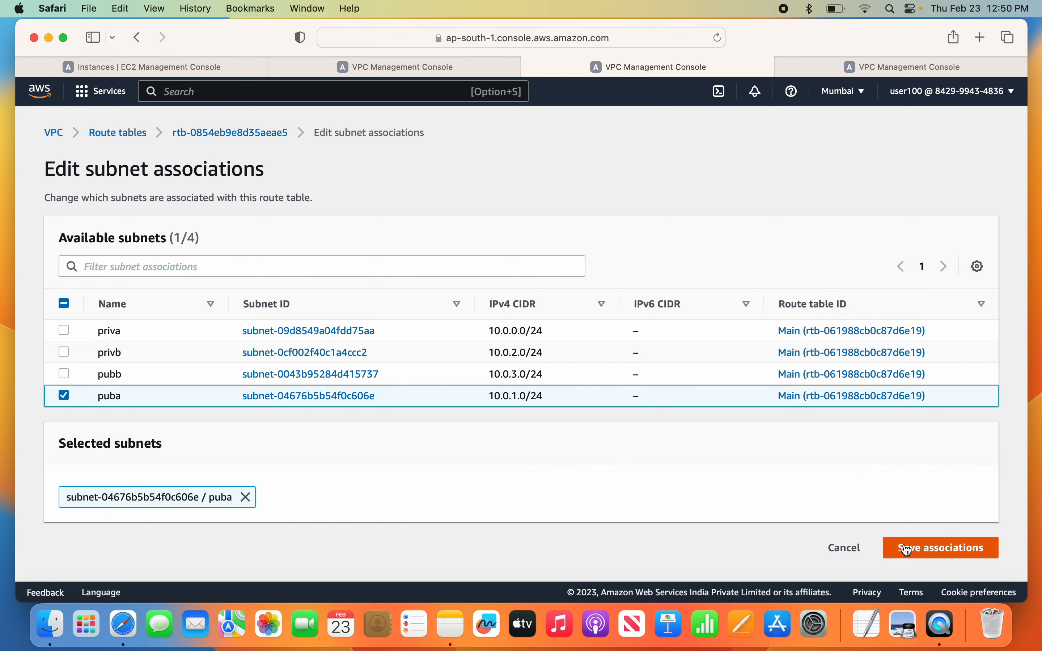
{"action": "left_click", "coordinate": [911, 555]}
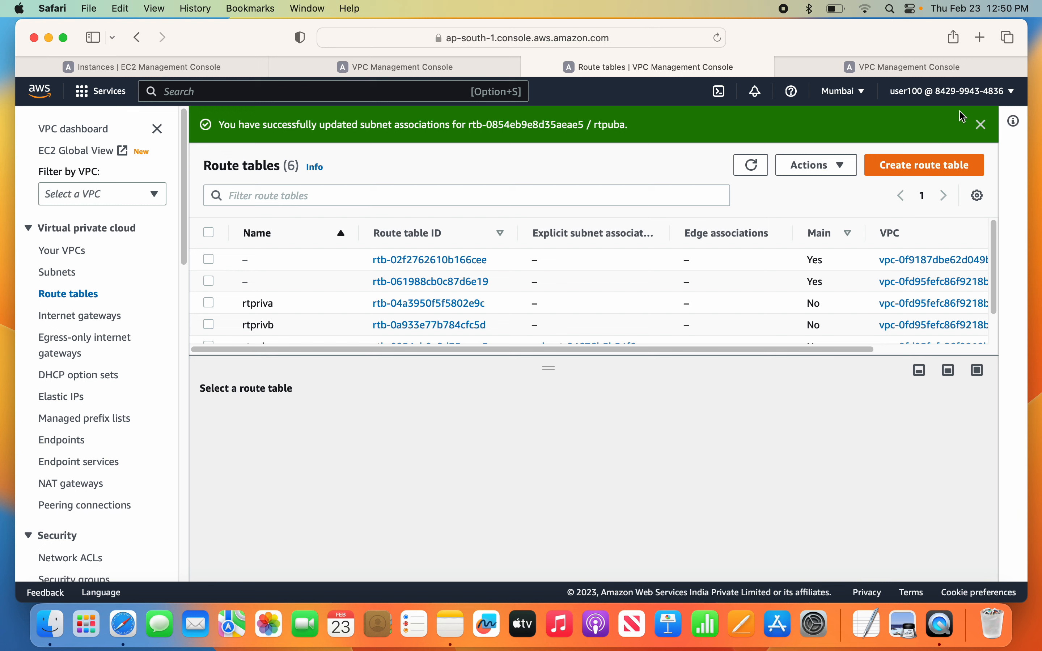
{"action": "left_click", "coordinate": [980, 126]}
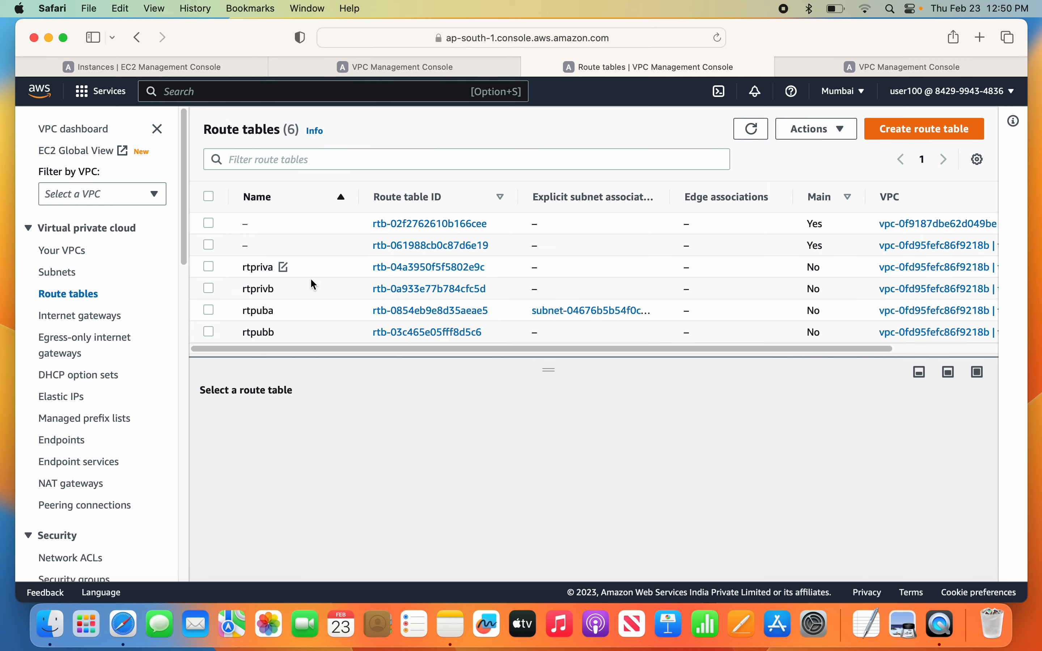
Step: Select rtpuba and check its explicit subnet associations and the subnets without explicit associations
{"action": "left_click", "coordinate": [209, 310]}
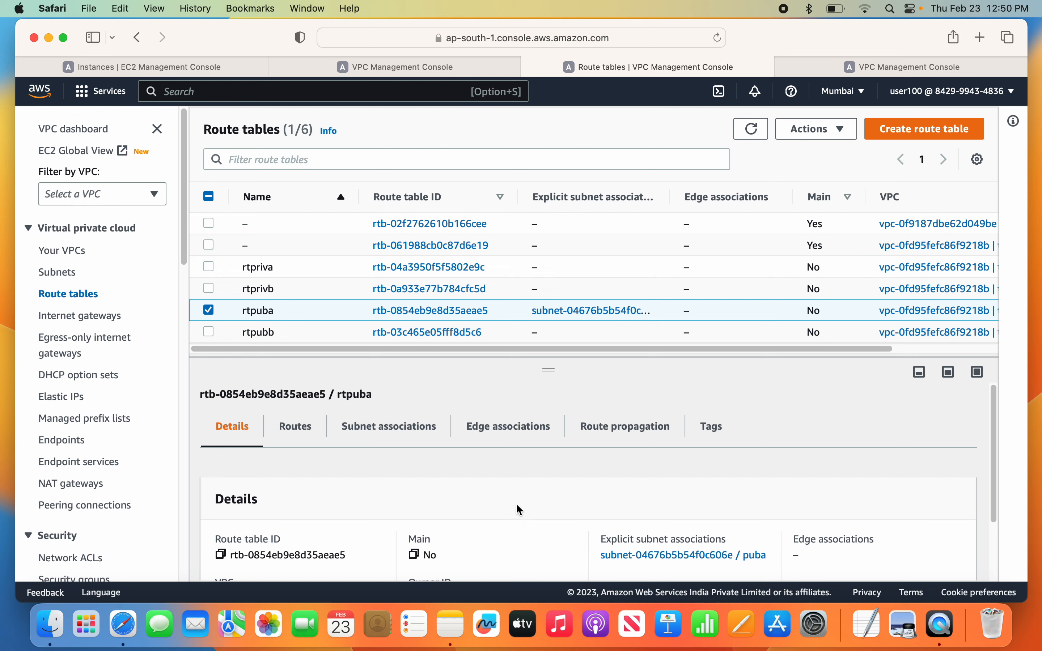
{"action": "left_click", "coordinate": [389, 439]}
{"action": "scroll", "coordinate": [569, 507], "scroll_direction": "down", "scroll_amount": 3}
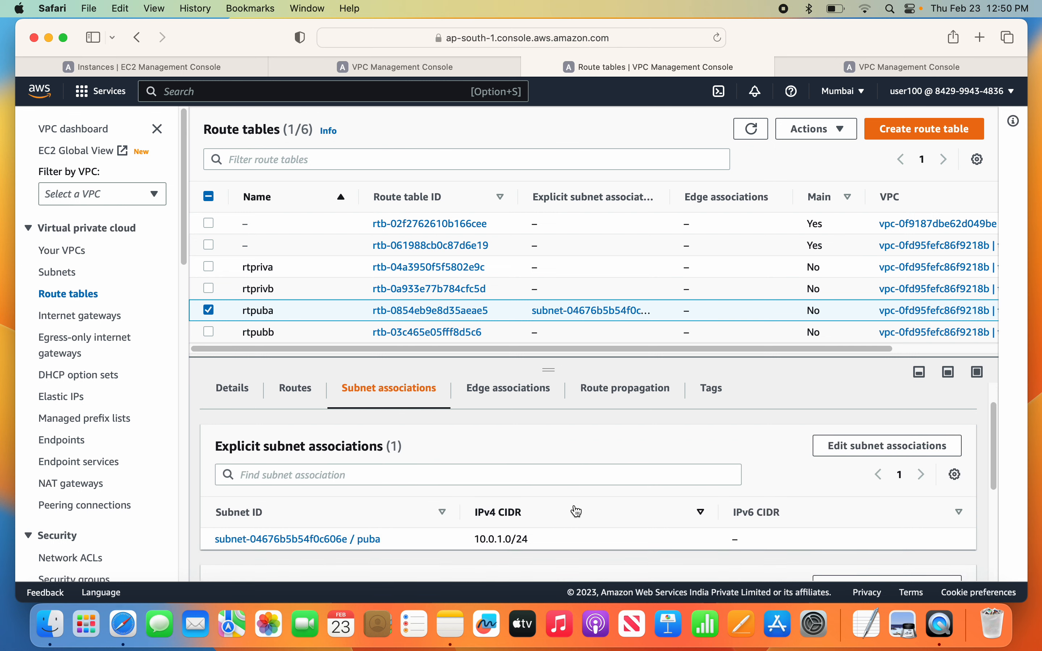
{"action": "scroll", "coordinate": [543, 504], "scroll_direction": "down", "scroll_amount": 4}
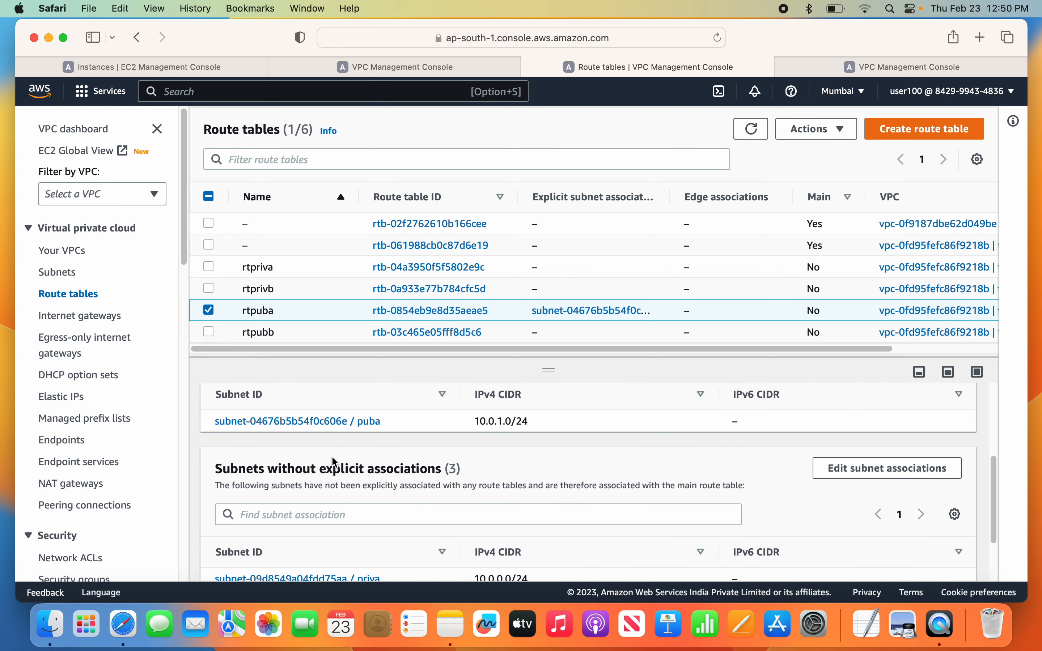
{"action": "scroll", "coordinate": [327, 461], "scroll_direction": "up", "scroll_amount": 5}
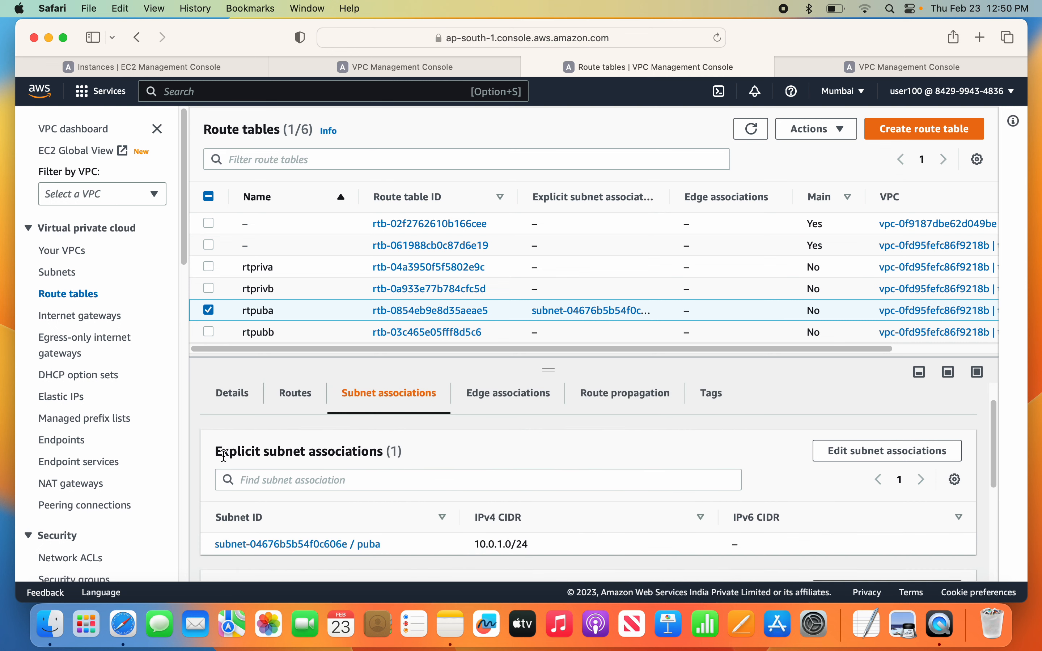
{"action": "left_click_drag", "start_coordinate": [381, 543], "coordinate": [215, 544]}
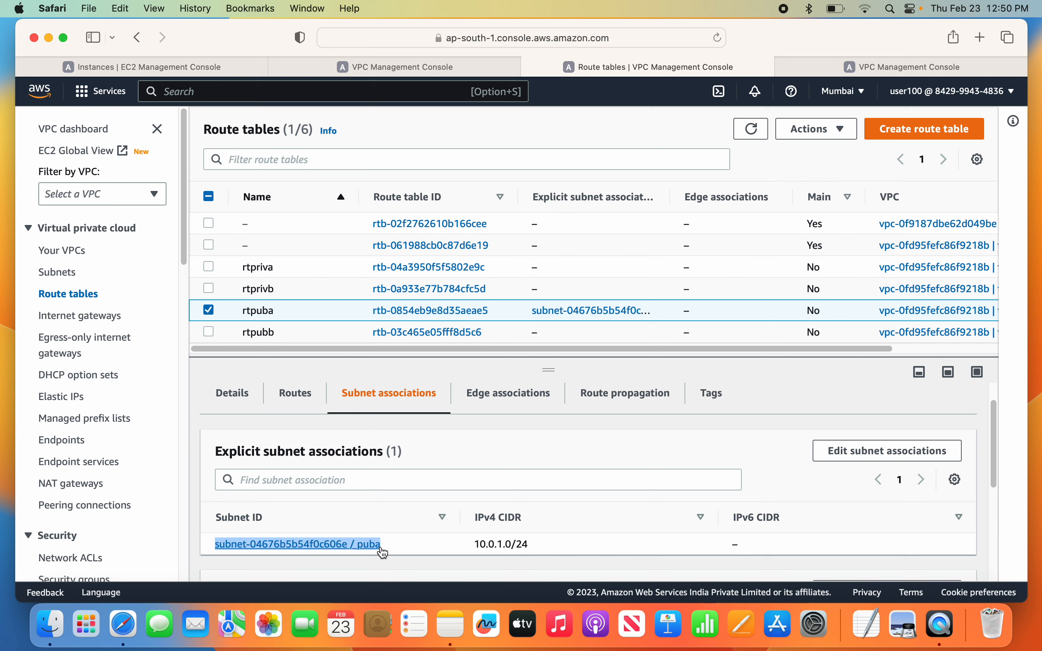
{"action": "scroll", "coordinate": [399, 540], "scroll_direction": "down", "scroll_amount": 1}
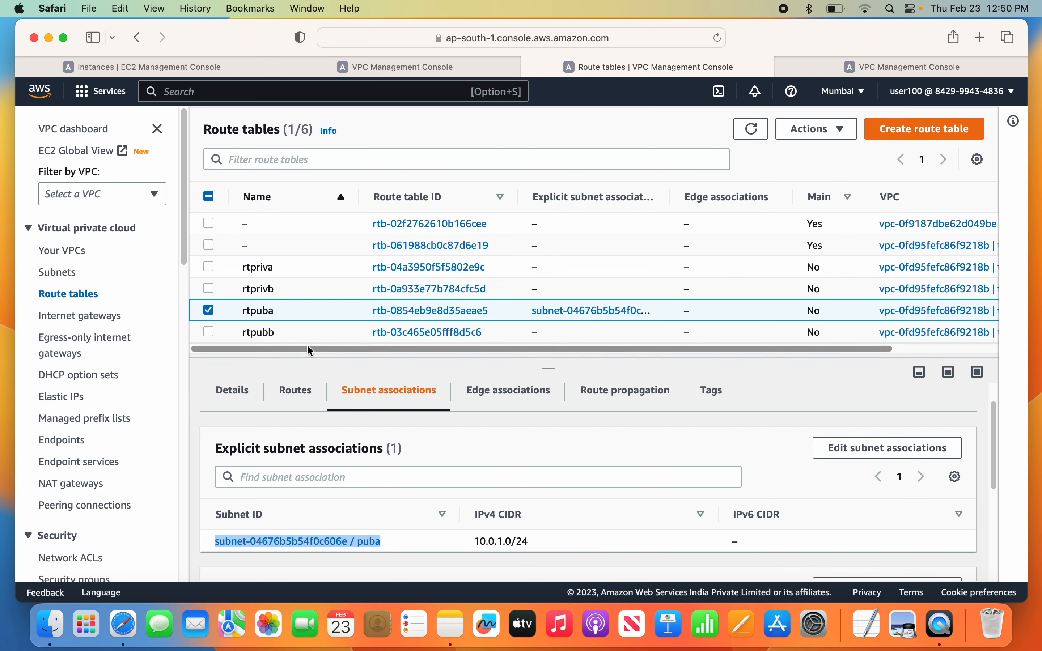
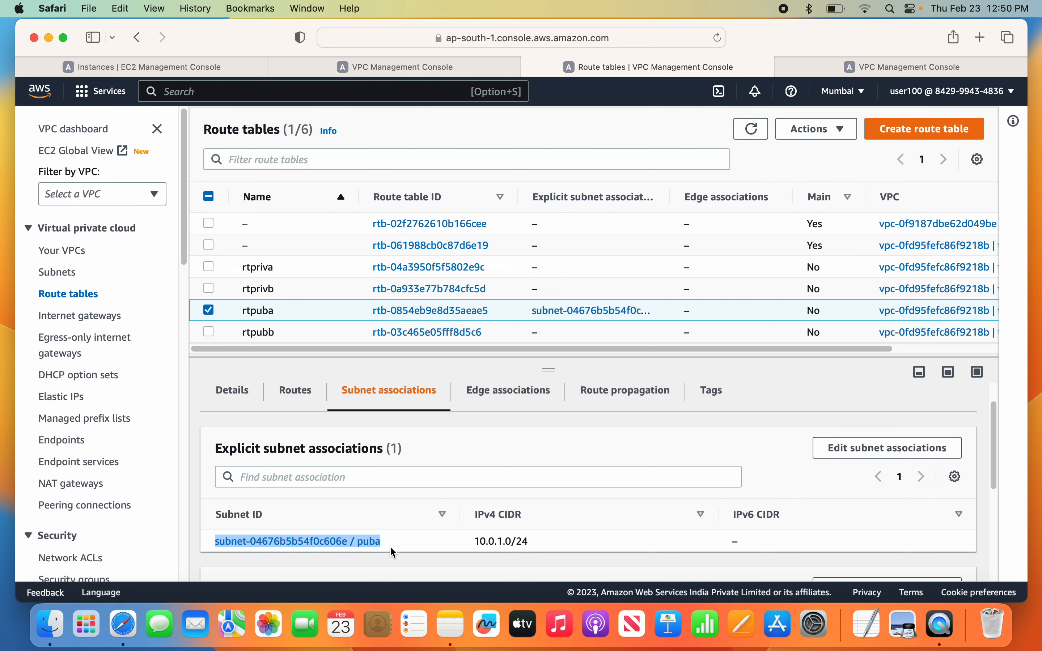
Step: Check the destination and target of rtpuba's internet route, and deselect the route table
{"action": "left_click", "coordinate": [295, 391]}
{"action": "scroll", "coordinate": [385, 548], "scroll_direction": "down", "scroll_amount": 3}
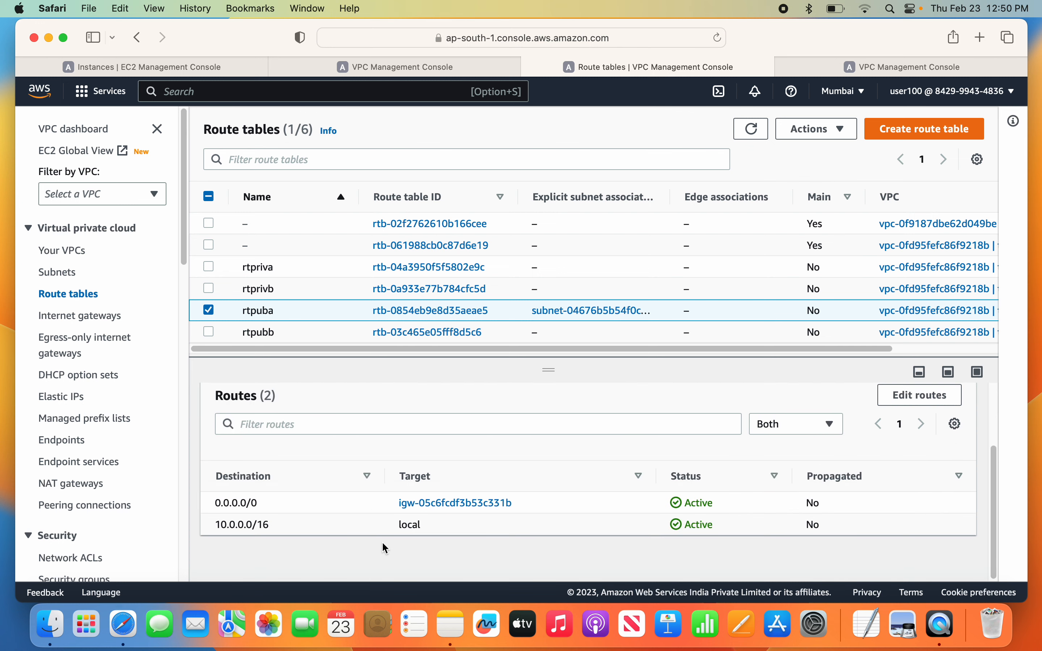
{"action": "left_click_drag", "start_coordinate": [208, 504], "coordinate": [528, 507]}
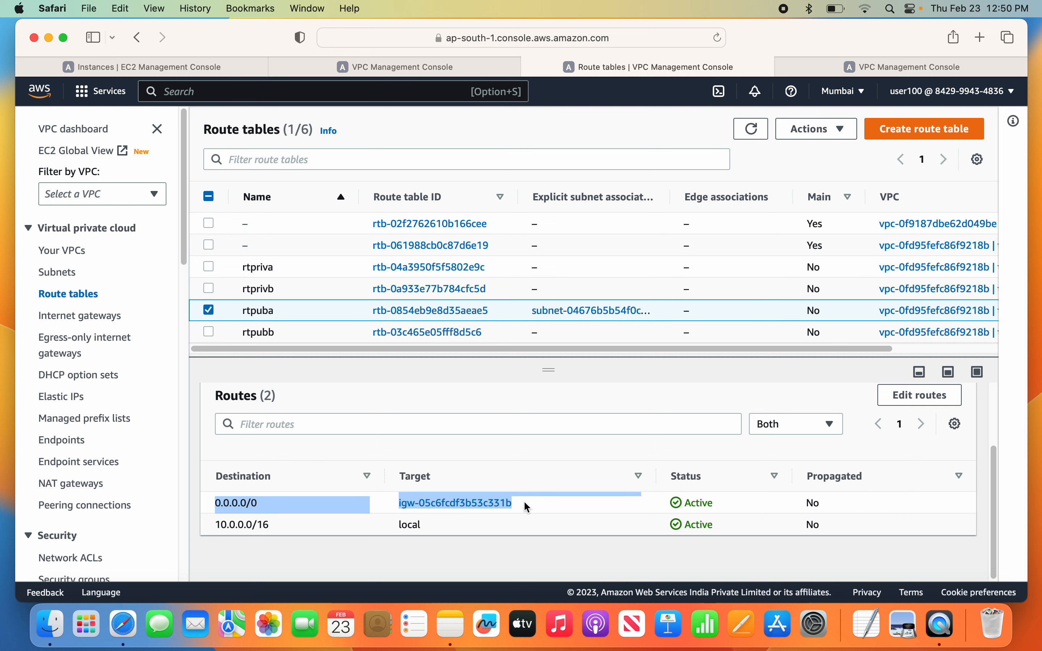
{"action": "scroll", "coordinate": [387, 444], "scroll_direction": "up", "scroll_amount": 3}
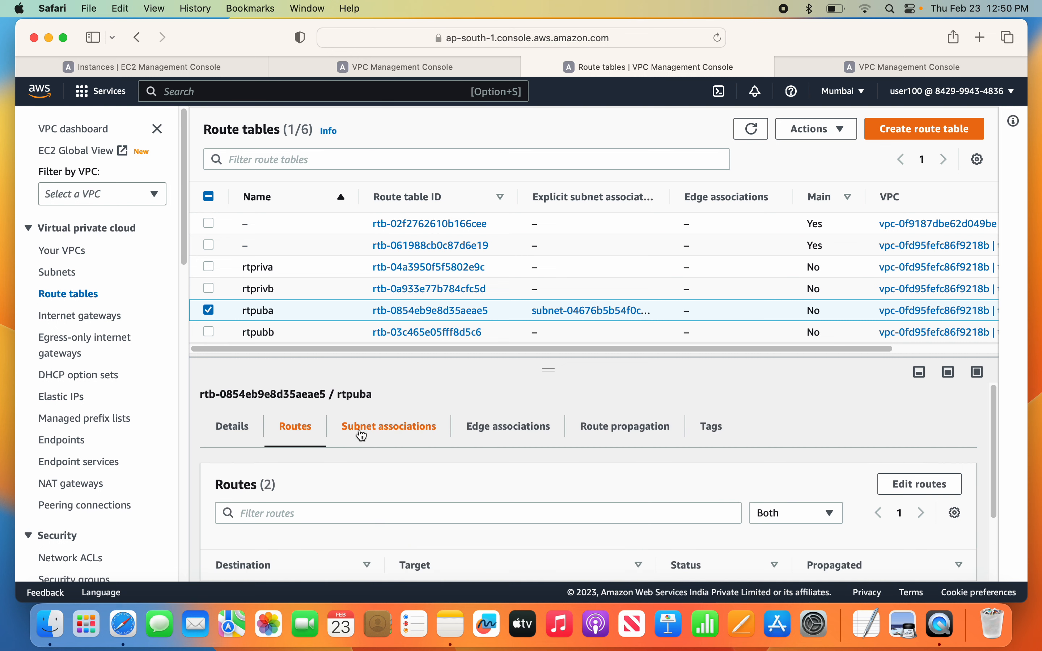
{"action": "left_click", "coordinate": [211, 312]}
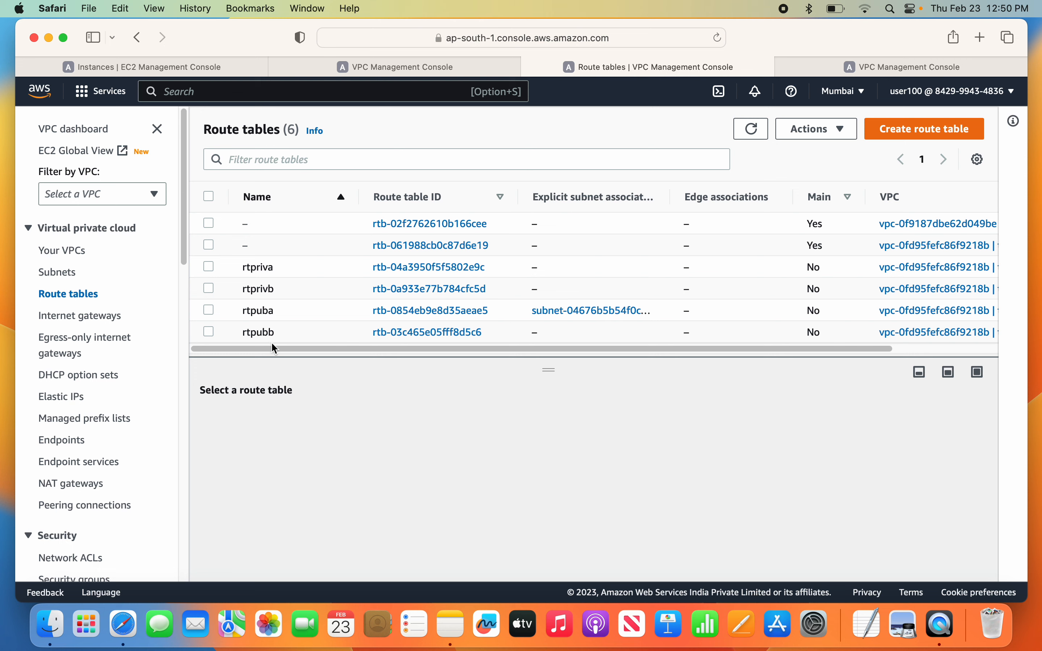
Step: Associate subnet pubb with route table rtpubb through its explicit subnet associations, save, and dismiss the success notice
{"action": "left_click", "coordinate": [210, 332]}
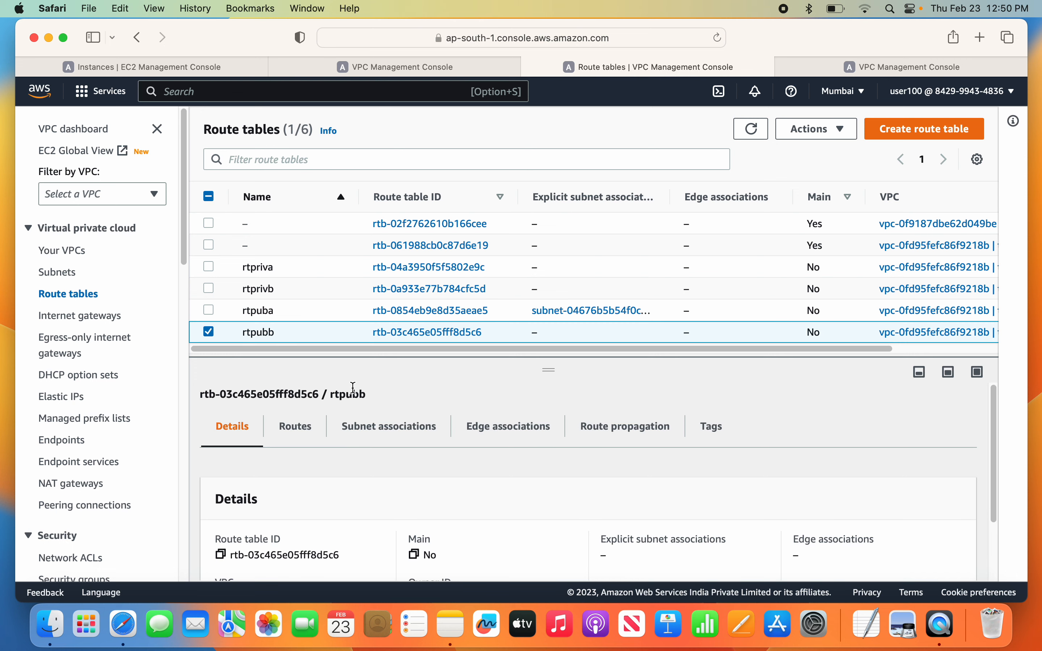
{"action": "left_click", "coordinate": [379, 427]}
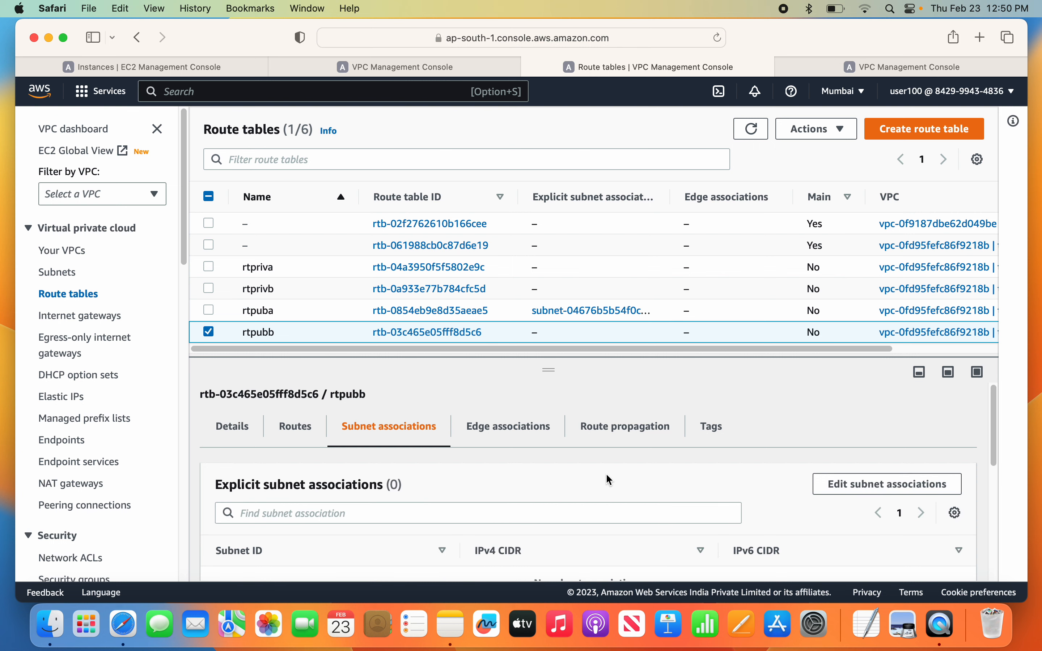
{"action": "scroll", "coordinate": [610, 472], "scroll_direction": "down", "scroll_amount": 3}
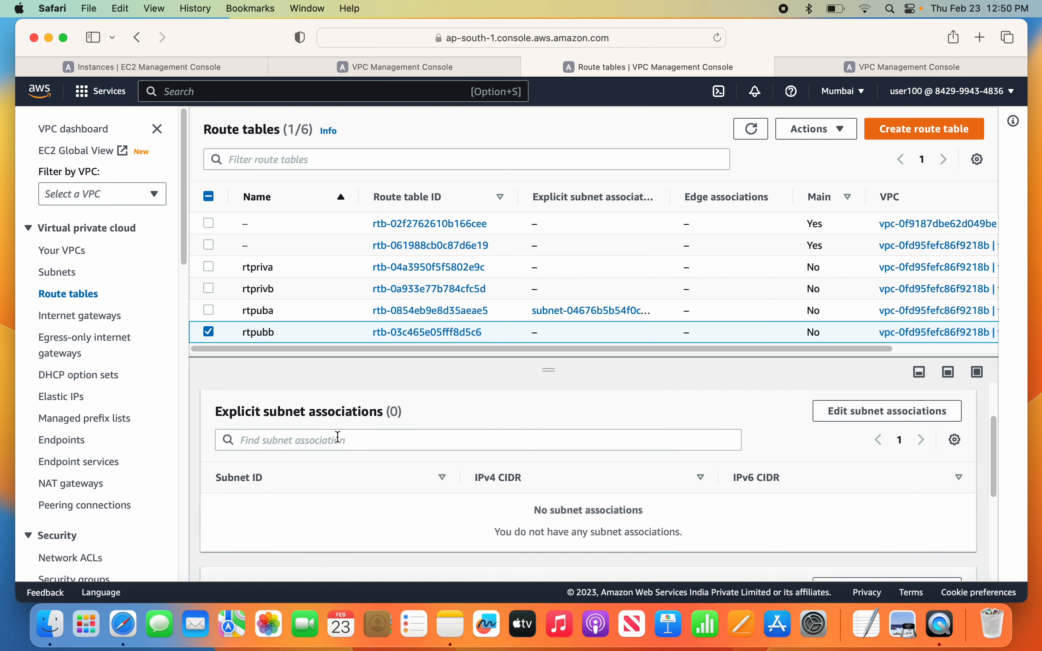
{"action": "left_click", "coordinate": [874, 409]}
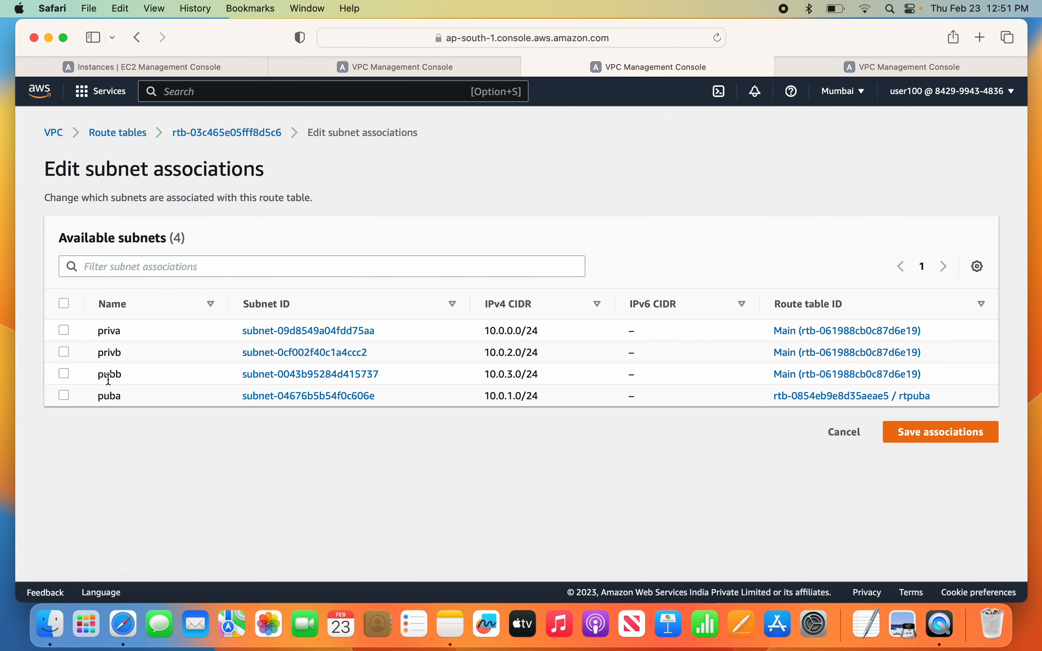
{"action": "left_click", "coordinate": [65, 376]}
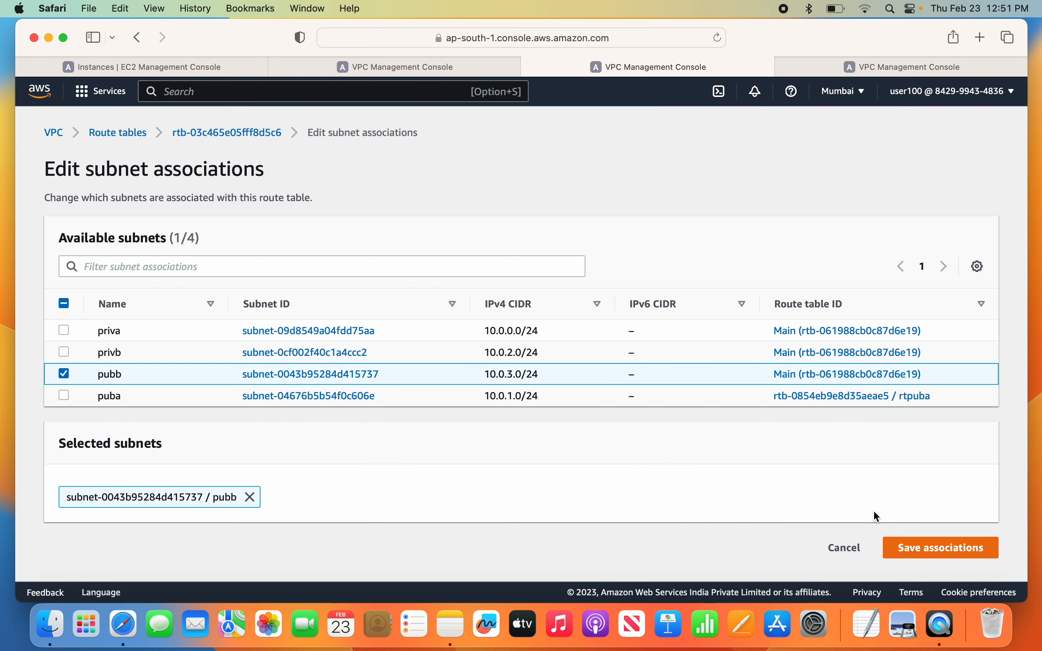
{"action": "left_click", "coordinate": [900, 547]}
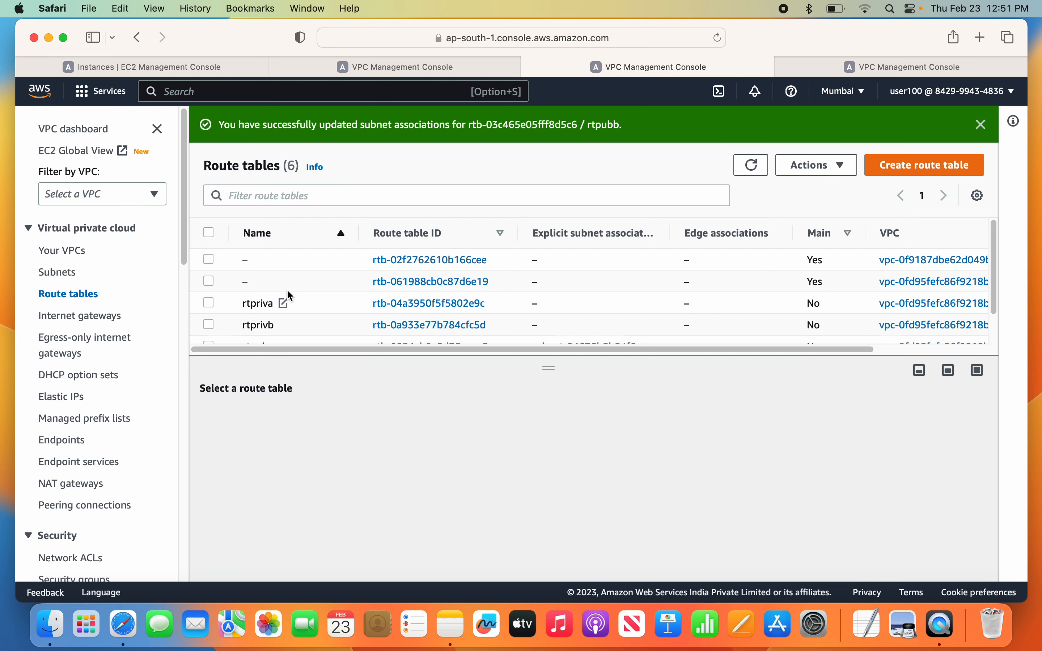
{"action": "left_click", "coordinate": [981, 125]}
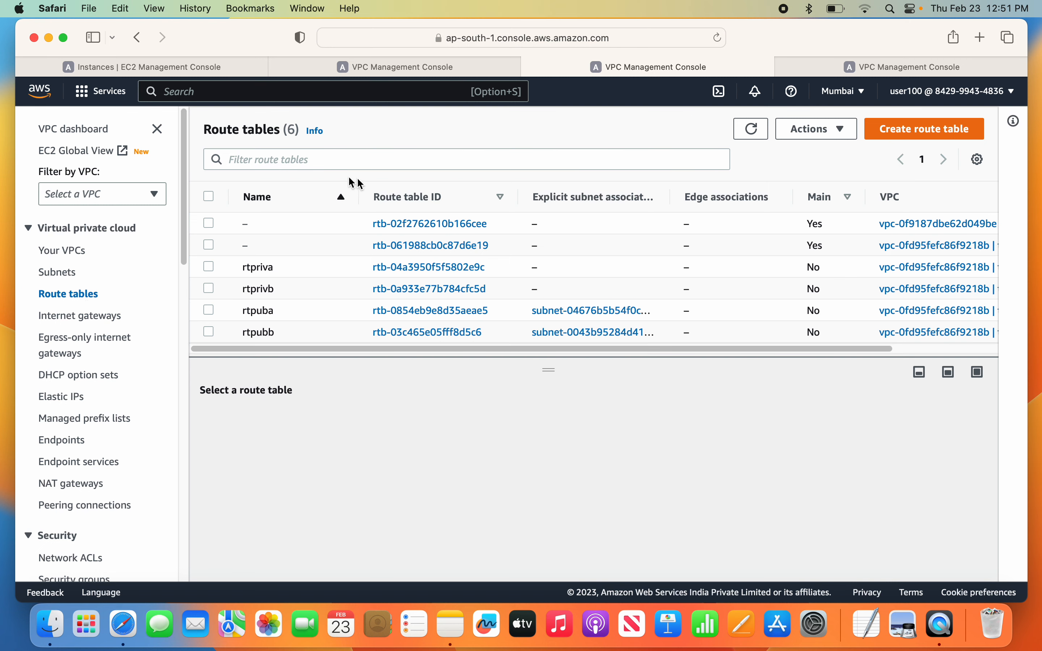
Step: Select rtpubb, check its explicit subnet associations and its routes, and deselect the route table
{"action": "left_click", "coordinate": [209, 332]}
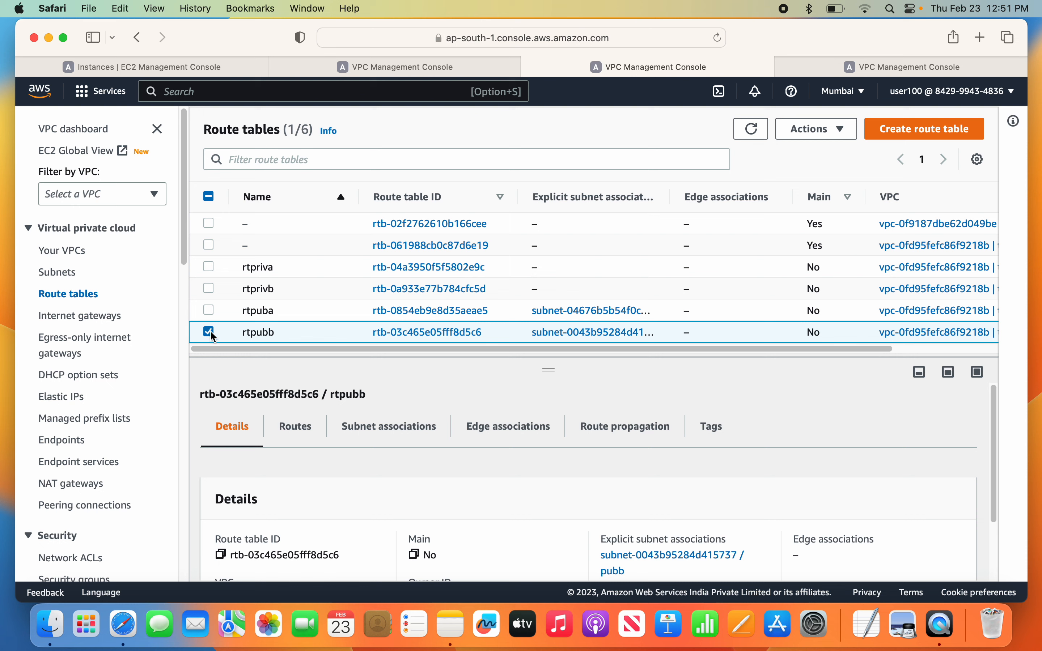
{"action": "left_click", "coordinate": [367, 431]}
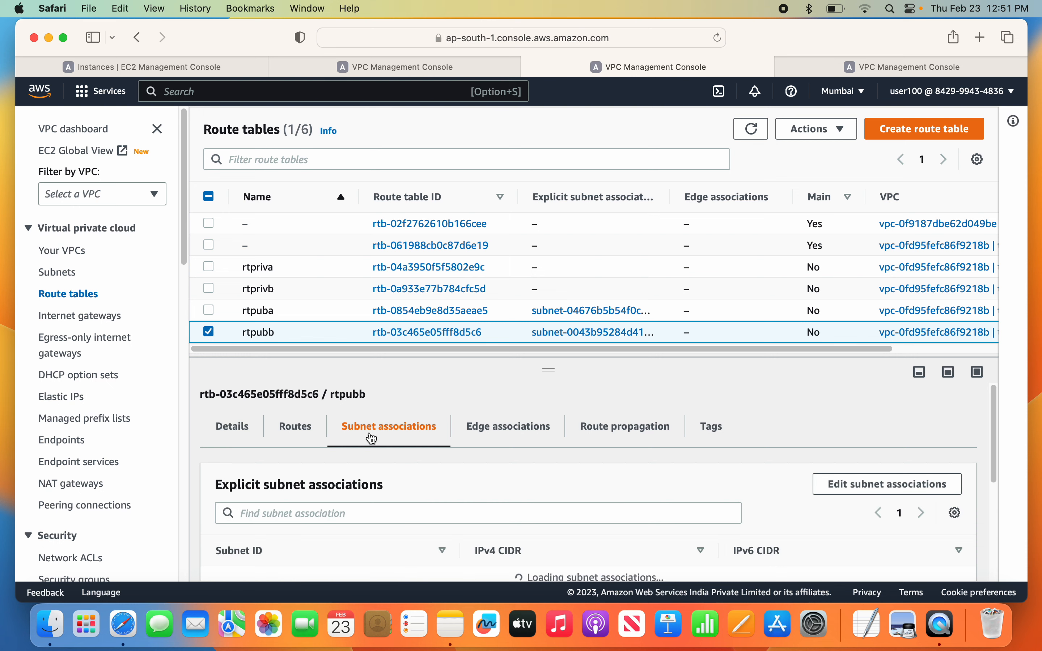
{"action": "scroll", "coordinate": [499, 491], "scroll_direction": "down", "scroll_amount": 1}
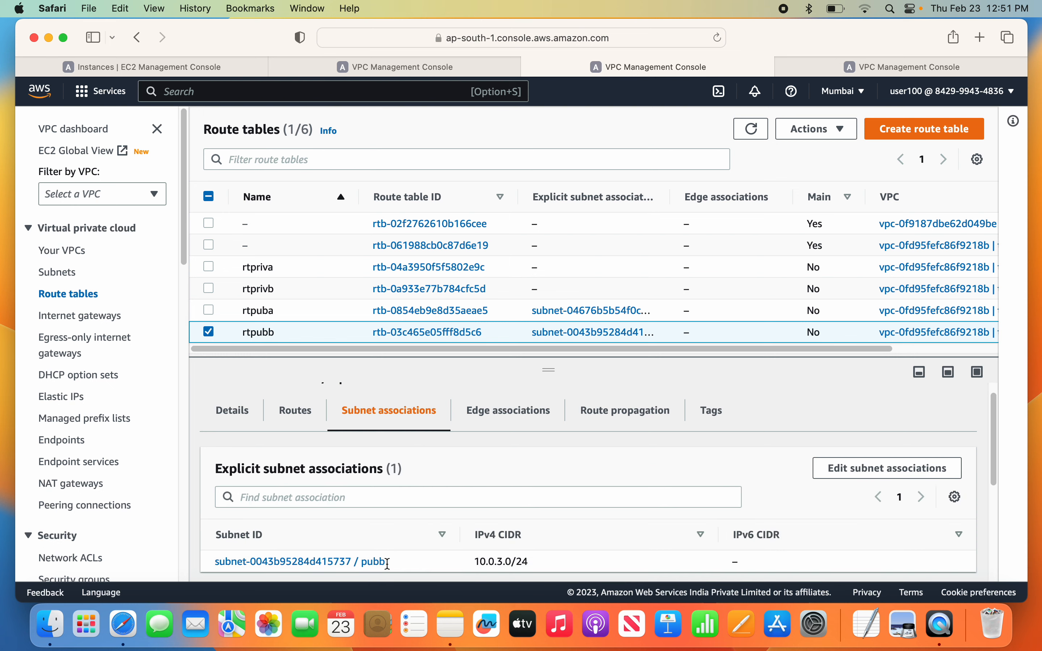
{"action": "left_click_drag", "start_coordinate": [388, 563], "coordinate": [362, 563]}
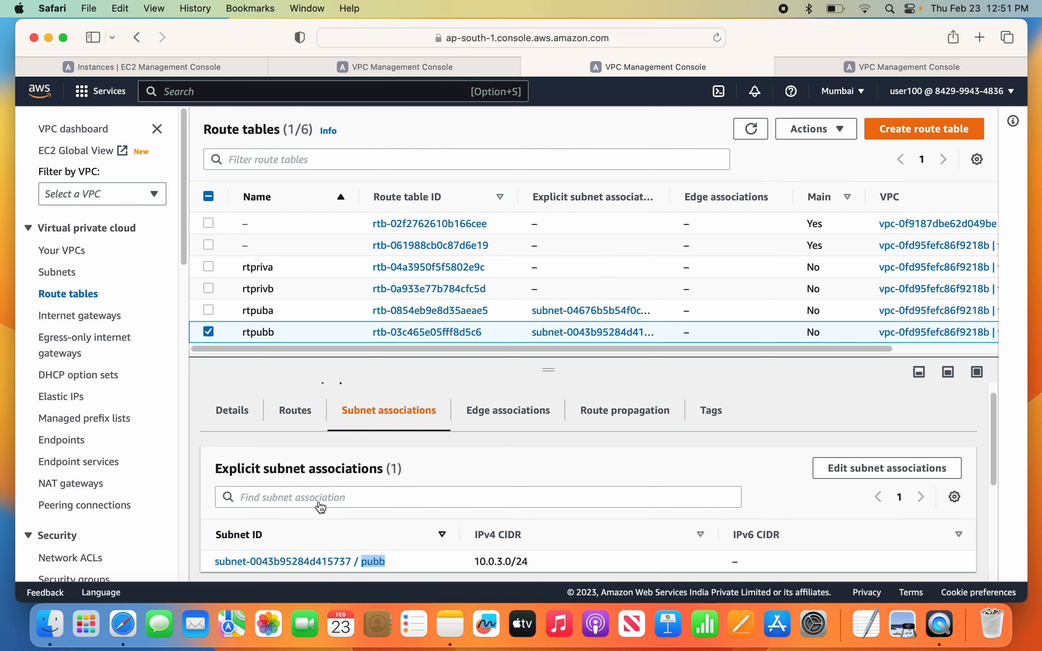
{"action": "left_click", "coordinate": [295, 409]}
{"action": "scroll", "coordinate": [429, 547], "scroll_direction": "down", "scroll_amount": 2}
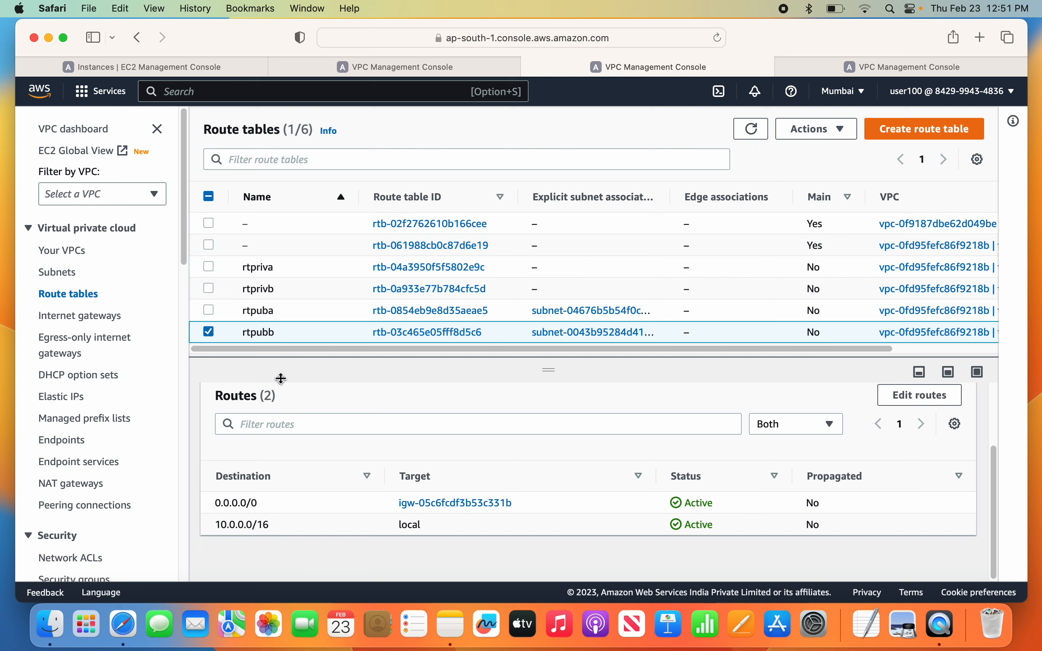
{"action": "left_click", "coordinate": [209, 332]}
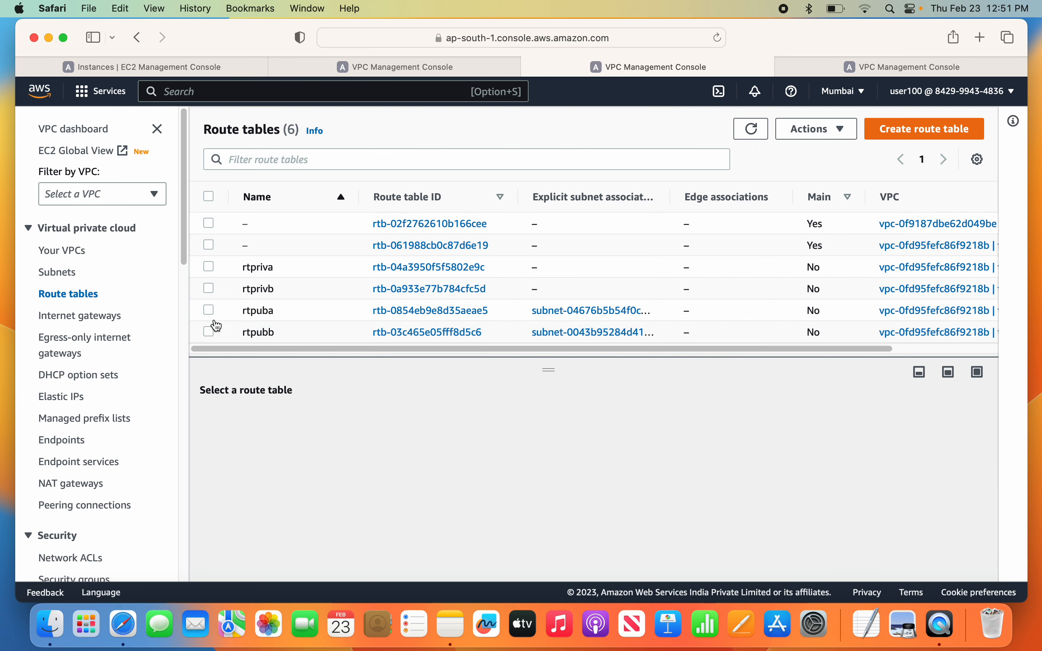
Step: Compare the routes of rtpriva with those of rtpuba, leaving no route table selected
{"action": "left_click", "coordinate": [208, 267]}
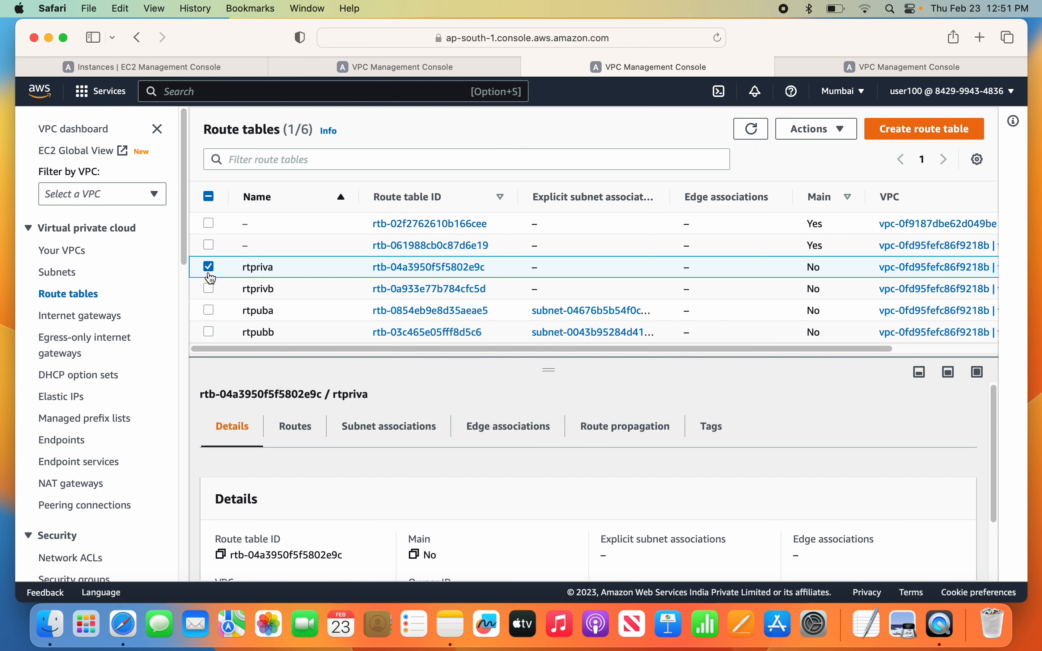
{"action": "left_click", "coordinate": [297, 426]}
{"action": "scroll", "coordinate": [503, 536], "scroll_direction": "down", "scroll_amount": 3}
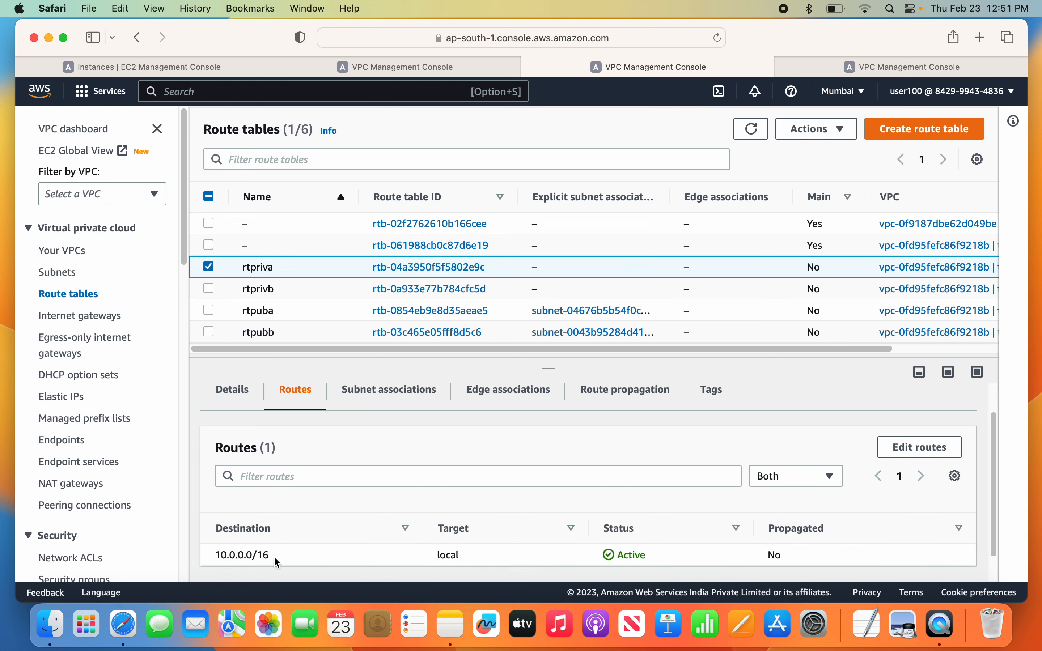
{"action": "left_click", "coordinate": [209, 267]}
{"action": "left_click", "coordinate": [209, 310]}
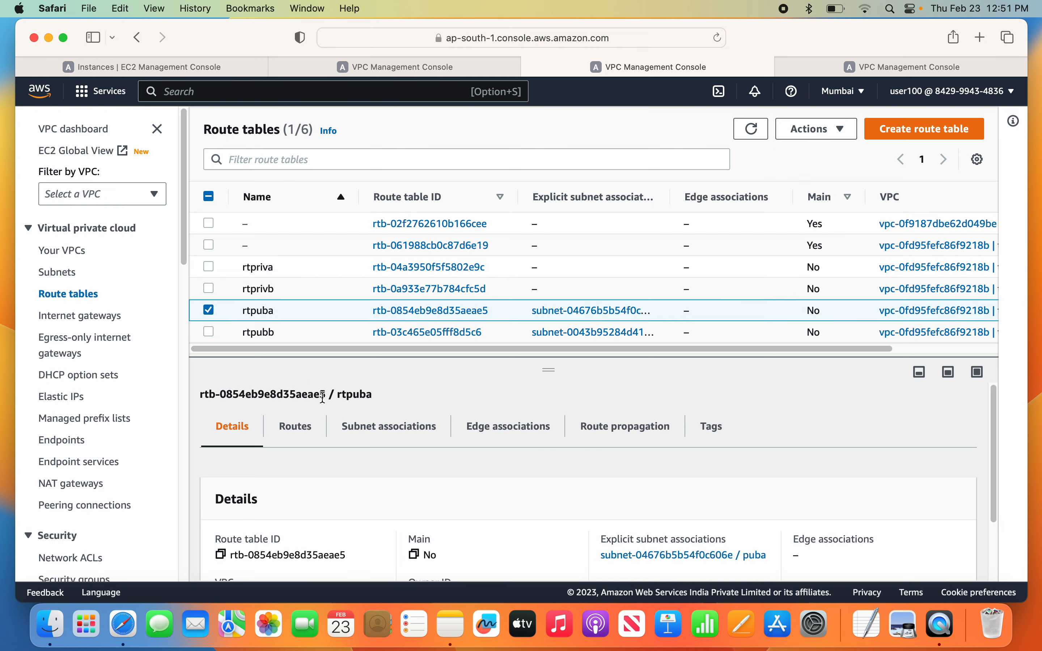
{"action": "left_click", "coordinate": [297, 434]}
{"action": "scroll", "coordinate": [528, 500], "scroll_direction": "down", "scroll_amount": 3}
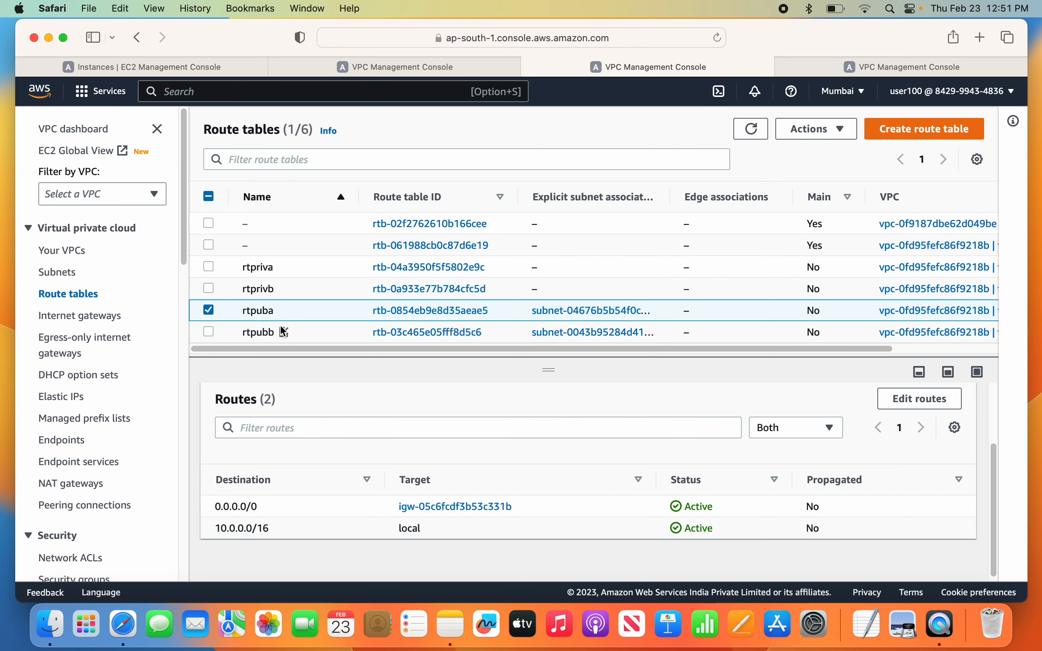
{"action": "left_click", "coordinate": [211, 312]}
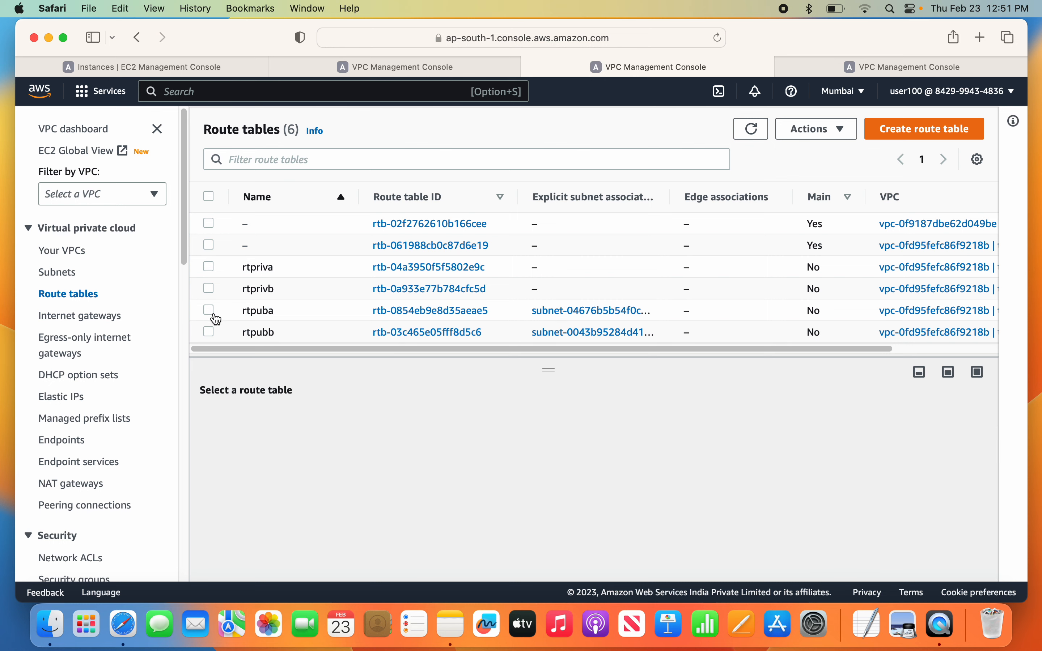
Step: Associate subnet priva with route table rtpriva through its explicit subnet associations, save, and dismiss the success notice
{"action": "left_click", "coordinate": [210, 267]}
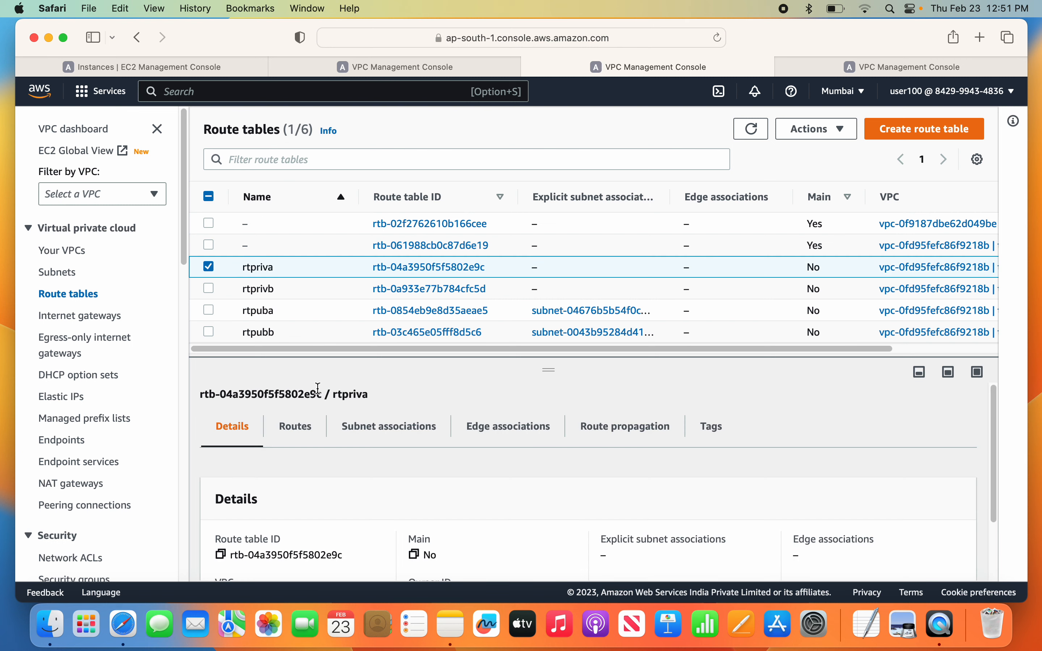
{"action": "left_click", "coordinate": [373, 429]}
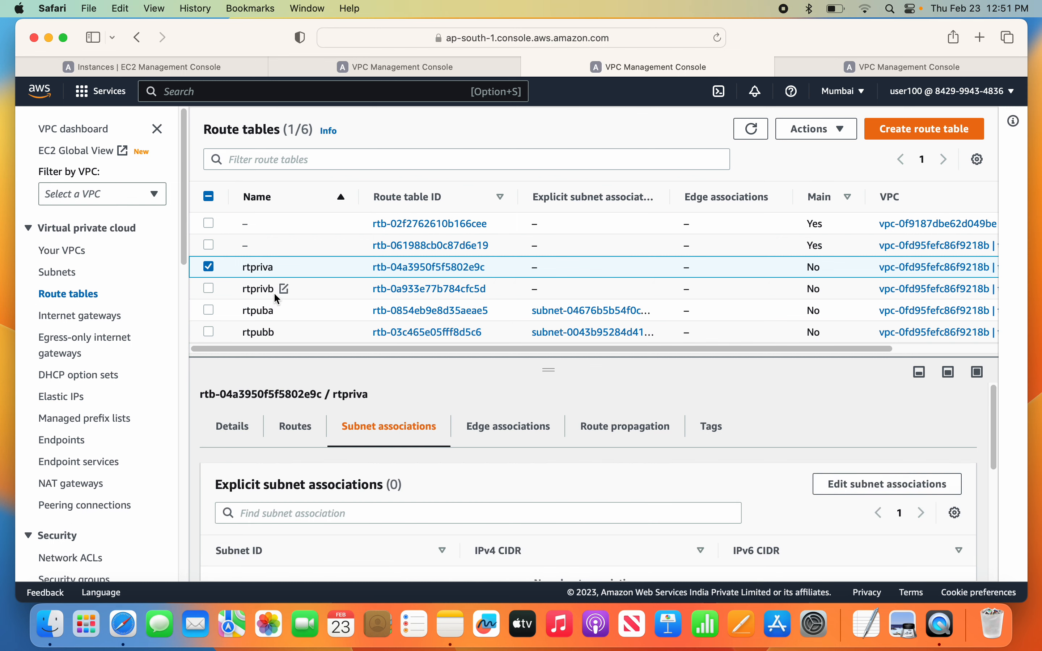
{"action": "left_click", "coordinate": [846, 490]}
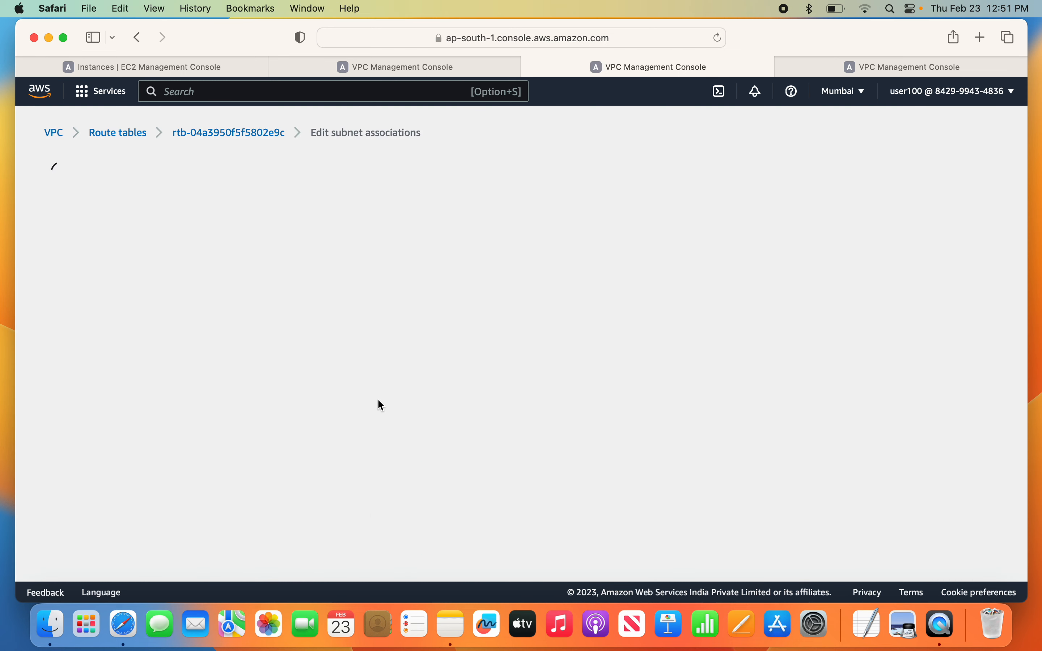
{"action": "left_click", "coordinate": [66, 332]}
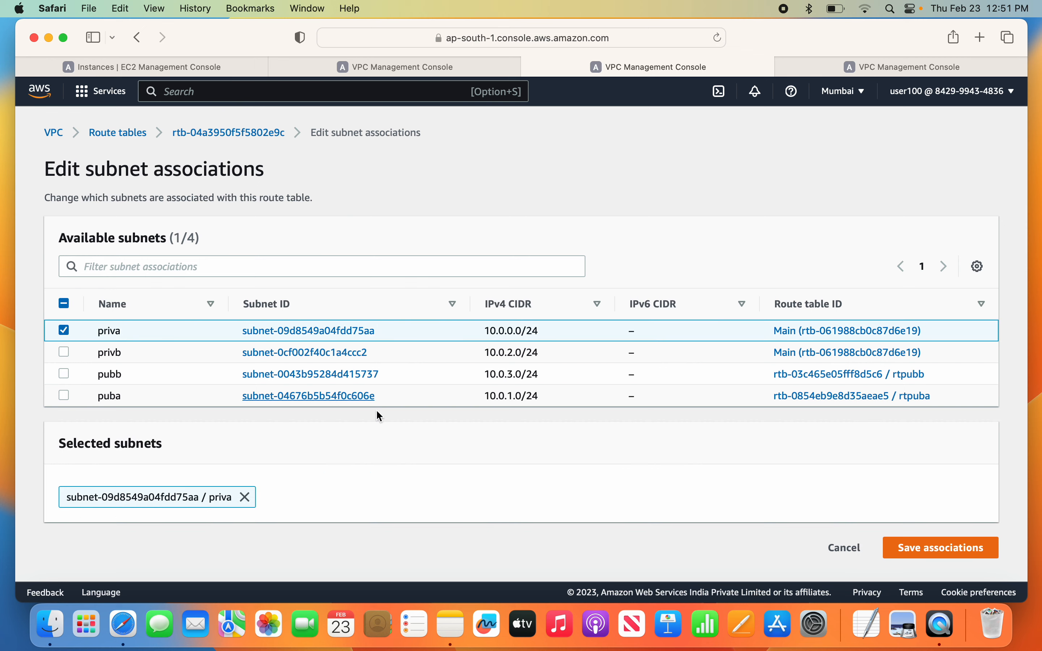
{"action": "left_click", "coordinate": [909, 558]}
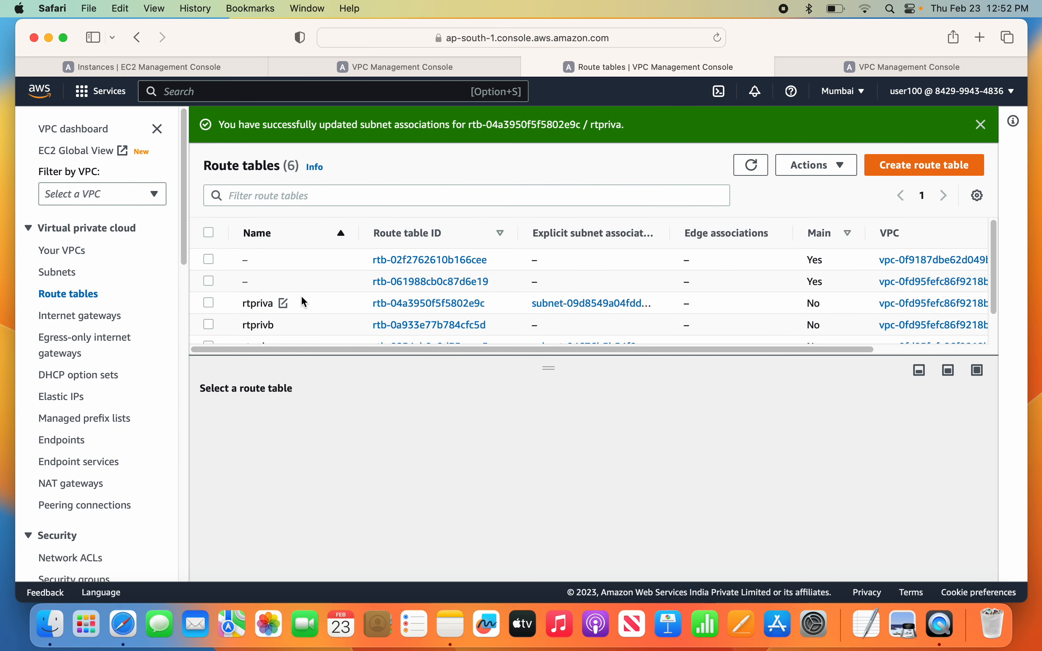
{"action": "left_click", "coordinate": [981, 126]}
Step: Associate subnet privb with route table rtprivb through its explicit subnet associations, save, and dismiss the success notice
{"action": "left_click", "coordinate": [211, 289]}
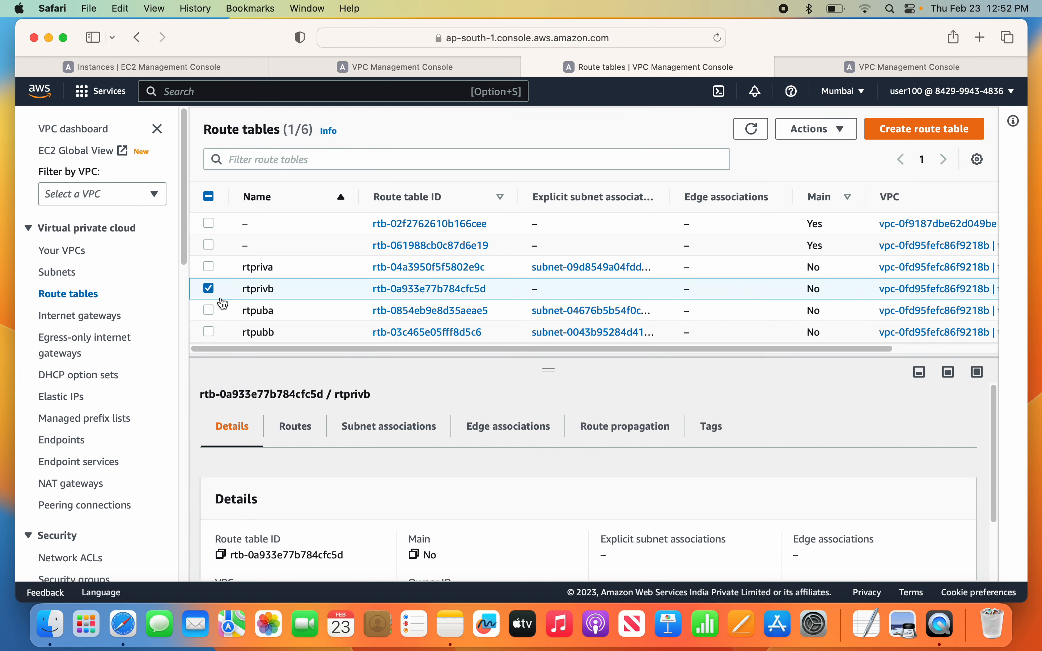
{"action": "left_click", "coordinate": [378, 432]}
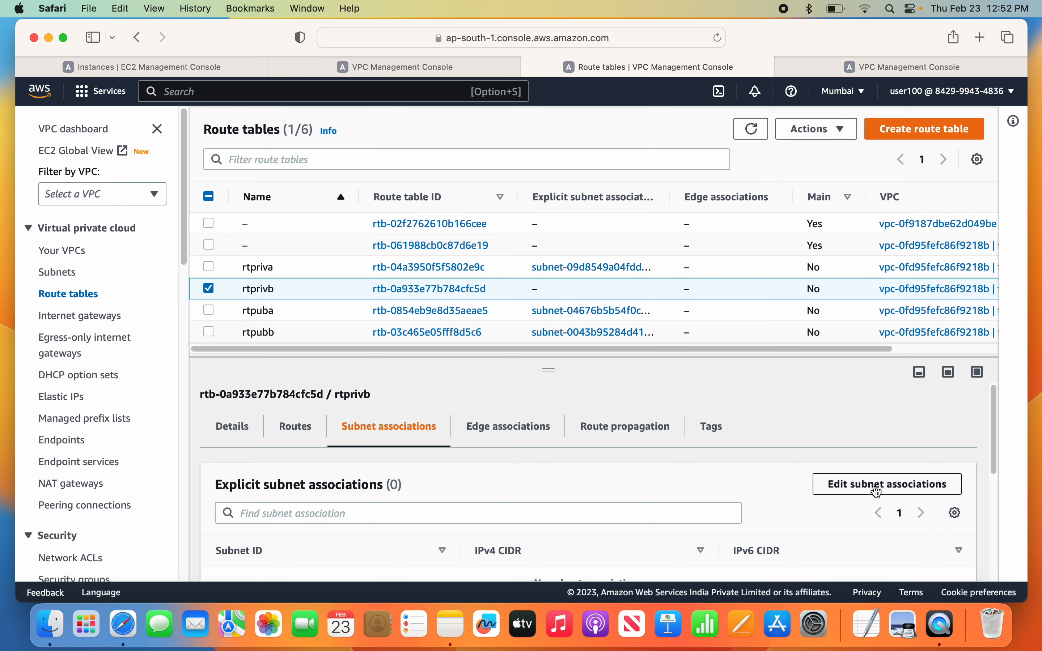
{"action": "scroll", "coordinate": [406, 536], "scroll_direction": "down", "scroll_amount": 3}
{"action": "scroll", "coordinate": [406, 536], "scroll_direction": "up", "scroll_amount": 2}
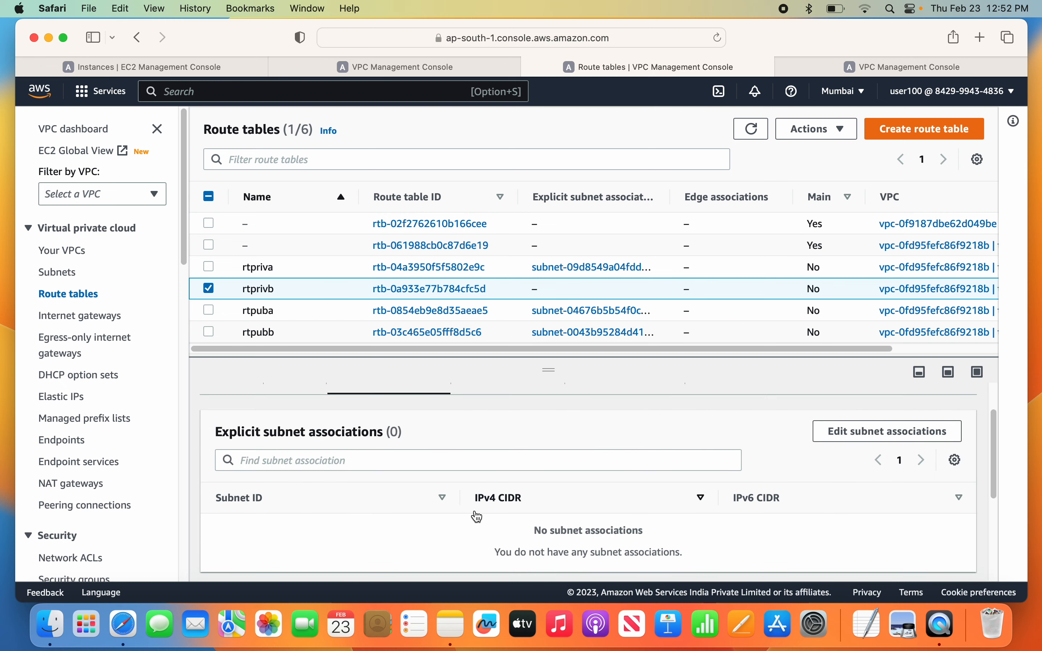
{"action": "left_click", "coordinate": [865, 432]}
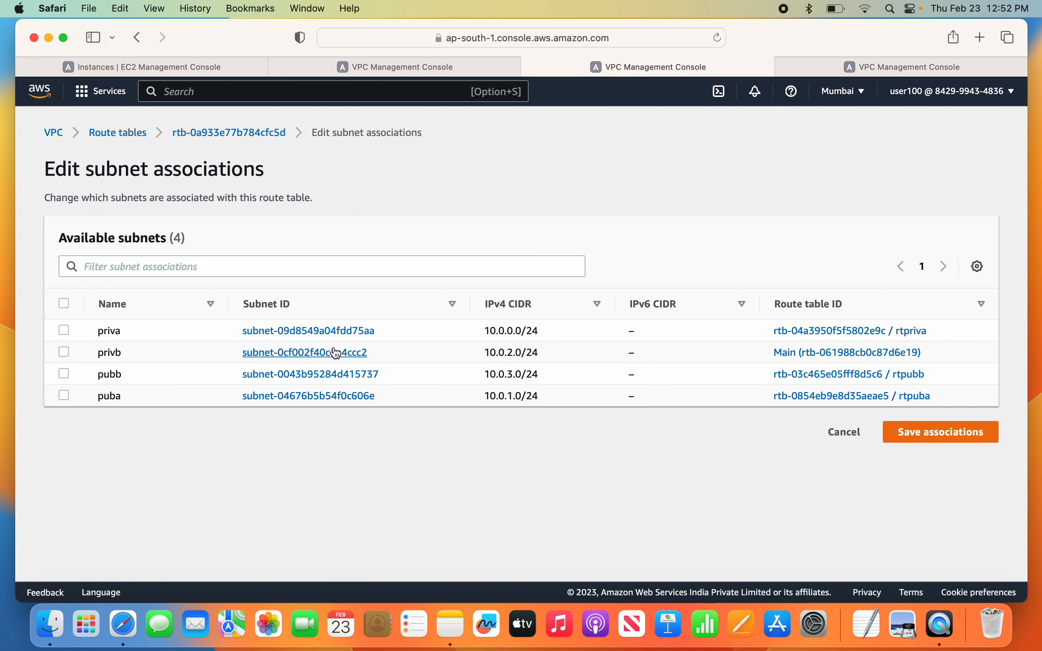
{"action": "left_click", "coordinate": [65, 353]}
{"action": "left_click", "coordinate": [941, 553]}
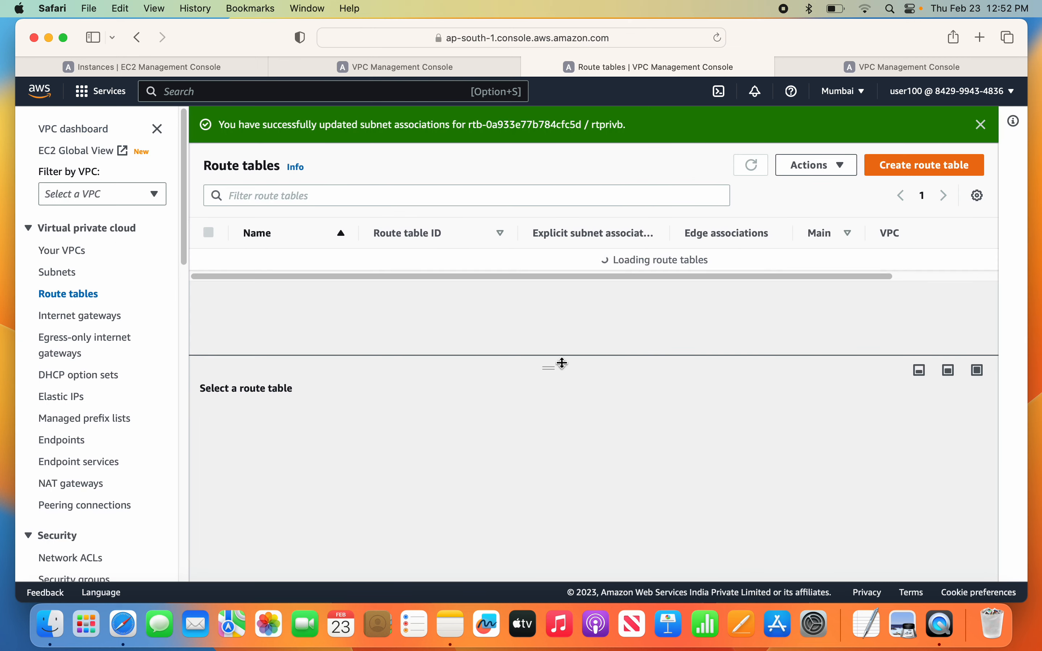
{"action": "left_click", "coordinate": [982, 125]}
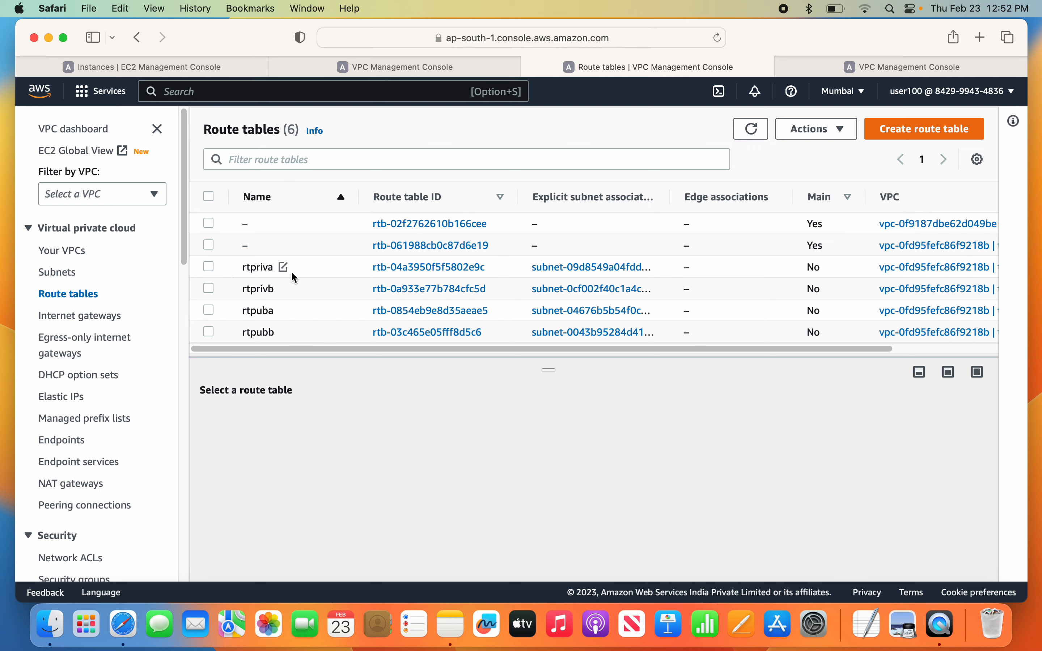
Step: Widen the explicit subnet associations column and check which subnet each named route table is associated with
{"action": "left_click_drag", "start_coordinate": [669, 197], "coordinate": [732, 197]}
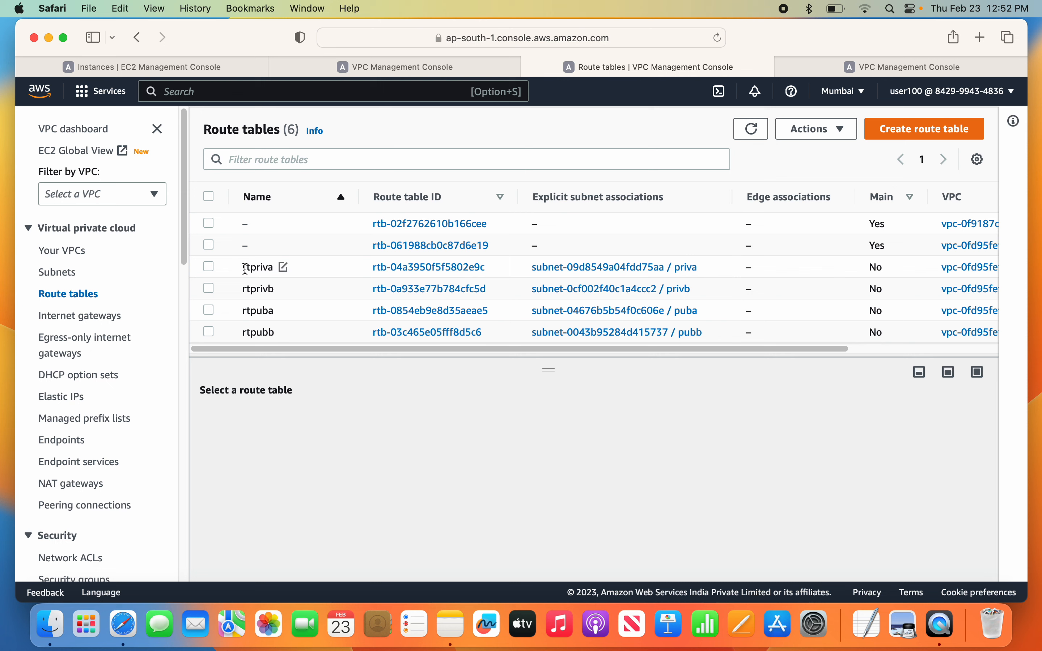
{"action": "left_click_drag", "start_coordinate": [244, 268], "coordinate": [283, 268]}
{"action": "left_click_drag", "start_coordinate": [700, 267], "coordinate": [677, 267]}
{"action": "left_click_drag", "start_coordinate": [240, 289], "coordinate": [283, 289]}
{"action": "left_click_drag", "start_coordinate": [691, 290], "coordinate": [671, 289]}
{"action": "left_click_drag", "start_coordinate": [242, 309], "coordinate": [283, 332]}
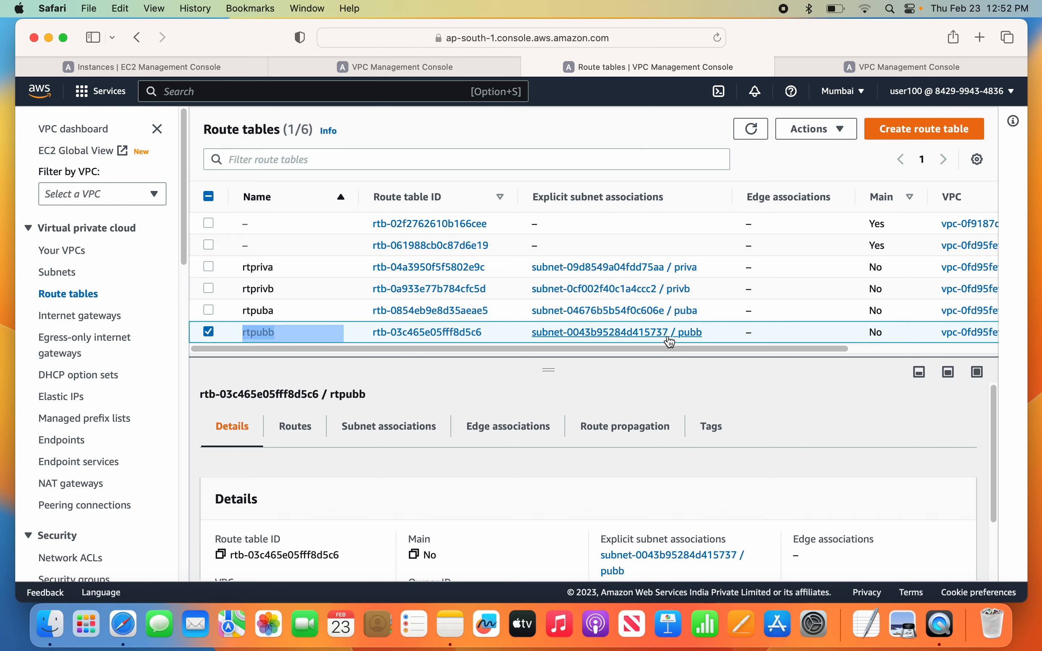
{"action": "left_click", "coordinate": [211, 333]}
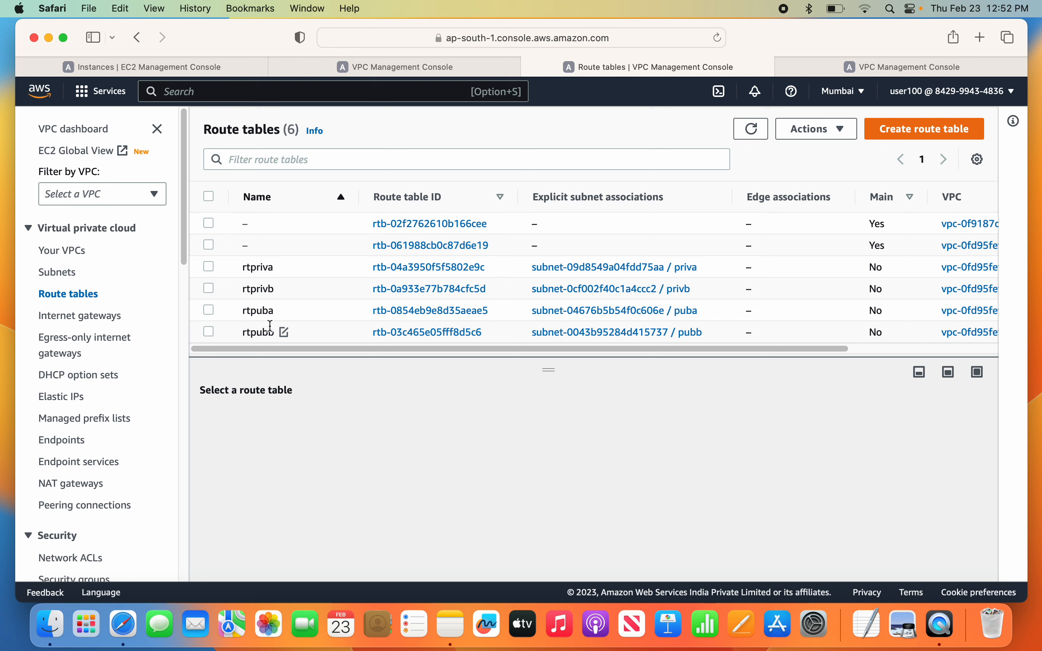
Step: Open the Network ACLs page of the VPC console in a new browser tab
{"action": "scroll", "coordinate": [129, 423], "scroll_direction": "down", "scroll_amount": 4}
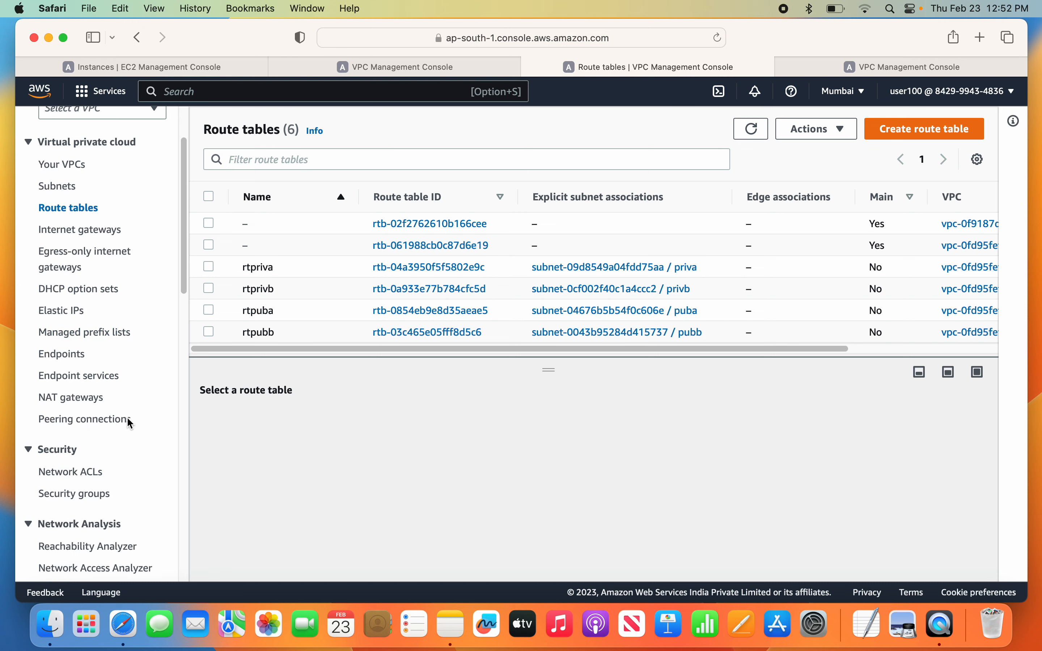
{"action": "scroll", "coordinate": [130, 423], "scroll_direction": "down", "scroll_amount": 6}
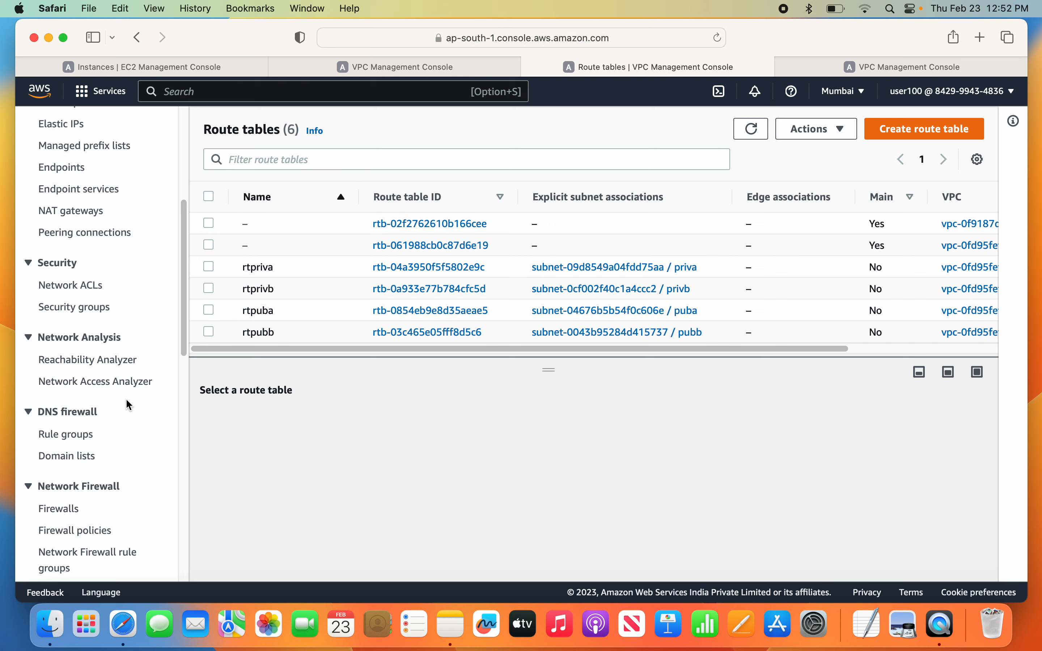
{"action": "right_click", "coordinate": [88, 295]}
{"action": "left_click", "coordinate": [118, 295]}
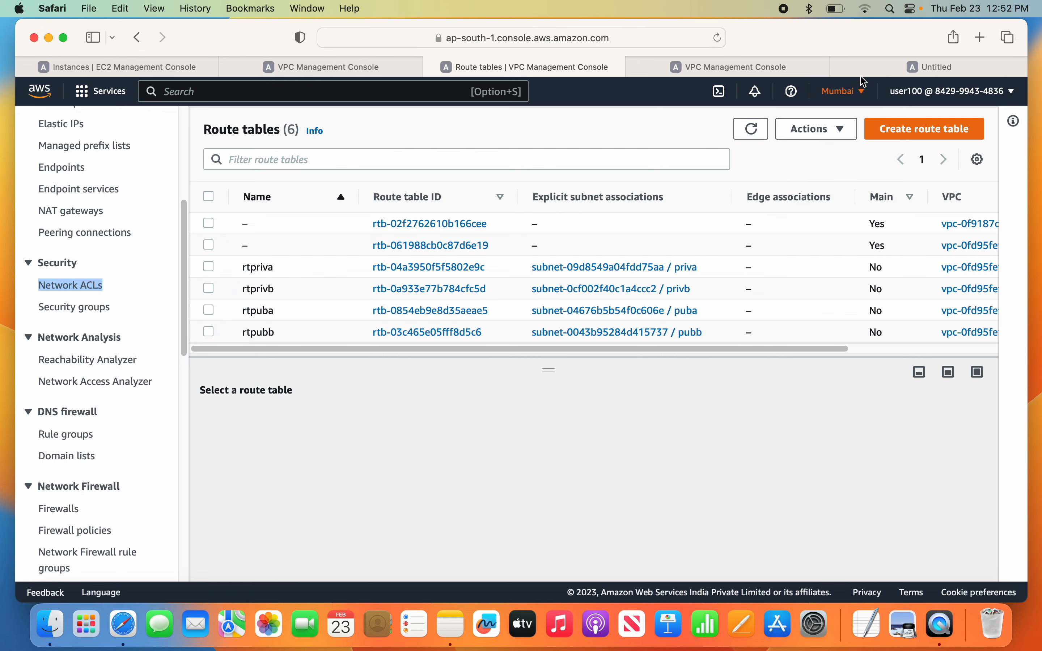
Step: Enlarge the Network ACLs list and select the network ACL that belongs to testvpc
{"action": "left_click", "coordinate": [920, 73]}
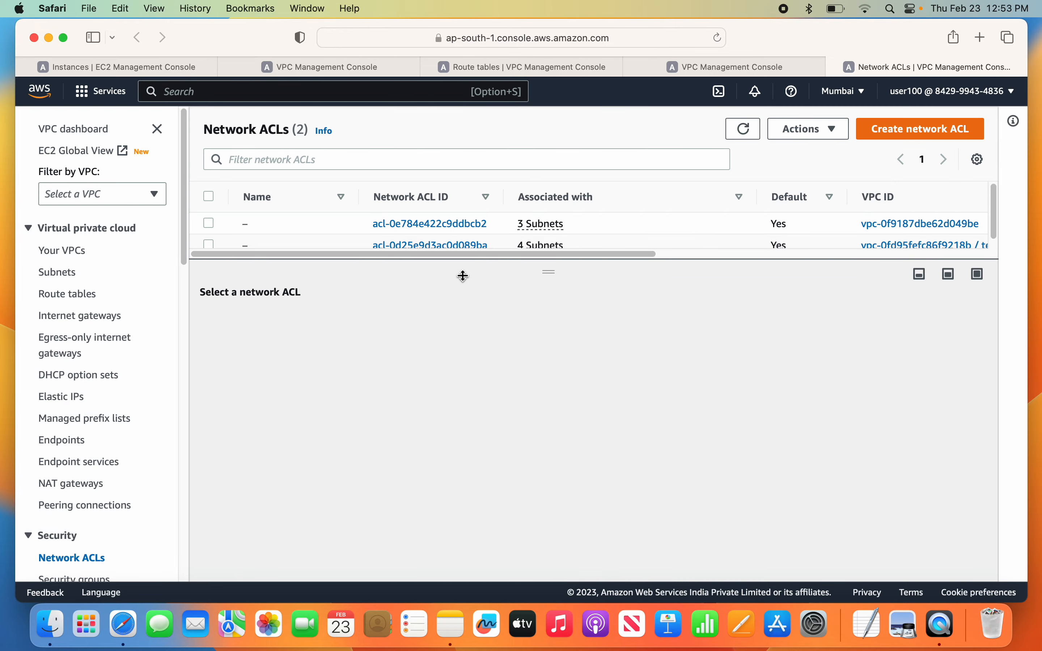
{"action": "mouse_move", "coordinate": [553, 272]}
{"action": "left_mouse_down"}
{"action": "mouse_move", "coordinate": [560, 288]}
{"action": "mouse_move", "coordinate": [553, 278]}
{"action": "left_mouse_up"}
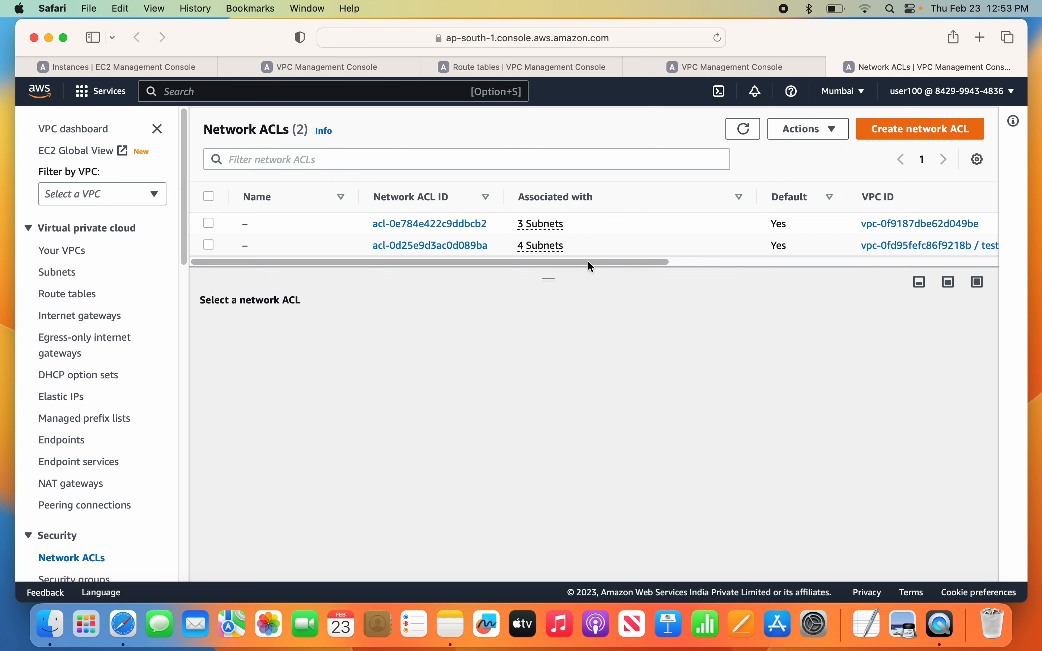
{"action": "left_click_drag", "start_coordinate": [587, 262], "coordinate": [150, 269]}
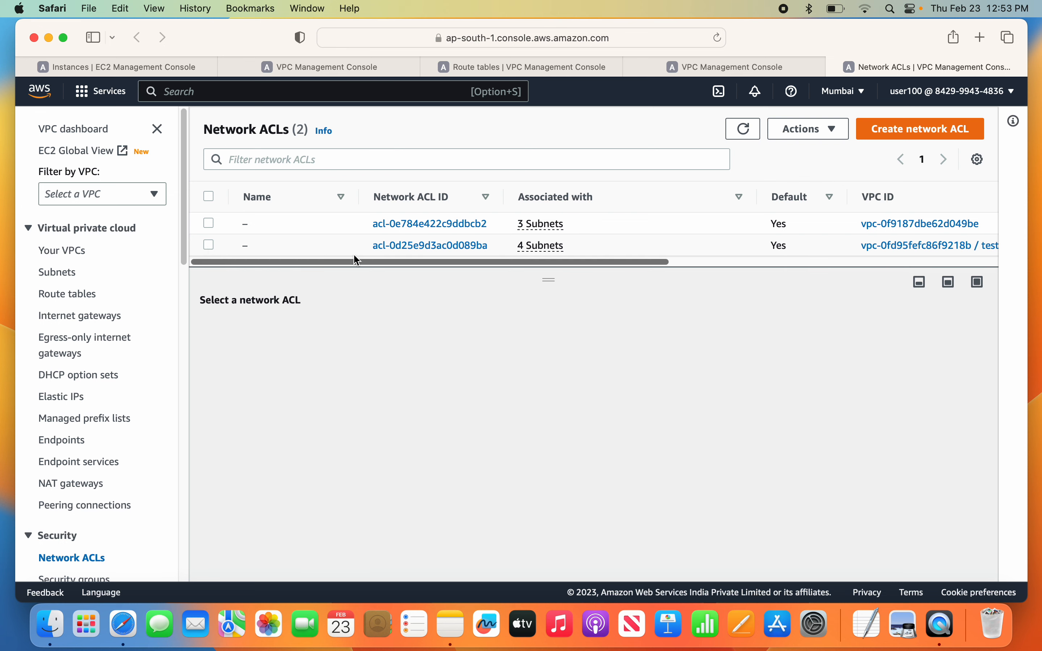
{"action": "left_click_drag", "start_coordinate": [373, 245], "coordinate": [498, 247]}
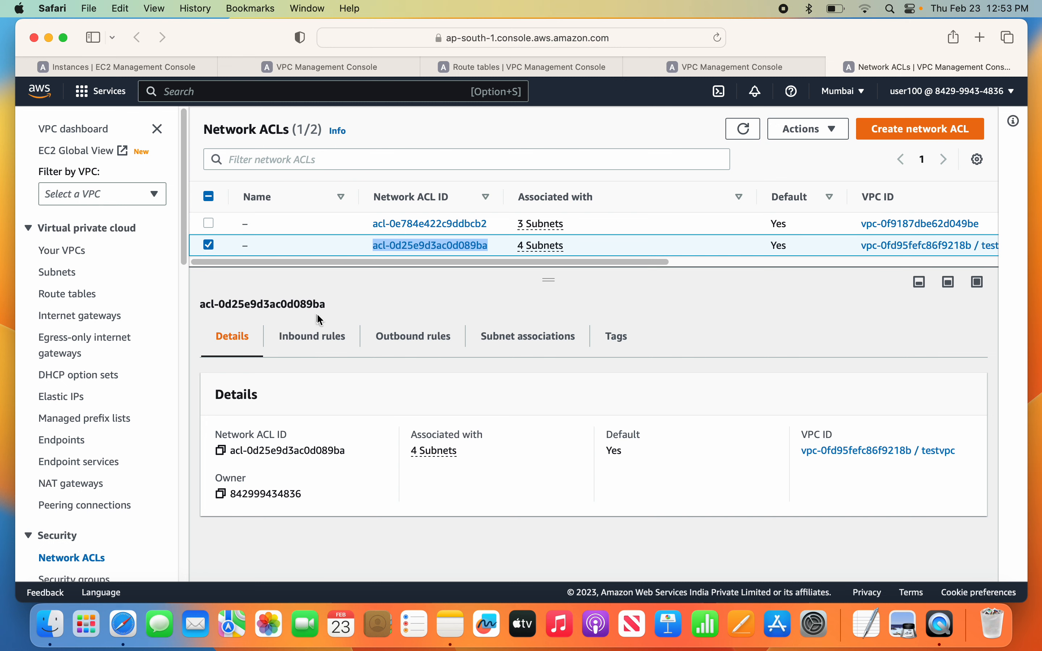
Step: Review the inbound and outbound rules of testvpc's network ACL, dismiss the Reachability Analyzer notice, and deselect the ACL
{"action": "left_click", "coordinate": [316, 340]}
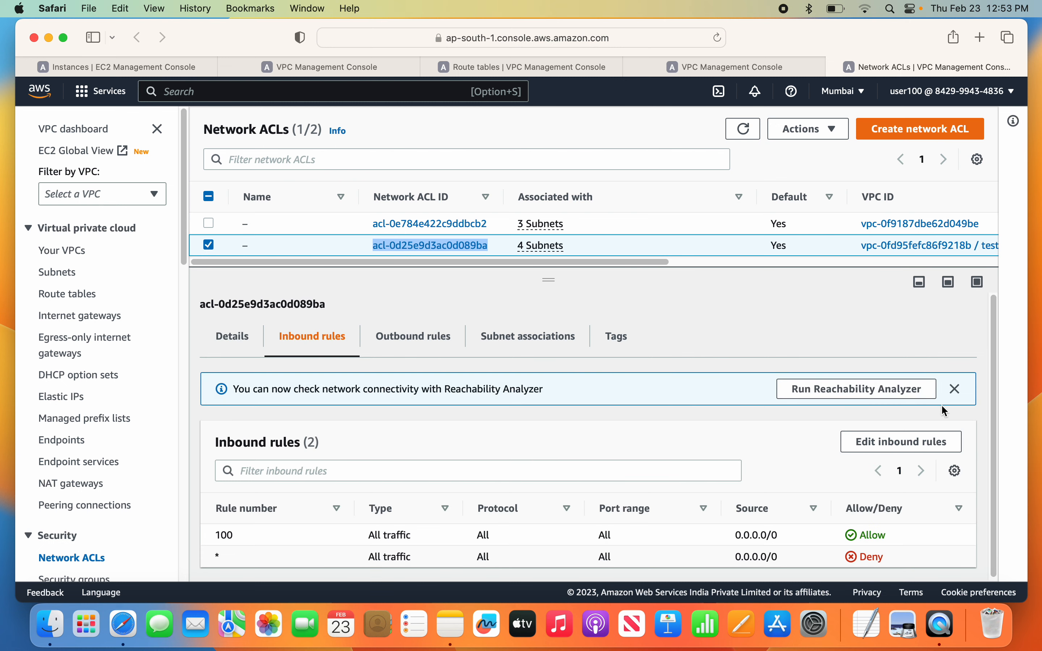
{"action": "left_click", "coordinate": [952, 390]}
{"action": "left_click_drag", "start_coordinate": [899, 499], "coordinate": [216, 500]}
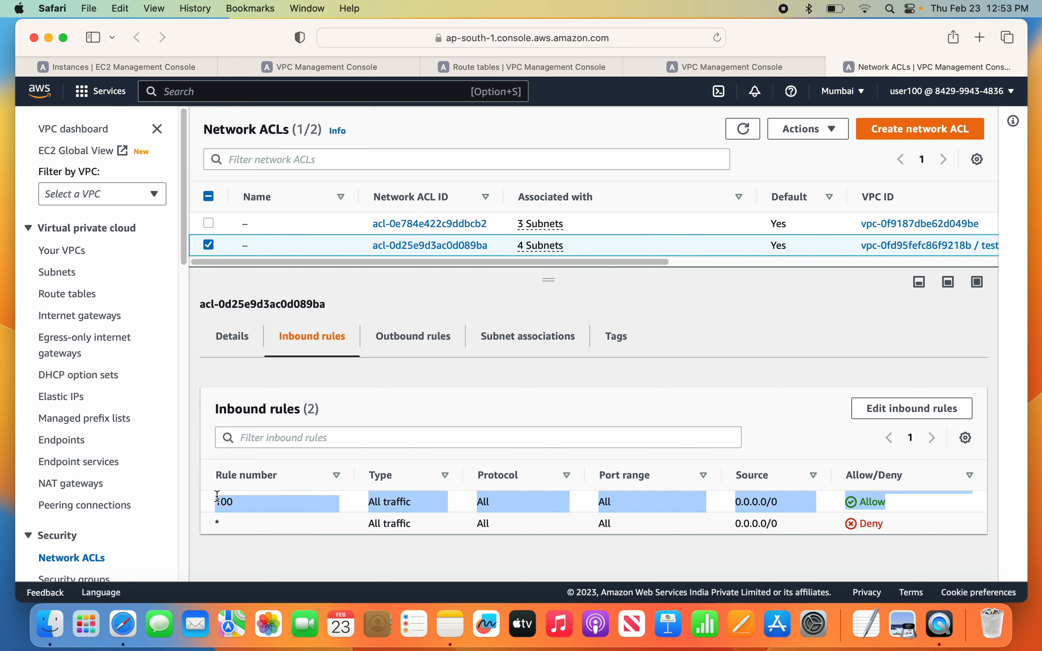
{"action": "left_click", "coordinate": [407, 340]}
{"action": "left_click_drag", "start_coordinate": [912, 492], "coordinate": [242, 493]}
{"action": "left_click", "coordinate": [286, 385]}
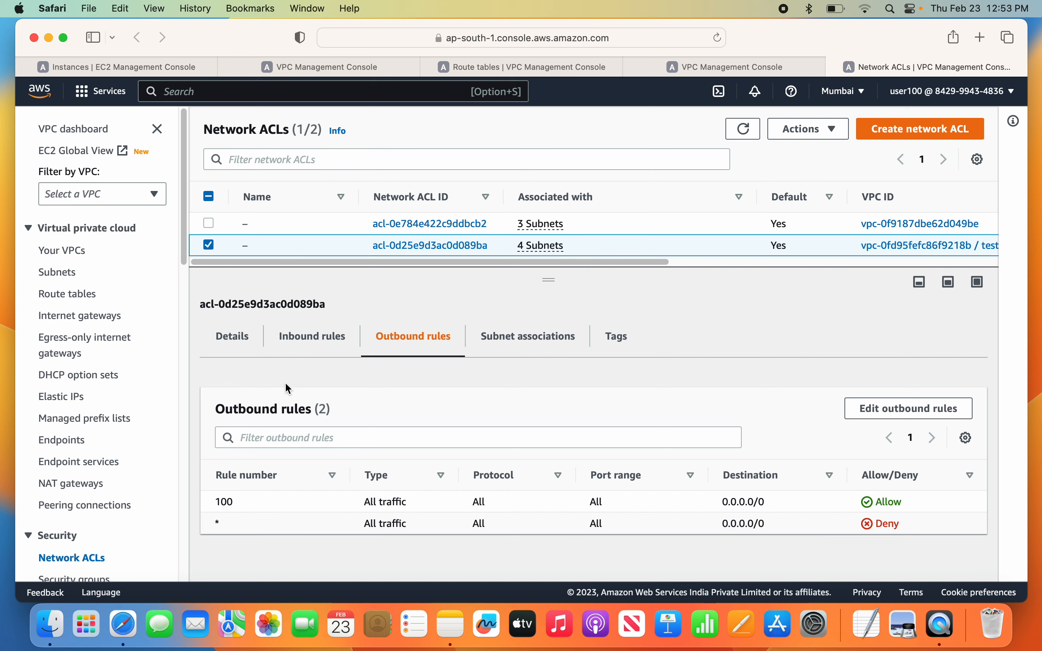
{"action": "left_click", "coordinate": [217, 251]}
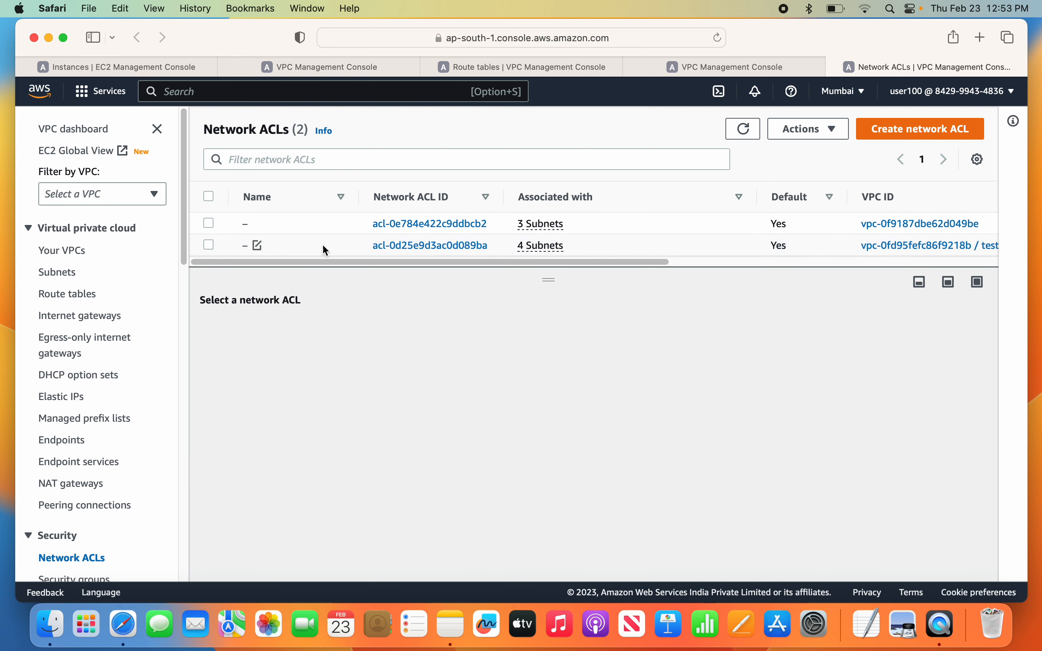
Step: Close the Network ACLs browser tab and open the Security groups page in a new one
{"action": "left_click", "coordinate": [837, 67]}
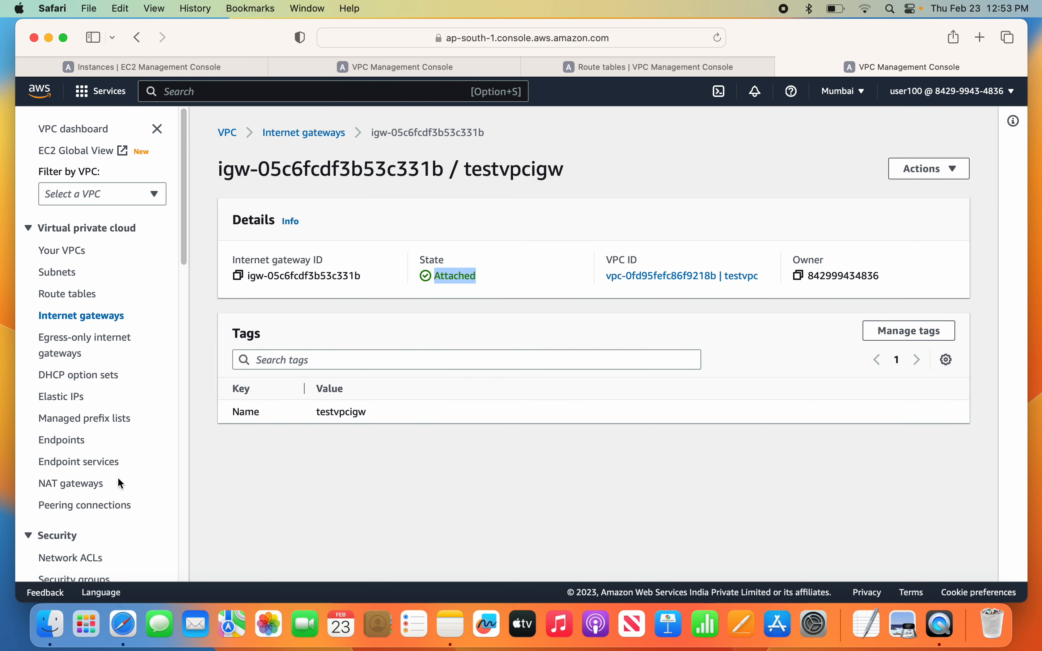
{"action": "scroll", "coordinate": [88, 487], "scroll_direction": "down", "scroll_amount": 10}
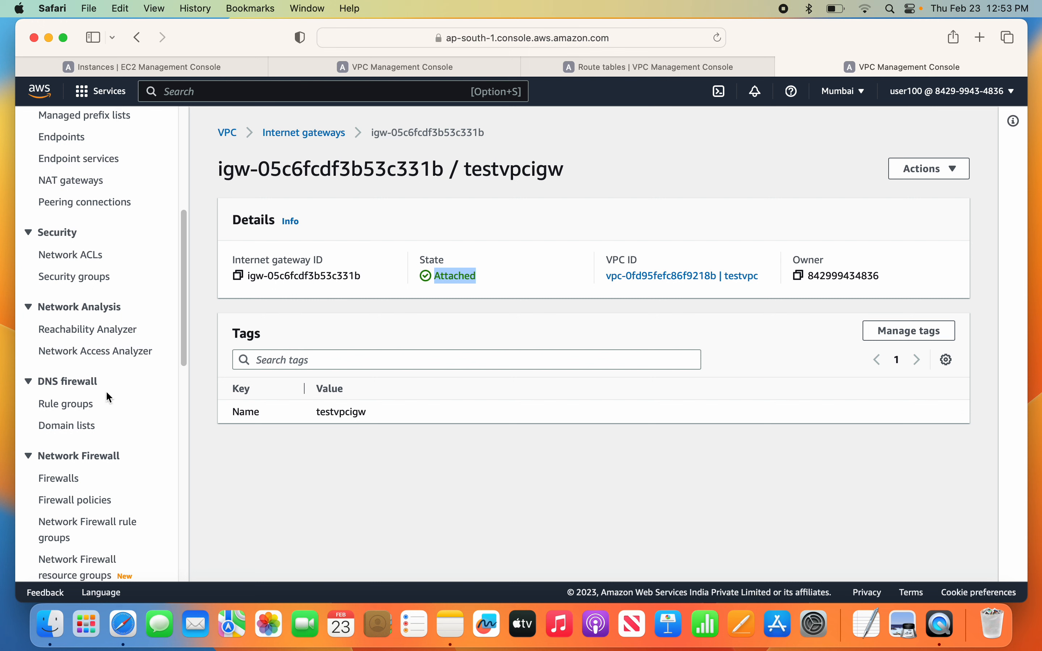
{"action": "scroll", "coordinate": [106, 391], "scroll_direction": "up", "scroll_amount": 5}
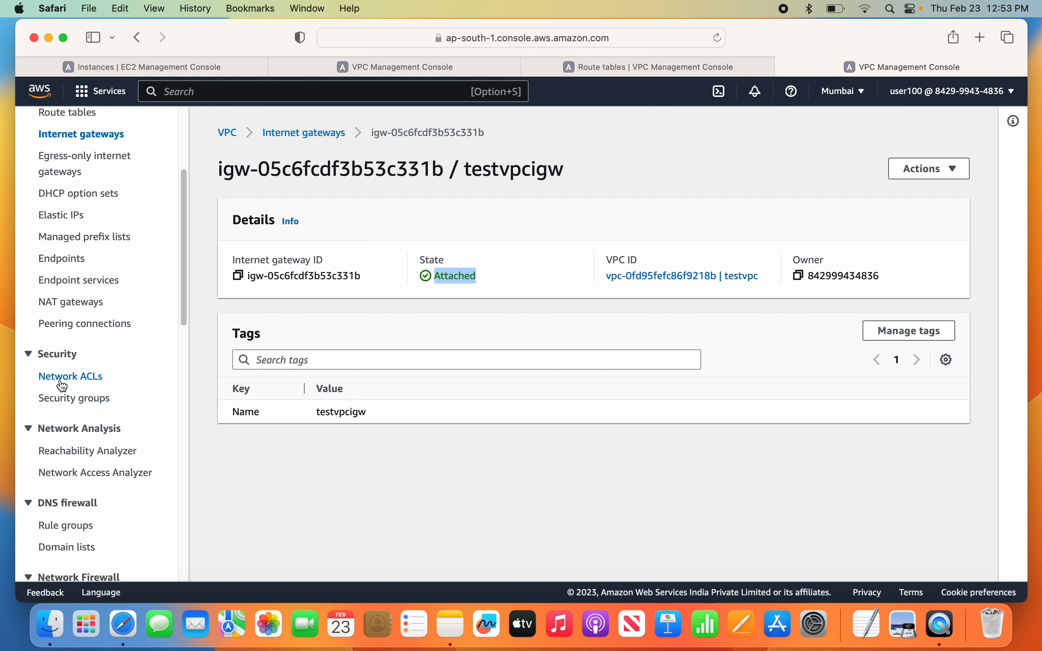
{"action": "right_click", "coordinate": [65, 399]}
{"action": "left_click", "coordinate": [89, 410]}
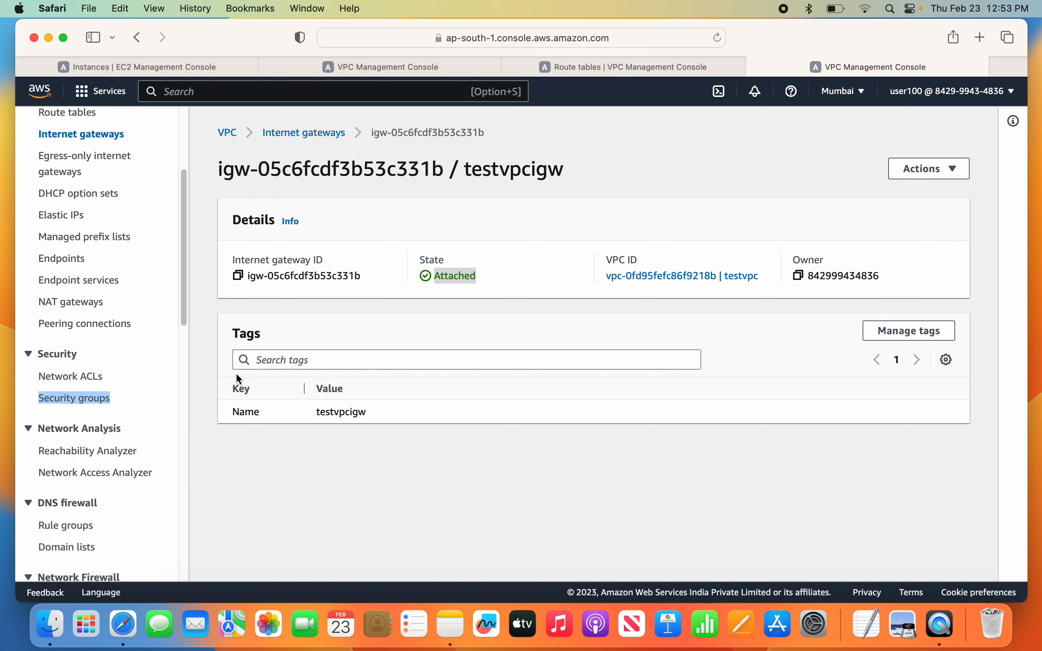
{"action": "left_click", "coordinate": [887, 68]}
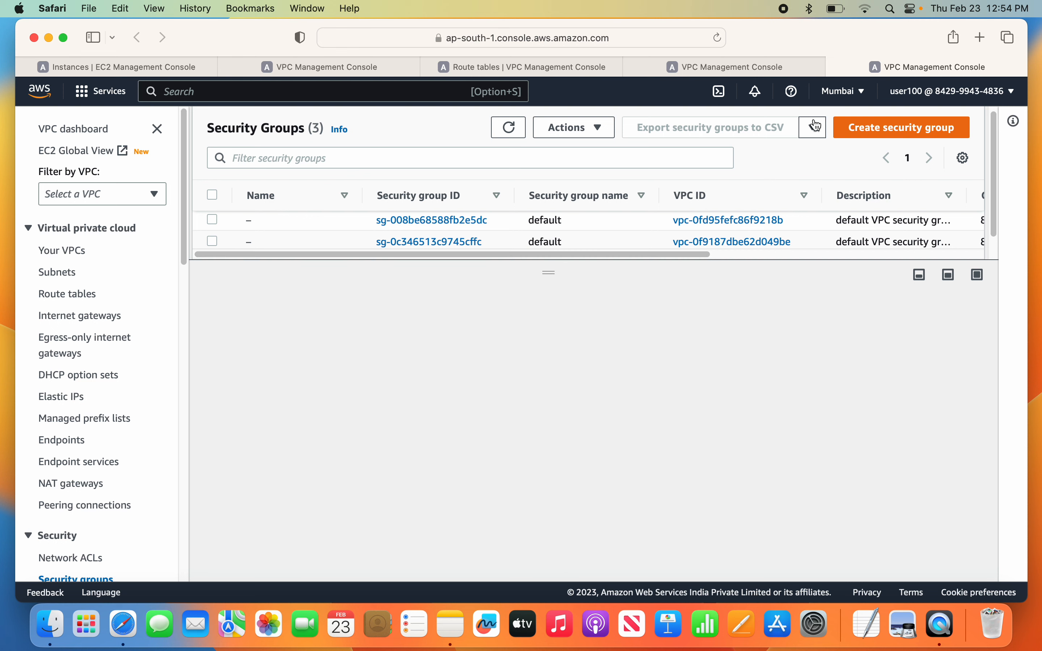
Step: Start a new security group named testvpcsg, described as "security group for testvpc", in the testvpc VPC
{"action": "left_click", "coordinate": [863, 132]}
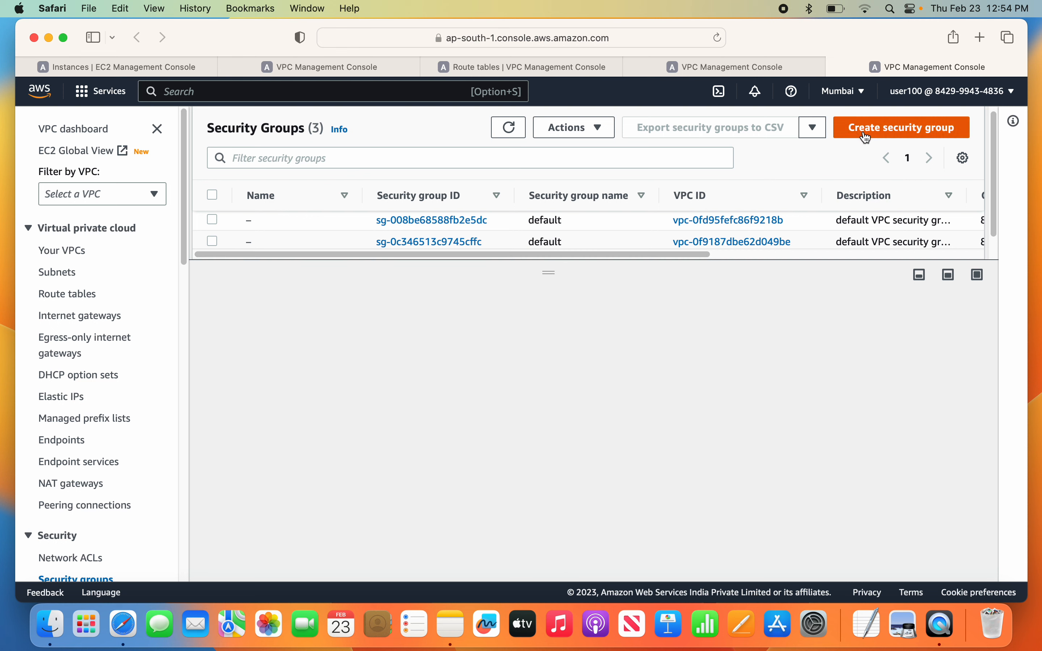
{"action": "left_click", "coordinate": [159, 294]}
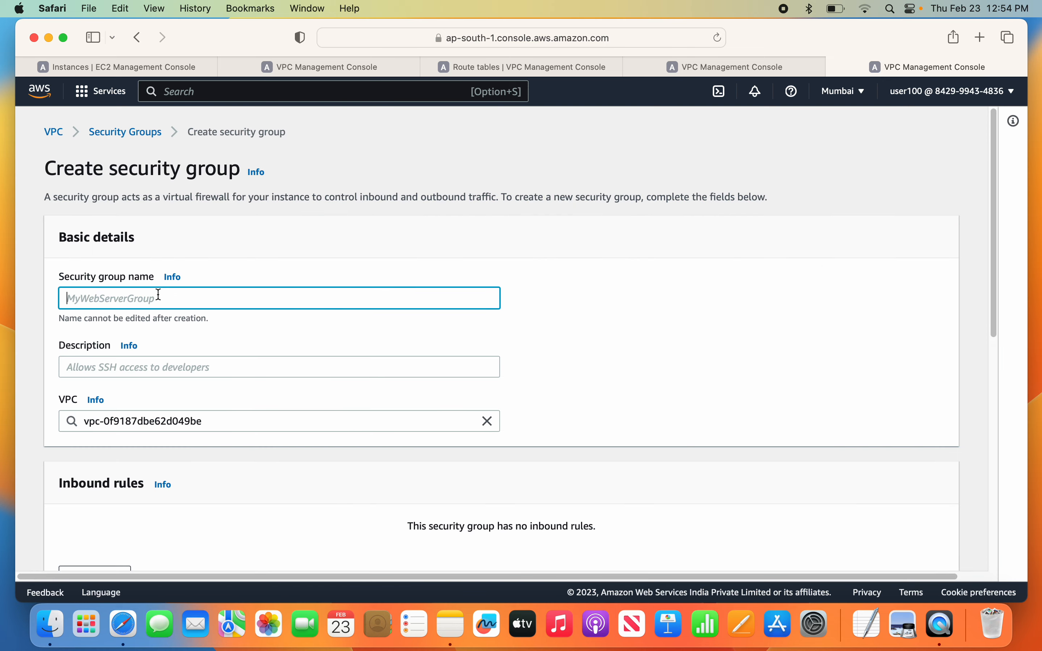
{"action": "type", "text": "testvpcsg"}
{"action": "left_click", "coordinate": [230, 374]}
{"action": "type", "text": "secu"}
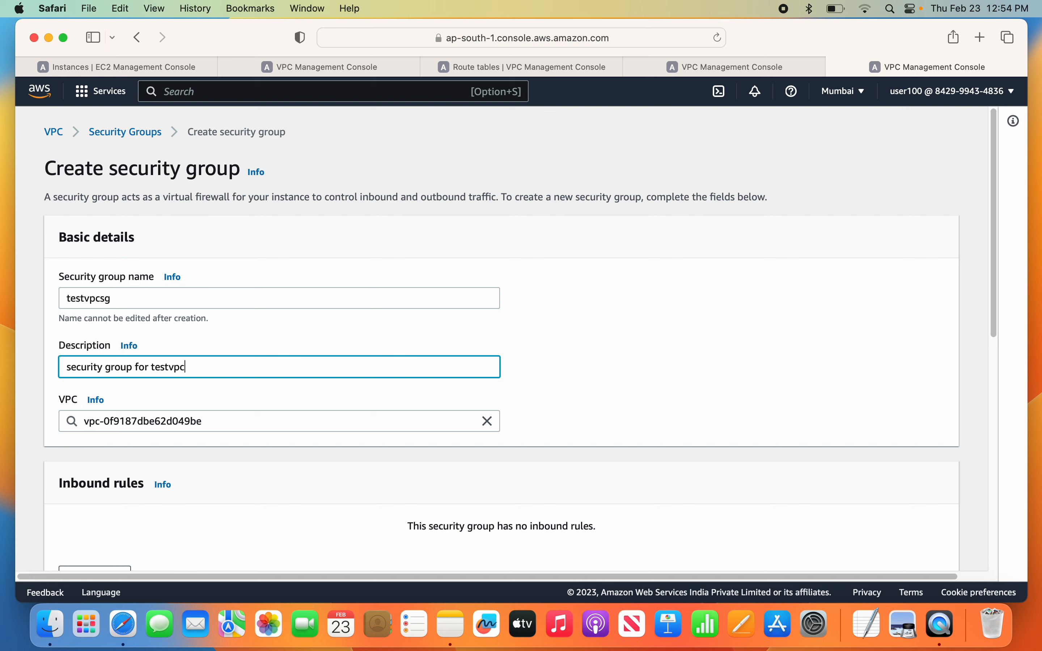
{"action": "left_click", "coordinate": [409, 424]}
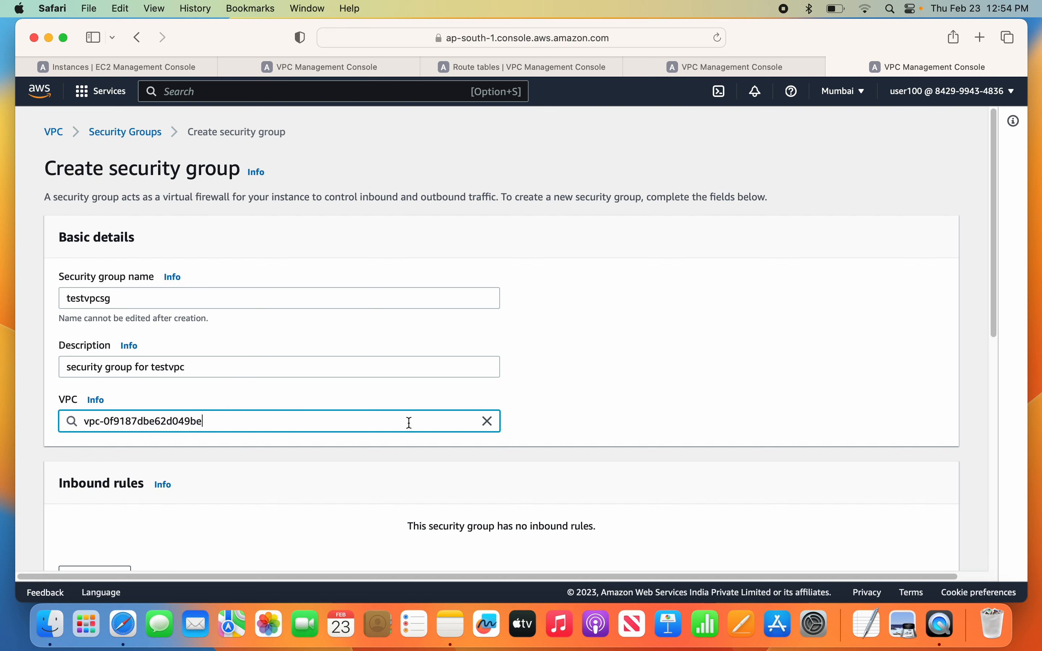
{"action": "left_click", "coordinate": [485, 424]}
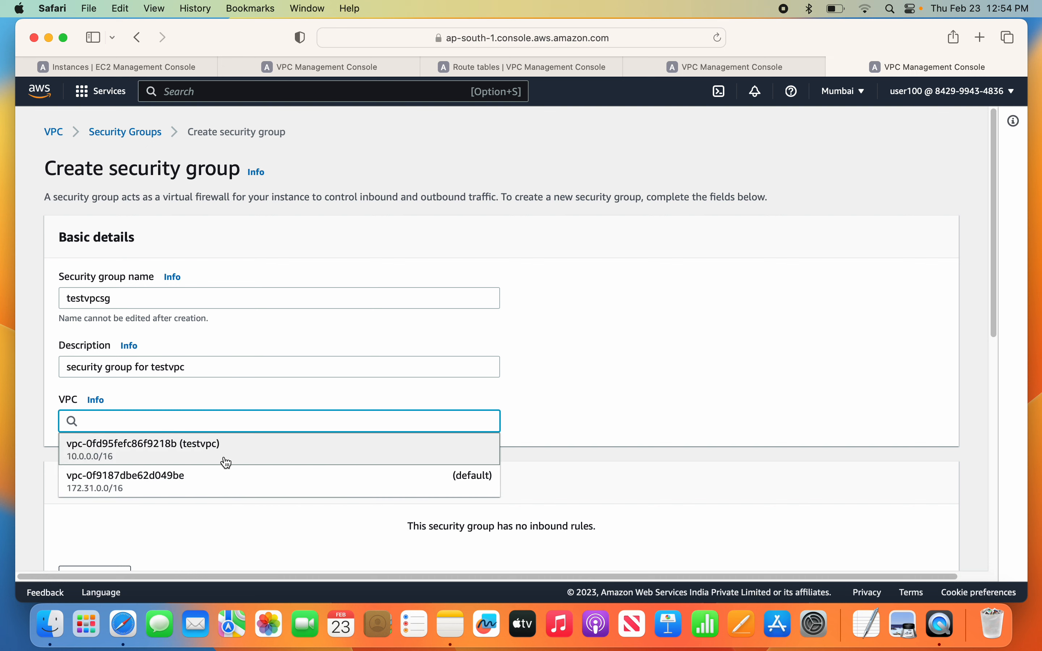
{"action": "left_click", "coordinate": [207, 454]}
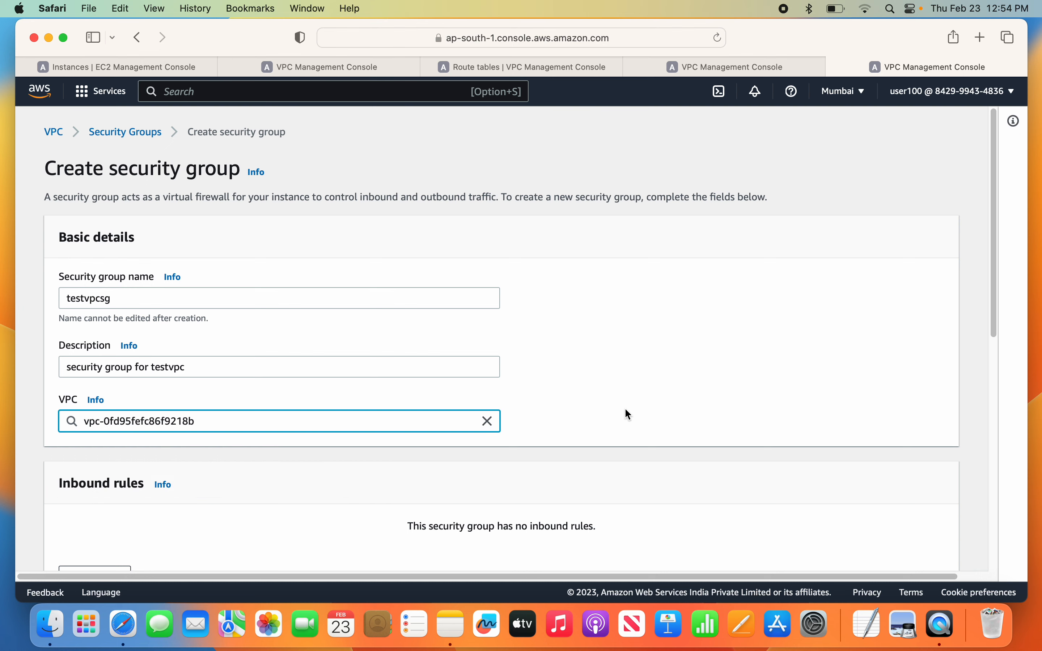
Step: Add an inbound rule of type SSH to the security group with My IP as its source
{"action": "scroll", "coordinate": [625, 411], "scroll_direction": "down", "scroll_amount": 2}
{"action": "scroll", "coordinate": [224, 405], "scroll_direction": "down", "scroll_amount": 4}
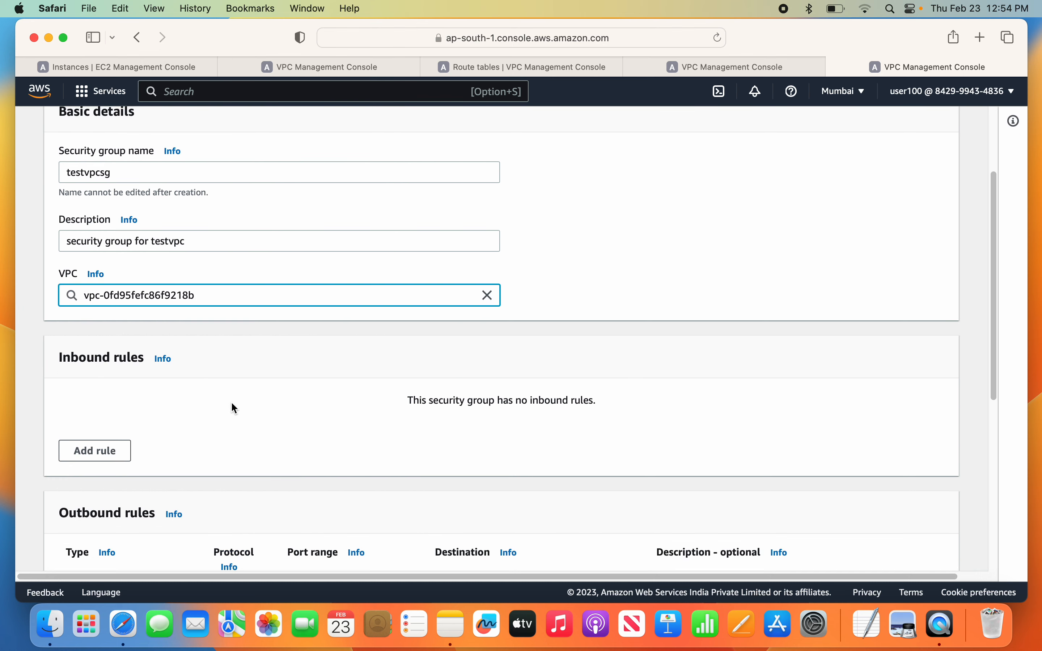
{"action": "scroll", "coordinate": [127, 424], "scroll_direction": "down", "scroll_amount": 2}
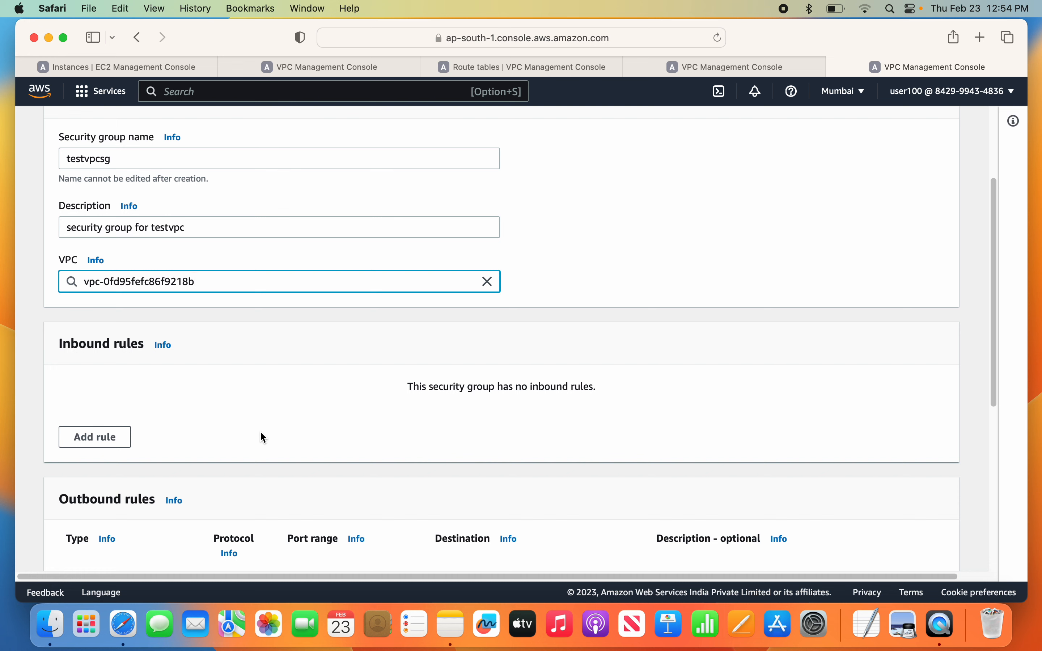
{"action": "left_click", "coordinate": [94, 440]}
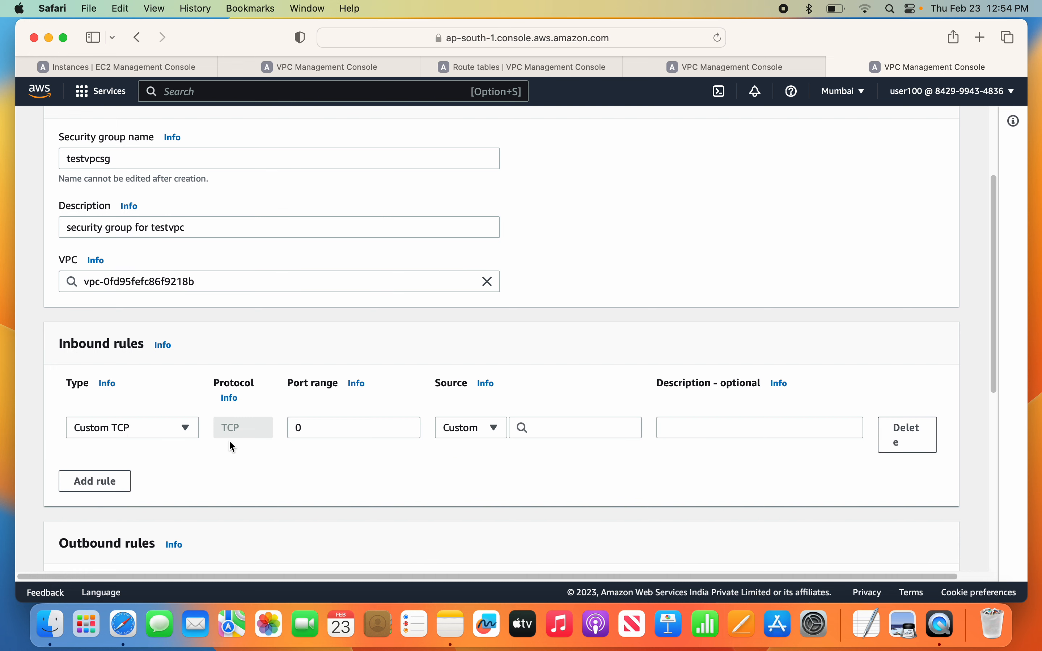
{"action": "left_click", "coordinate": [191, 433]}
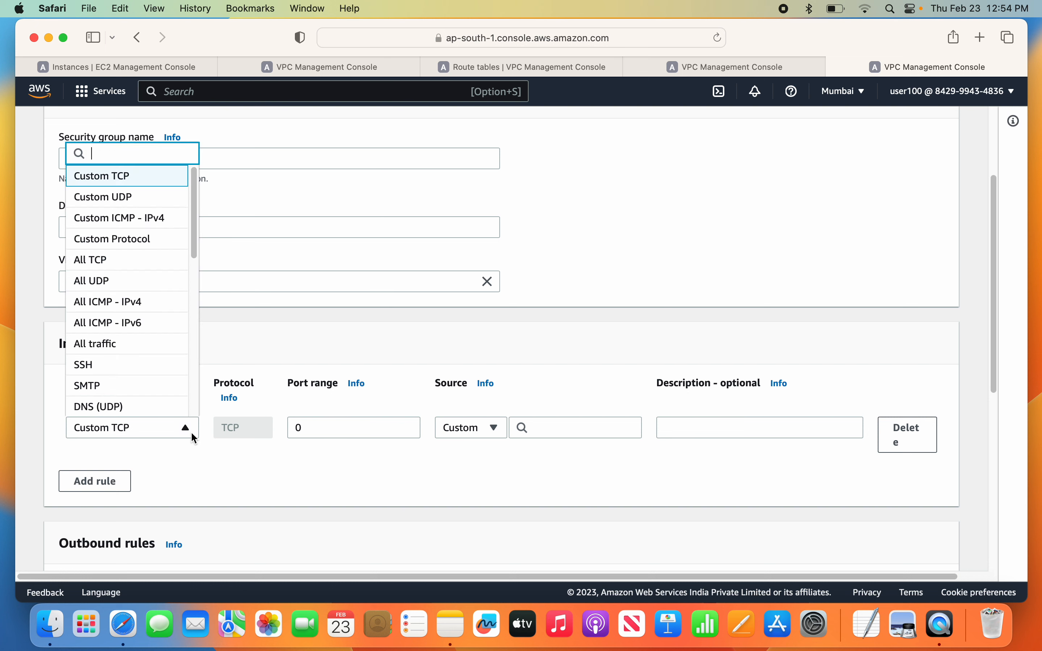
{"action": "type", "text": "ssg"}
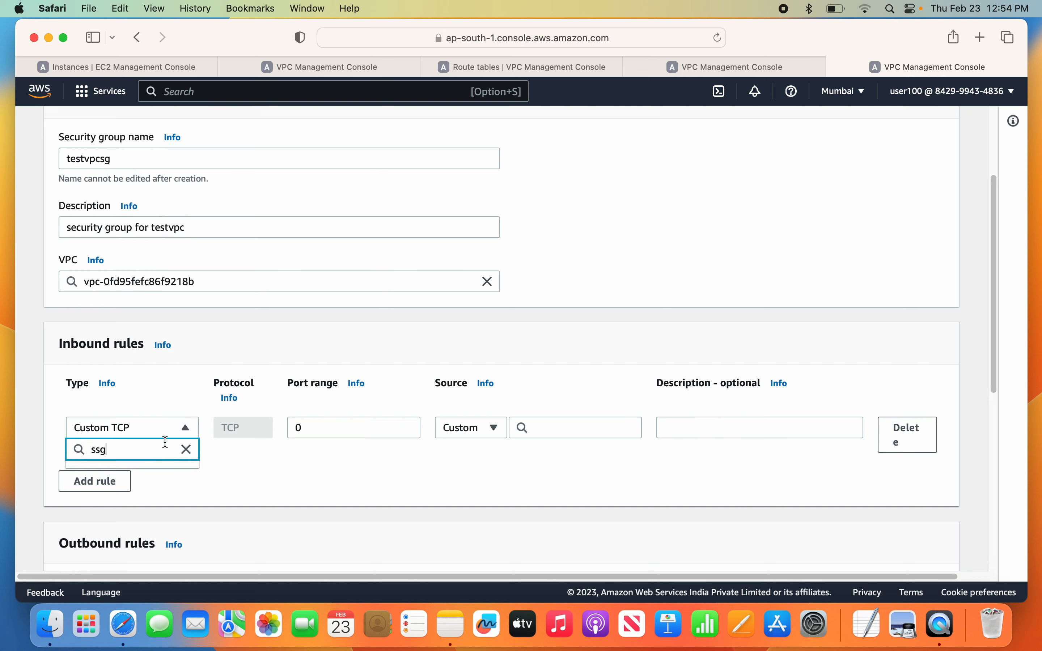
{"action": "key", "text": "BackSpace"}
{"action": "type", "text": "h"}
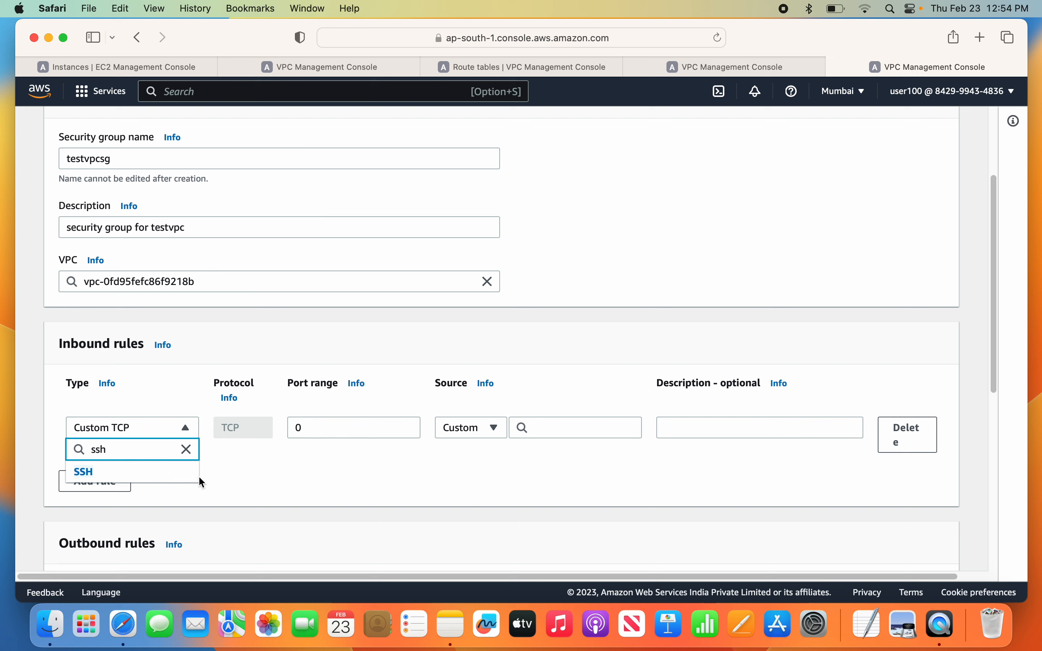
{"action": "left_click", "coordinate": [154, 472]}
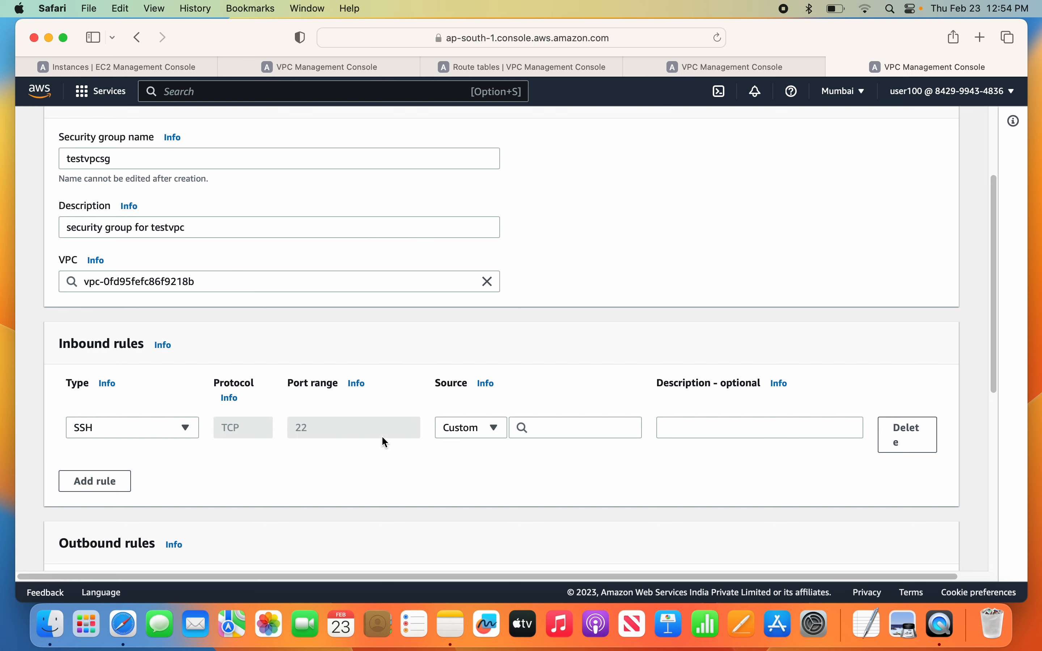
{"action": "left_click", "coordinate": [562, 428]}
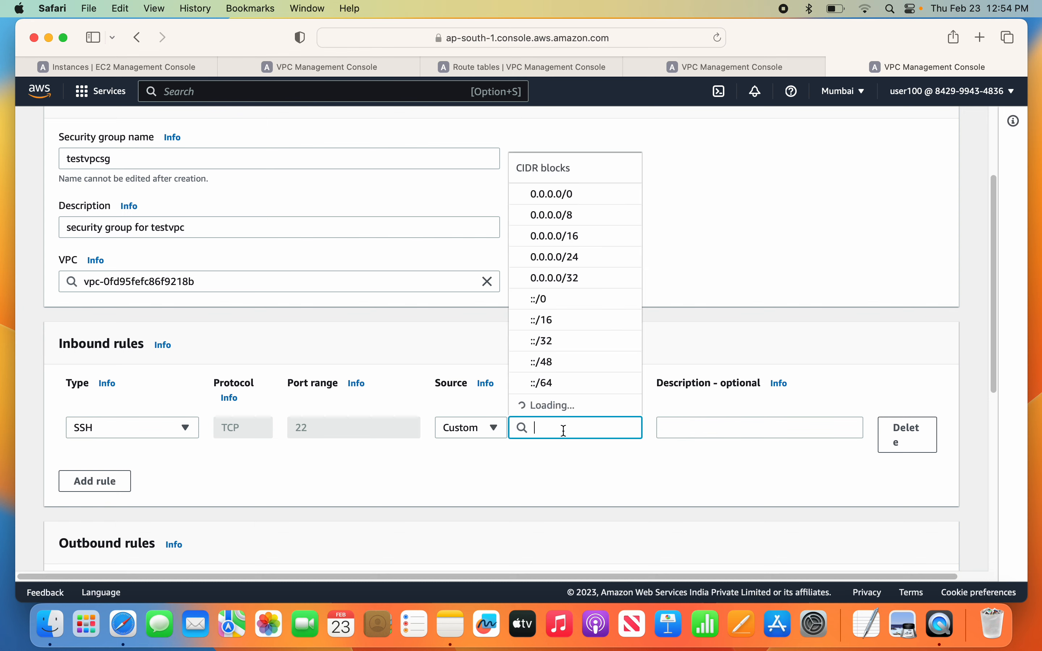
{"action": "left_click", "coordinate": [493, 429]}
{"action": "left_click", "coordinate": [479, 409]}
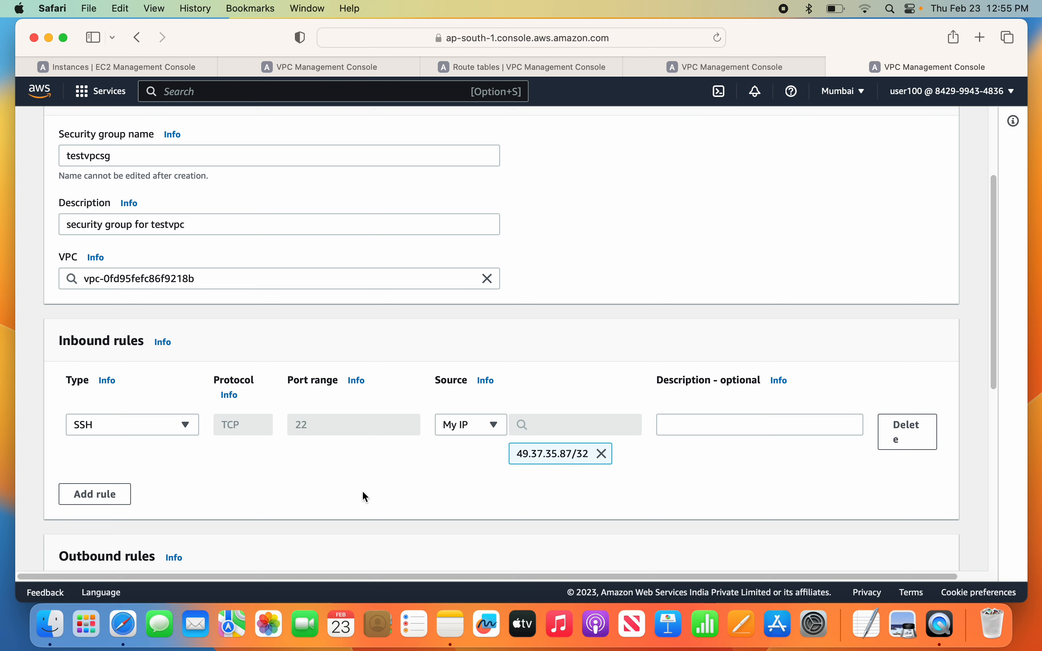
Step: Look over the default outbound rule, create the security group testvpcsg, and dismiss the success notice
{"action": "scroll", "coordinate": [193, 487], "scroll_direction": "down", "scroll_amount": 2}
{"action": "scroll", "coordinate": [209, 490], "scroll_direction": "down", "scroll_amount": 3}
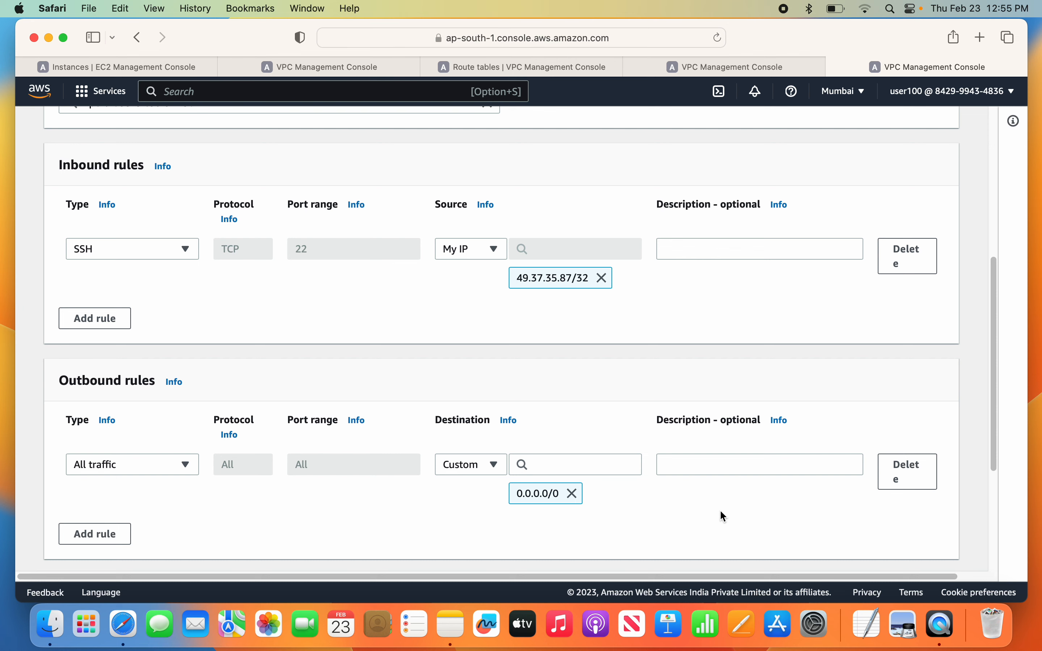
{"action": "scroll", "coordinate": [812, 516], "scroll_direction": "up", "scroll_amount": 3}
{"action": "scroll", "coordinate": [812, 516], "scroll_direction": "down", "scroll_amount": 9}
{"action": "left_click", "coordinate": [885, 547]}
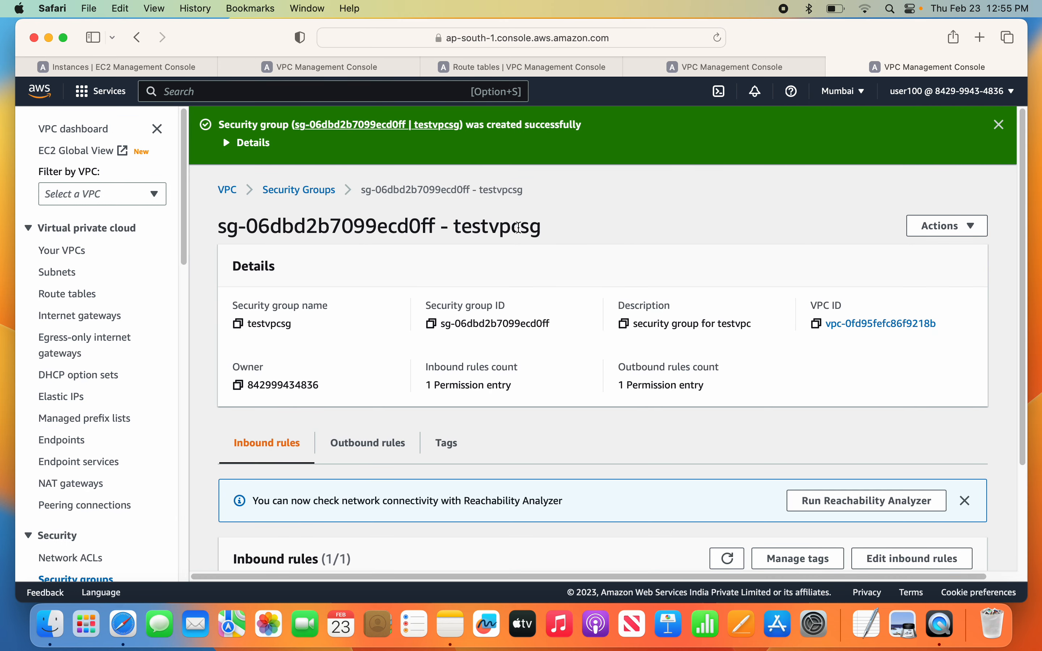
{"action": "left_click", "coordinate": [998, 127]}
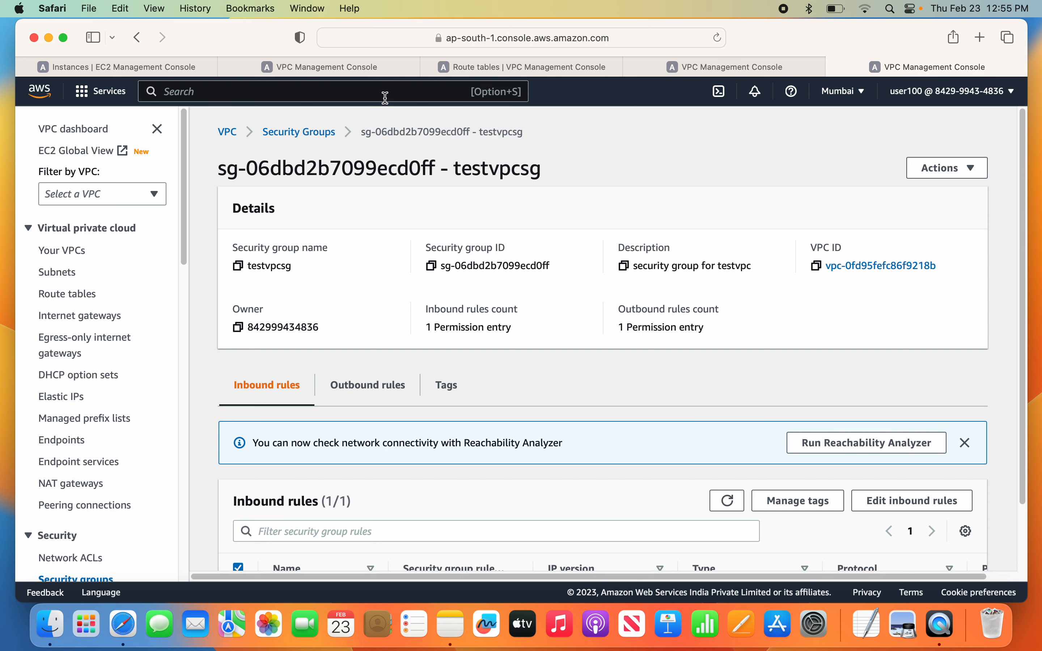
Step: Start launching a new EC2 instance from the Instances page and name it ec2puba
{"action": "left_click", "coordinate": [188, 73]}
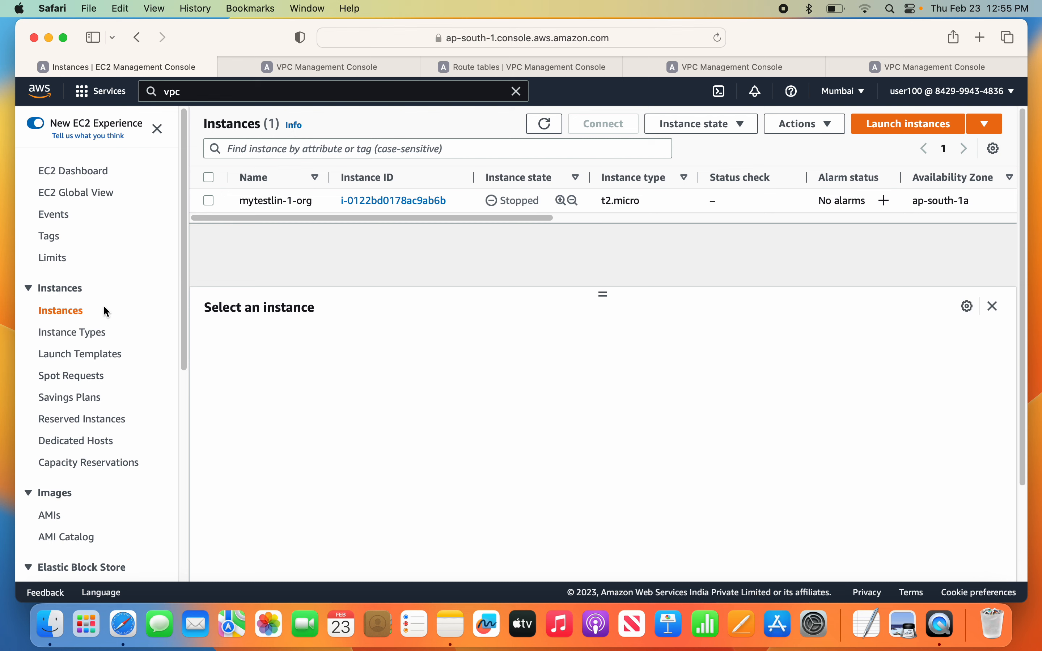
{"action": "left_click", "coordinate": [885, 129]}
{"action": "left_click", "coordinate": [275, 325]}
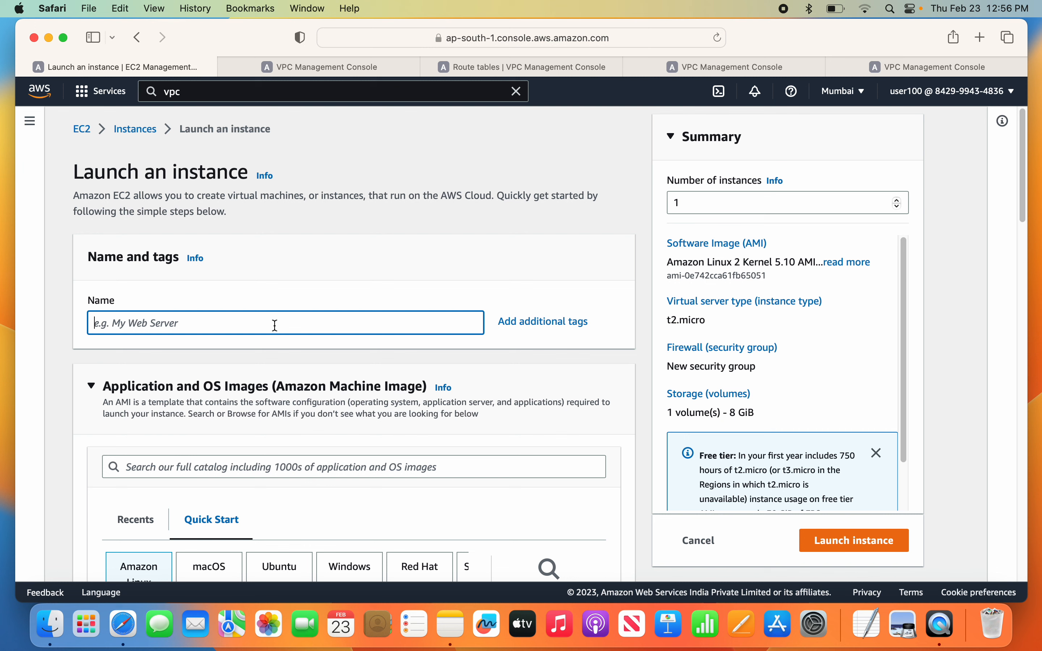
{"action": "type", "text": "ec2puba"}
{"action": "scroll", "coordinate": [469, 416], "scroll_direction": "down", "scroll_amount": 1}
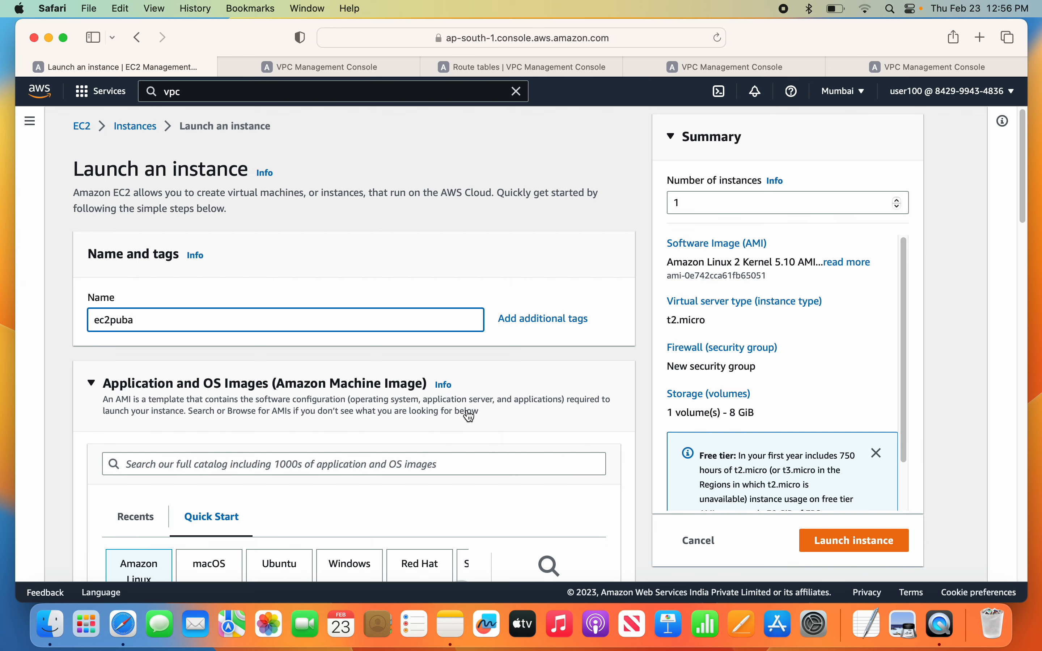
{"action": "scroll", "coordinate": [470, 416], "scroll_direction": "down", "scroll_amount": 5}
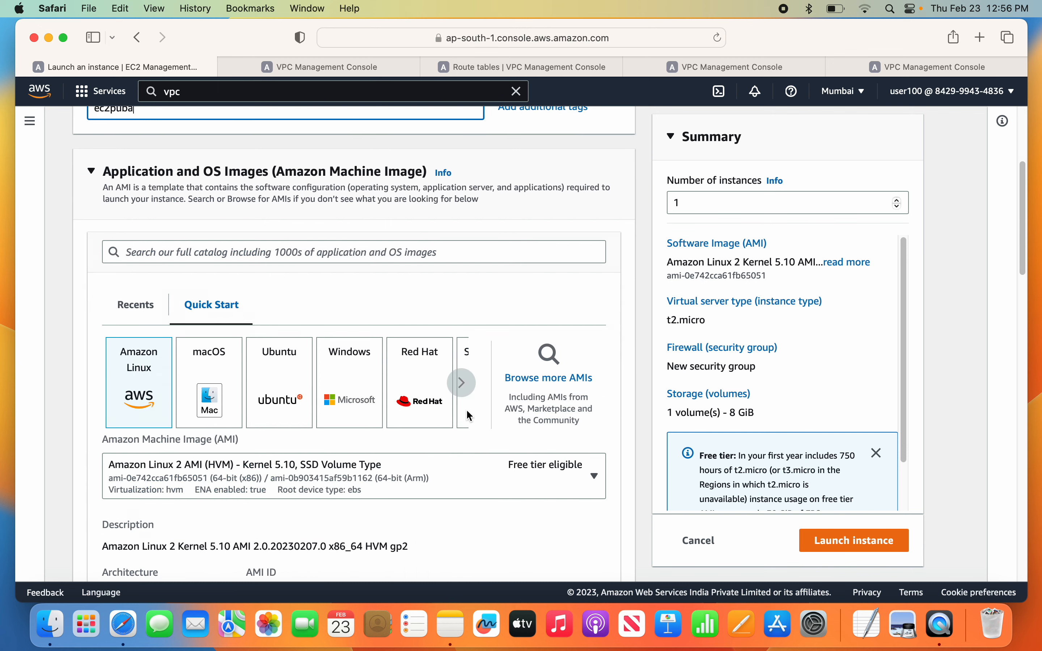
Step: Choose the 64-bit (x86) Amazon Linux 2 AMI (HVM) - Kernel 5.10 from the AMI catalog and assign the clouddoc85 key pair to the instance
{"action": "left_click", "coordinate": [562, 385]}
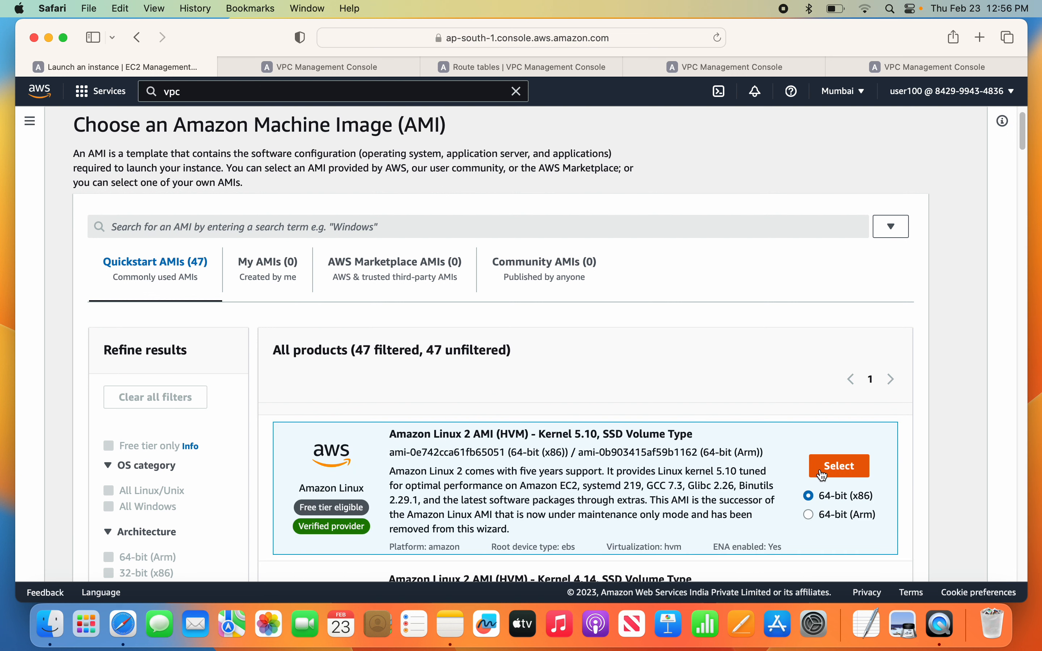
{"action": "left_click", "coordinate": [823, 474]}
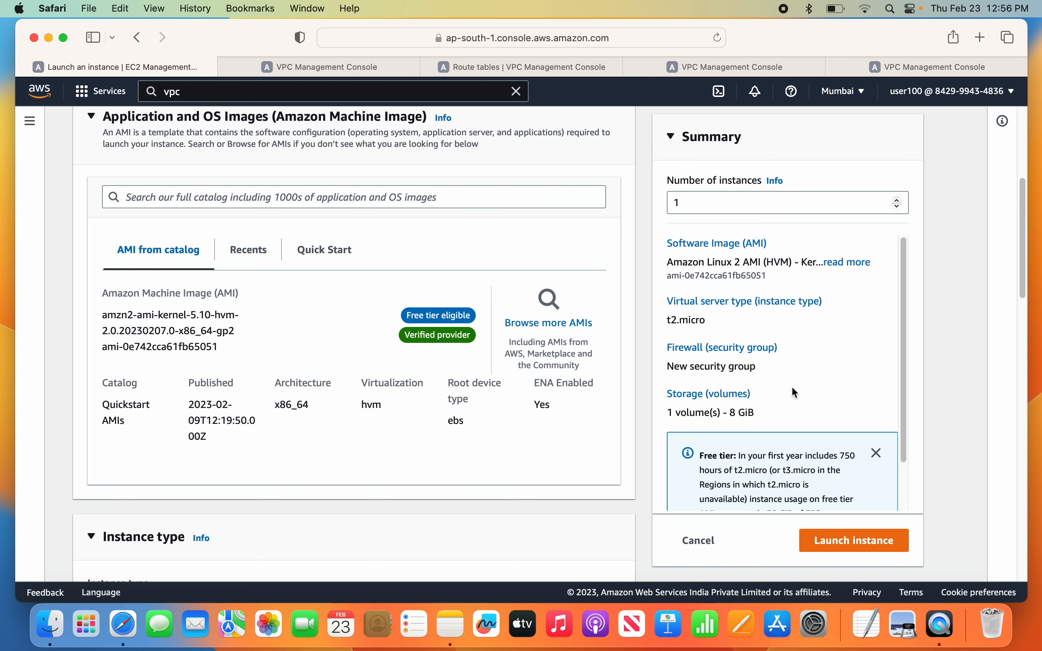
{"action": "scroll", "coordinate": [477, 391], "scroll_direction": "down", "scroll_amount": 3}
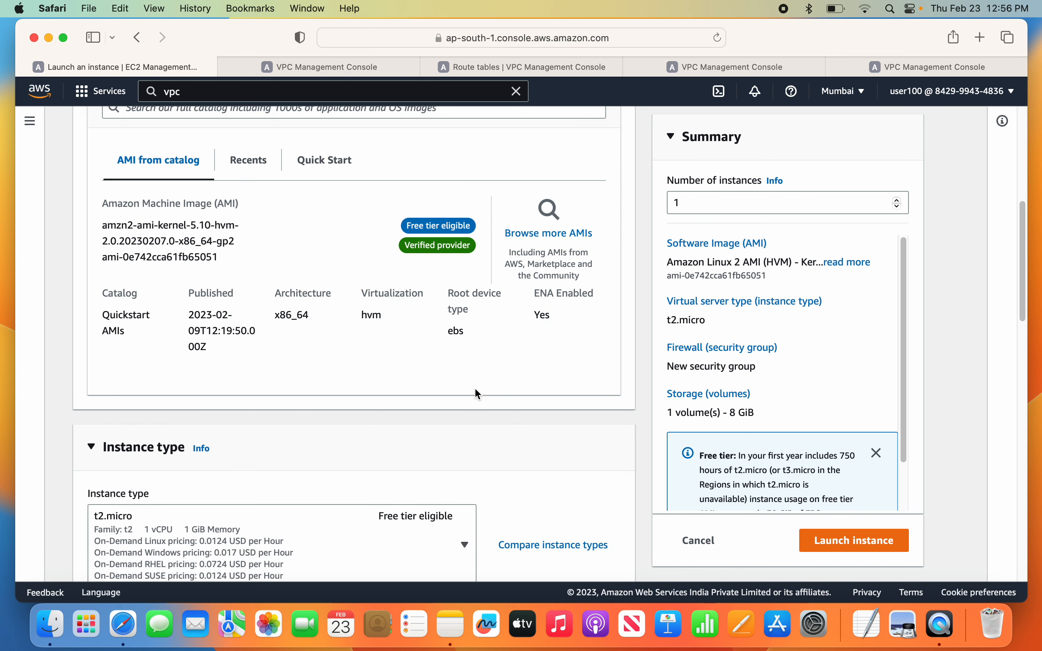
{"action": "scroll", "coordinate": [476, 393], "scroll_direction": "down", "scroll_amount": 3}
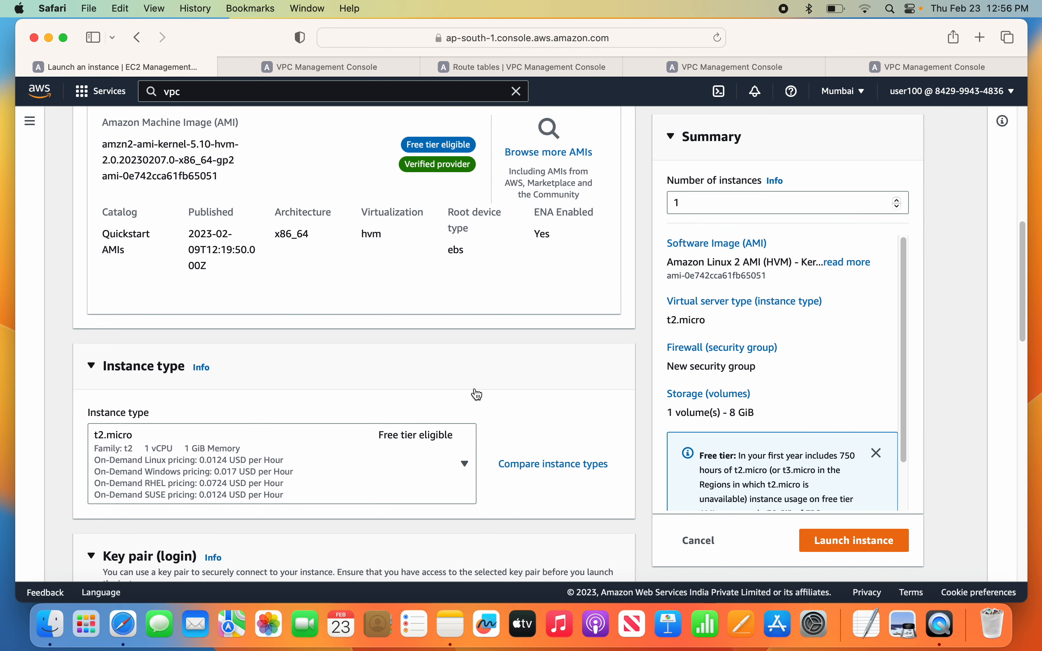
{"action": "scroll", "coordinate": [197, 407], "scroll_direction": "down", "scroll_amount": 5}
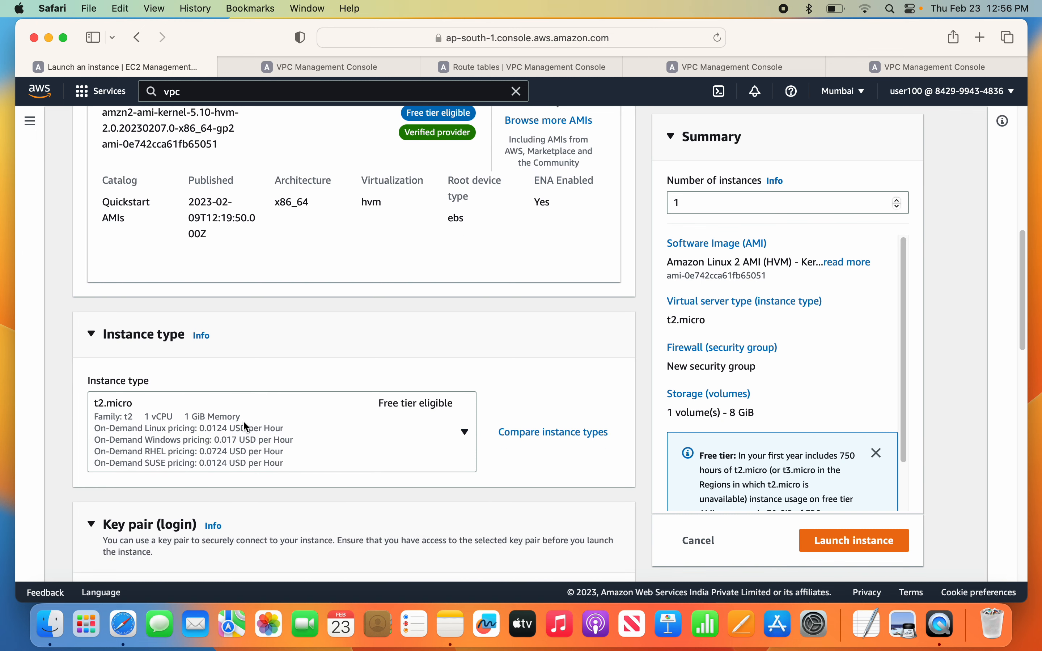
{"action": "scroll", "coordinate": [170, 409], "scroll_direction": "down", "scroll_amount": 5}
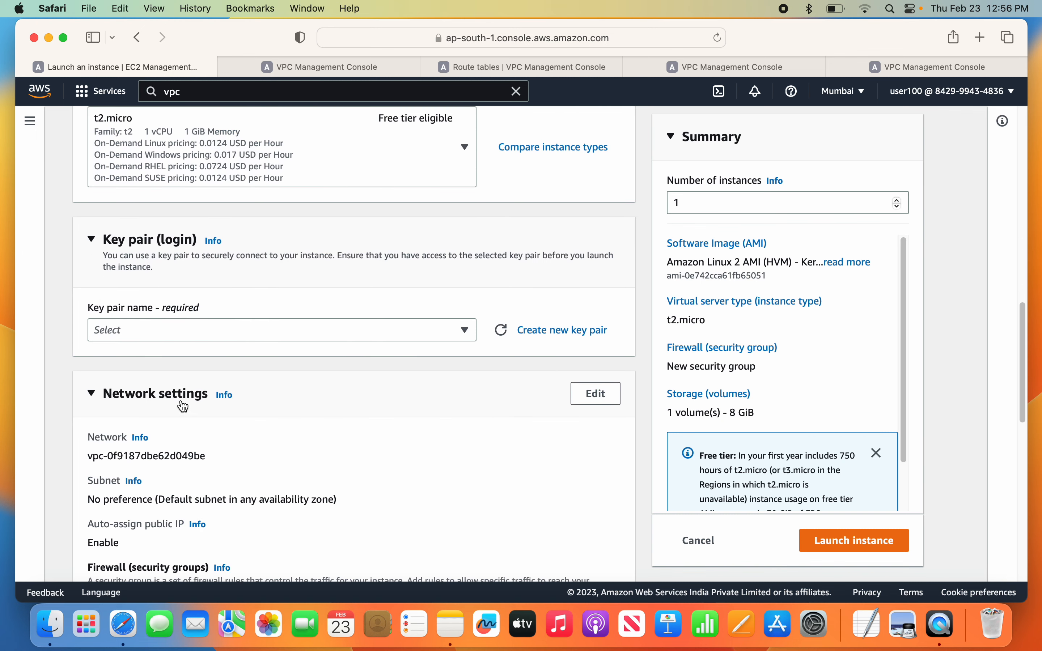
{"action": "left_click", "coordinate": [249, 330]}
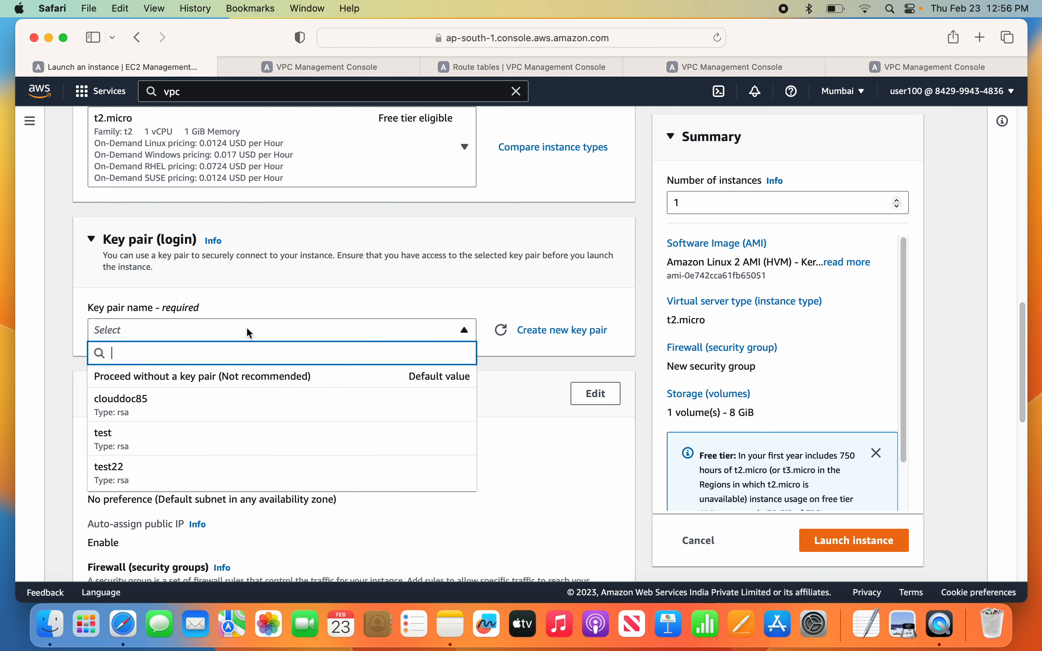
{"action": "left_click", "coordinate": [174, 413]}
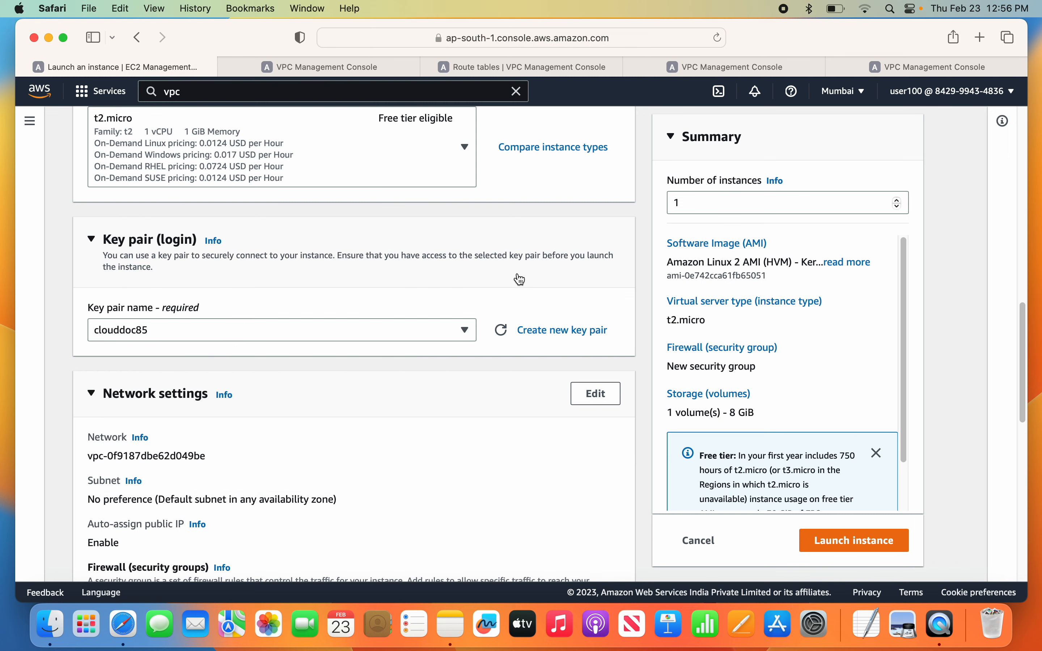
Step: Edit the instance's network settings to use the testvpc VPC and the puba subnet
{"action": "scroll", "coordinate": [519, 279], "scroll_direction": "down", "scroll_amount": 2}
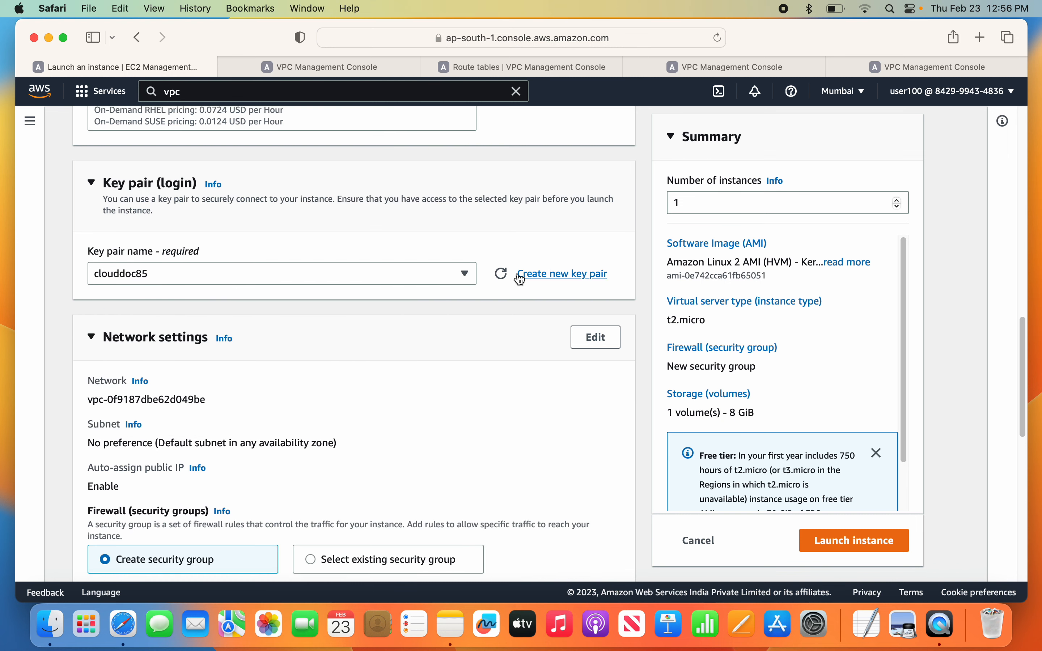
{"action": "left_click", "coordinate": [595, 337]}
{"action": "left_click", "coordinate": [448, 406]}
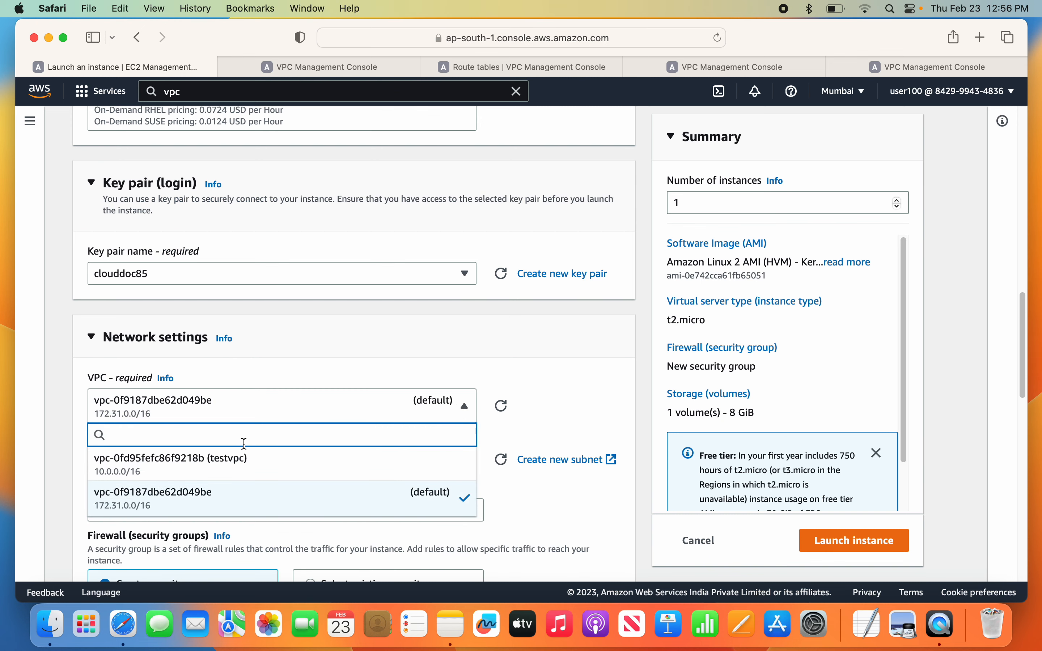
{"action": "left_click", "coordinate": [235, 460]}
{"action": "scroll", "coordinate": [586, 390], "scroll_direction": "down", "scroll_amount": 2}
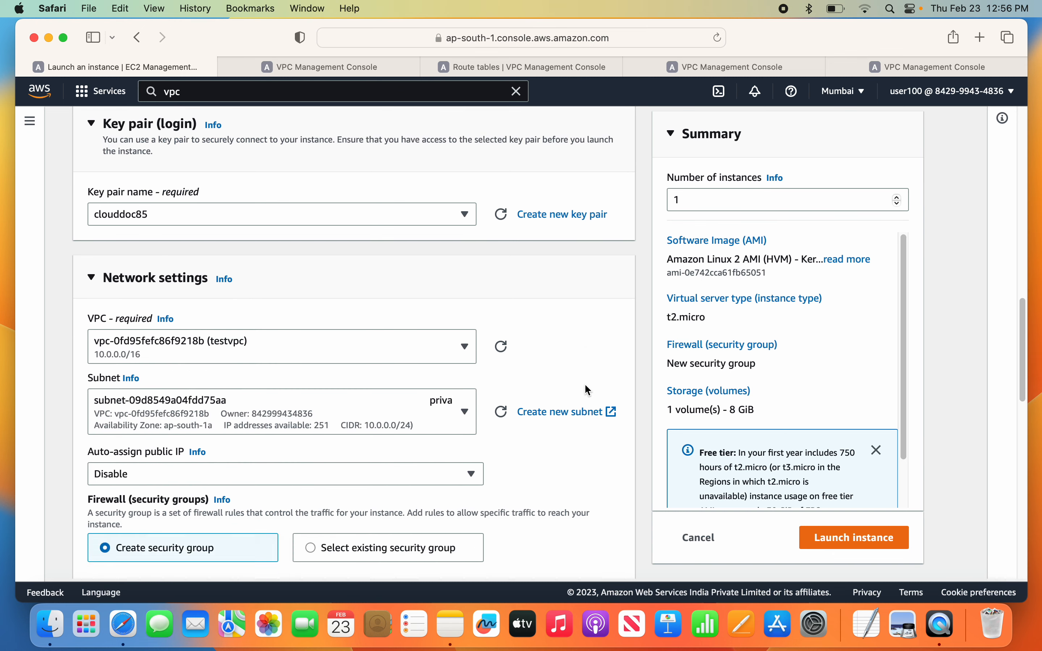
{"action": "left_click", "coordinate": [469, 404]}
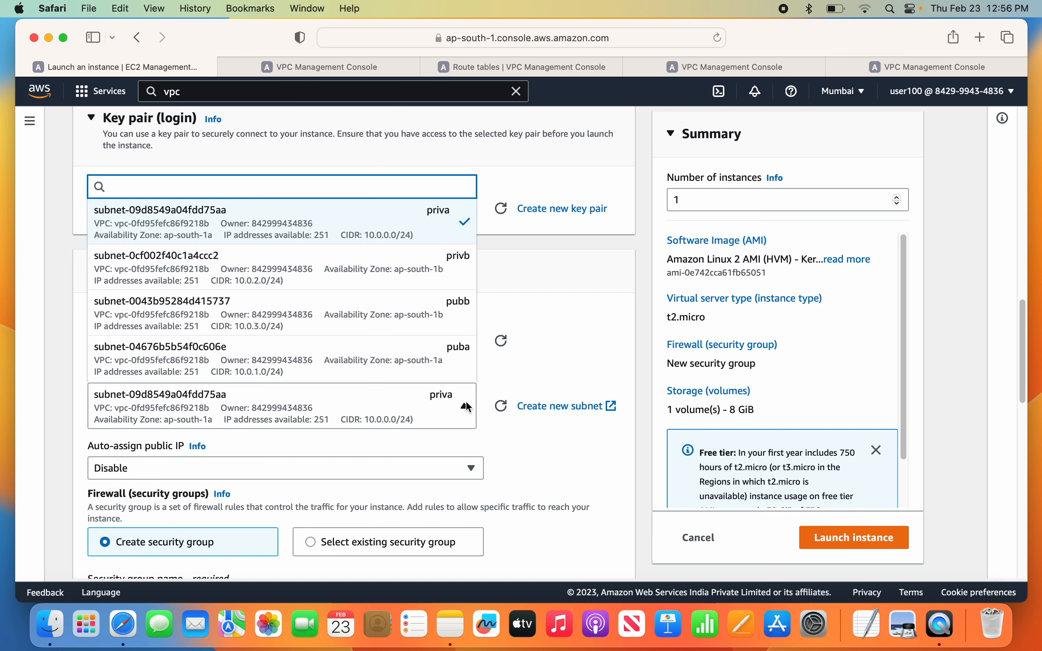
{"action": "left_click", "coordinate": [460, 354]}
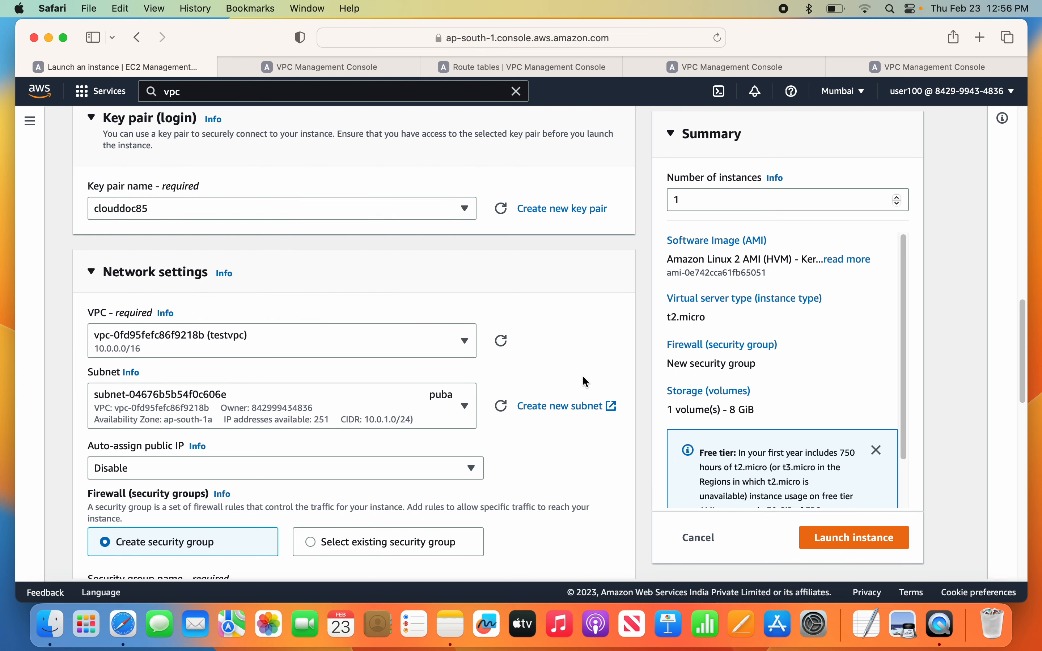
{"action": "scroll", "coordinate": [585, 375], "scroll_direction": "down", "scroll_amount": 5}
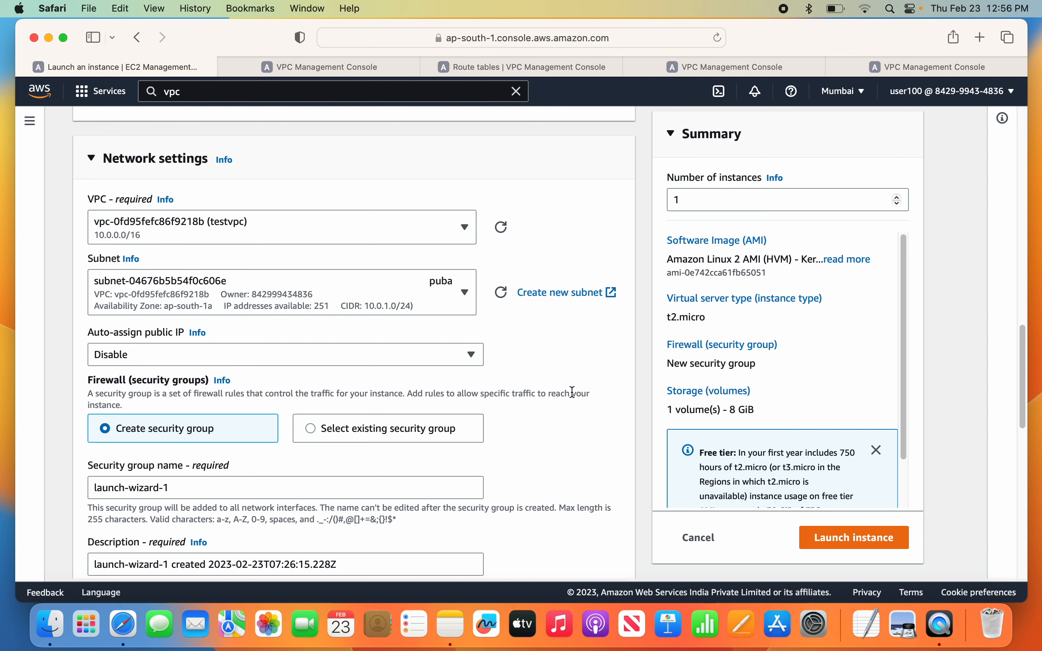
Step: Examine the DHCP and DNS settings of testvpc in its VPC settings and leave without saving
{"action": "left_click", "coordinate": [698, 71]}
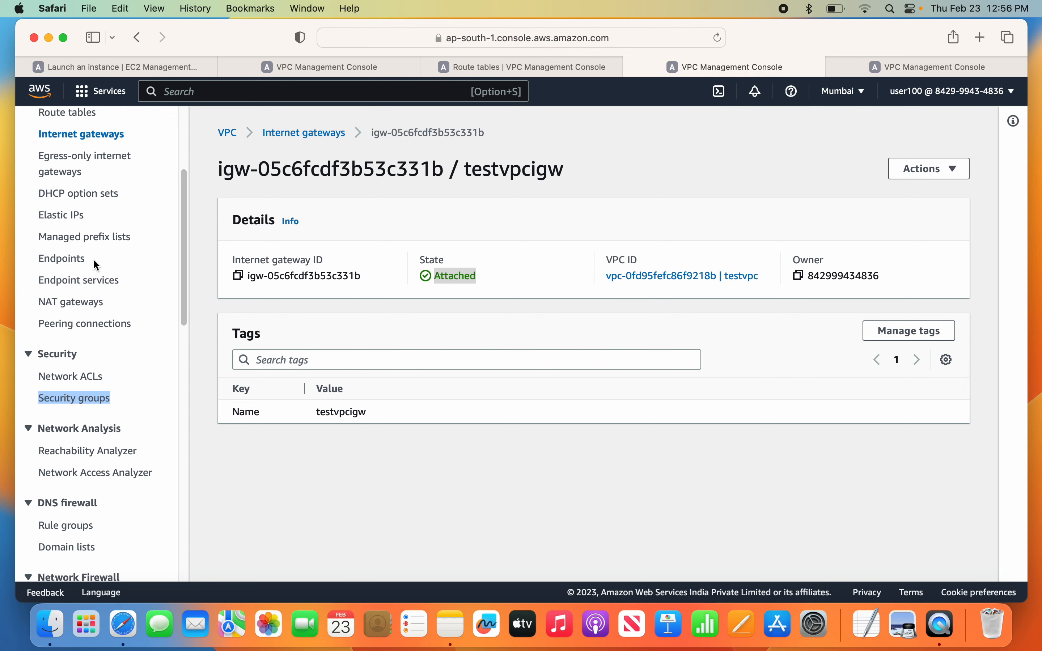
{"action": "scroll", "coordinate": [93, 258], "scroll_direction": "down", "scroll_amount": 2}
{"action": "scroll", "coordinate": [93, 258], "scroll_direction": "up", "scroll_amount": 5}
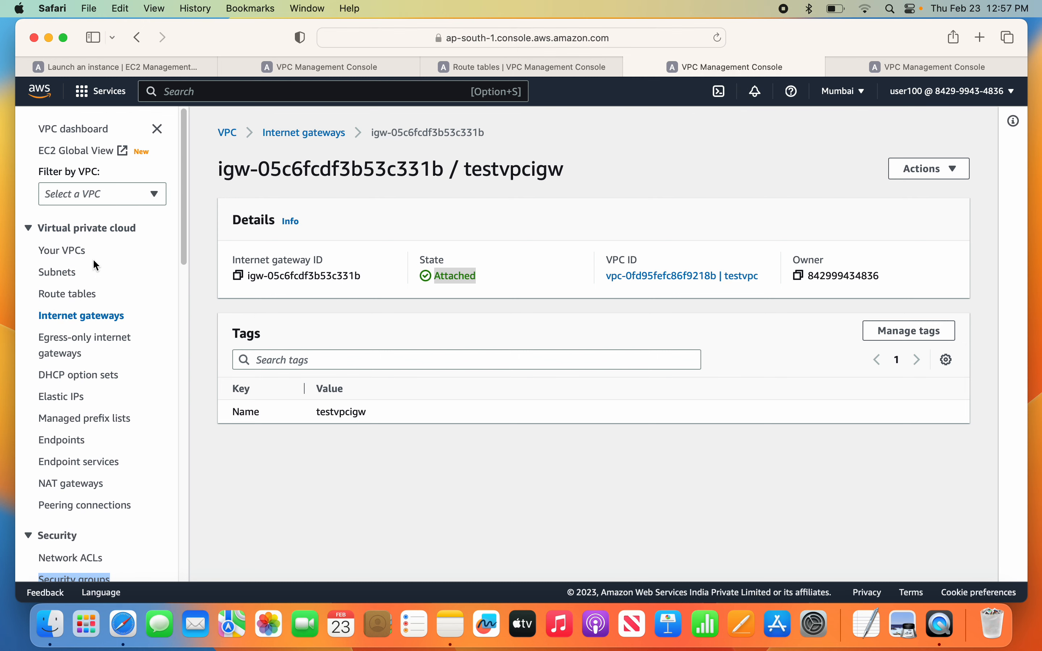
{"action": "left_click", "coordinate": [65, 251]}
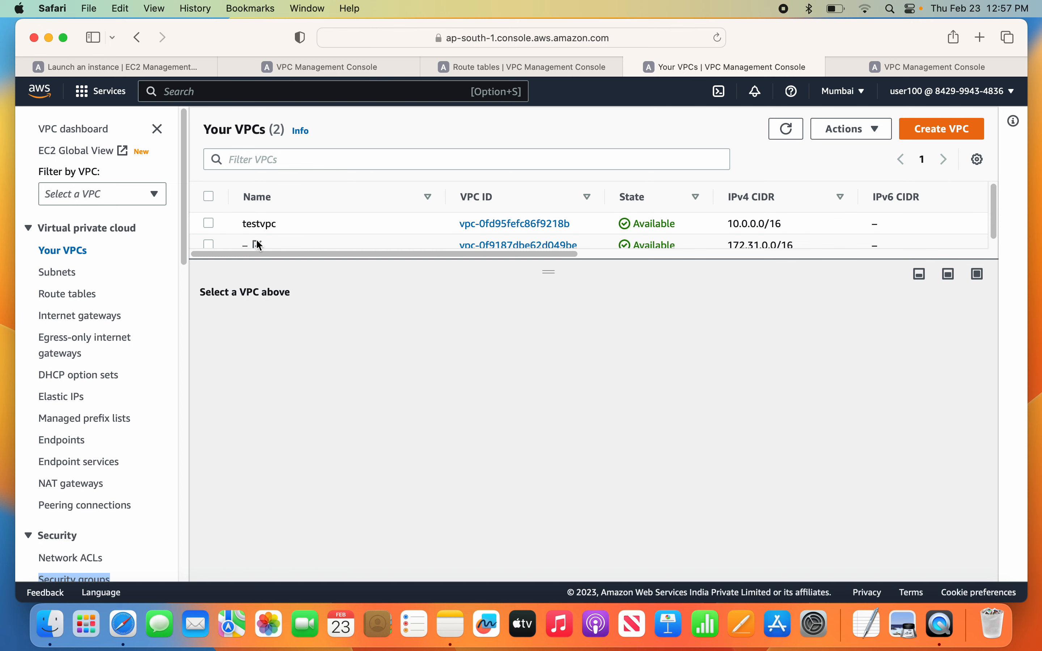
{"action": "left_click", "coordinate": [210, 224]}
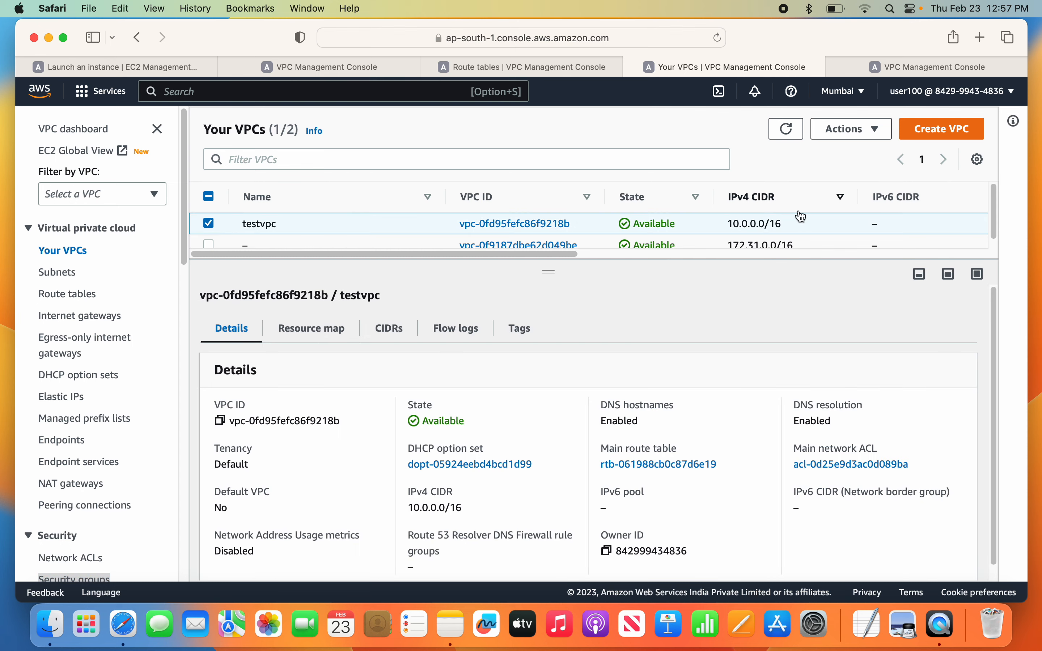
{"action": "left_click", "coordinate": [855, 129]}
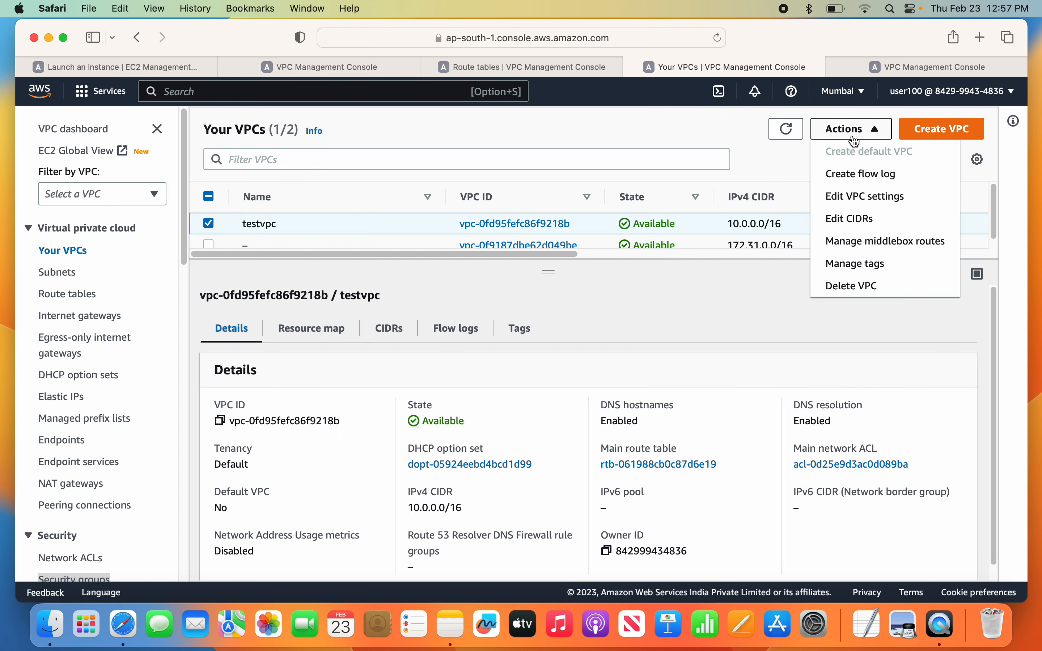
{"action": "left_click", "coordinate": [857, 201]}
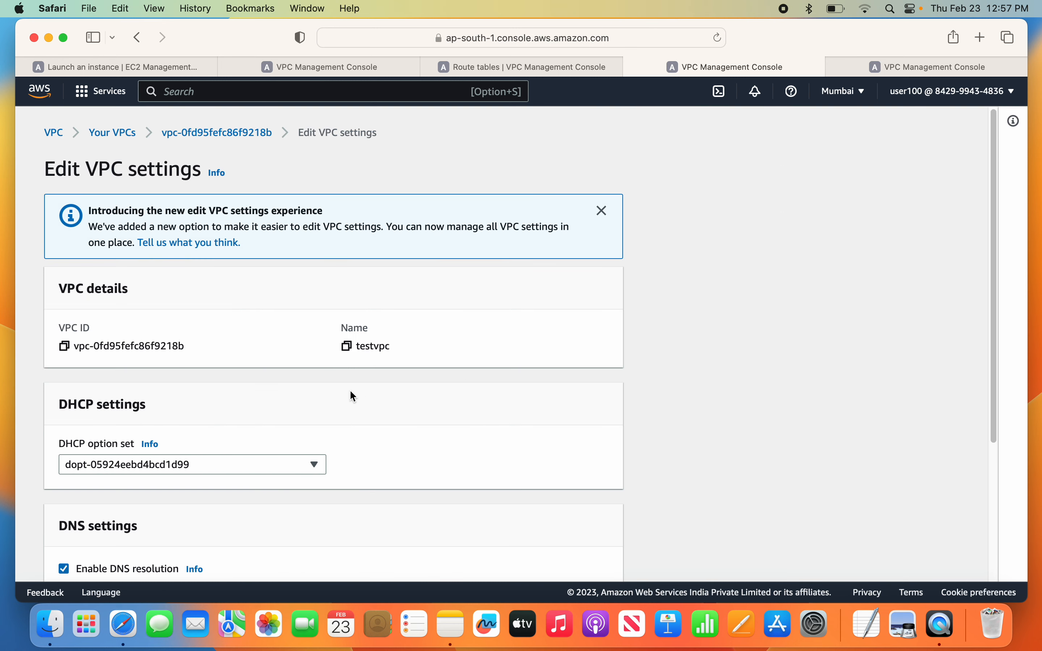
{"action": "scroll", "coordinate": [346, 393], "scroll_direction": "down", "scroll_amount": 5}
{"action": "scroll", "coordinate": [312, 412], "scroll_direction": "down", "scroll_amount": 3}
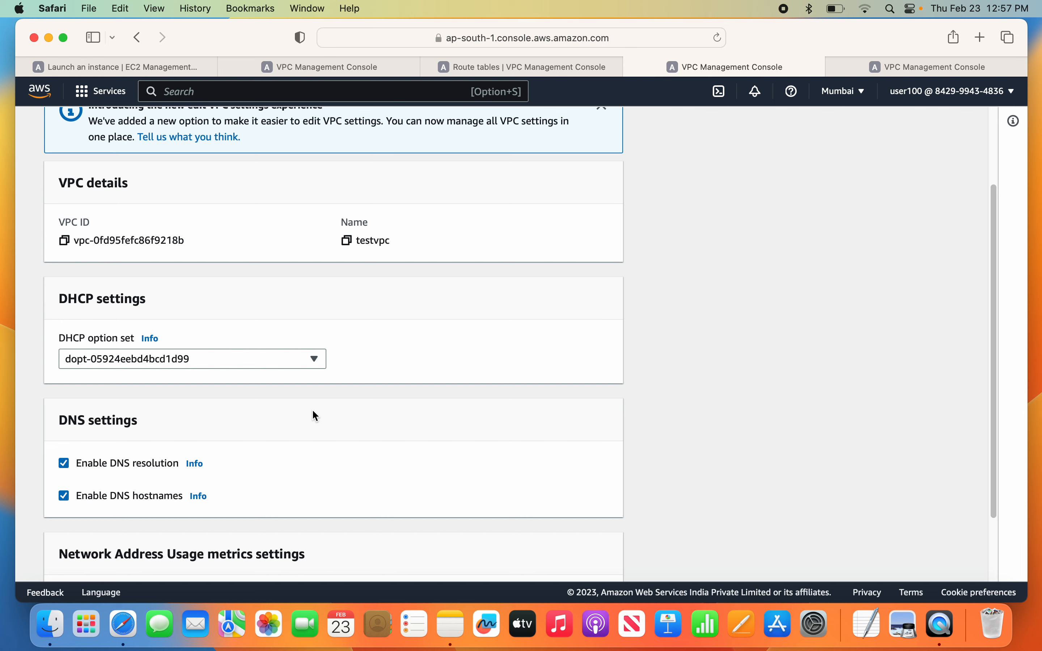
{"action": "scroll", "coordinate": [312, 410], "scroll_direction": "up", "scroll_amount": 1}
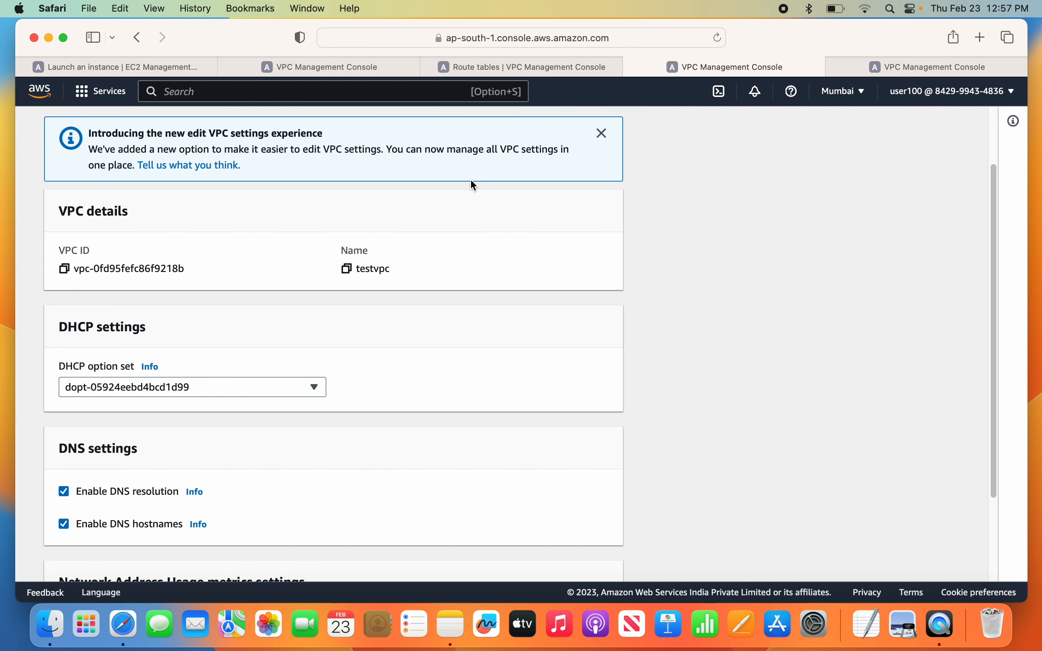
{"action": "scroll", "coordinate": [460, 390], "scroll_direction": "up", "scroll_amount": 2}
{"action": "scroll", "coordinate": [538, 516], "scroll_direction": "down", "scroll_amount": 5}
{"action": "left_click", "coordinate": [530, 555]}
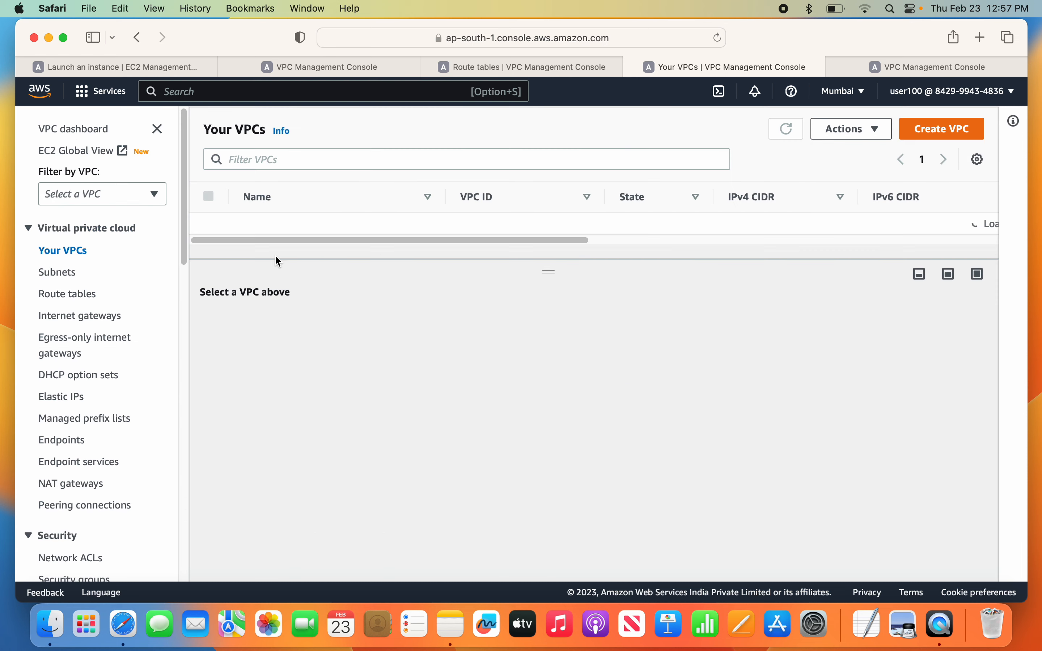
Step: Sort the subnets by name, enable auto-assign public IPv4 address for the puba subnet, and dismiss the success notice
{"action": "left_click", "coordinate": [64, 272]}
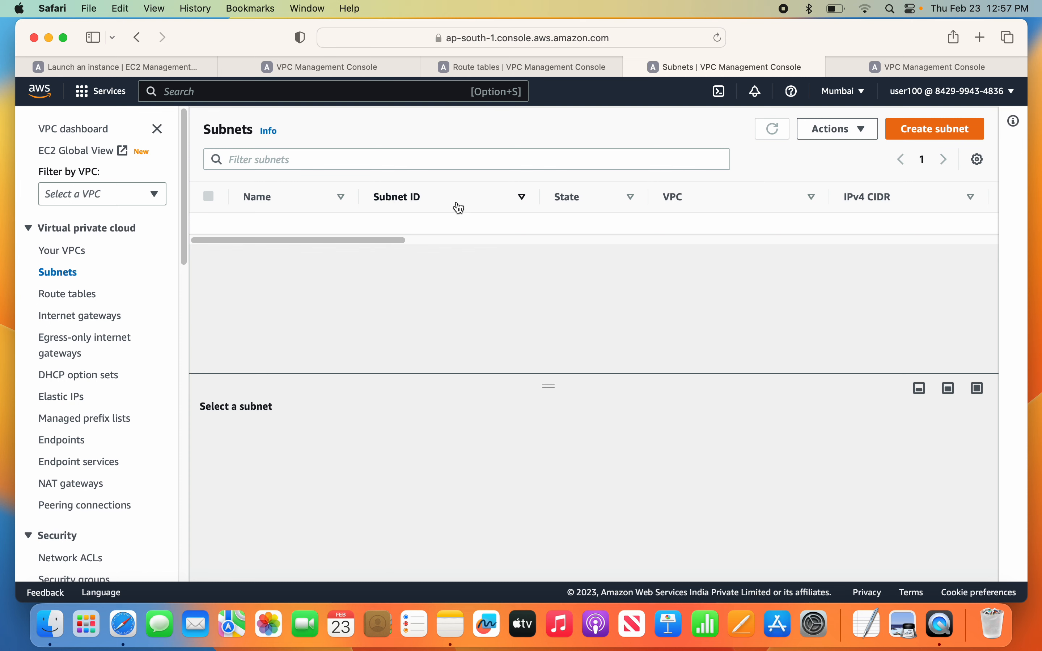
{"action": "left_click", "coordinate": [281, 200]}
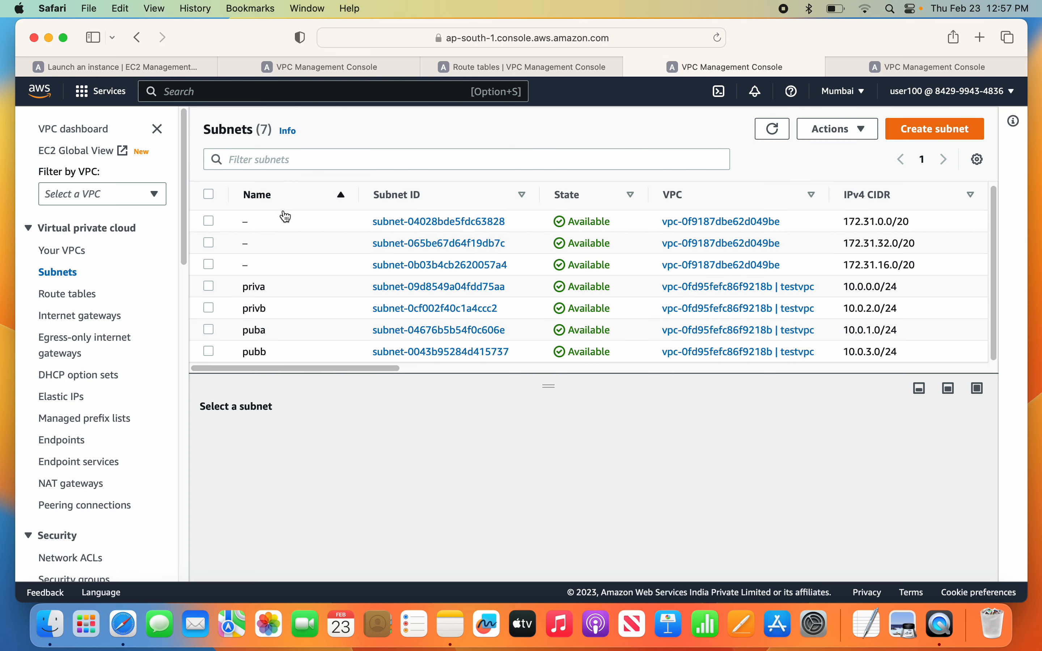
{"action": "left_click", "coordinate": [211, 330]}
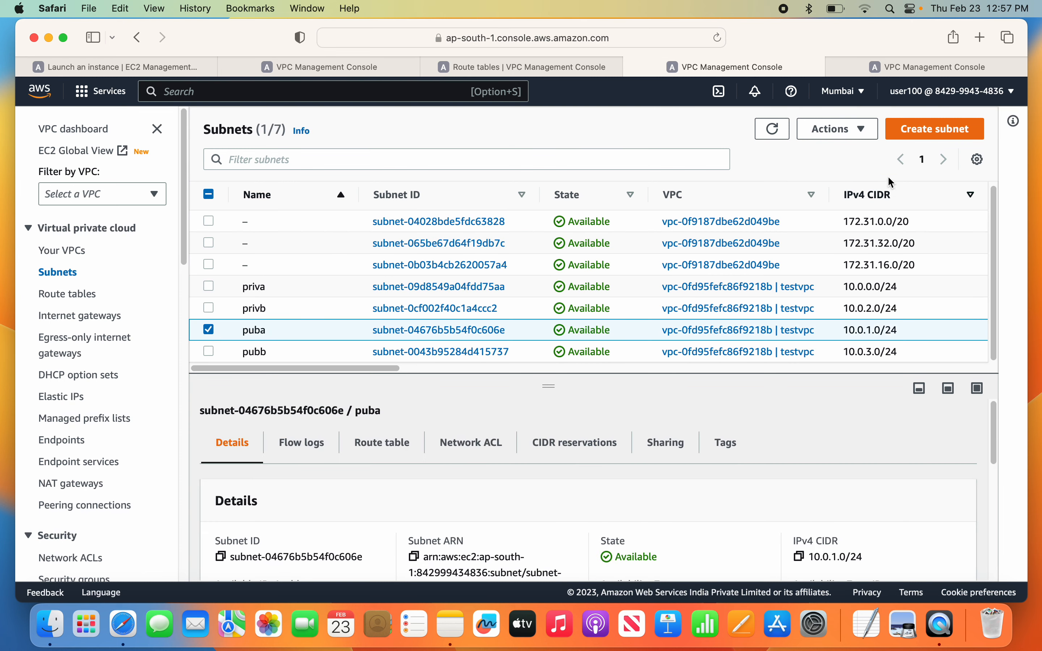
{"action": "left_click", "coordinate": [836, 137]}
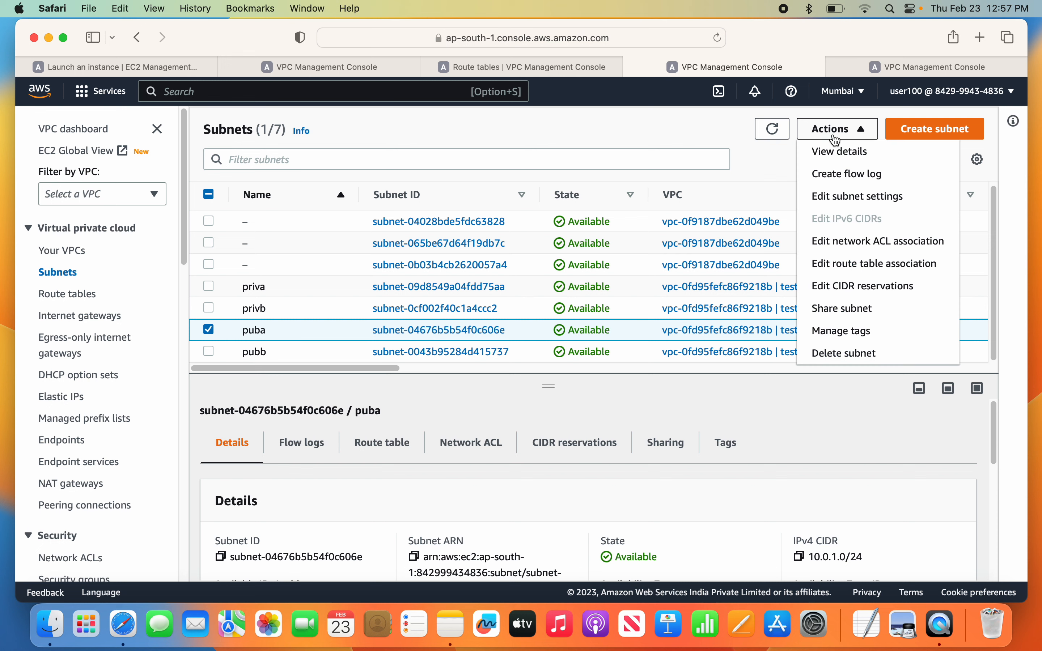
{"action": "left_click", "coordinate": [839, 197]}
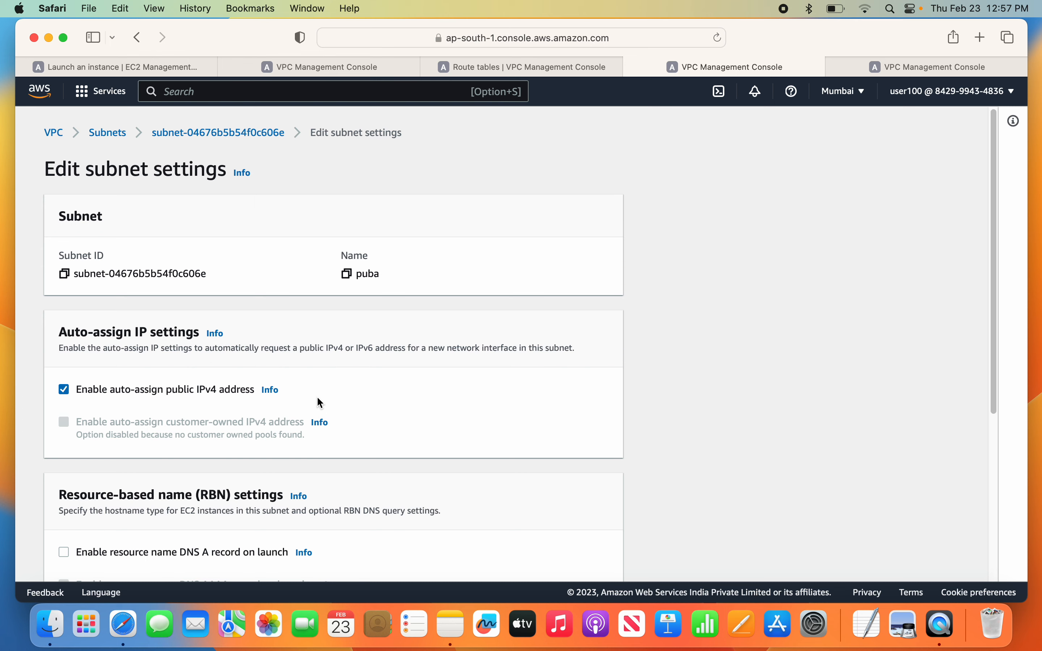
{"action": "scroll", "coordinate": [646, 394], "scroll_direction": "down", "scroll_amount": 5}
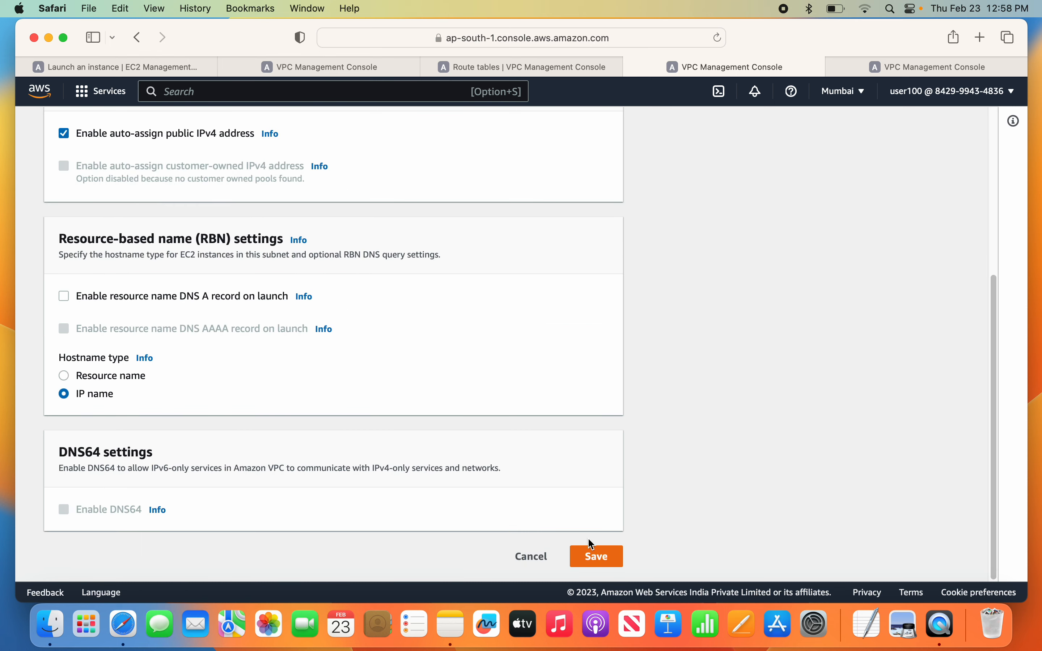
{"action": "left_click", "coordinate": [594, 556]}
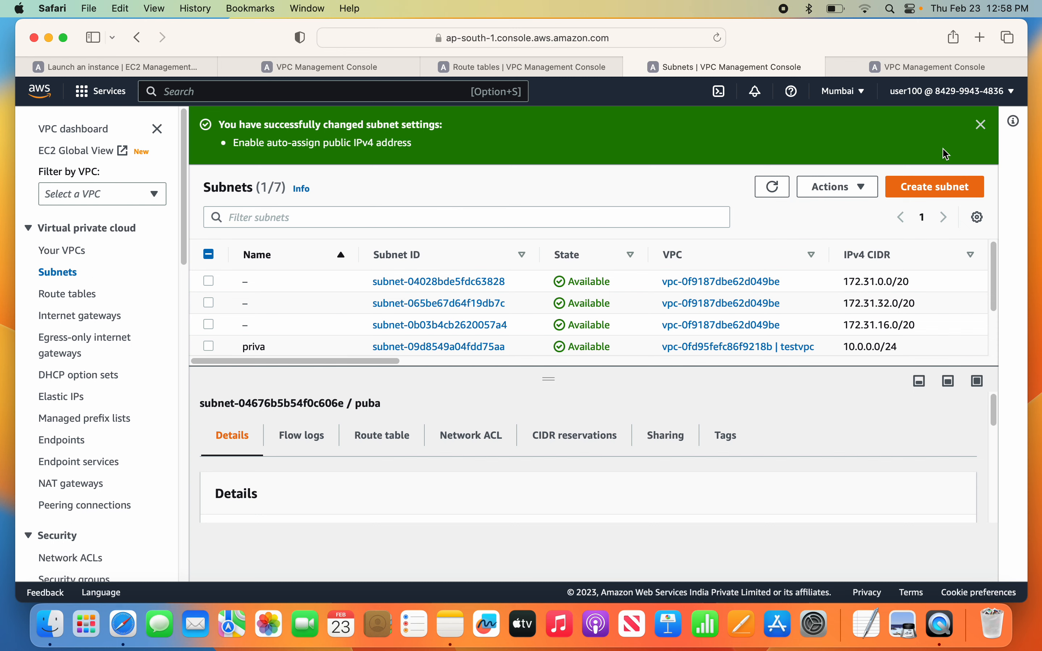
{"action": "left_click", "coordinate": [982, 129]}
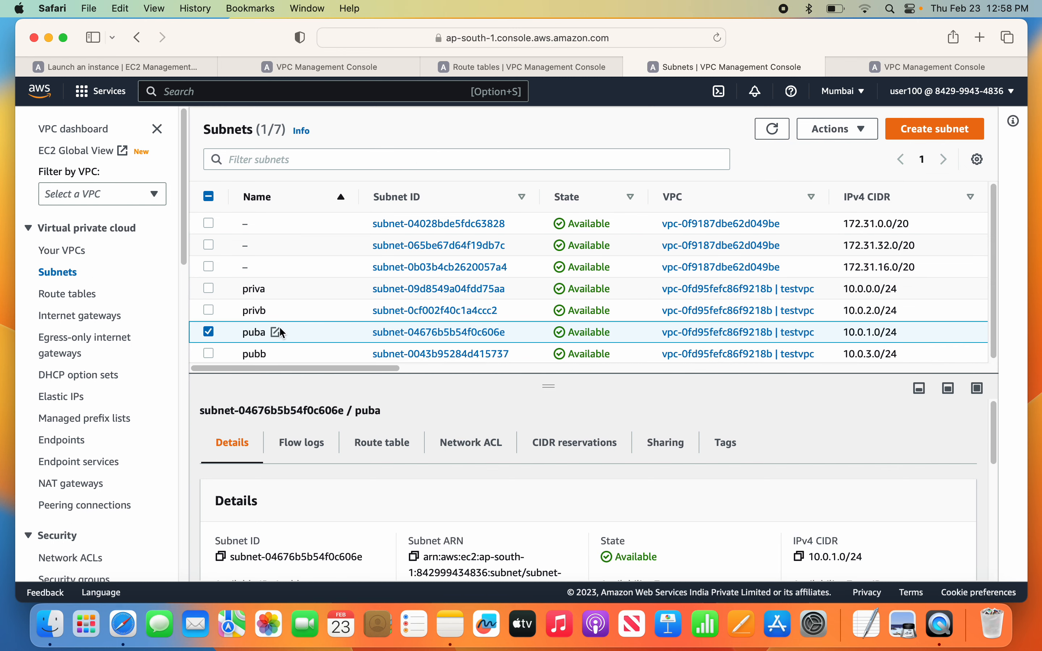
Step: Enable auto-assign public IPv4 address for the pubb subnet, save it, and return to the instance launch page
{"action": "left_click", "coordinate": [209, 331]}
{"action": "left_click", "coordinate": [210, 353]}
{"action": "left_click", "coordinate": [837, 129]}
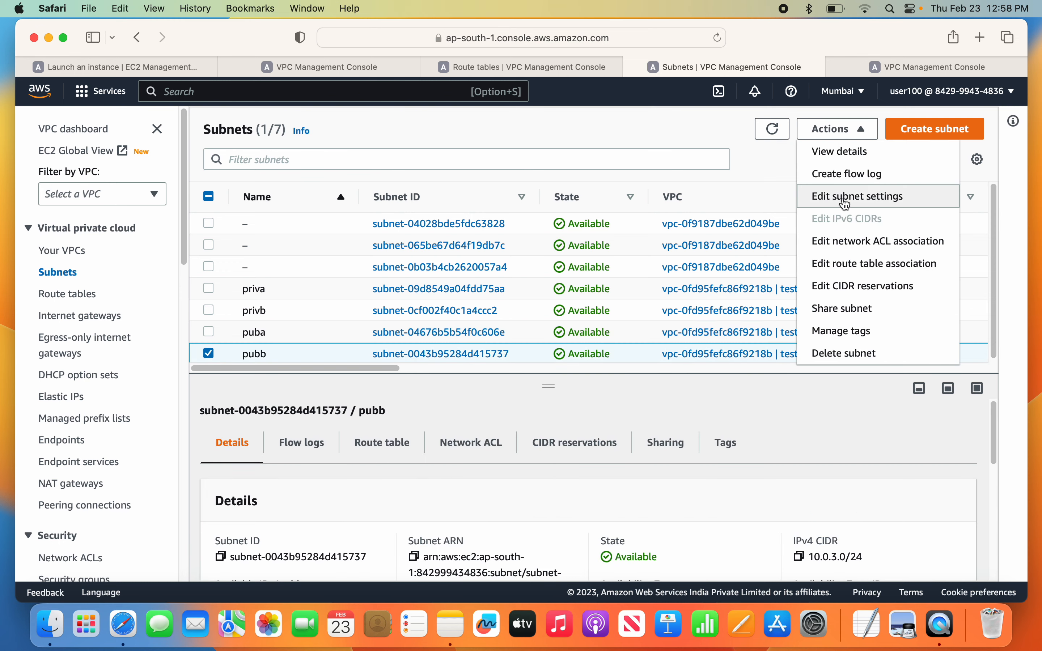
{"action": "left_click", "coordinate": [845, 199]}
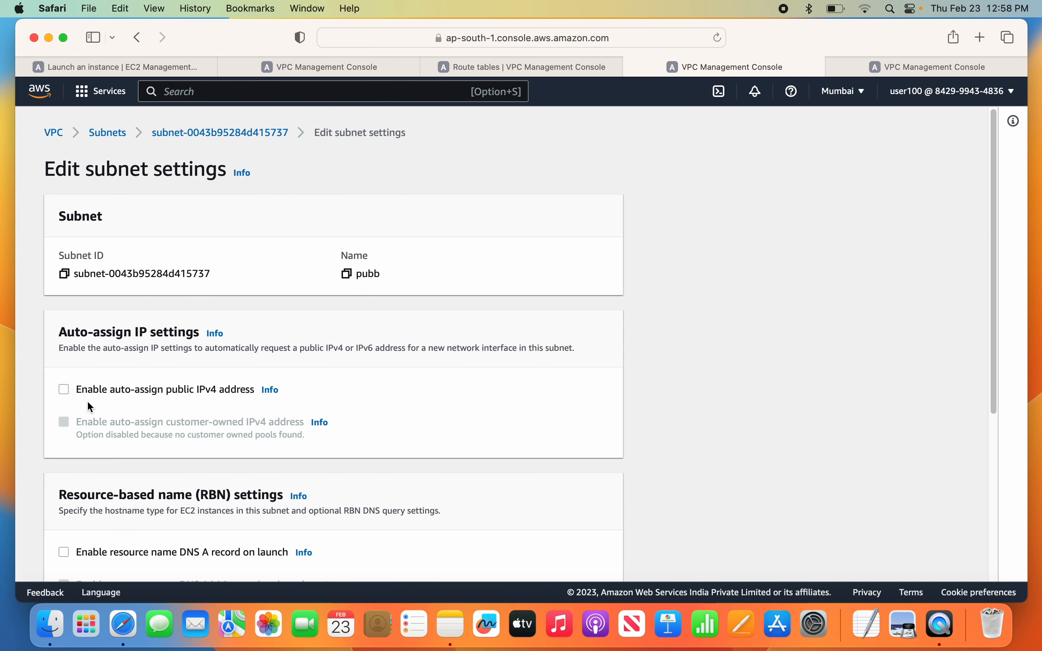
{"action": "left_click", "coordinate": [67, 392]}
{"action": "scroll", "coordinate": [415, 455], "scroll_direction": "down", "scroll_amount": 5}
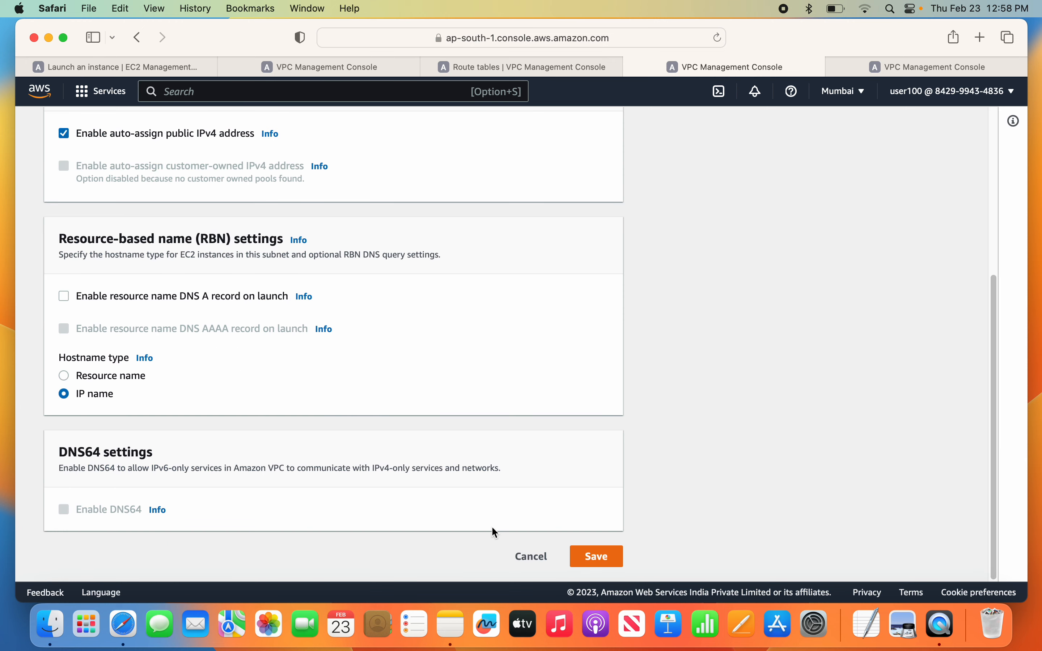
{"action": "left_click", "coordinate": [596, 557]}
{"action": "left_click", "coordinate": [116, 66]}
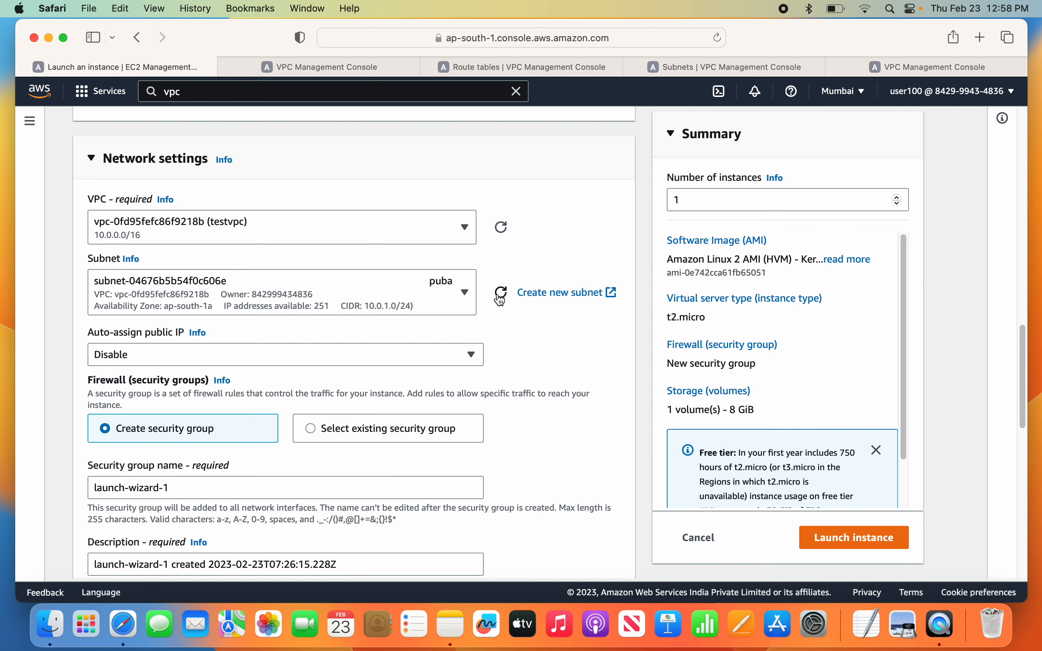
Step: Cancel the current instance launch and start a new one named ec2puba
{"action": "scroll", "coordinate": [493, 301], "scroll_direction": "up", "scroll_amount": 5}
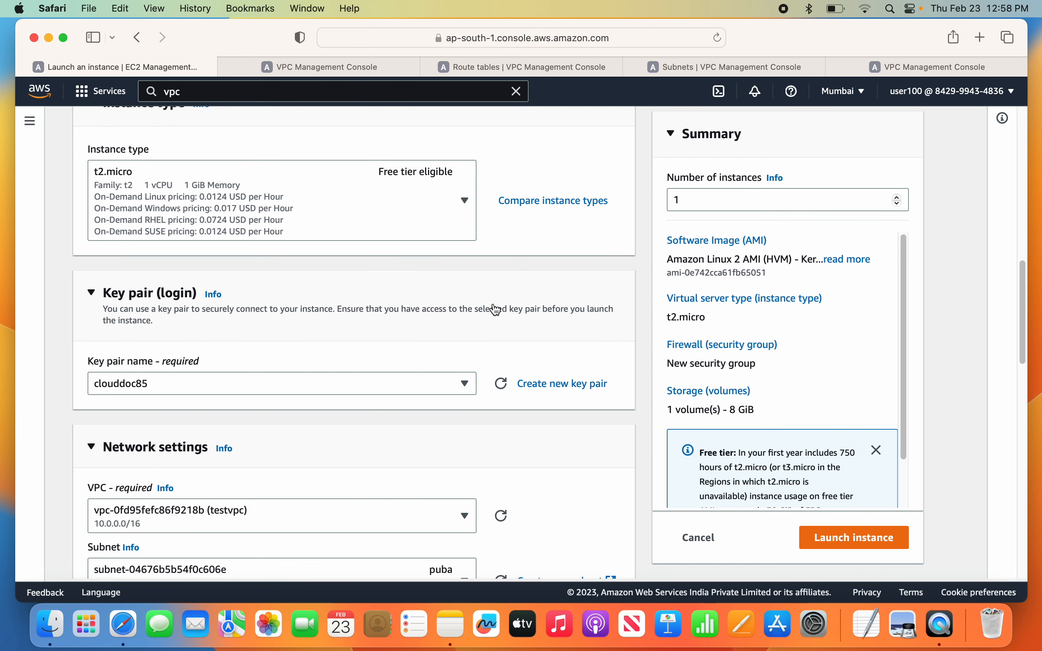
{"action": "scroll", "coordinate": [558, 359], "scroll_direction": "down", "scroll_amount": 3}
{"action": "left_click", "coordinate": [709, 546]}
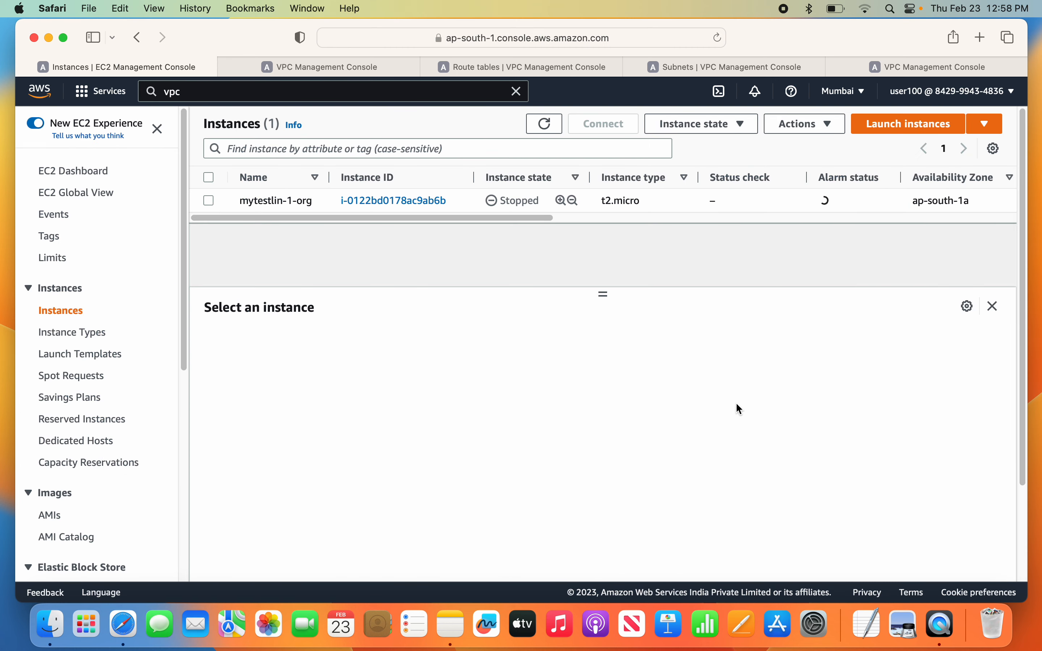
{"action": "left_click", "coordinate": [901, 127]}
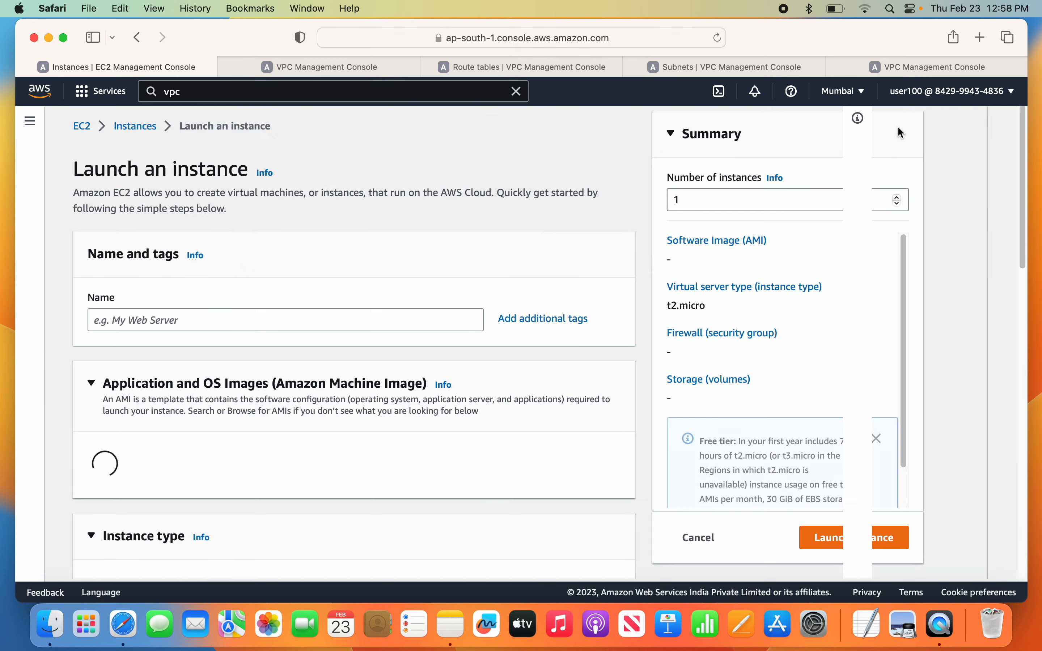
{"action": "left_click", "coordinate": [274, 321]}
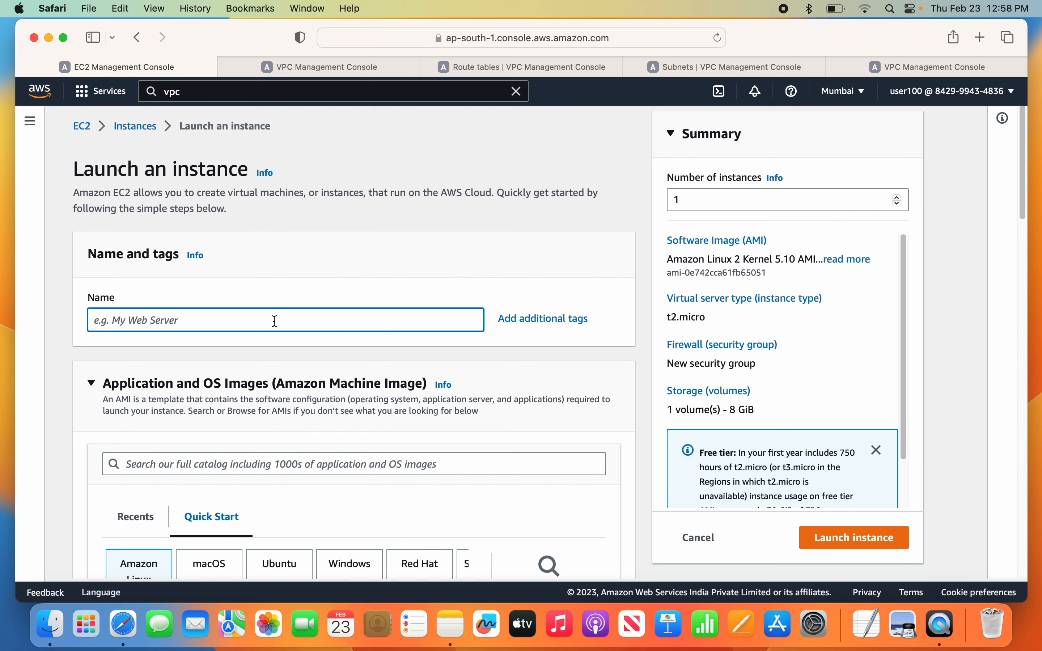
{"action": "type", "text": "ec2"}
{"action": "type", "text": "webs"}
Step: Browse the AMI catalog and select the Amazon Linux 2 AMI (HVM) - Kernel 5.10, 64-bit (x86), for the instance
{"action": "scroll", "coordinate": [321, 358], "scroll_direction": "down", "scroll_amount": 5}
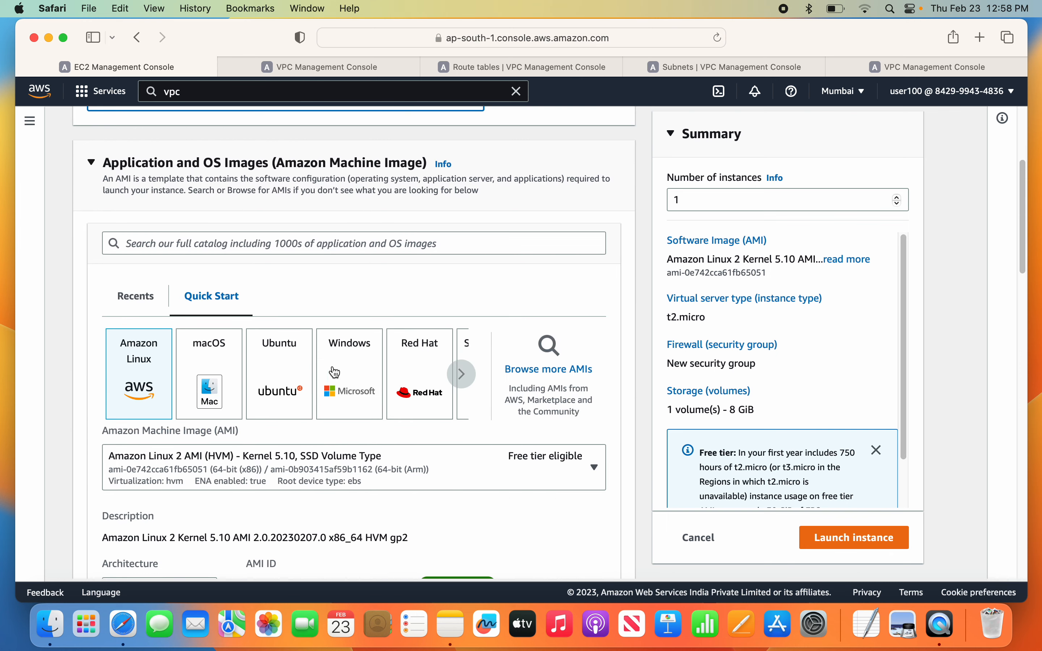
{"action": "left_click", "coordinate": [512, 370]}
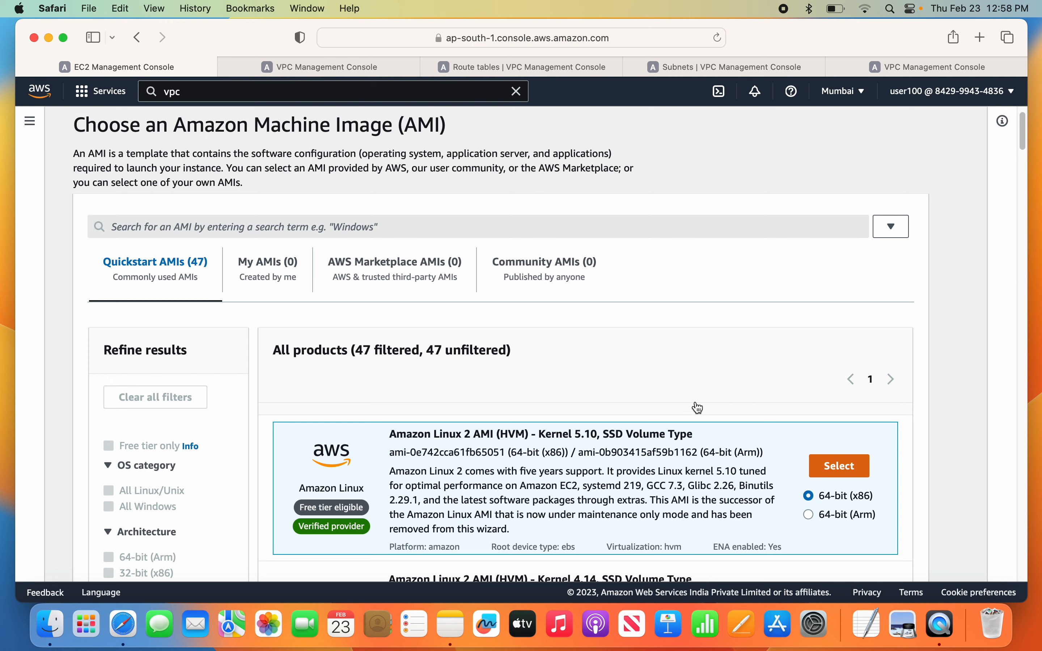
{"action": "scroll", "coordinate": [696, 400], "scroll_direction": "down", "scroll_amount": 2}
{"action": "scroll", "coordinate": [512, 401], "scroll_direction": "down", "scroll_amount": 5}
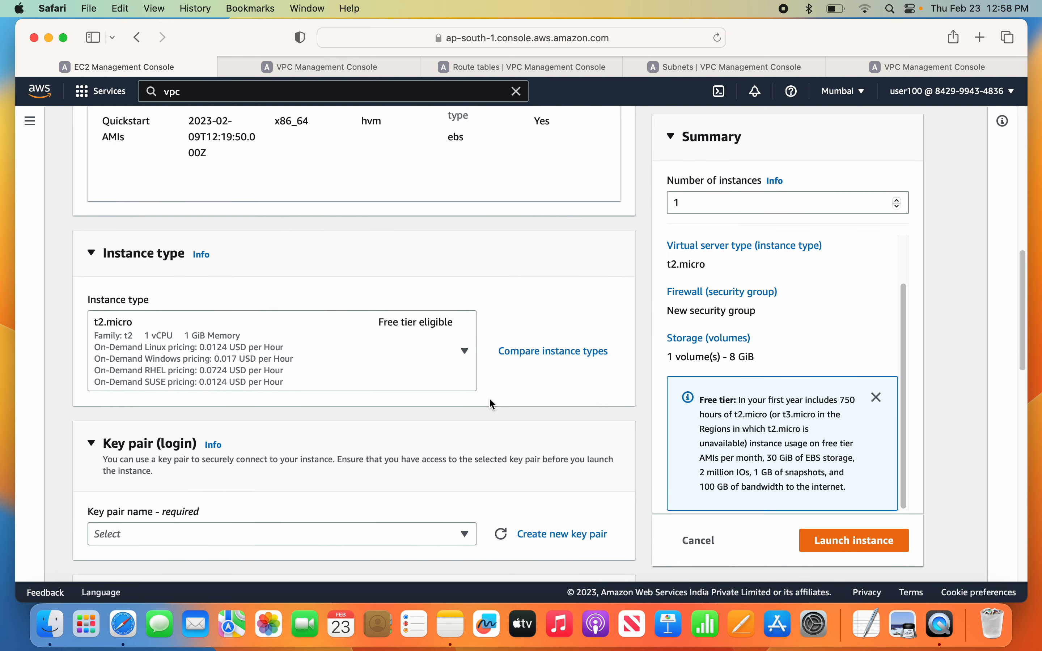
Step: Choose the clouddoc85 key pair for logging in to the instance
{"action": "scroll", "coordinate": [505, 407], "scroll_direction": "down", "scroll_amount": 3}
{"action": "left_click", "coordinate": [314, 450]}
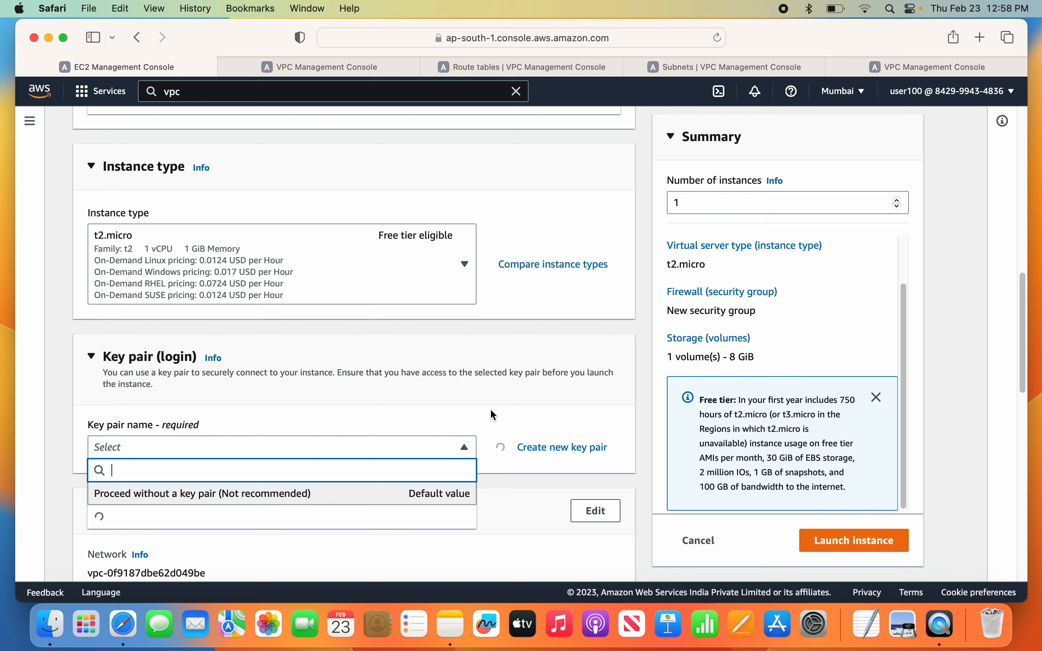
{"action": "scroll", "coordinate": [491, 410], "scroll_direction": "down", "scroll_amount": 5}
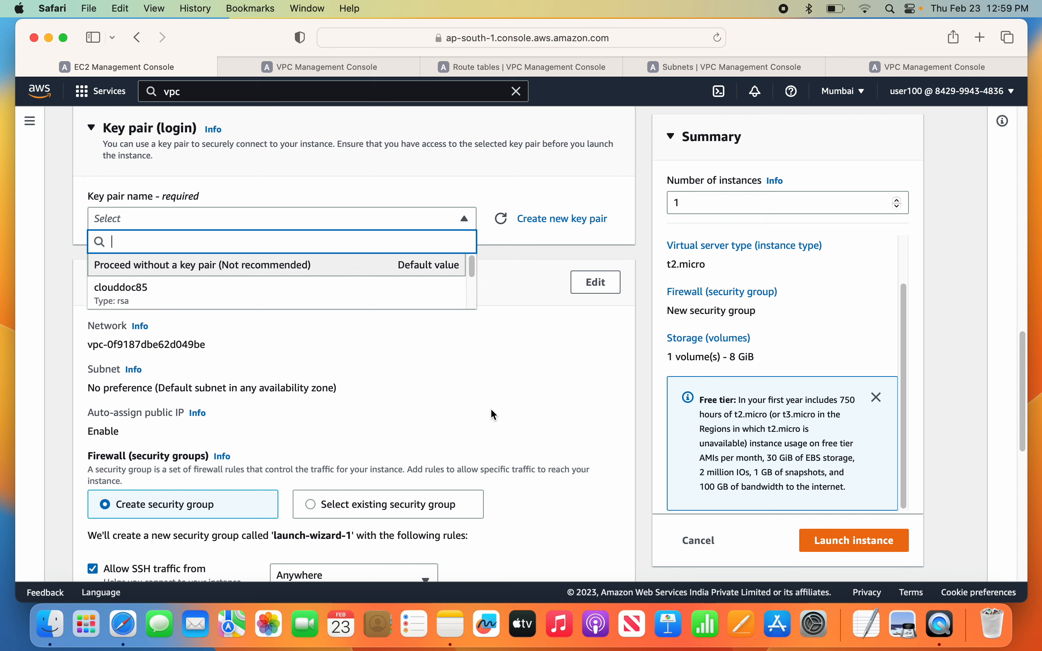
{"action": "left_click", "coordinate": [263, 295]}
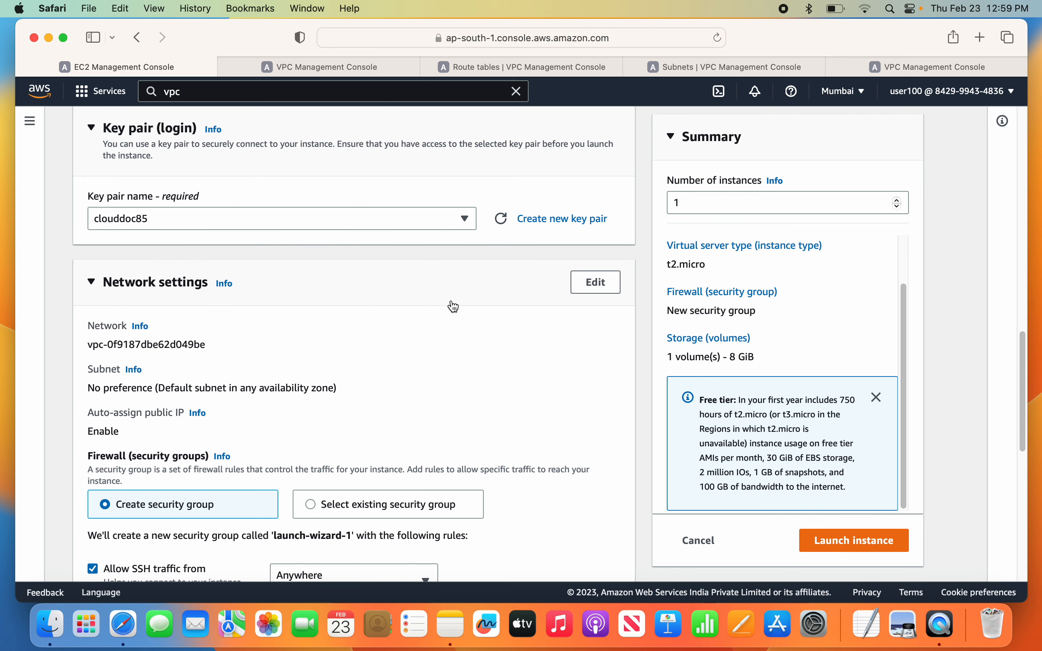
Step: Edit the network settings to place the instance in the testvpc VPC and the puba subnet
{"action": "left_click", "coordinate": [584, 287]}
{"action": "left_click", "coordinate": [298, 360]}
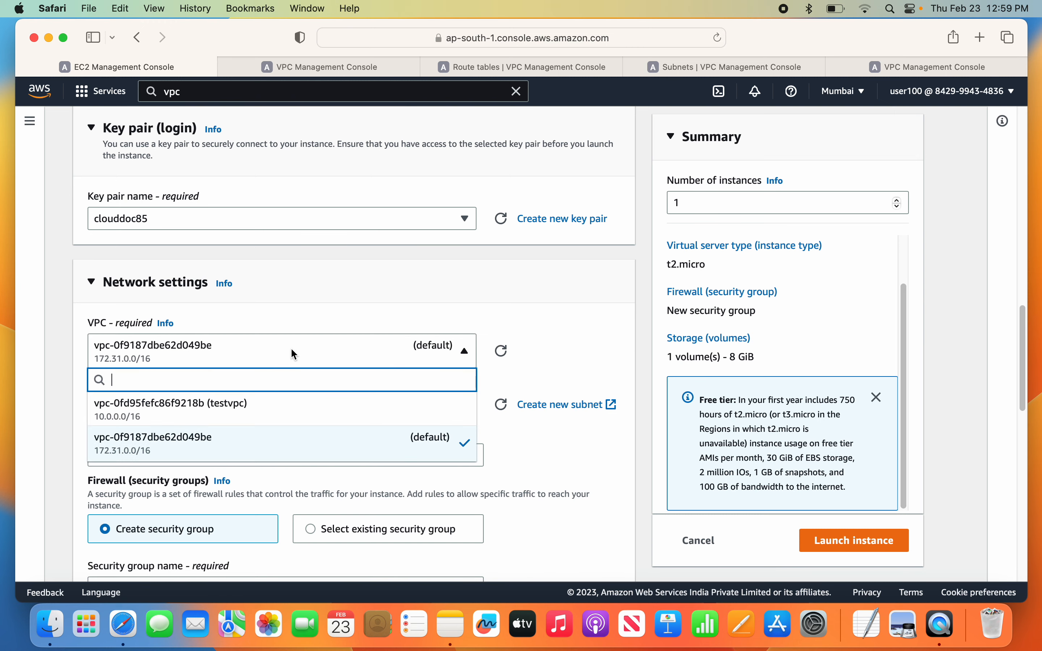
{"action": "left_click", "coordinate": [235, 402]}
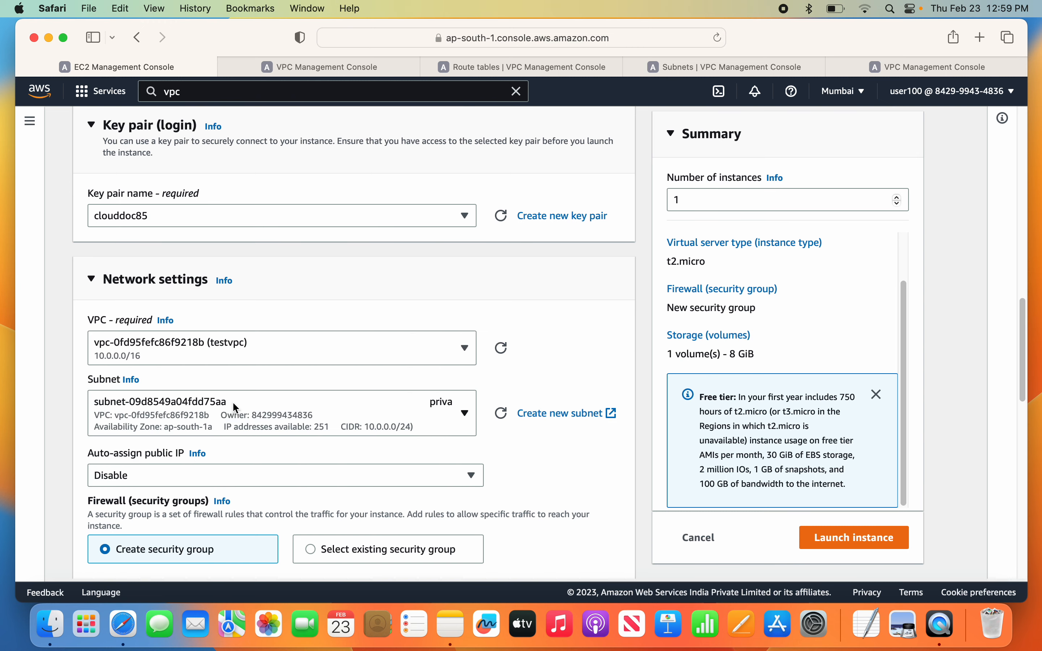
{"action": "left_click", "coordinate": [252, 417]}
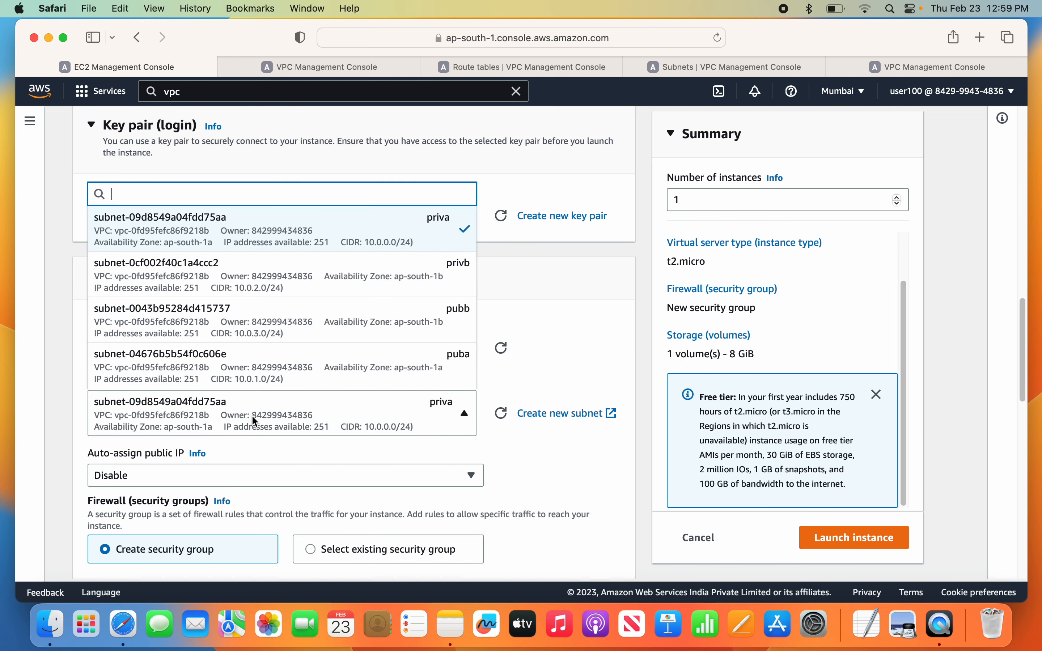
{"action": "left_click", "coordinate": [344, 375]}
{"action": "scroll", "coordinate": [157, 398], "scroll_direction": "down", "scroll_amount": 3}
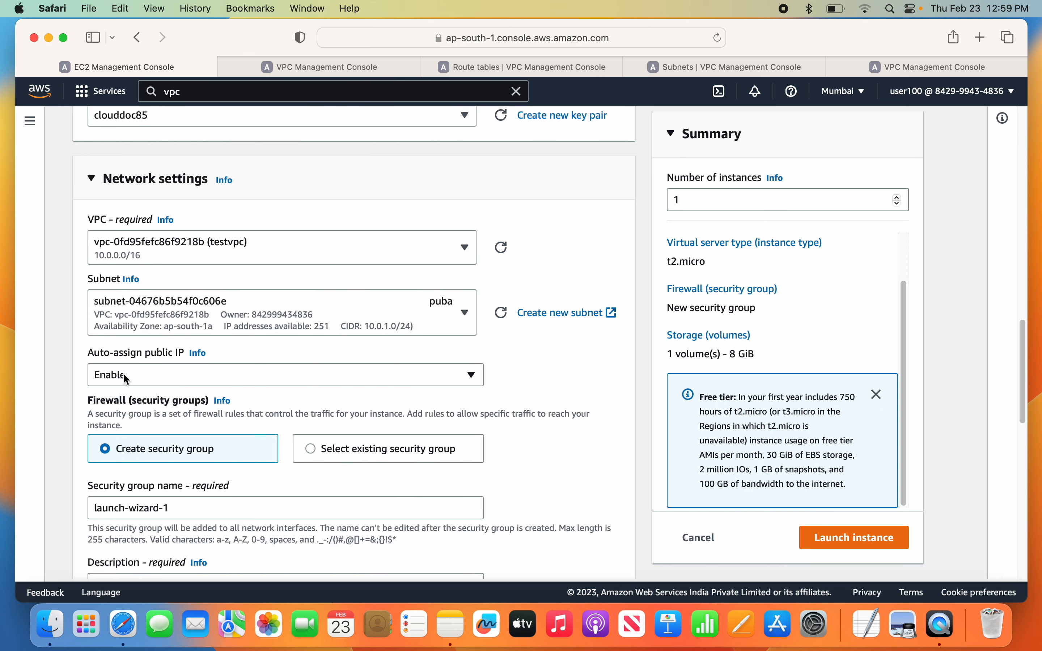
Step: Assign the existing security group testvpcsg to the instance
{"action": "left_click", "coordinate": [308, 448]}
{"action": "scroll", "coordinate": [485, 453], "scroll_direction": "down", "scroll_amount": 3}
{"action": "left_click", "coordinate": [421, 398]}
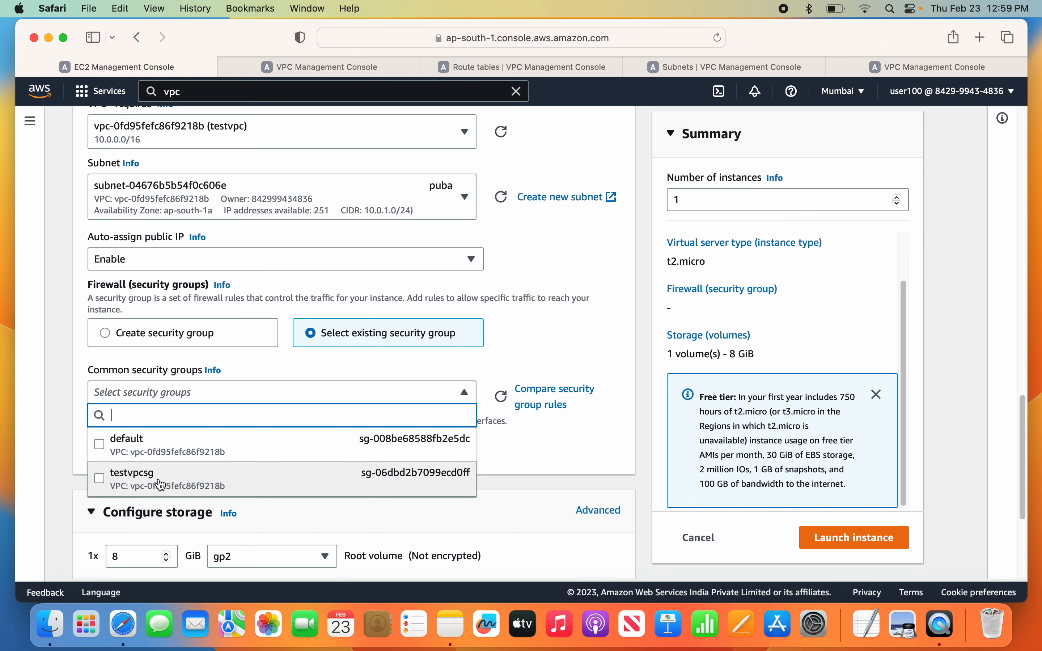
{"action": "left_click", "coordinate": [163, 482]}
{"action": "scroll", "coordinate": [599, 369], "scroll_direction": "down", "scroll_amount": 3}
Step: Review the configuration summary for ec2puba and launch the instance
{"action": "scroll", "coordinate": [599, 369], "scroll_direction": "up", "scroll_amount": 20}
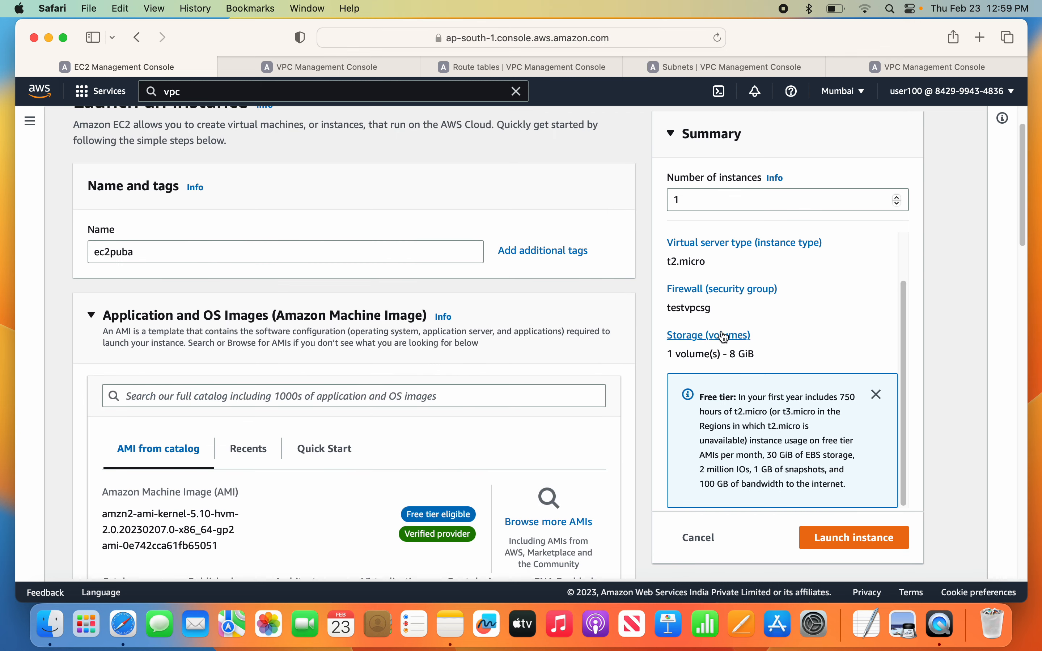
{"action": "scroll", "coordinate": [686, 262], "scroll_direction": "up", "scroll_amount": 1}
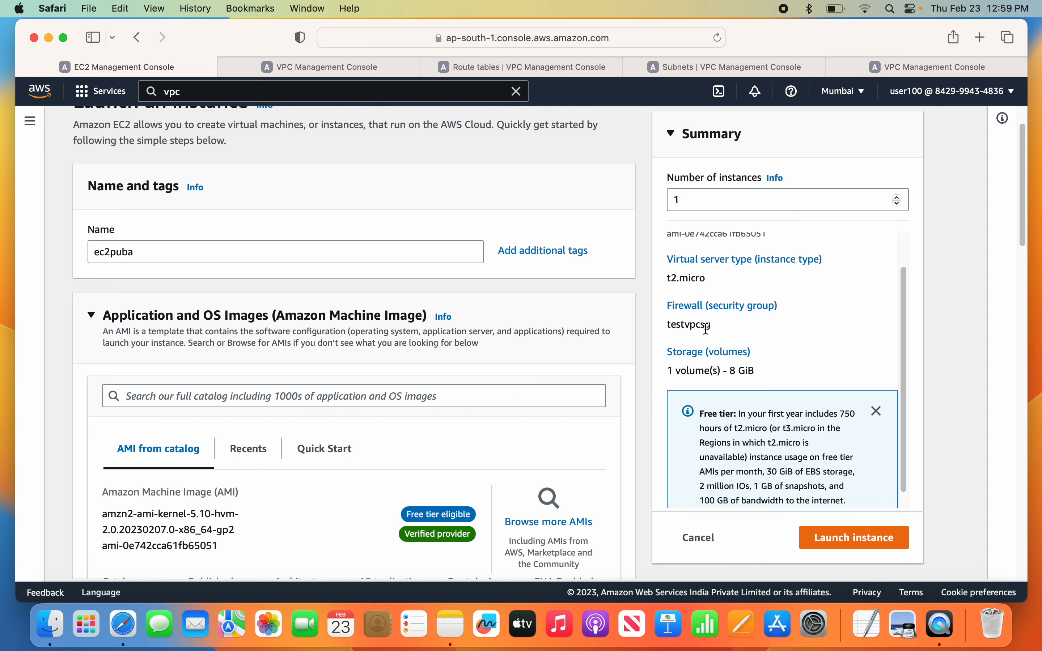
{"action": "scroll", "coordinate": [718, 367], "scroll_direction": "down", "scroll_amount": 5}
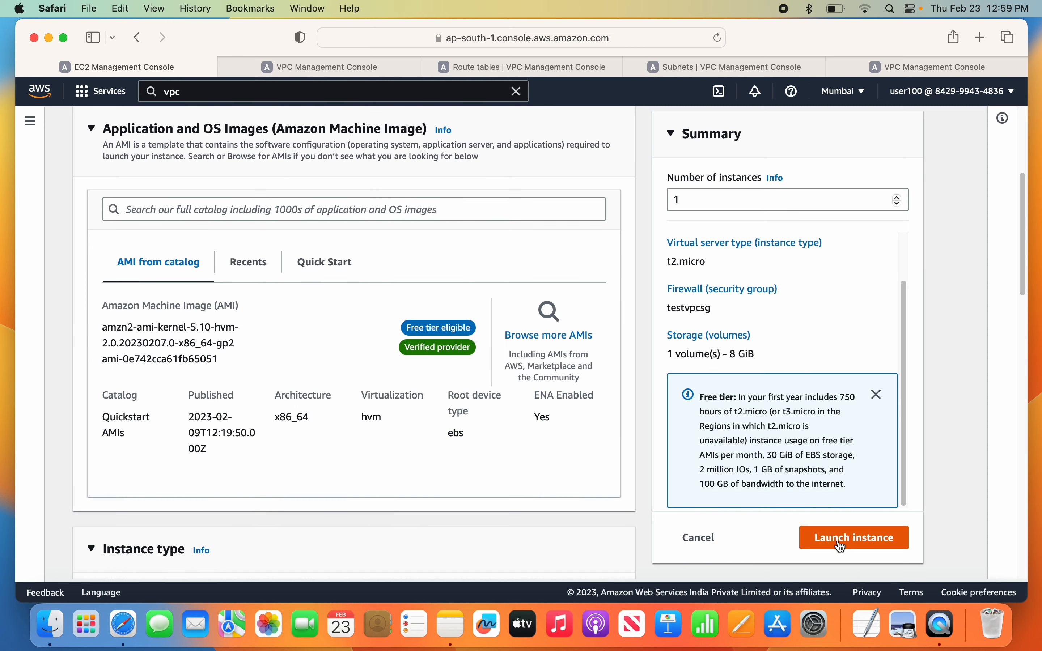
{"action": "left_click", "coordinate": [852, 538]}
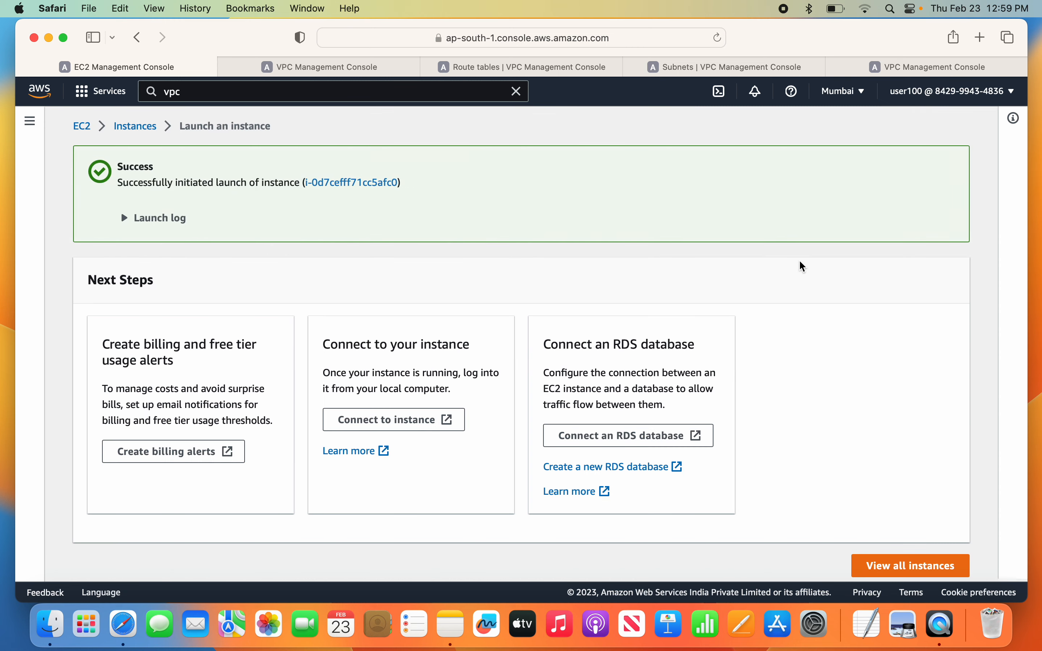
Step: Return to the instances list and refresh it to check the state of ec2puba
{"action": "left_click", "coordinate": [133, 126]}
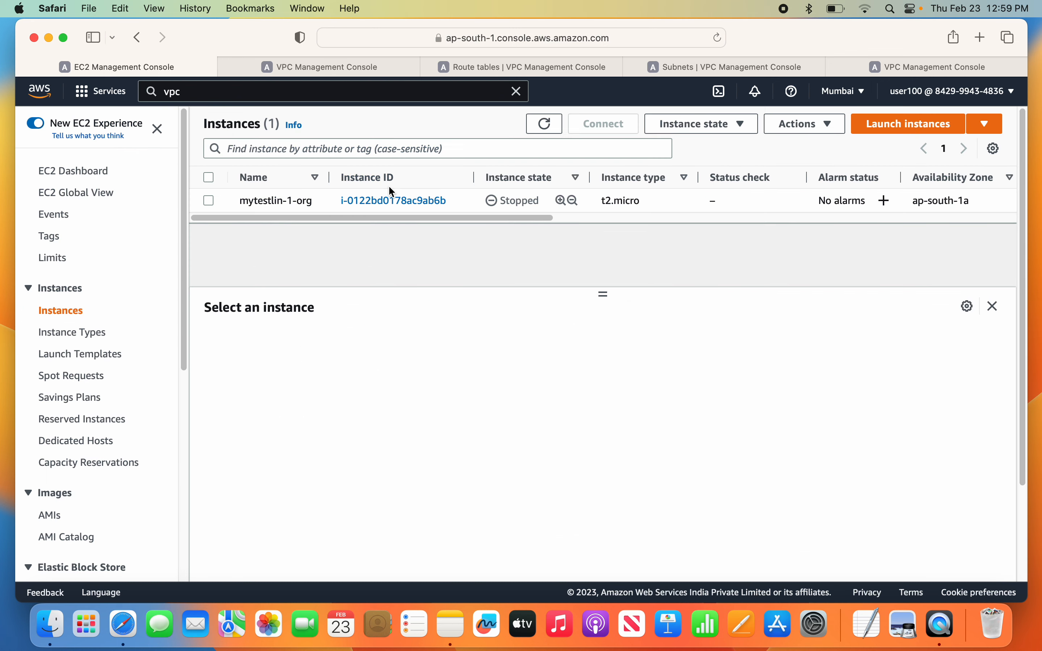
{"action": "left_click", "coordinate": [544, 123]}
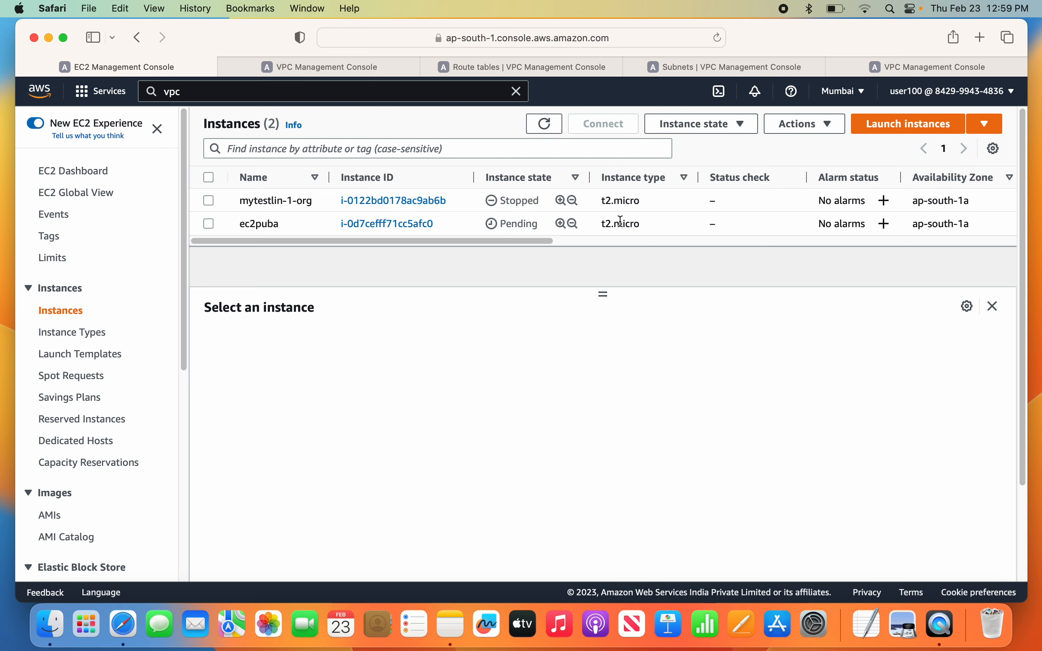
{"action": "left_click", "coordinate": [547, 126]}
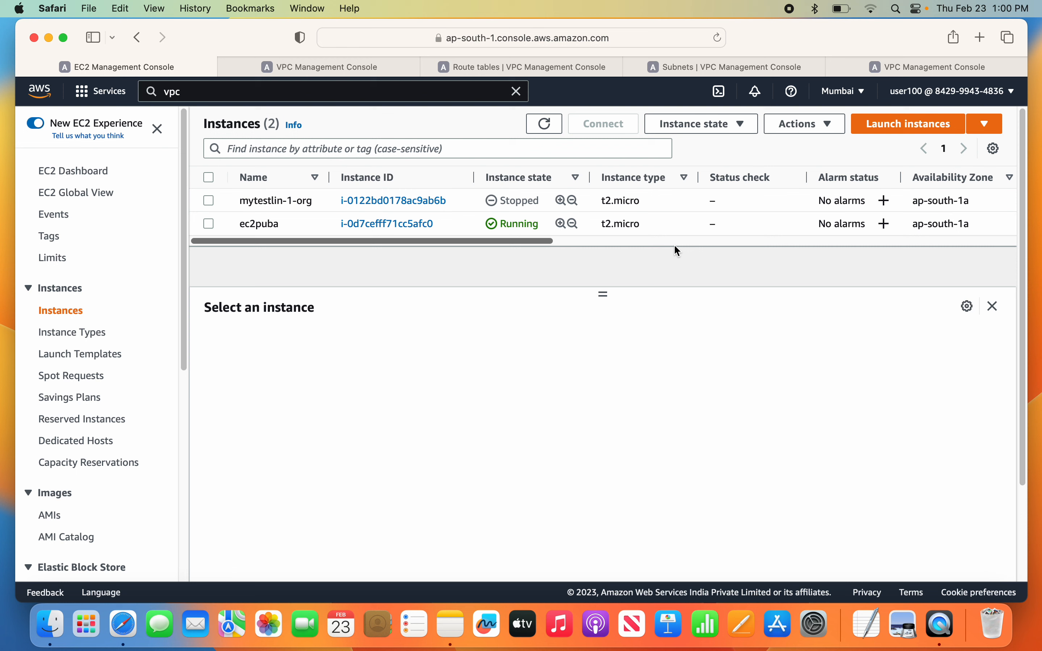
{"action": "scroll", "coordinate": [674, 245], "scroll_direction": "down", "scroll_amount": 1}
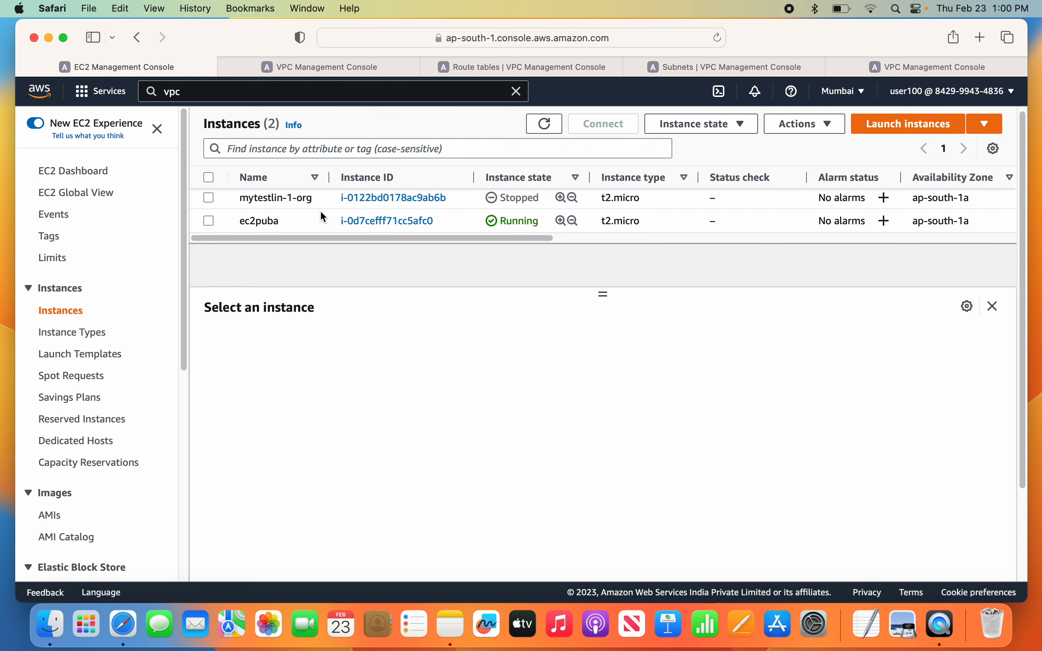
Step: Examine the IP address, VPC and subnet details of ec2puba and copy its public IPv4 address
{"action": "left_click", "coordinate": [209, 220]}
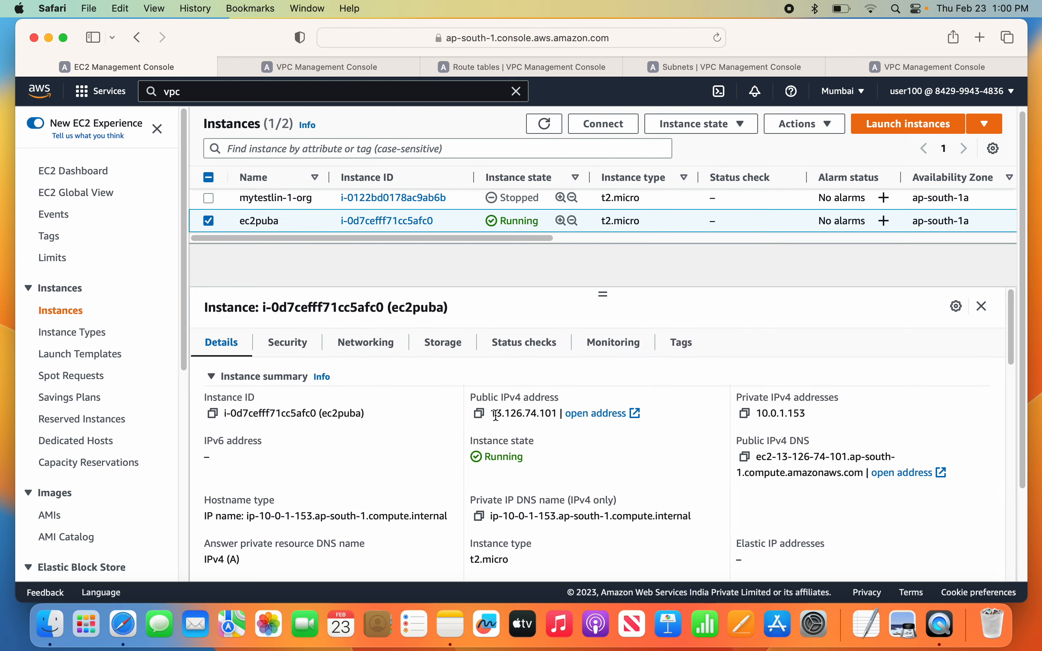
{"action": "left_click_drag", "start_coordinate": [491, 414], "coordinate": [558, 414]}
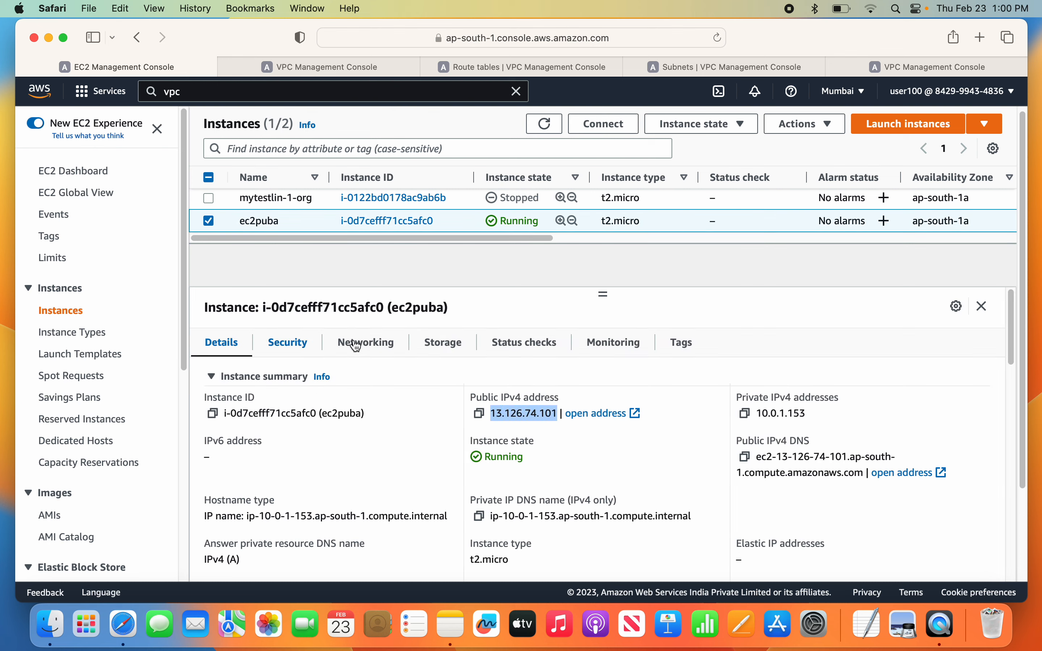
{"action": "left_click", "coordinate": [375, 346]}
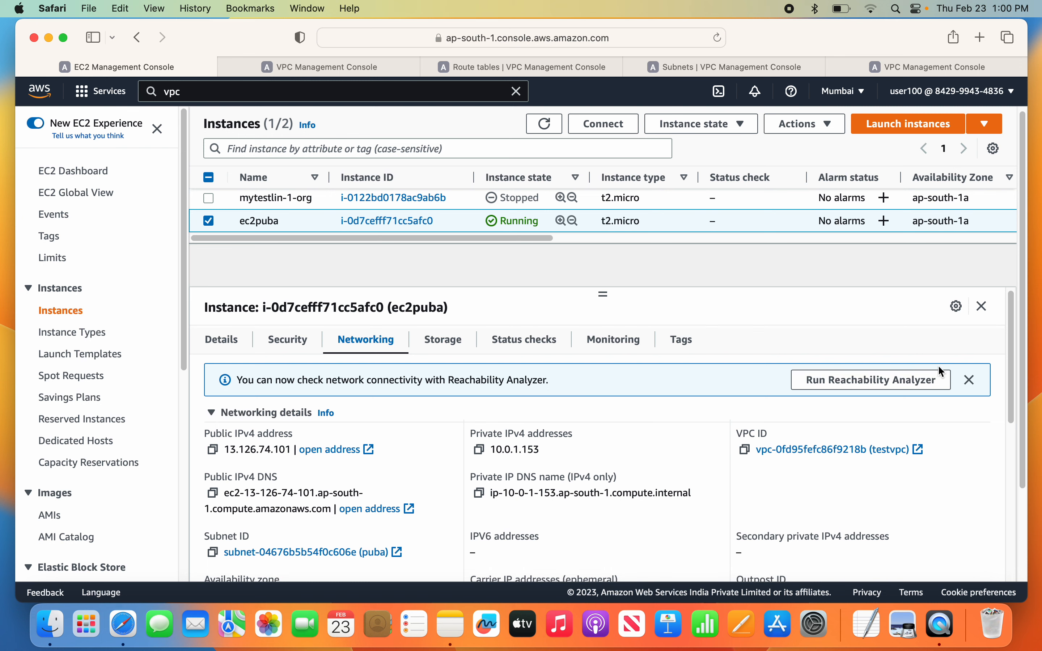
{"action": "left_click", "coordinate": [970, 380]}
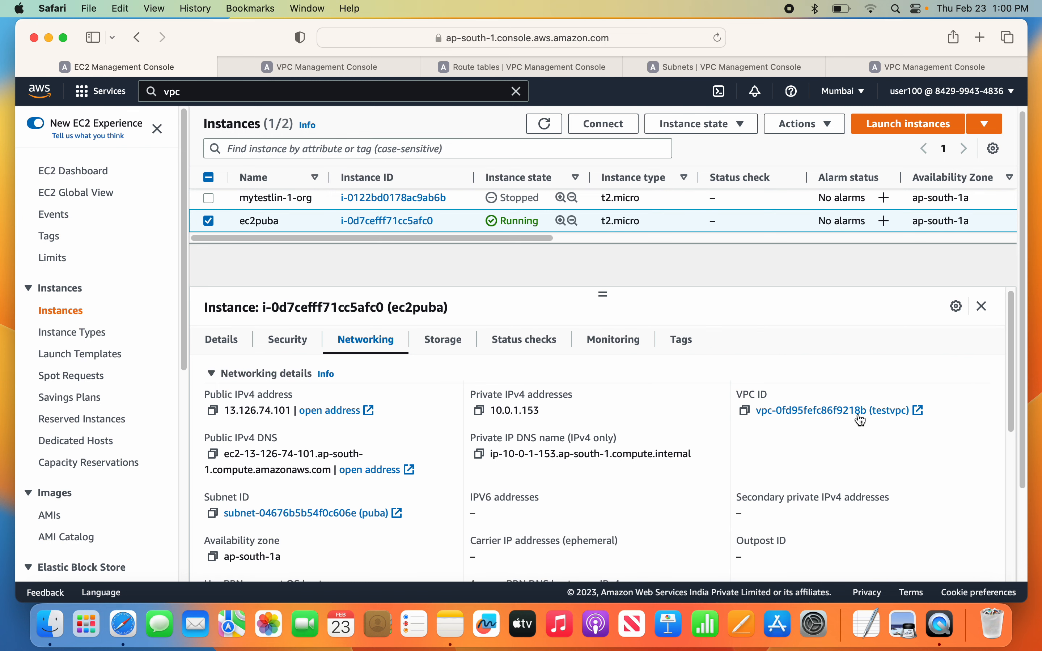
{"action": "left_click_drag", "start_coordinate": [929, 412], "coordinate": [738, 396]}
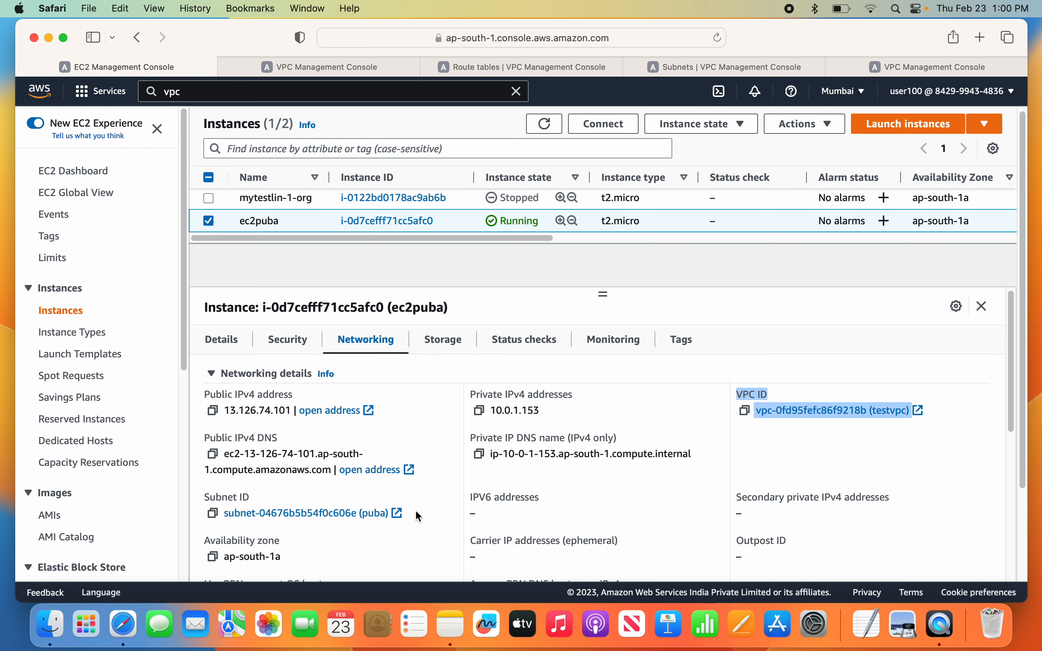
{"action": "left_click_drag", "start_coordinate": [415, 511], "coordinate": [219, 512]}
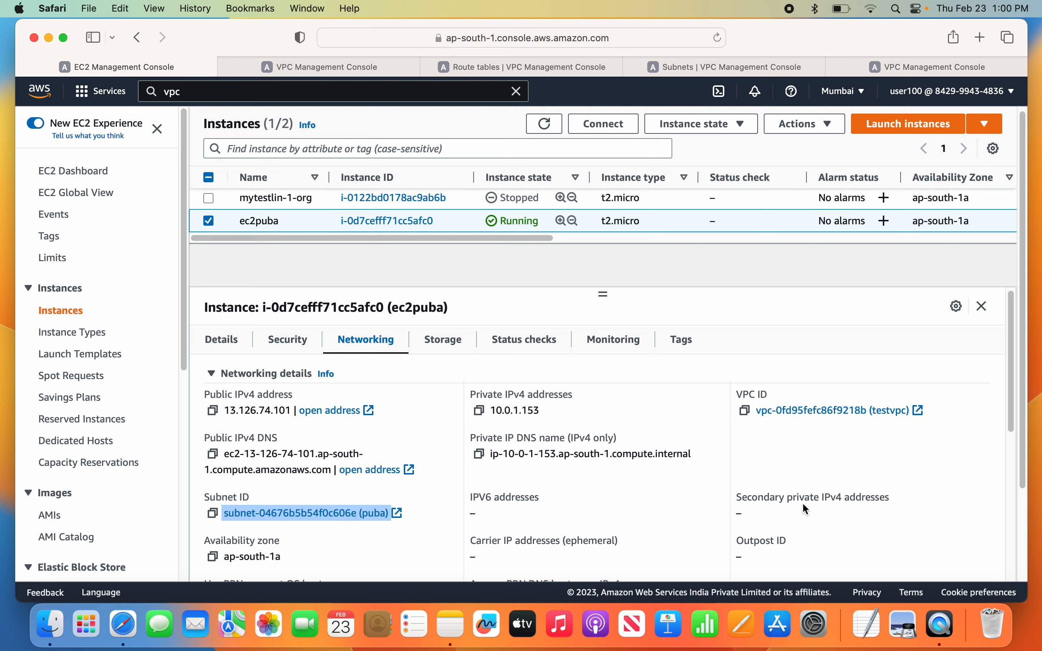
{"action": "scroll", "coordinate": [686, 492], "scroll_direction": "down", "scroll_amount": 4}
{"action": "scroll", "coordinate": [687, 490], "scroll_direction": "up", "scroll_amount": 4}
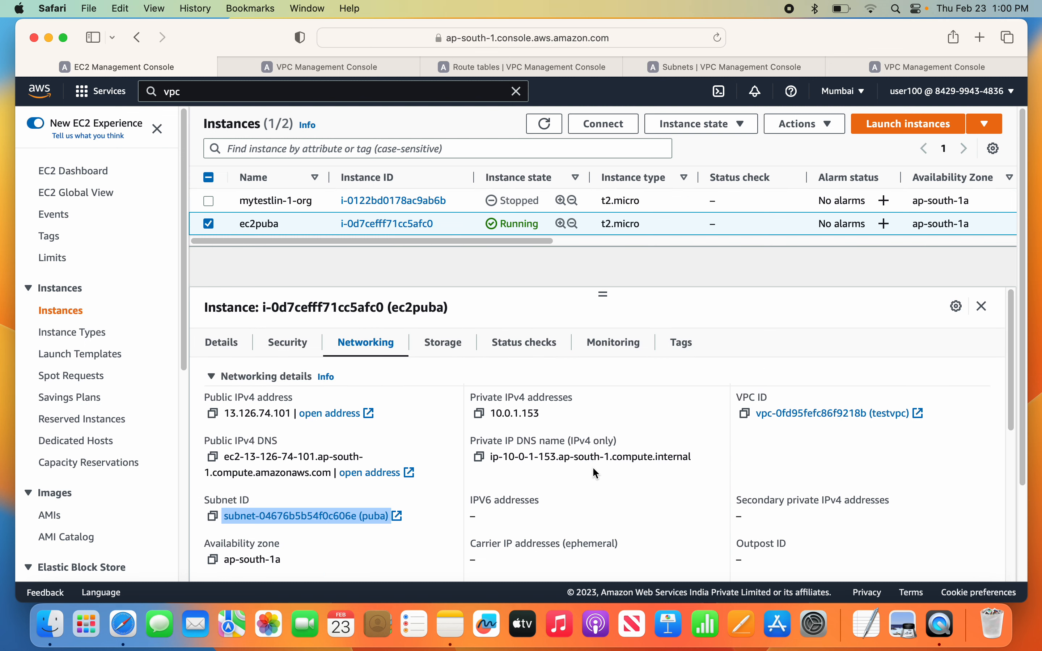
{"action": "left_click", "coordinate": [224, 342]}
{"action": "left_click", "coordinate": [480, 420]}
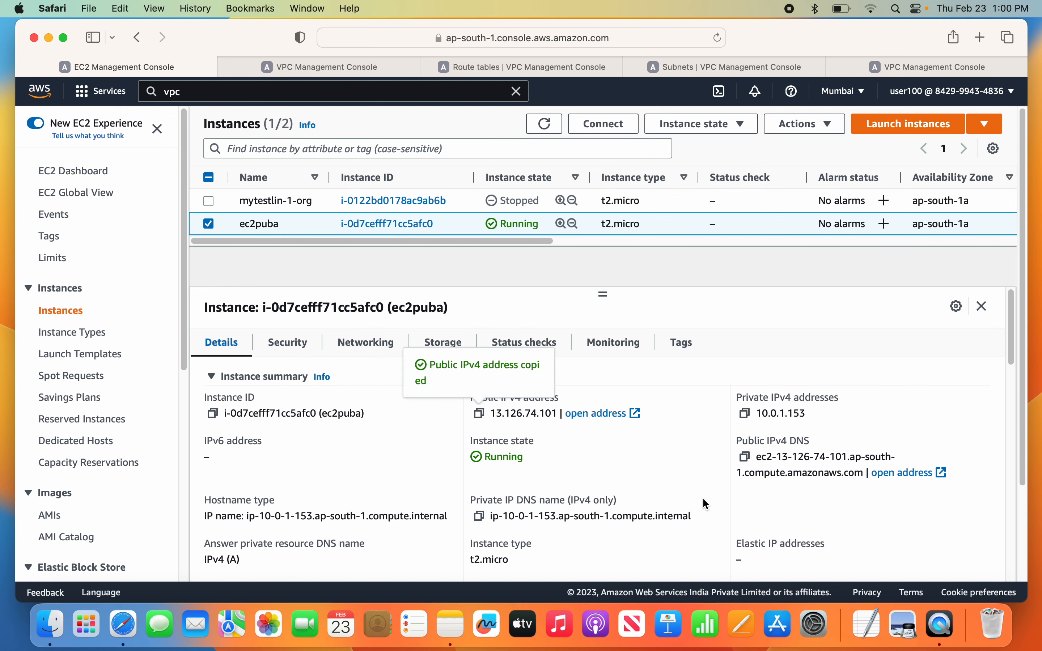
Step: Open the Terminal app, enlarge its window, and add two empty prompt lines
{"action": "left_click", "coordinate": [898, 11]}
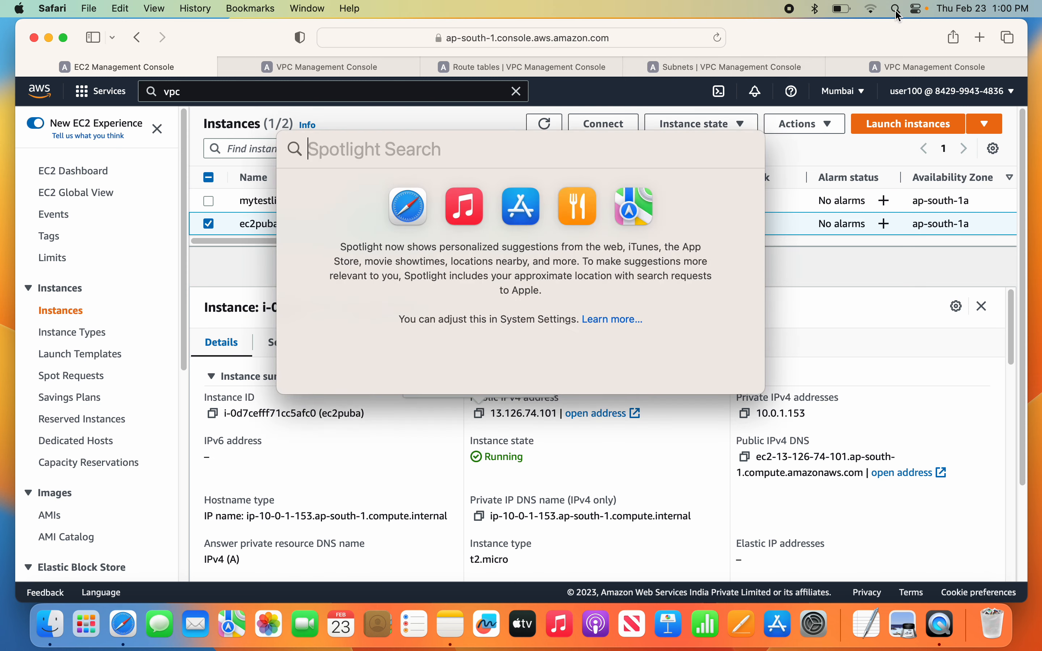
{"action": "type", "text": "terminal"}
{"action": "key", "text": "Return"}
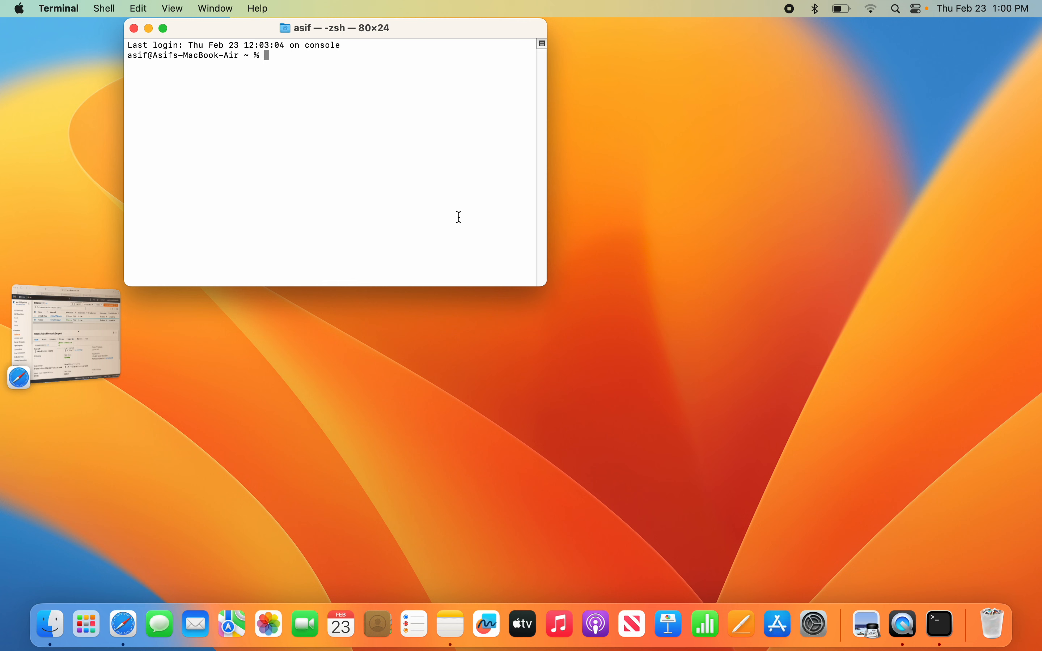
{"action": "left_click_drag", "start_coordinate": [547, 285], "coordinate": [958, 477]}
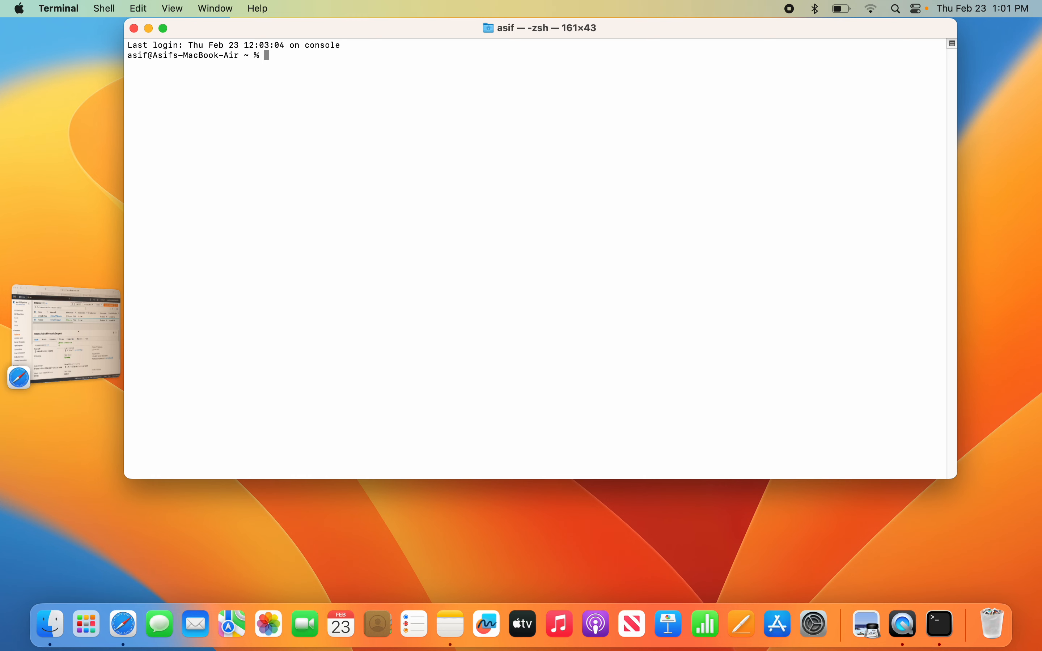
{"action": "key", "text": "Return"}
{"action": "key", "text": "Return"}
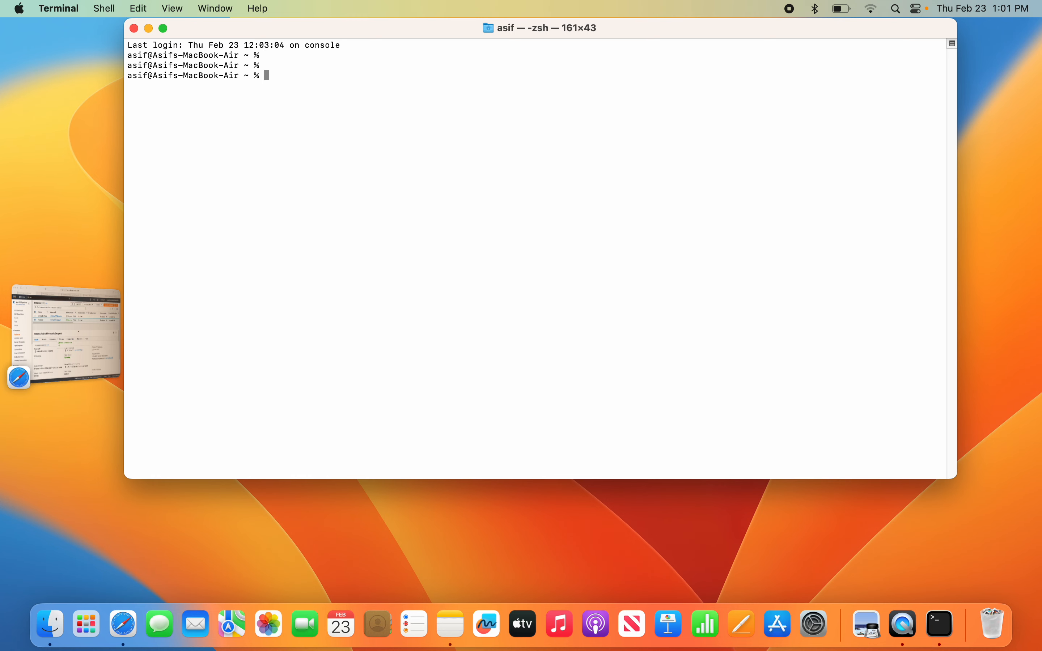
Step: Increase the terminal's text size by four increments
{"action": "key", "text": "super+plus"}
{"action": "key", "text": "super+plus"}
{"action": "key", "text": "super+plus"}
{"action": "key", "text": "super+plus"}
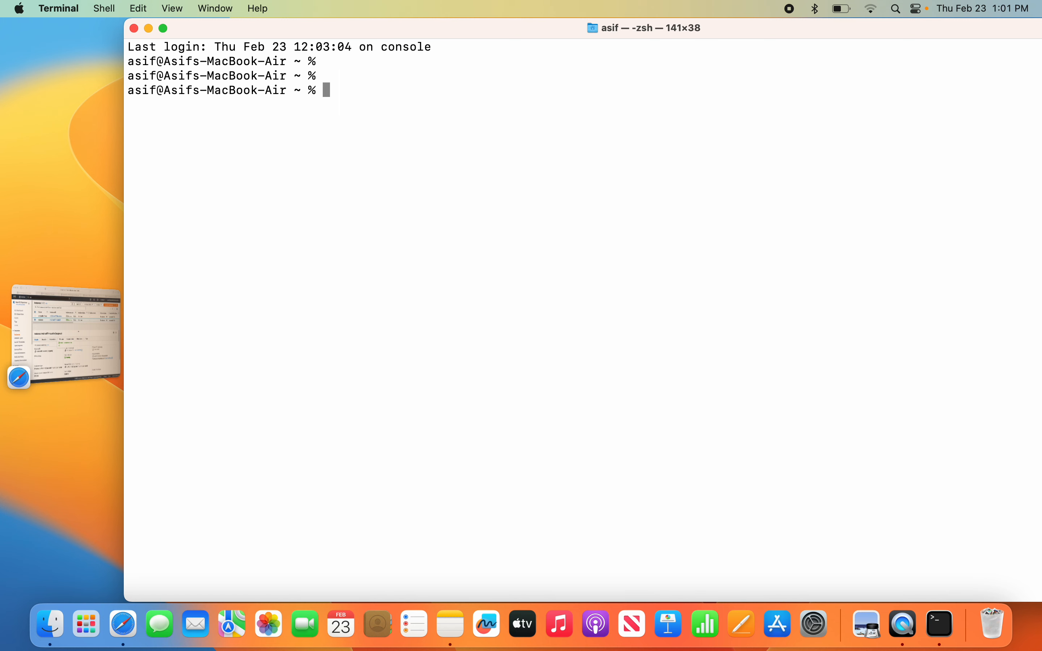
{"action": "type", "text": "ssh -i key.pem ec2-user@"}
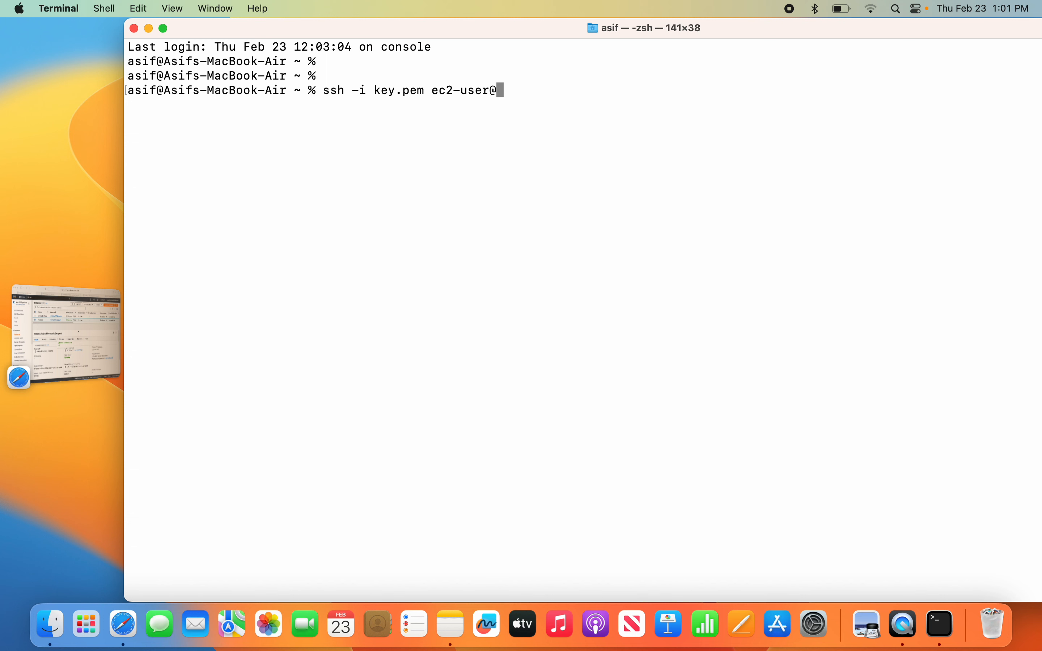
{"action": "right_click", "coordinate": [641, 102]}
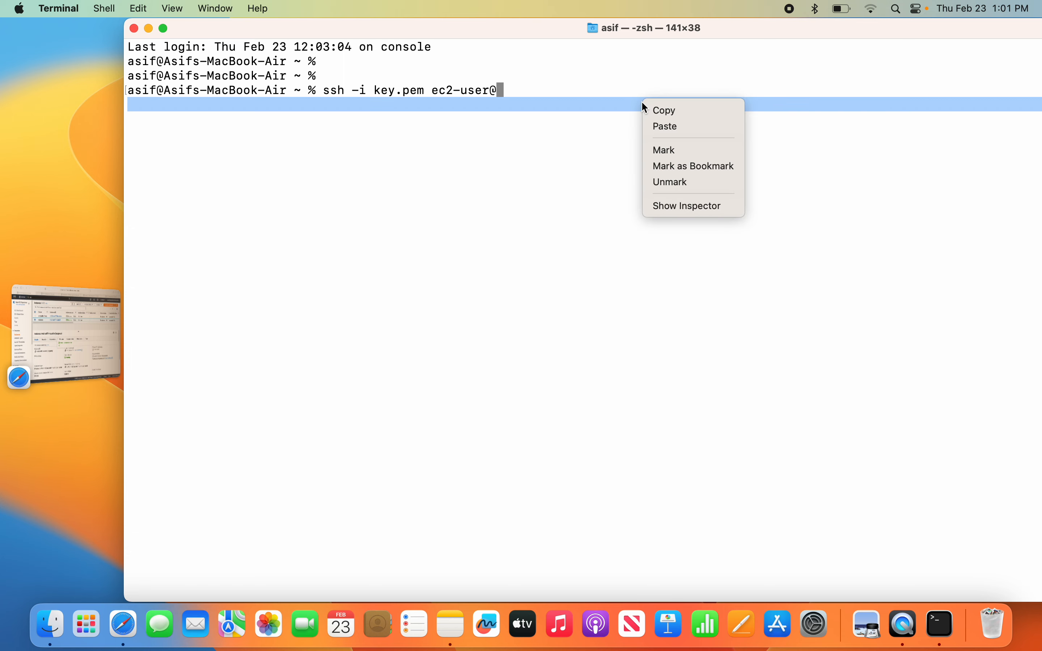
{"action": "left_click", "coordinate": [656, 125]}
{"action": "key", "text": "Return"}
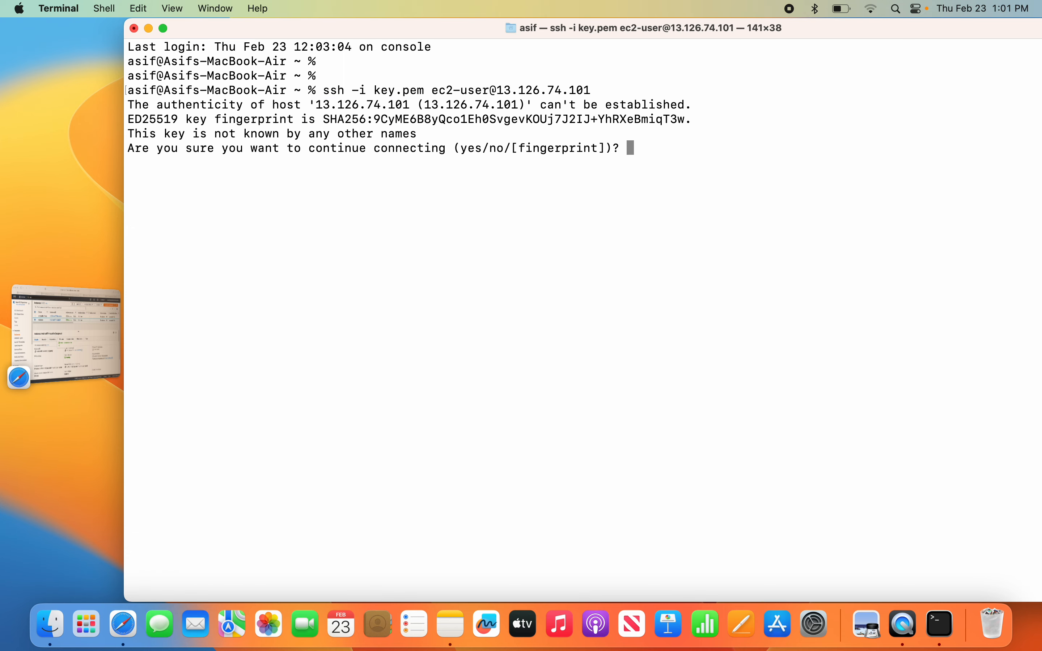
{"action": "type", "text": "yes"}
{"action": "key", "text": "Return"}
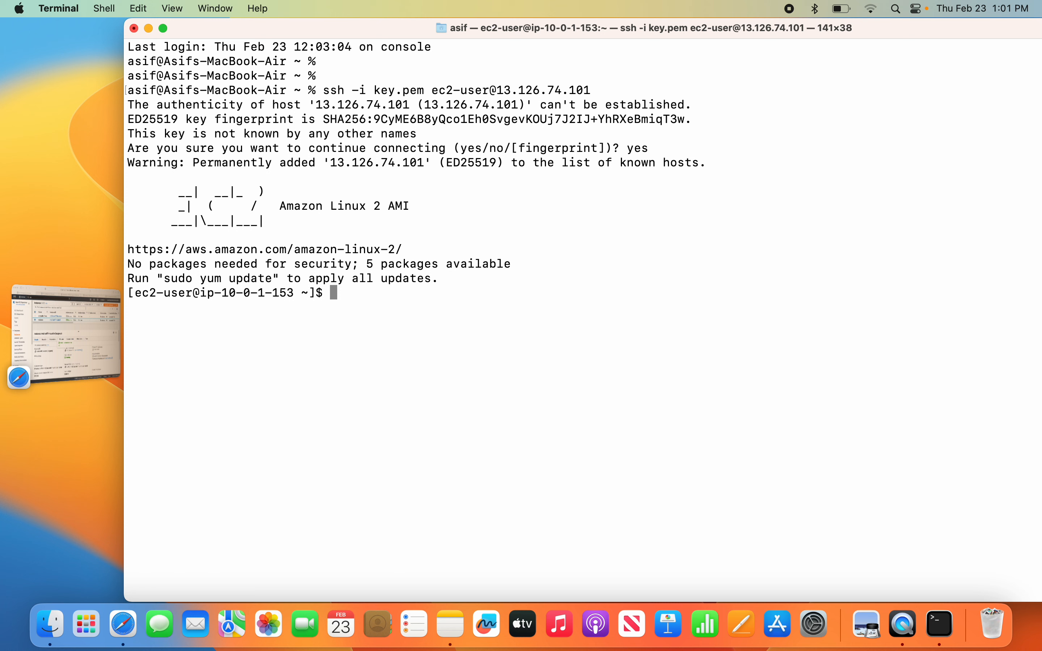
Step: Test the instance's internet access by pinging yahoo.com for a few packets and stop the ping
{"action": "type", "text": "ping yahoo.com"}
{"action": "key", "text": "Return"}
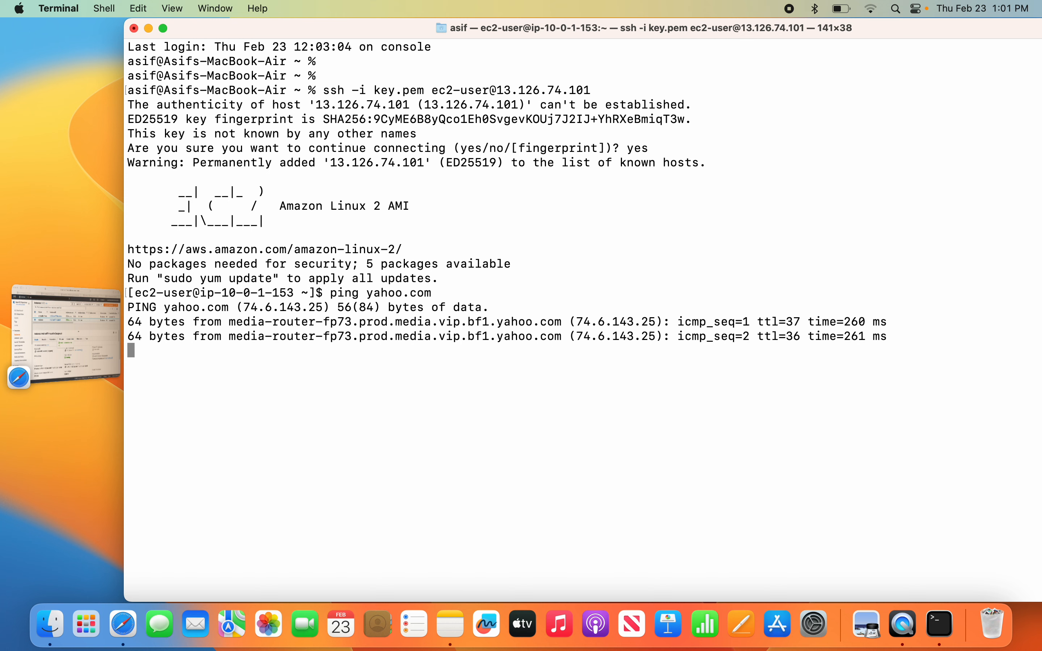
{"action": "key", "text": "ctrl+c"}
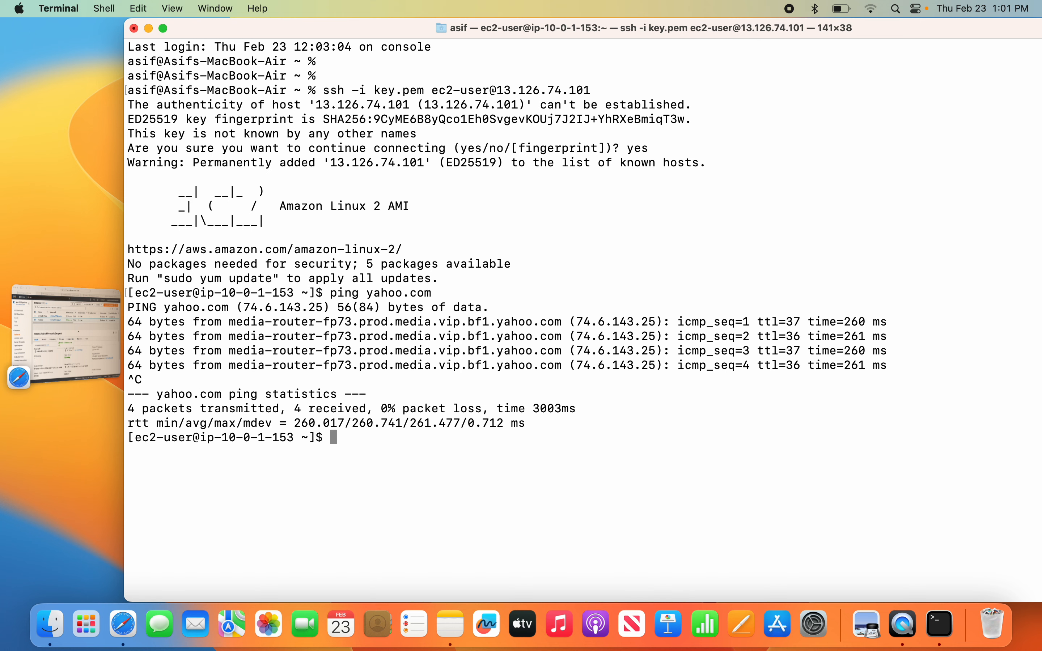
Step: Run sudo yum update on the instance and accept the proposed package transaction with y
{"action": "type", "text": "sudo yum update"}
{"action": "key", "text": "Return"}
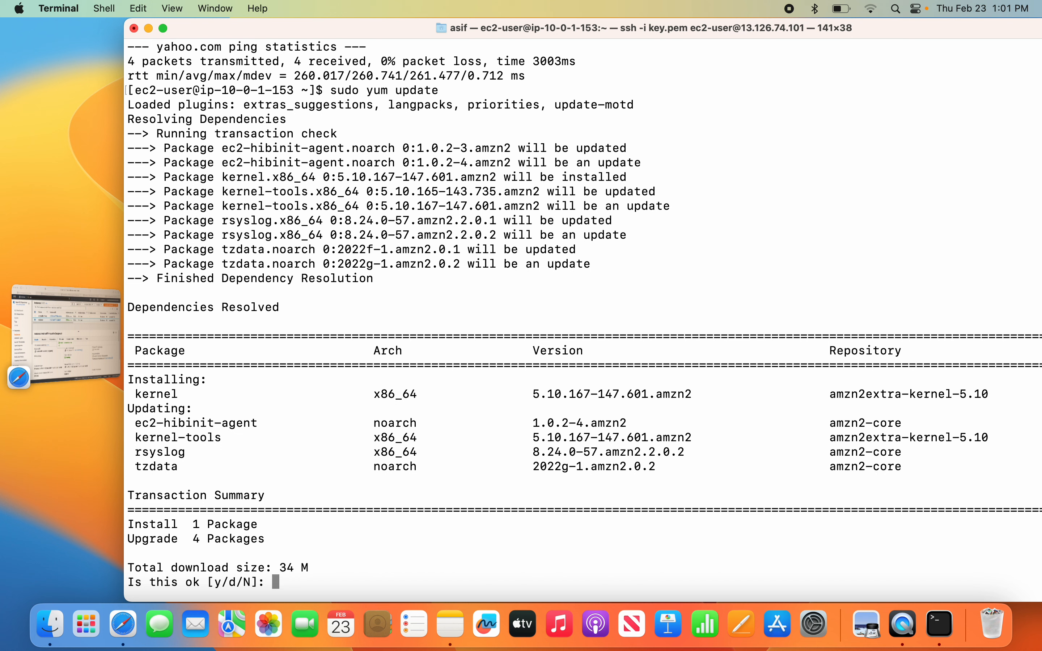
{"action": "type", "text": "y"}
{"action": "key", "text": "Return"}
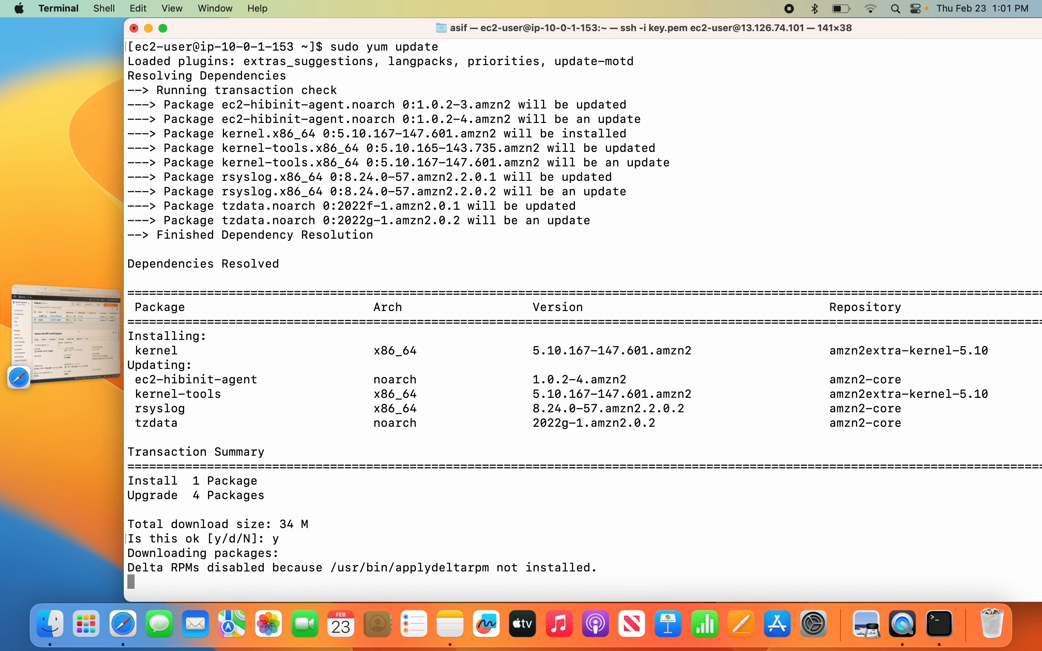